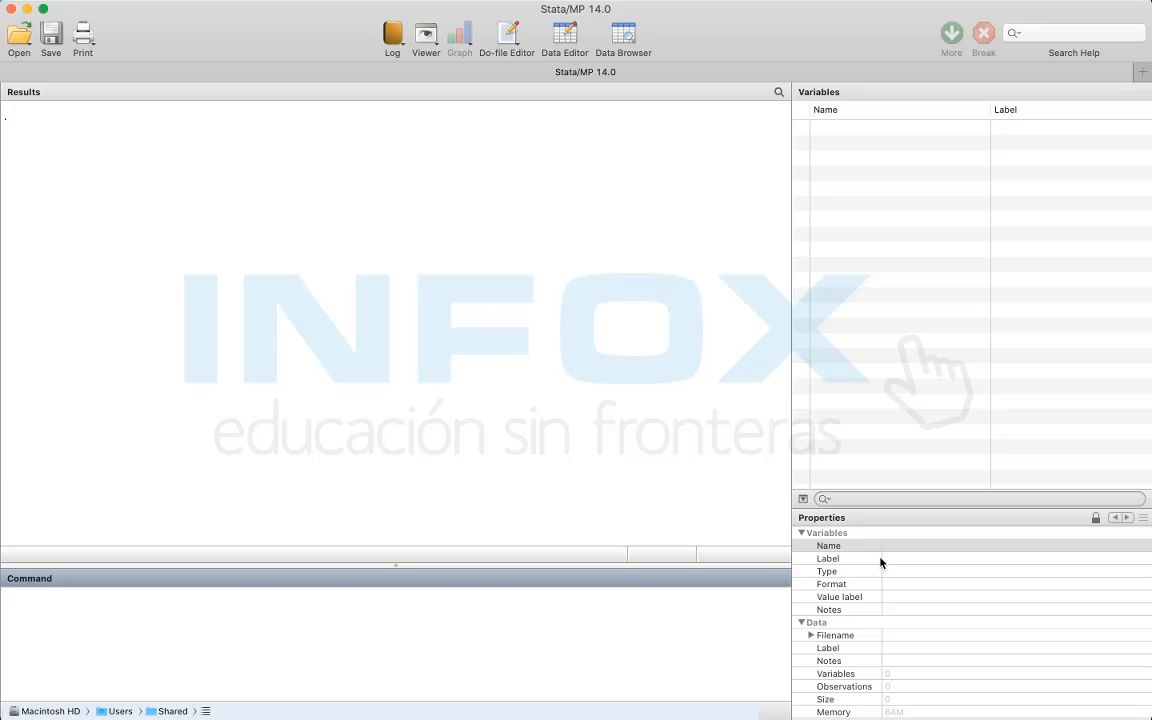
Step: Switch to the INFOX_Stata_1.pdf slides and review the pages describing the Stata interface and its windows
key("super+Tab")
scroll(880, 558, "down", 6)
scroll(879, 556, "down", 10)
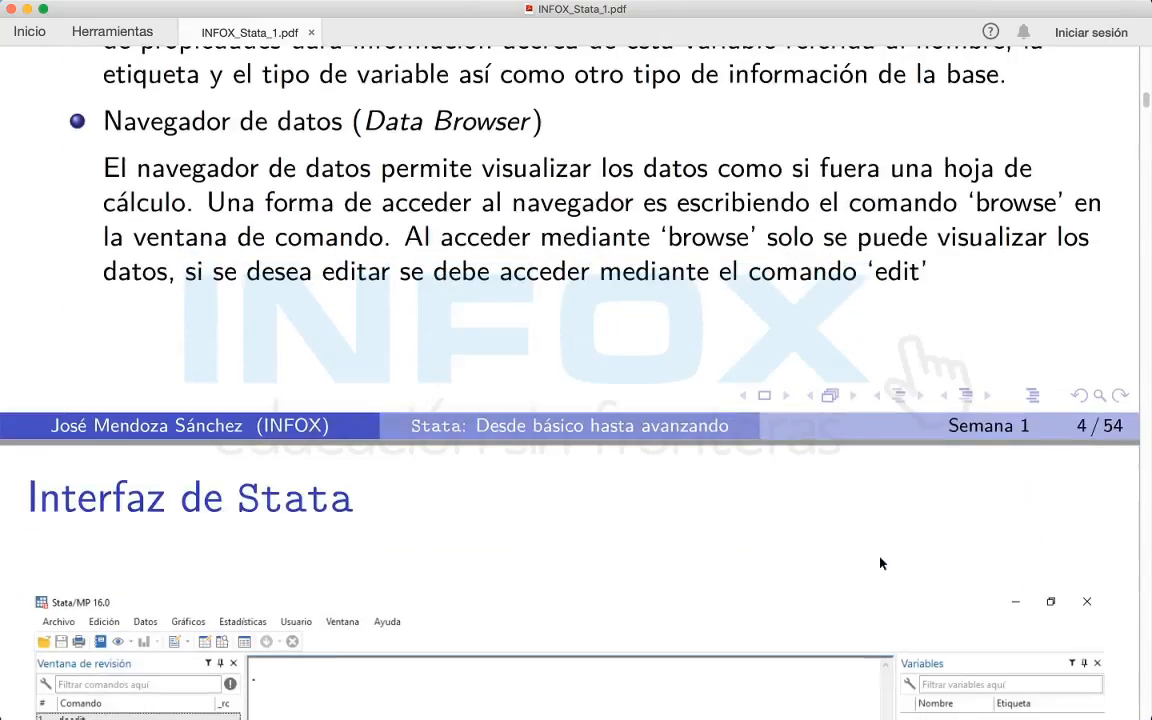
scroll(879, 557, "down", 3)
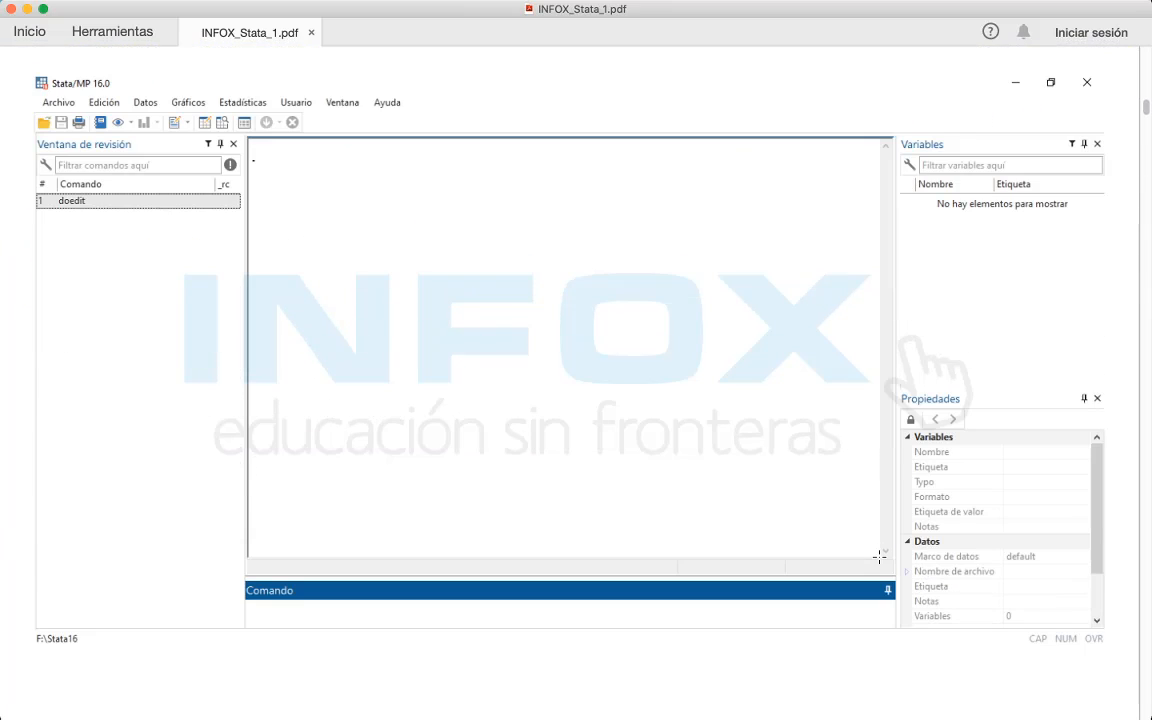
scroll(879, 557, "down", 12)
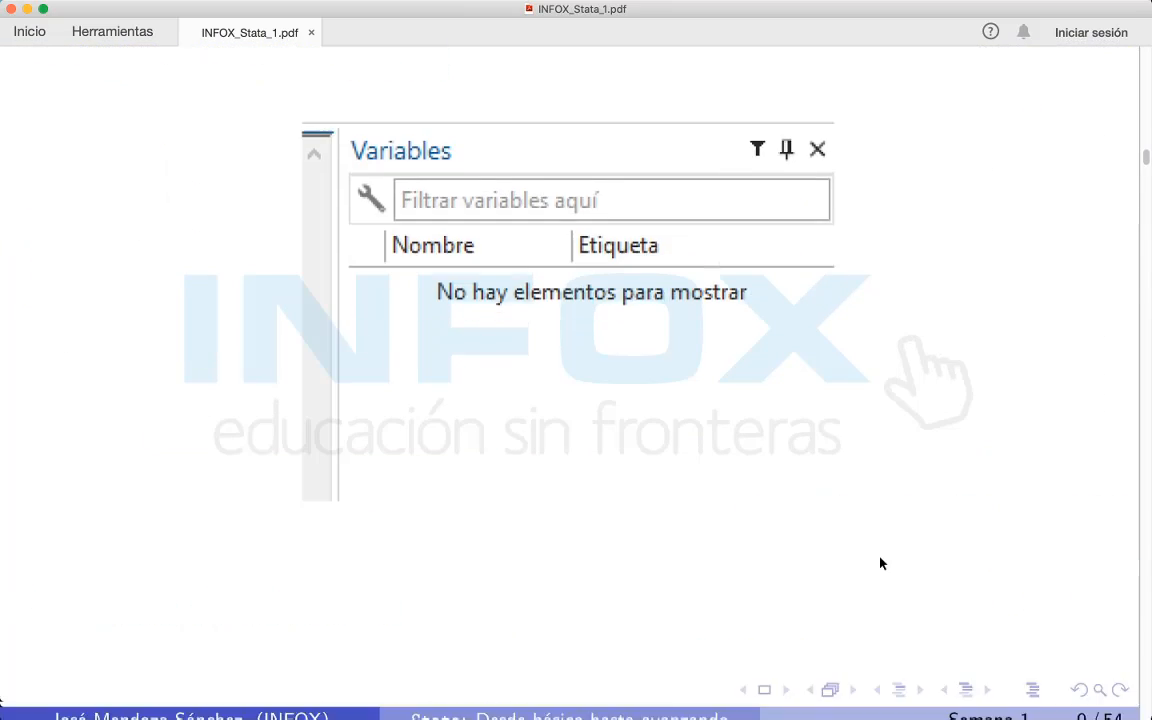
scroll(880, 563, "up", 5)
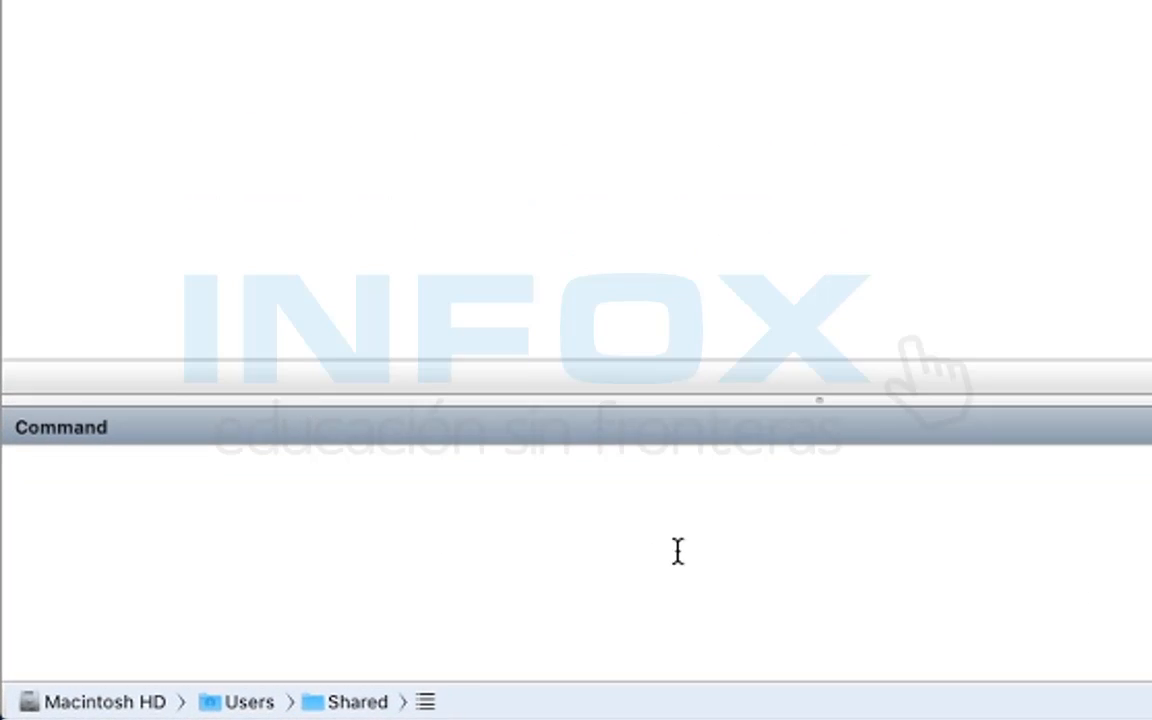
Step: Open an empty do-file editor in Stata with the doedit command
type("doedit")
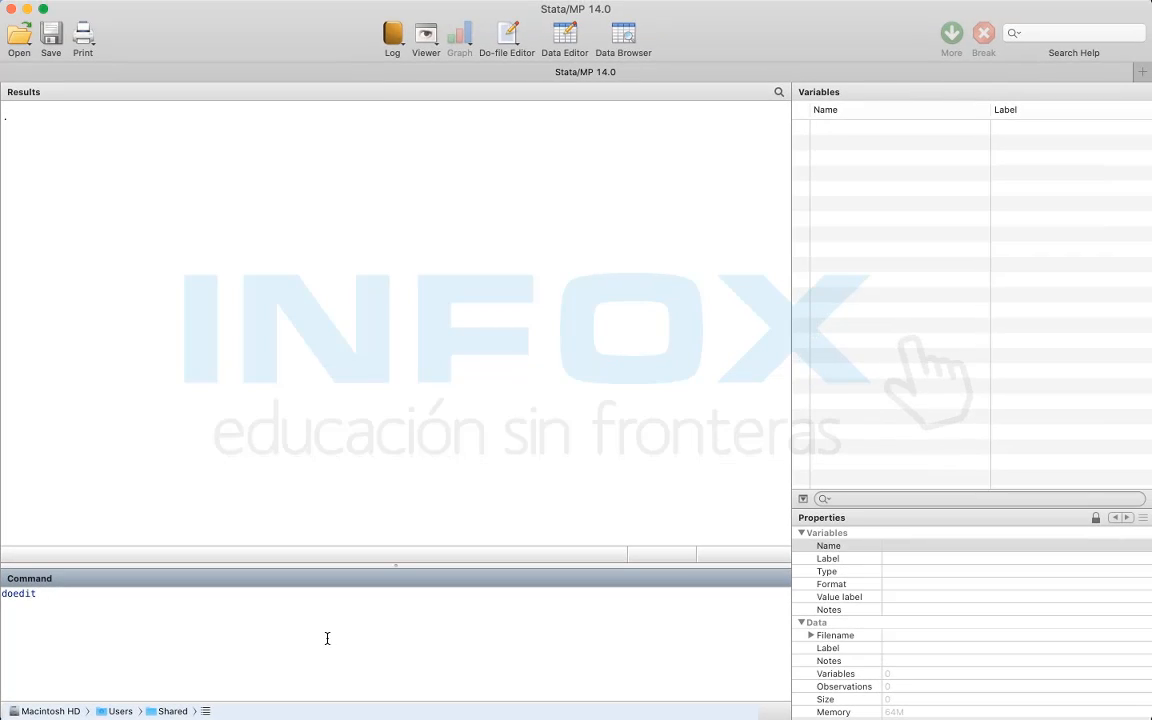
key("Return")
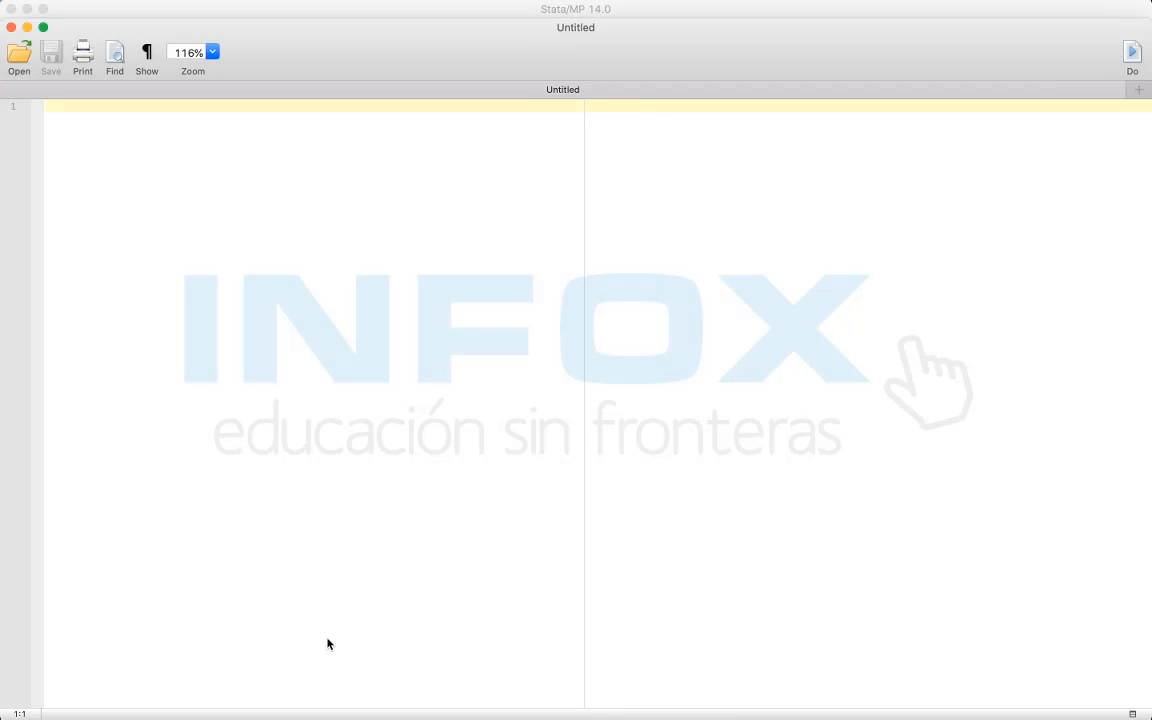
Step: Look at the main Stata window and the PDF slide introducing do-files, and return to the empty do-file
key("ctrl+Up")
left_click(350, 420)
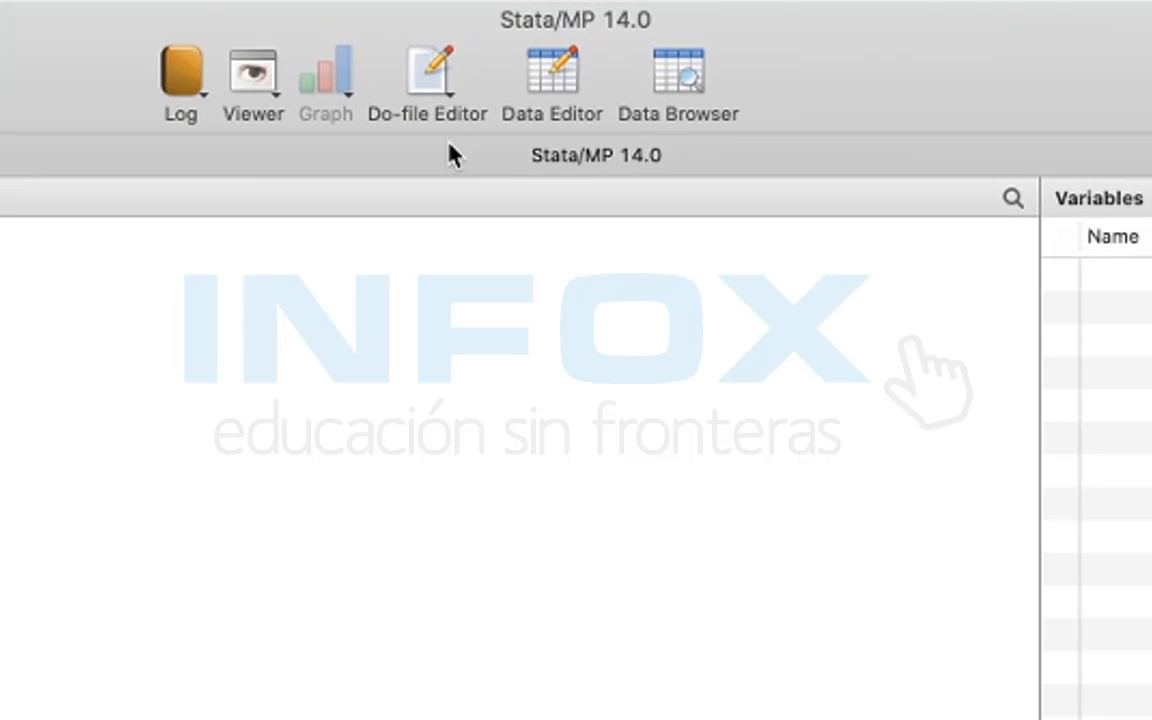
key("ctrl+Up")
left_click(504, 230)
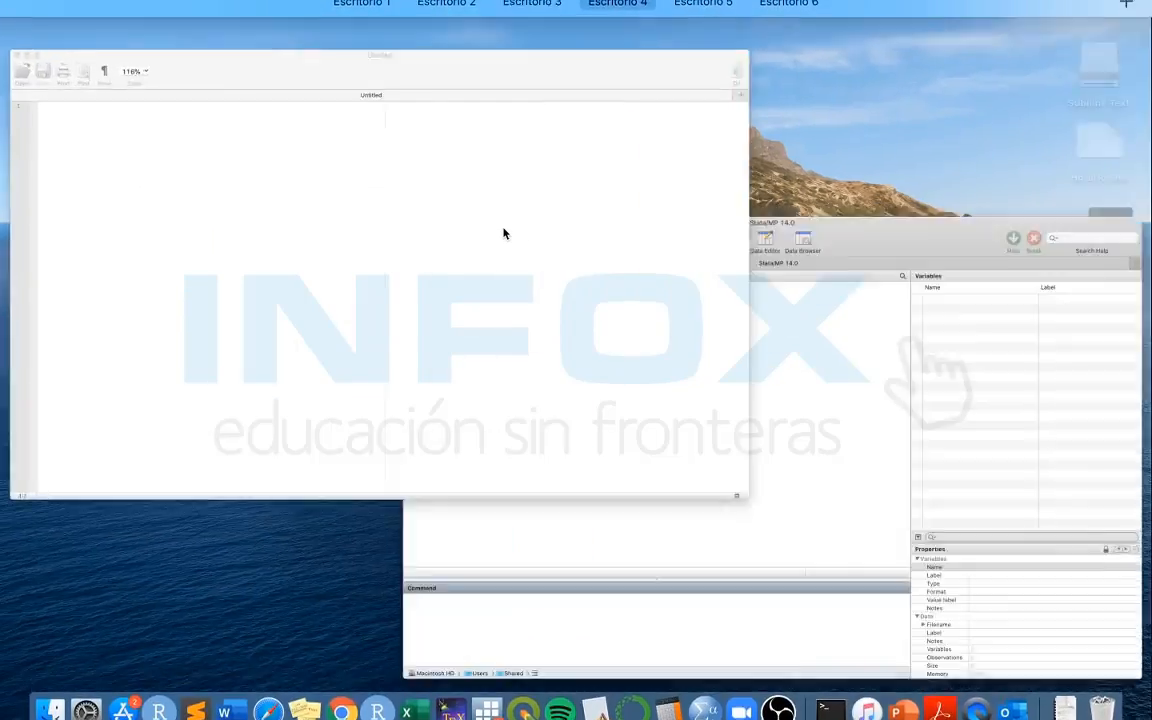
key("ctrl+Left")
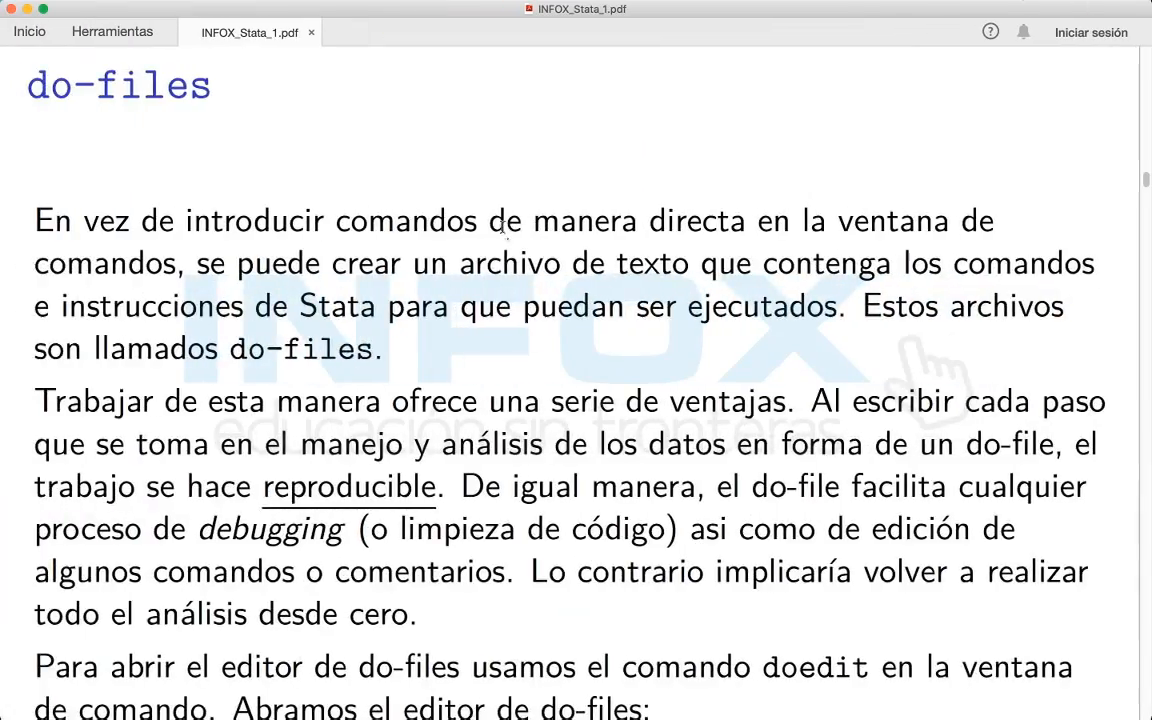
scroll(502, 227, "down", 3)
scroll(502, 227, "up", 3)
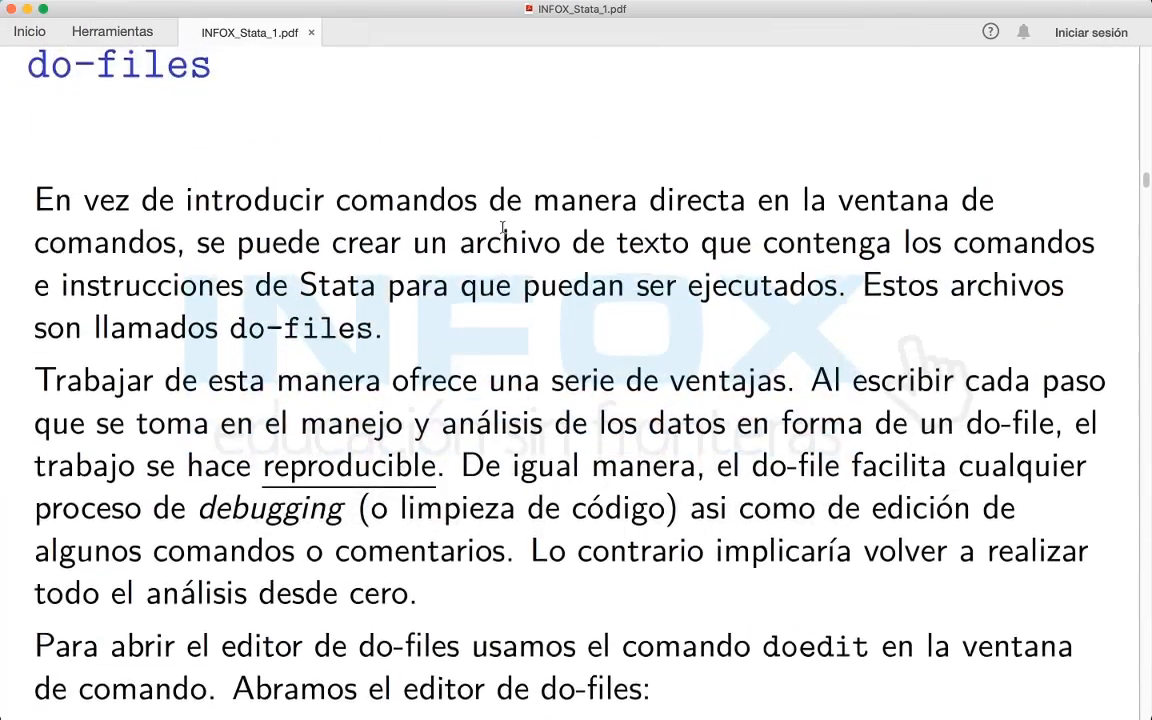
key("ctrl+Right")
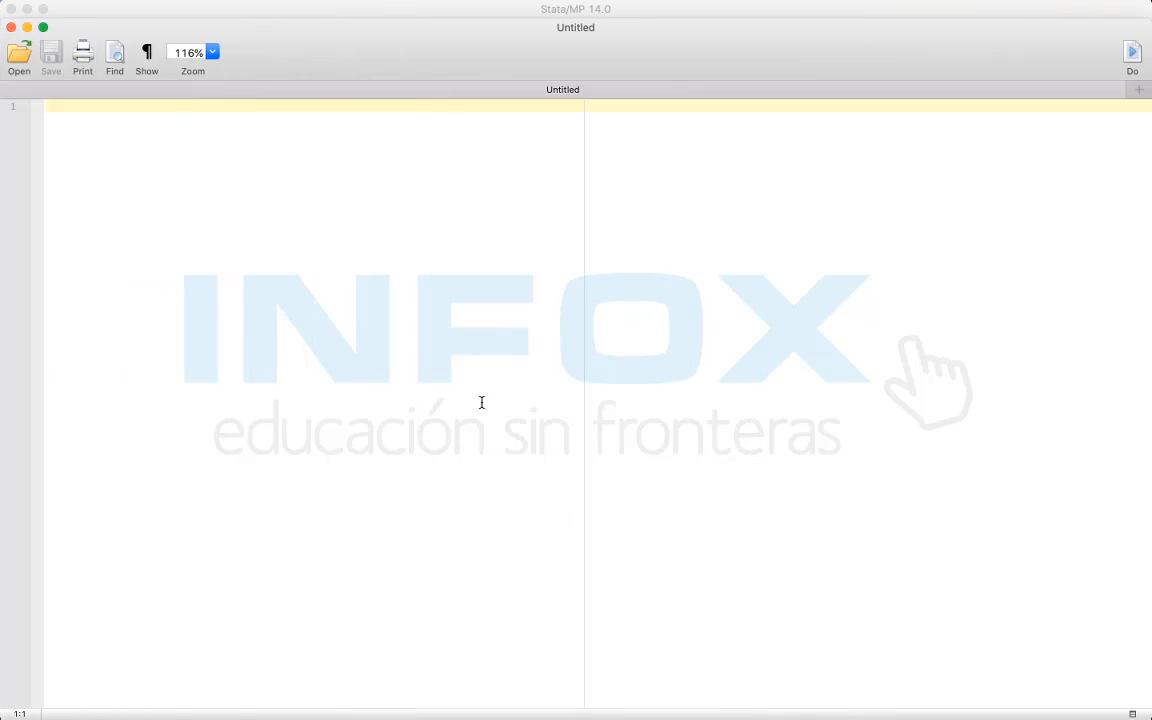
Step: Write the sample text "Hola !" and, after a blank line, "Do-file" in the empty do-file
type("H")
key("BackSpace")
type("Hola ")
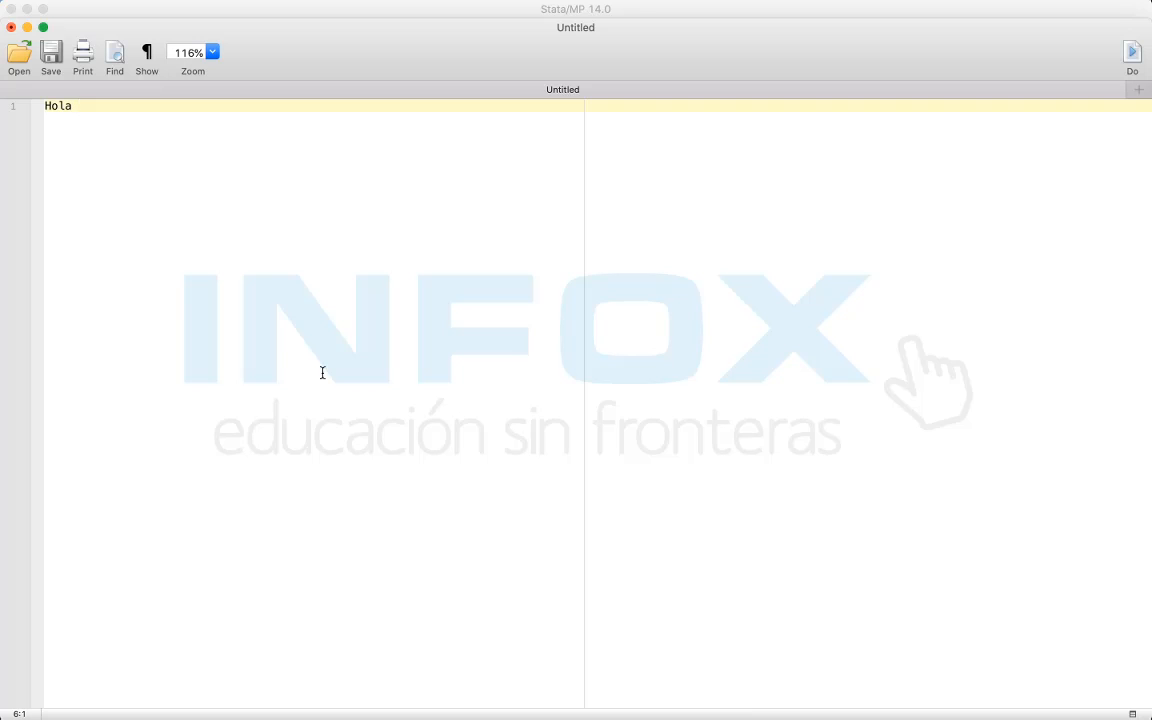
type("!")
key("Return")
key("Return")
type("Do fi")
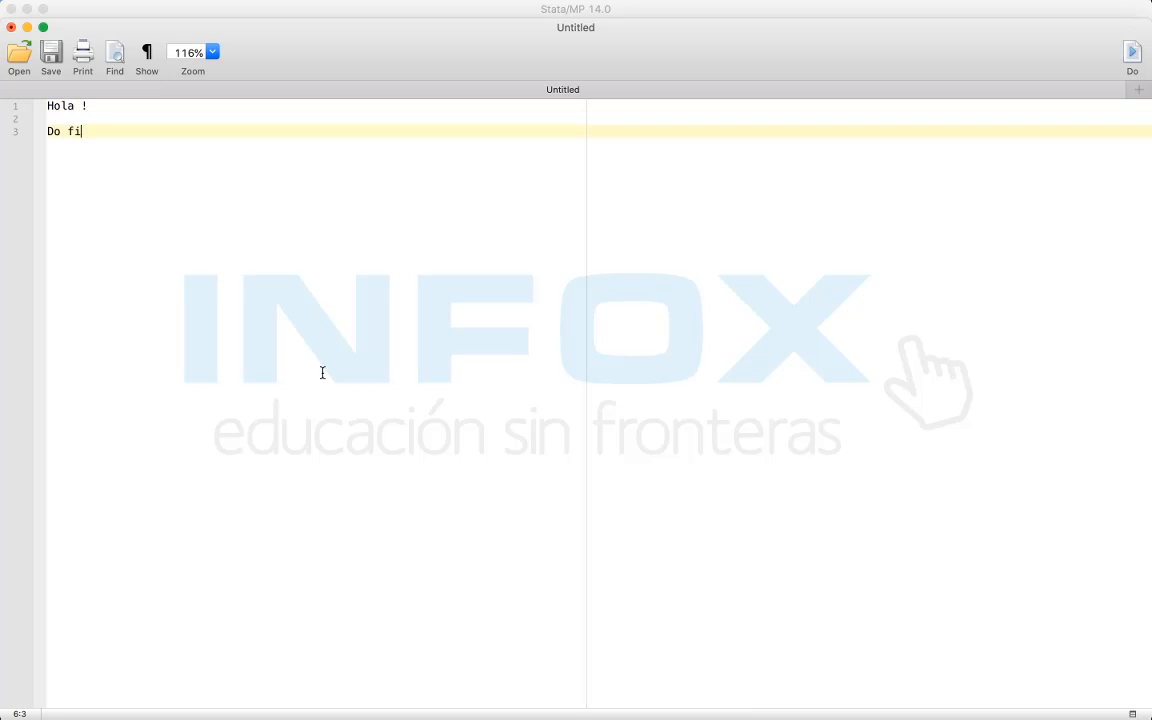
key("BackSpace")
key("BackSpace")
key("BackSpace")
type("-file")
Step: Delete all the sample text from the do-file
key("shift+Up")
key("shift+Up")
key("BackSpace")
key("BackSpace")
key("BackSpace")
key("BackSpace")
key("BackSpace")
key("BackSpace")
key("BackSpace")
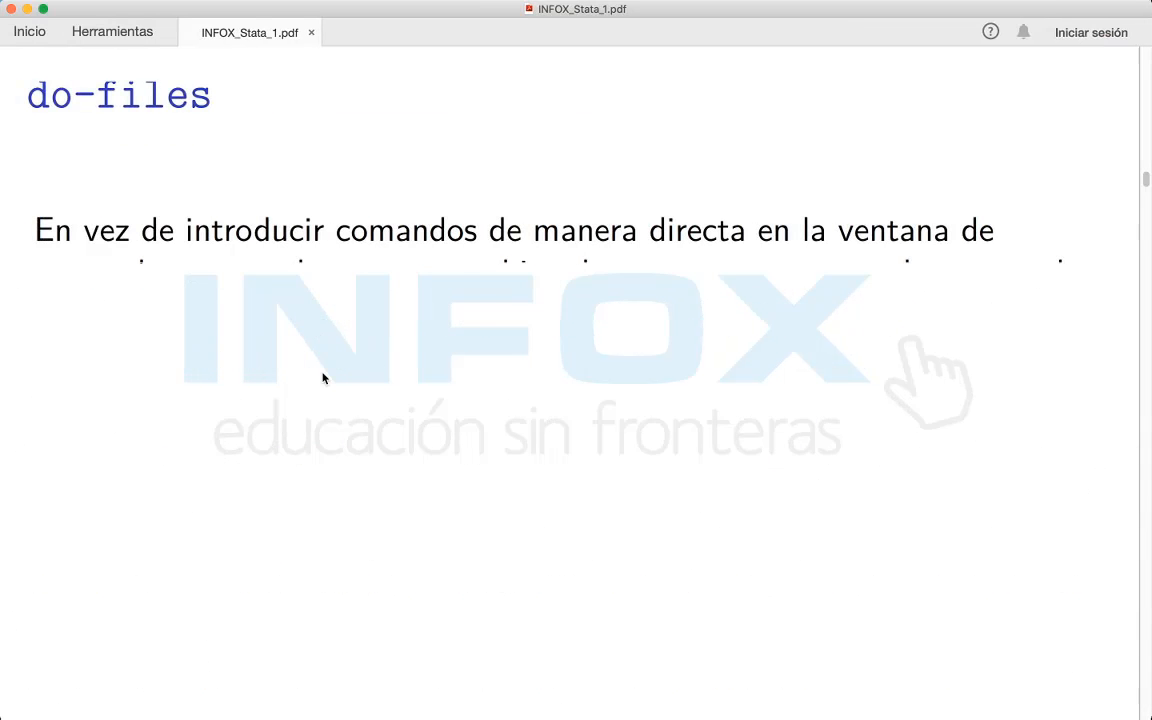
Step: Close the current untitled do-file and open a fresh do-file editor with the doedit command
scroll(323, 378, "down", 2)
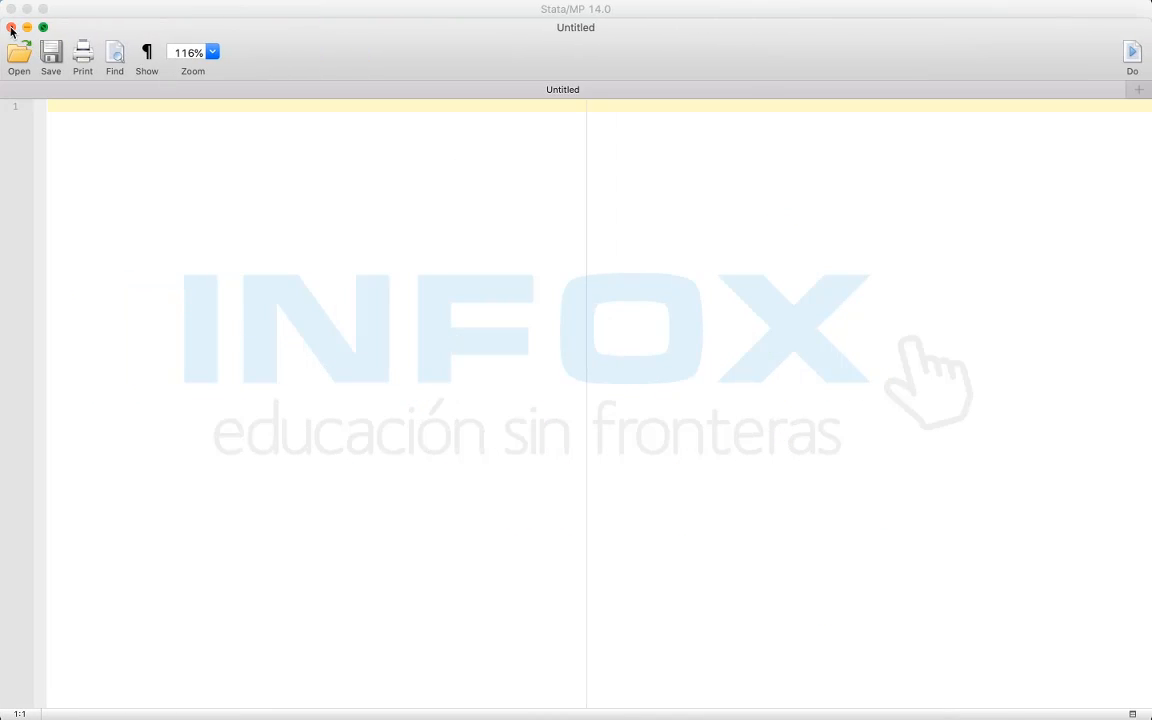
left_click(11, 28)
left_click(549, 164)
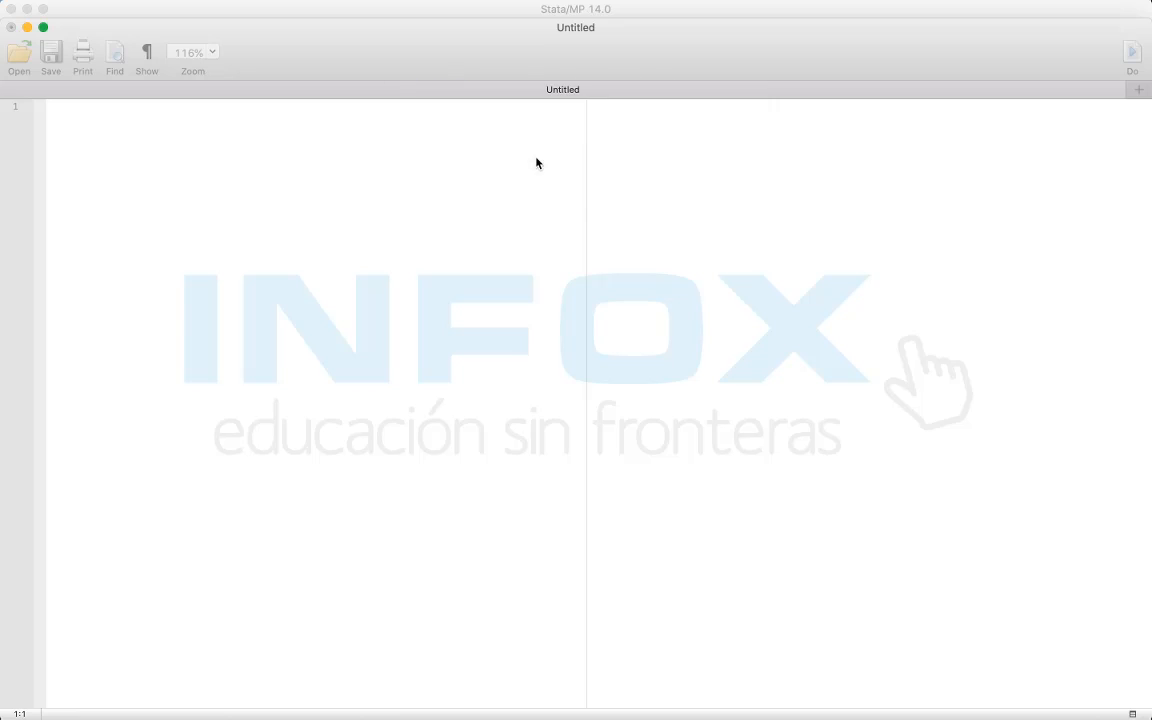
type("doedit")
key("Return")
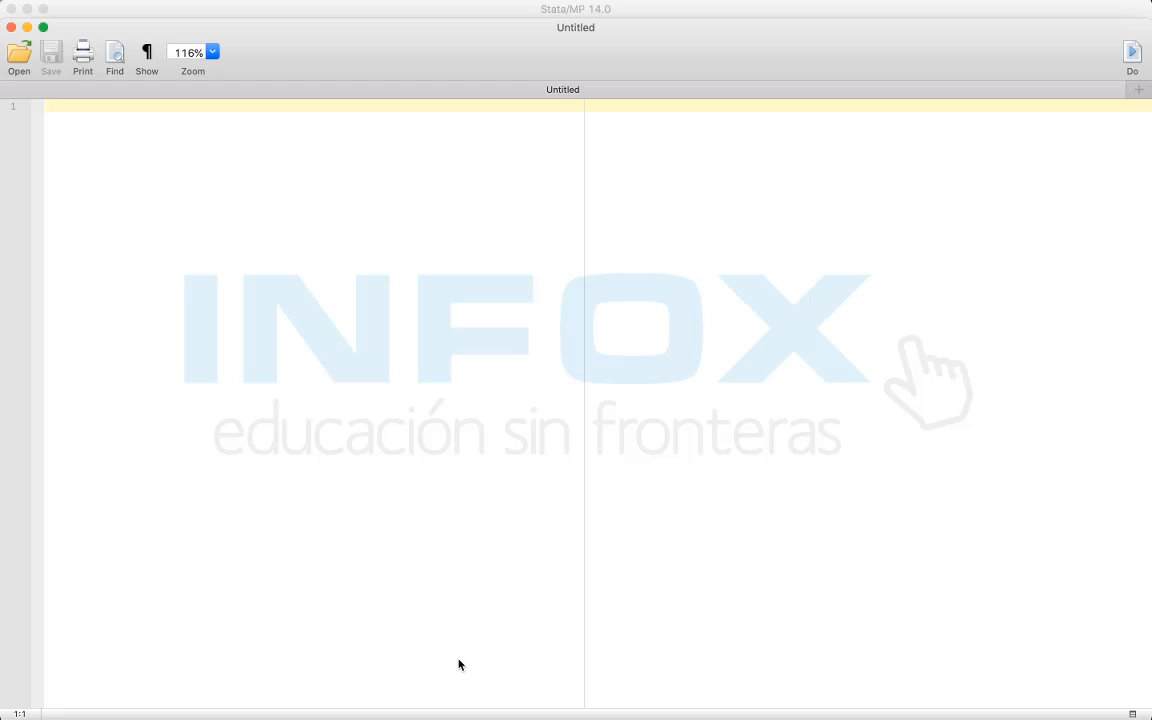
Step: Read the PDF slides from the do-file editor page to the example on creating, saving and running a do-file
key("ctrl+Left")
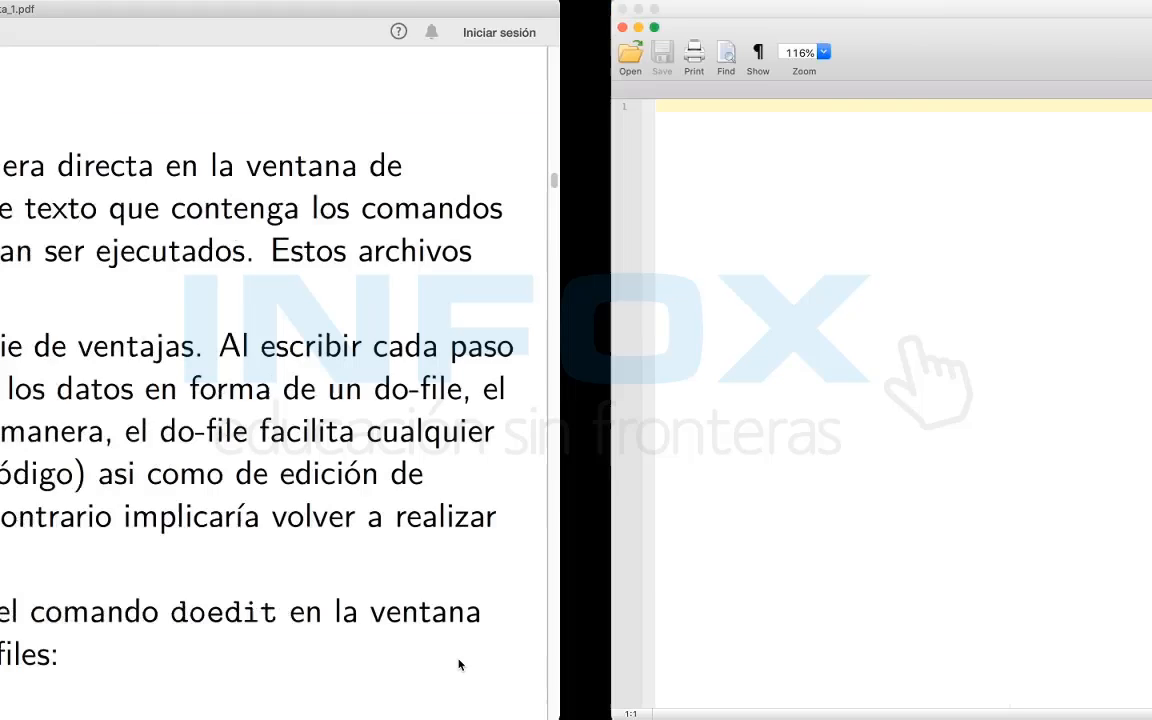
scroll(455, 600, "down", 8)
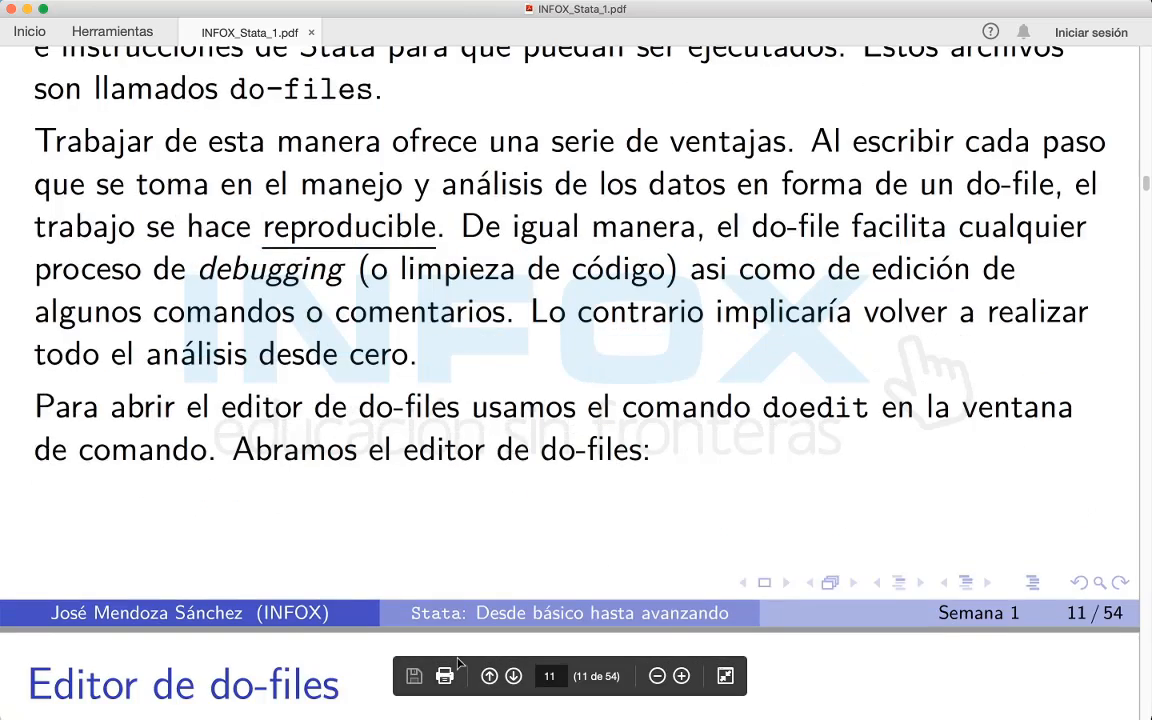
scroll(447, 446, "down", 9)
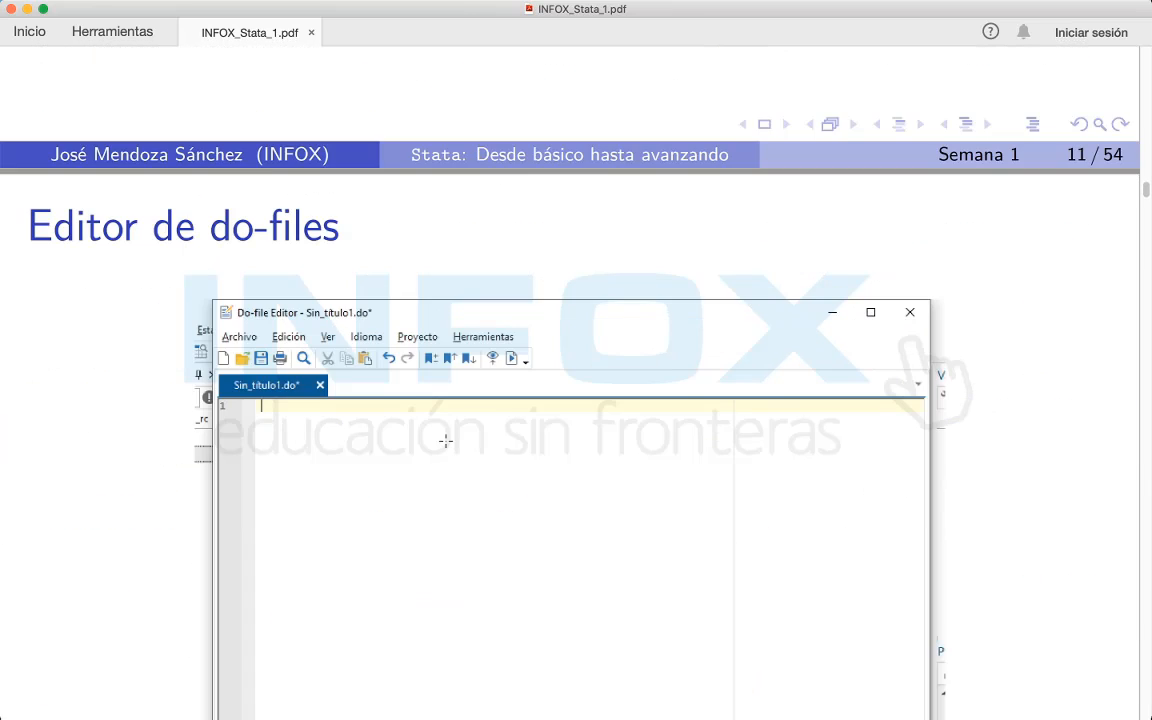
scroll(447, 446, "down", 3)
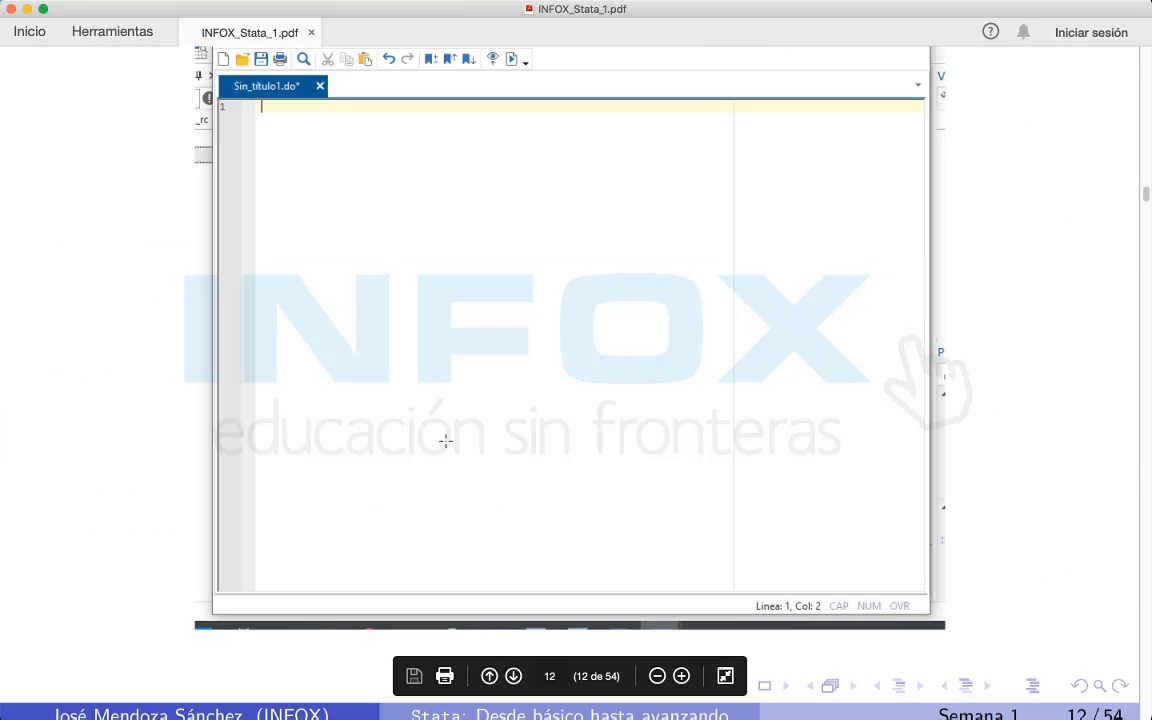
scroll(446, 440, "down", 14)
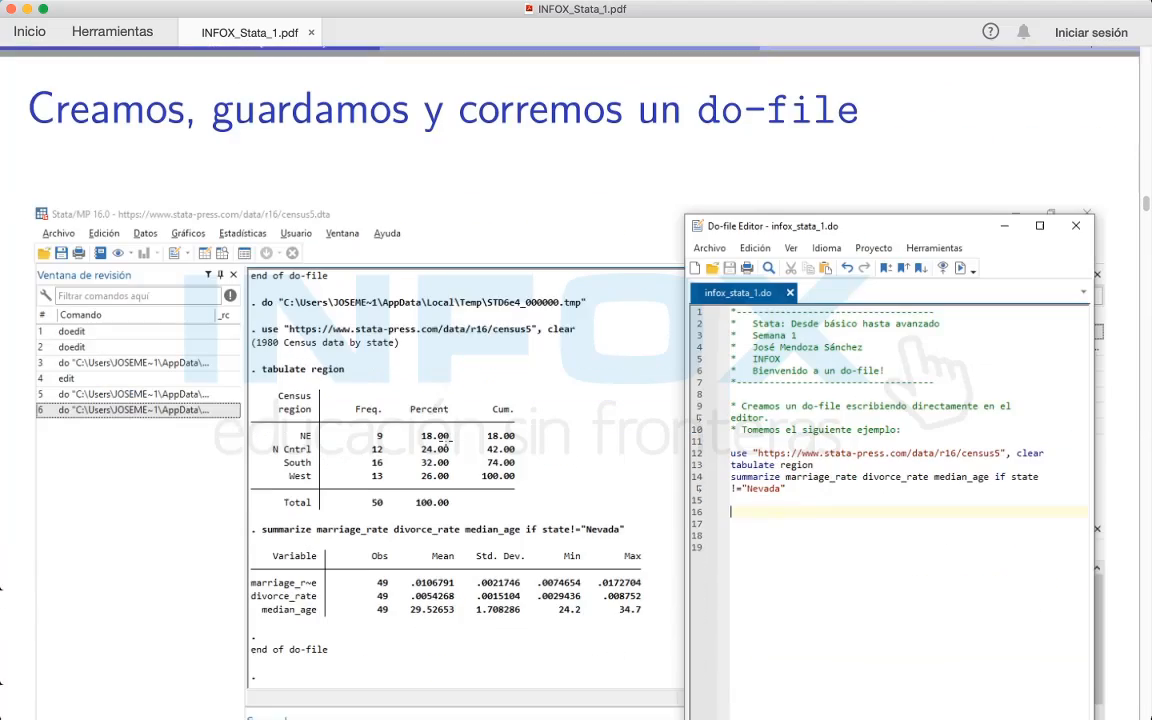
scroll(446, 440, "down", 2)
key("ctrl+Right")
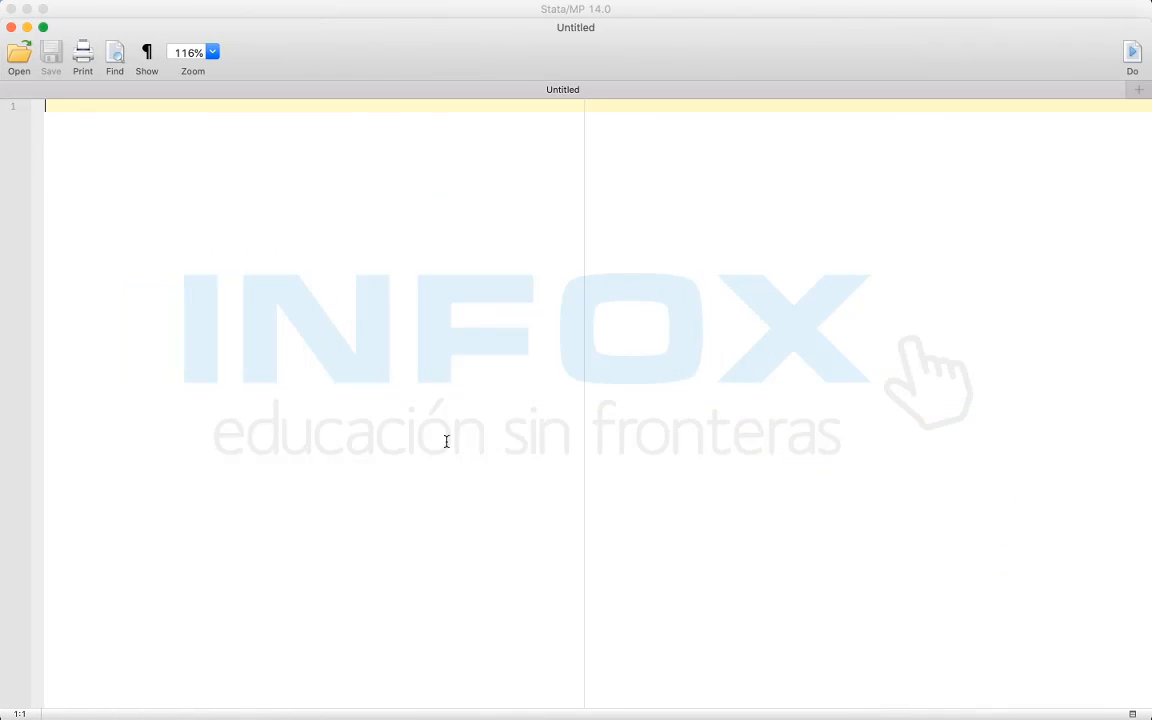
Step: Open INFOX_Stata_1.do from the code folder in the do-file editor and highlight its first example block of commands
key("super+o")
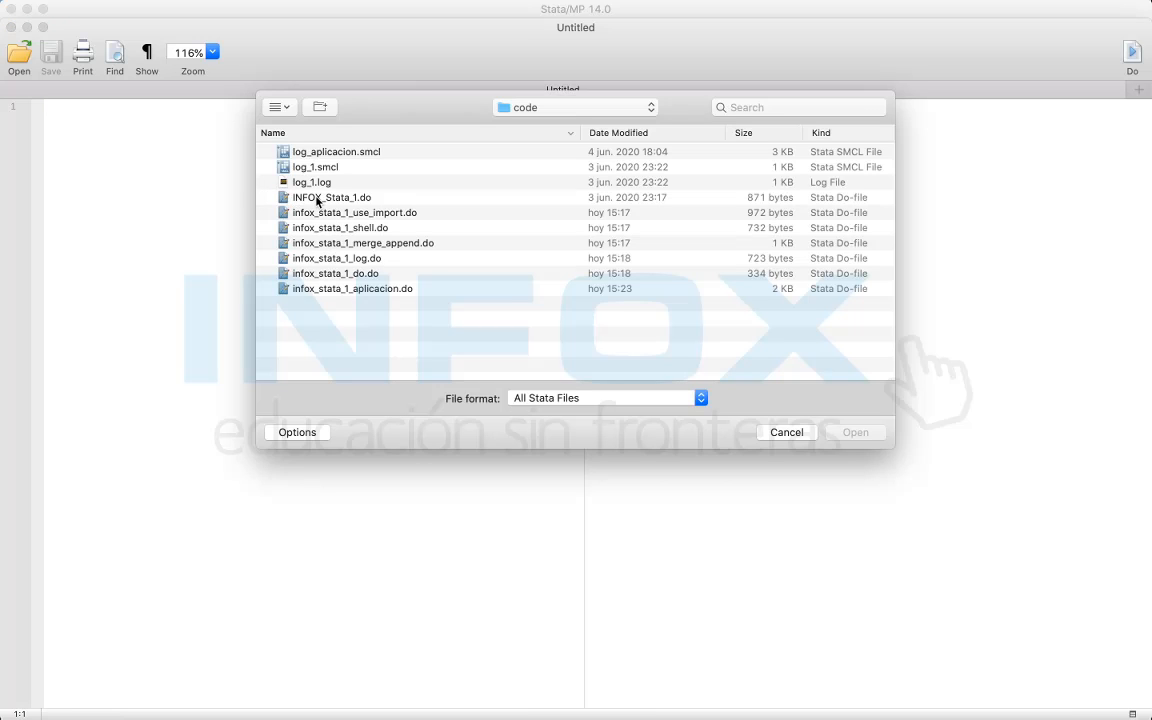
double_click(317, 198)
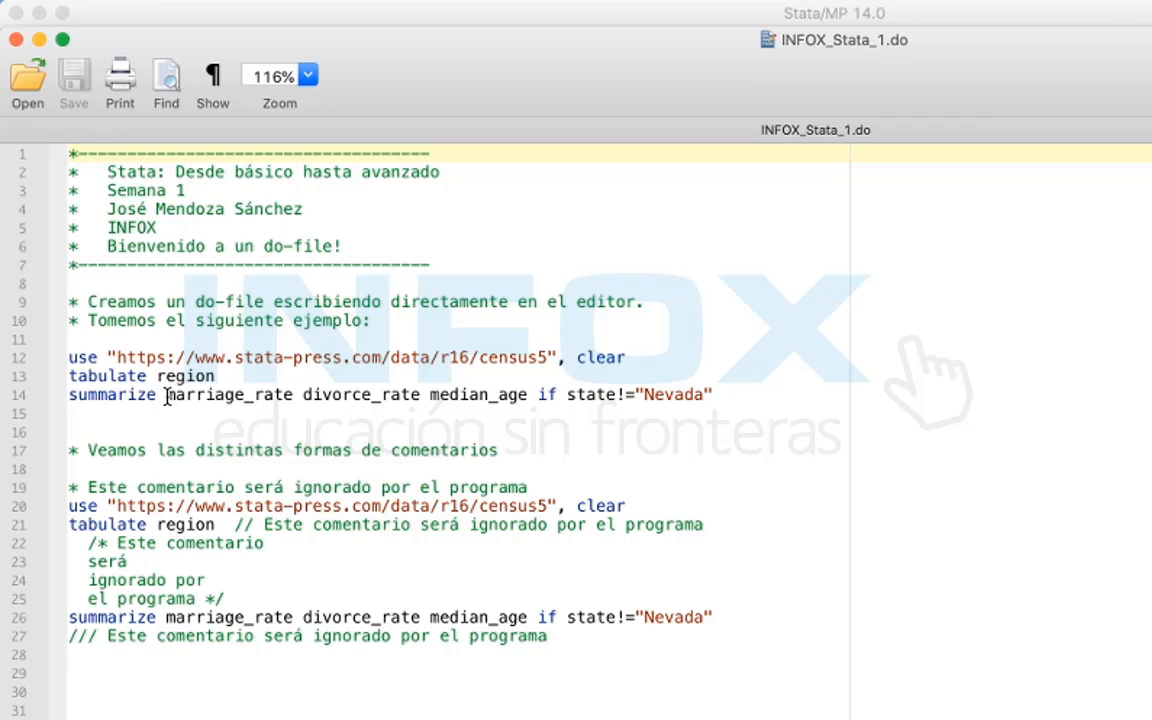
left_click(134, 428)
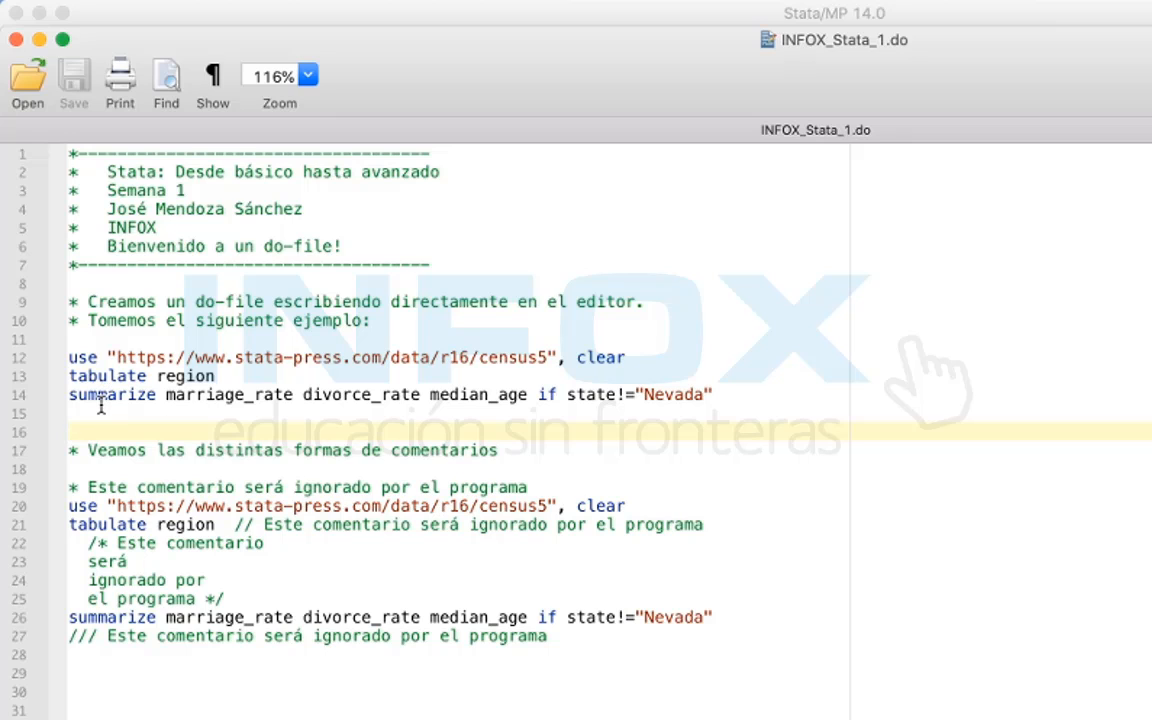
left_click_drag(100, 424, 18, 343)
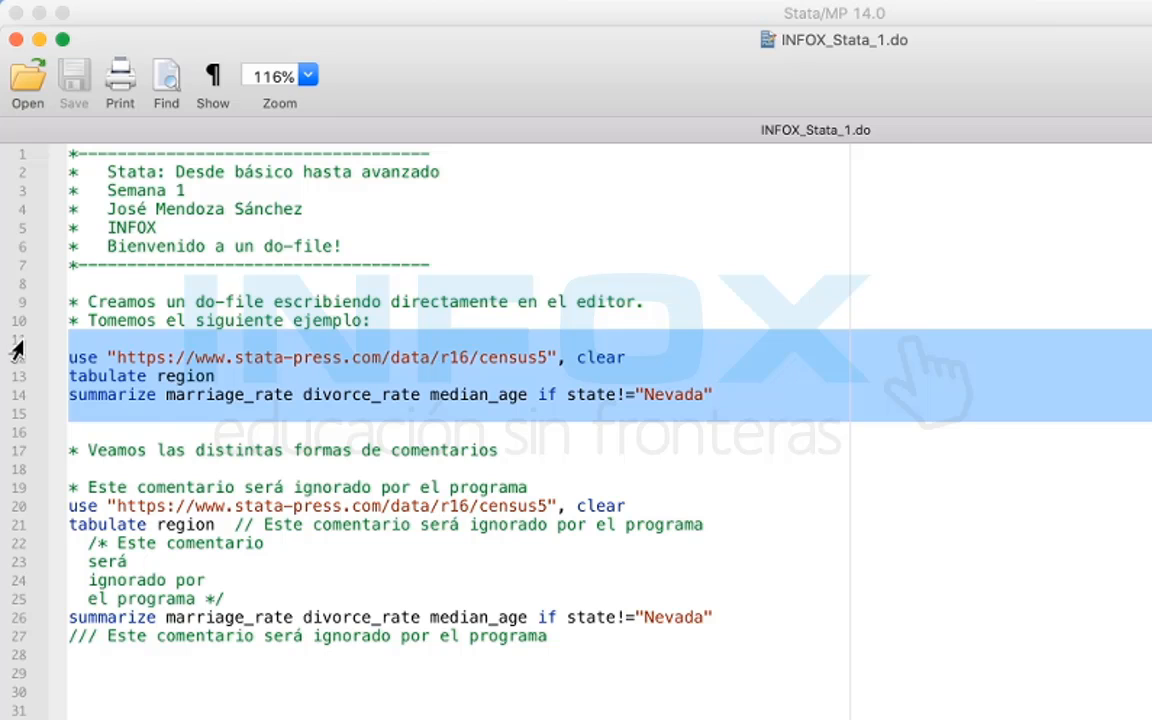
left_click(134, 400)
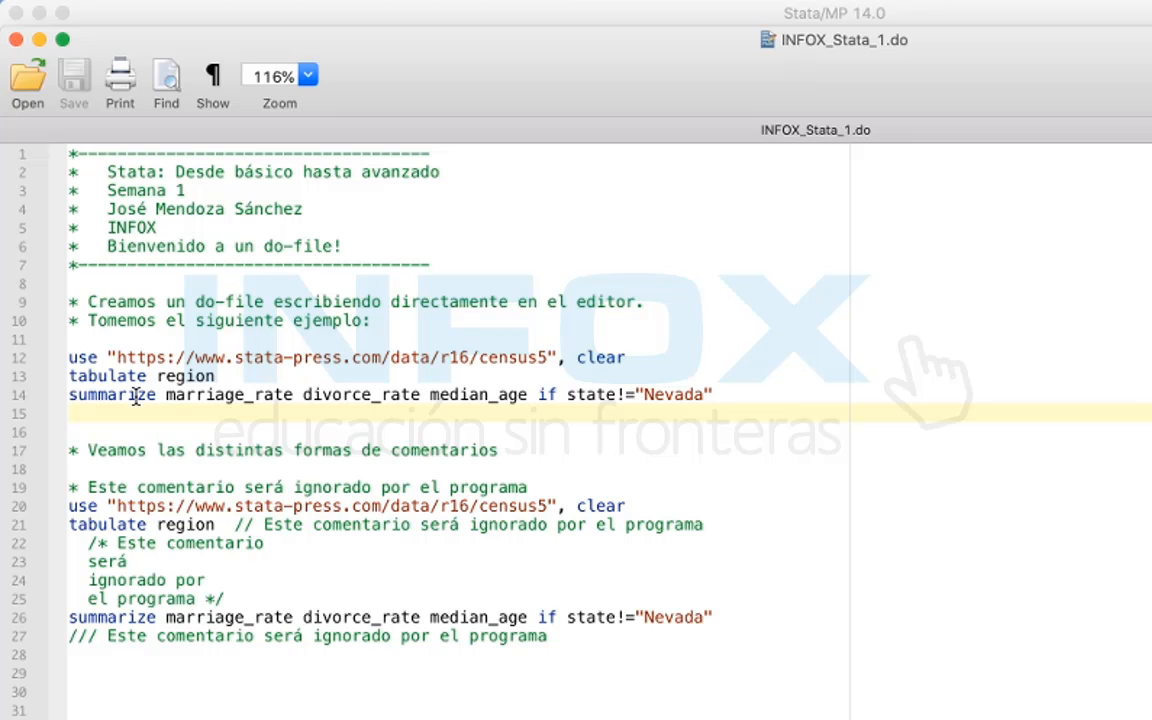
Step: Create a new untitled do-file alongside INFOX_Stata_1.do and leave its first line blank
key("super+n")
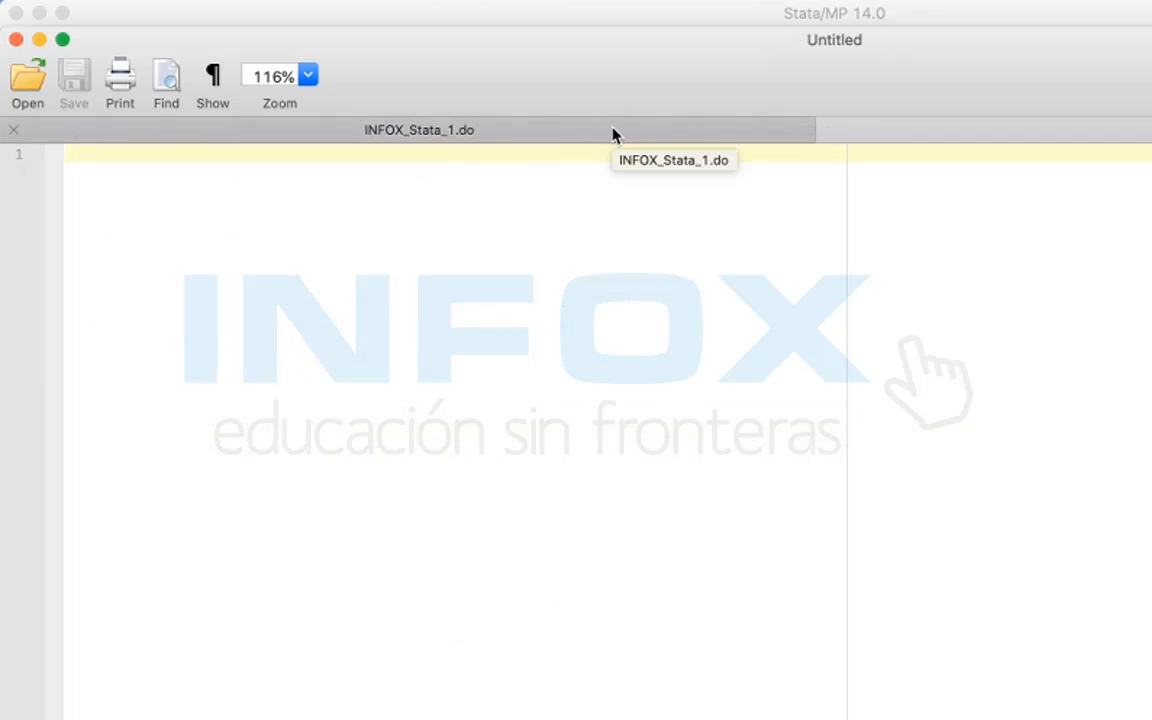
key("Return")
key("Return")
key("Return")
key("Return")
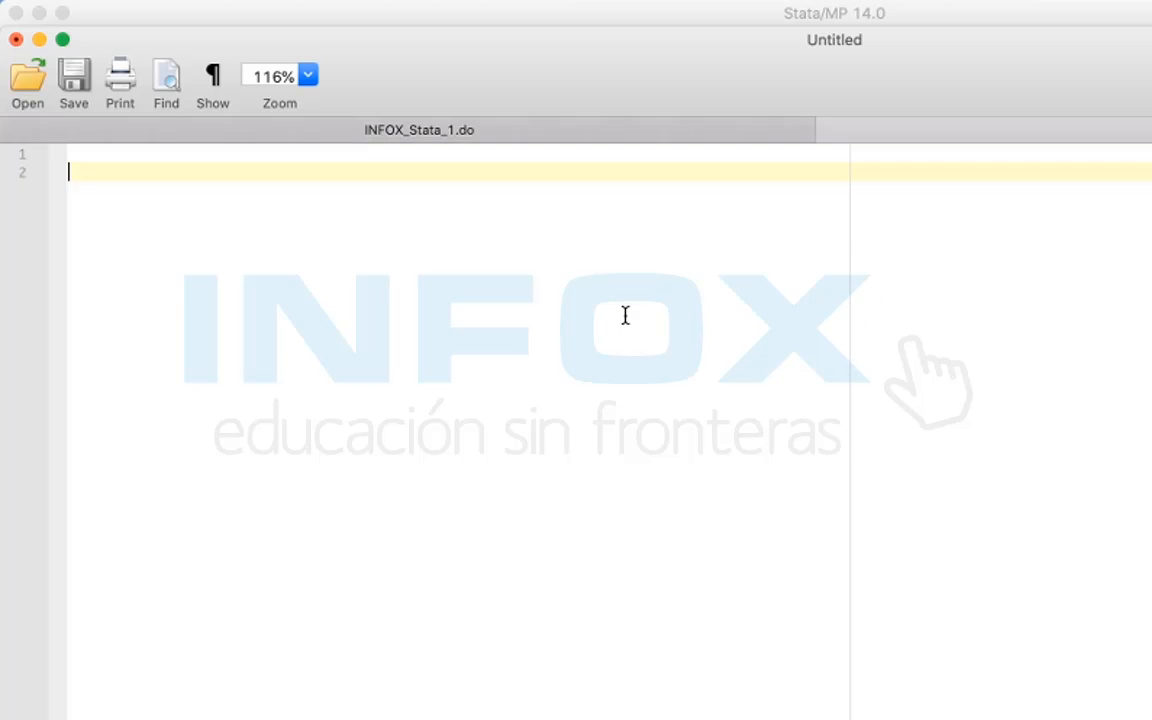
key("BackSpace")
key("BackSpace")
key("BackSpace")
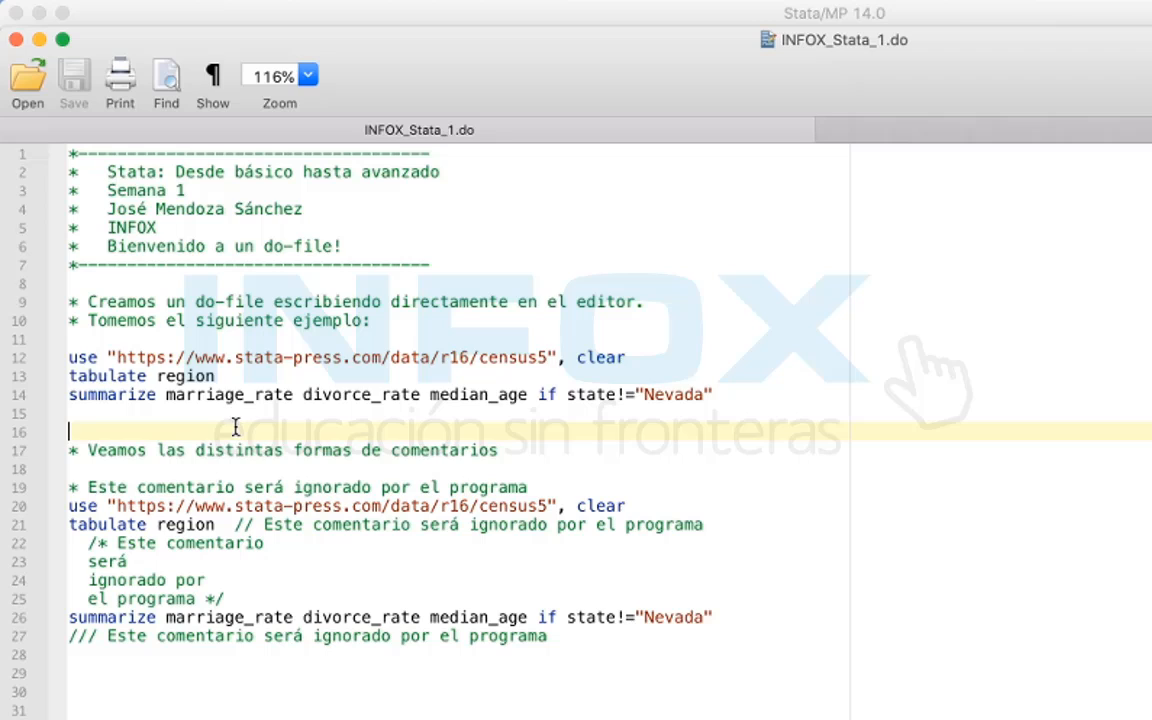
Step: Copy the first example's use, tabulate and summarize commands from INFOX_Stata_1.do into the new do-file, starting on line 2
left_click_drag(209, 431, 15, 358)
key("super+c")
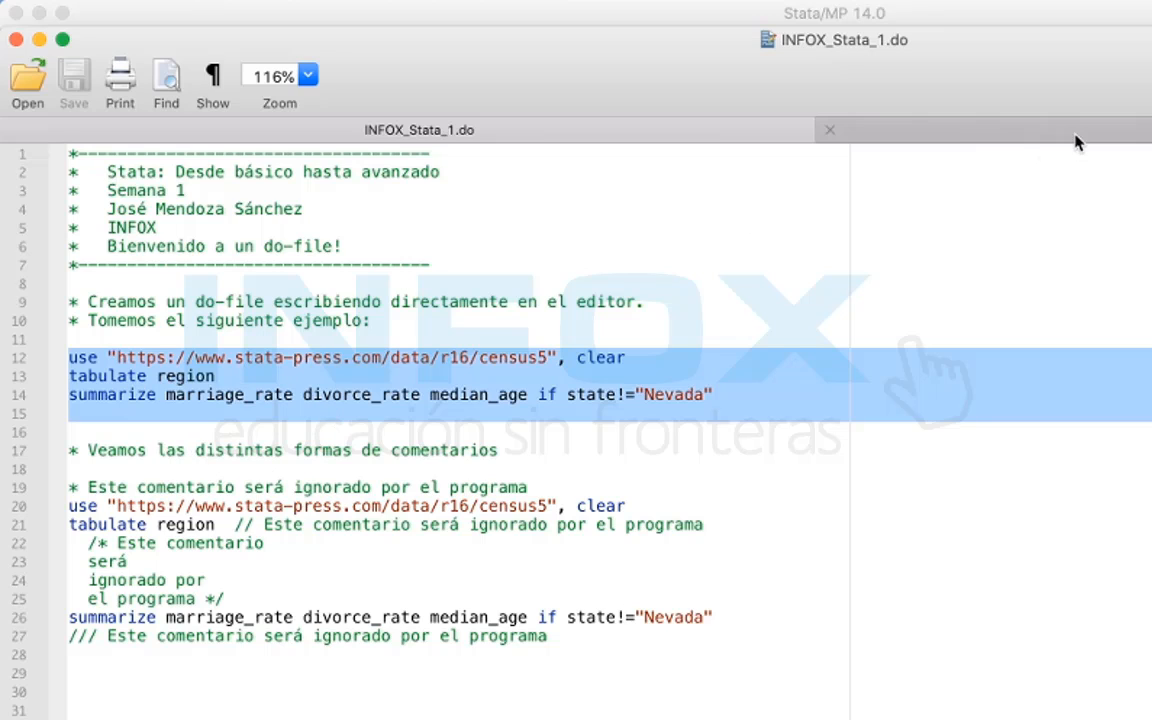
left_click(970, 131)
key("super+v")
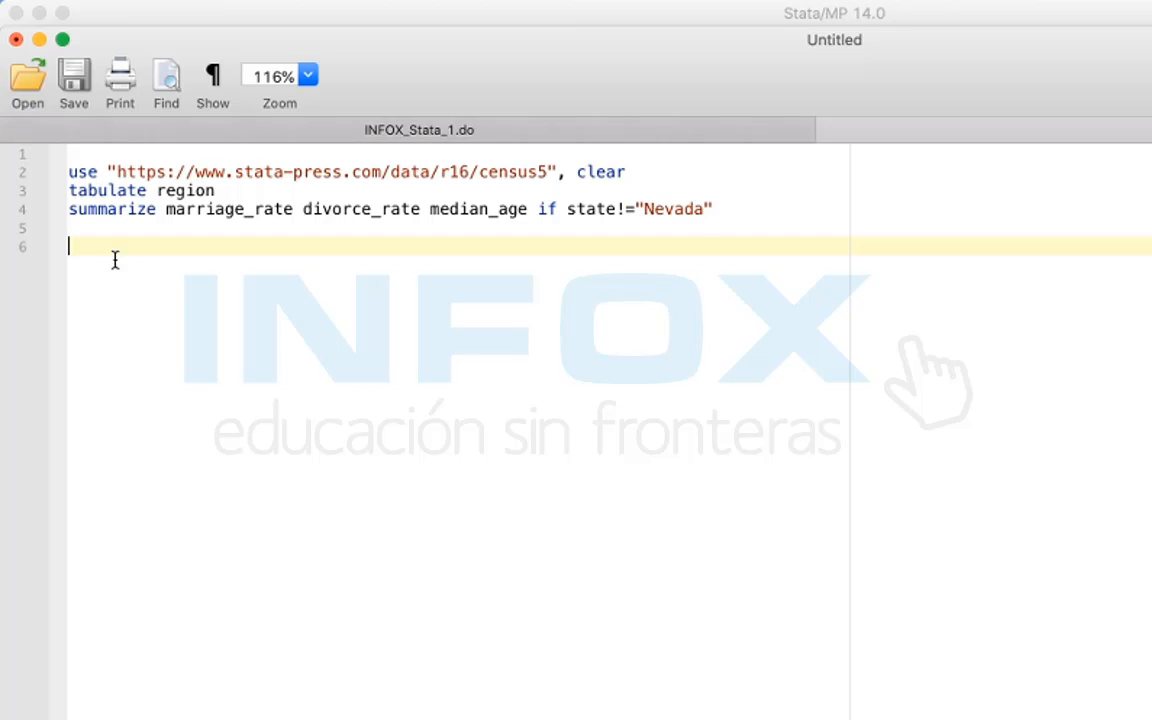
Step: Run the pasted use, tabulate region and summarize commands from the untitled do-file
left_click_drag(113, 258, 30, 176)
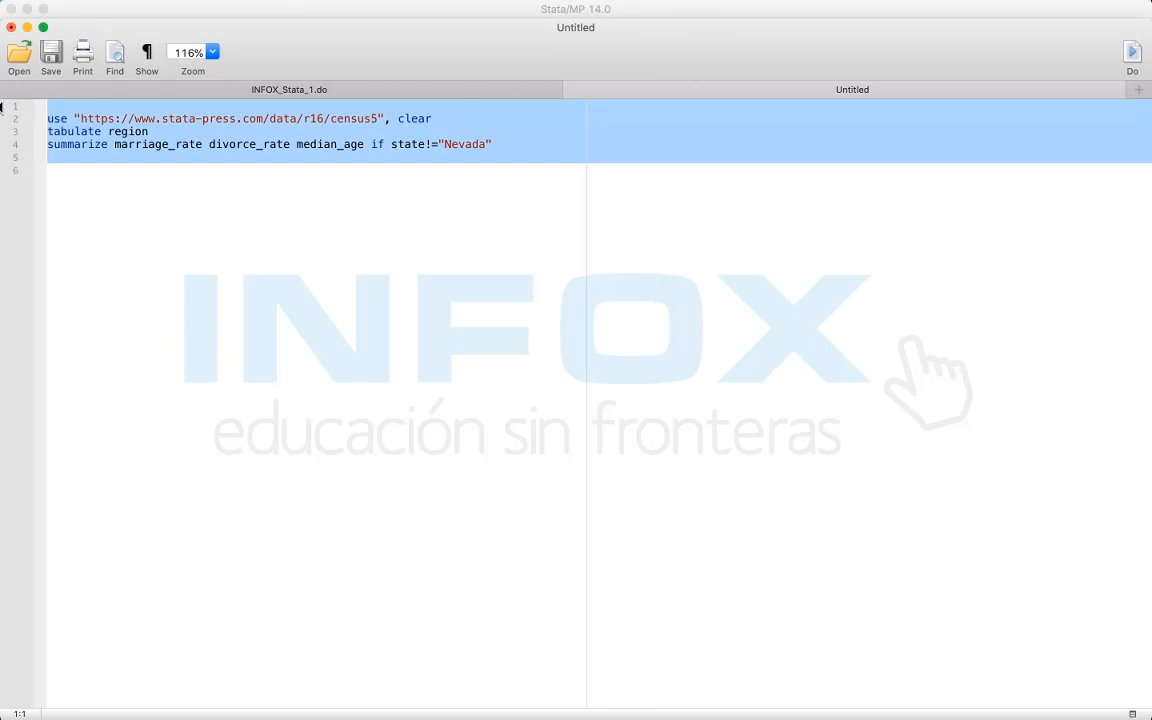
key("super+shift+d")
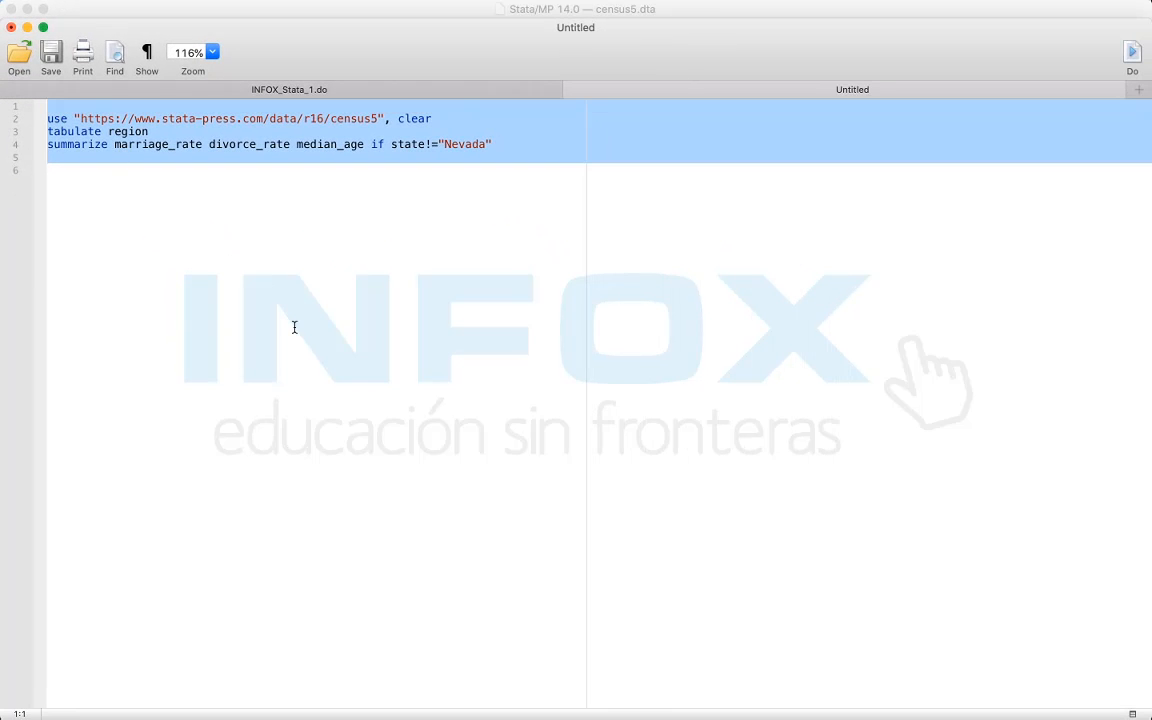
Step: Check the tabulate and summarize output in Stata's main window, and return to the untitled do-file with its command selection cleared
key("ctrl+Up")
left_click(295, 329)
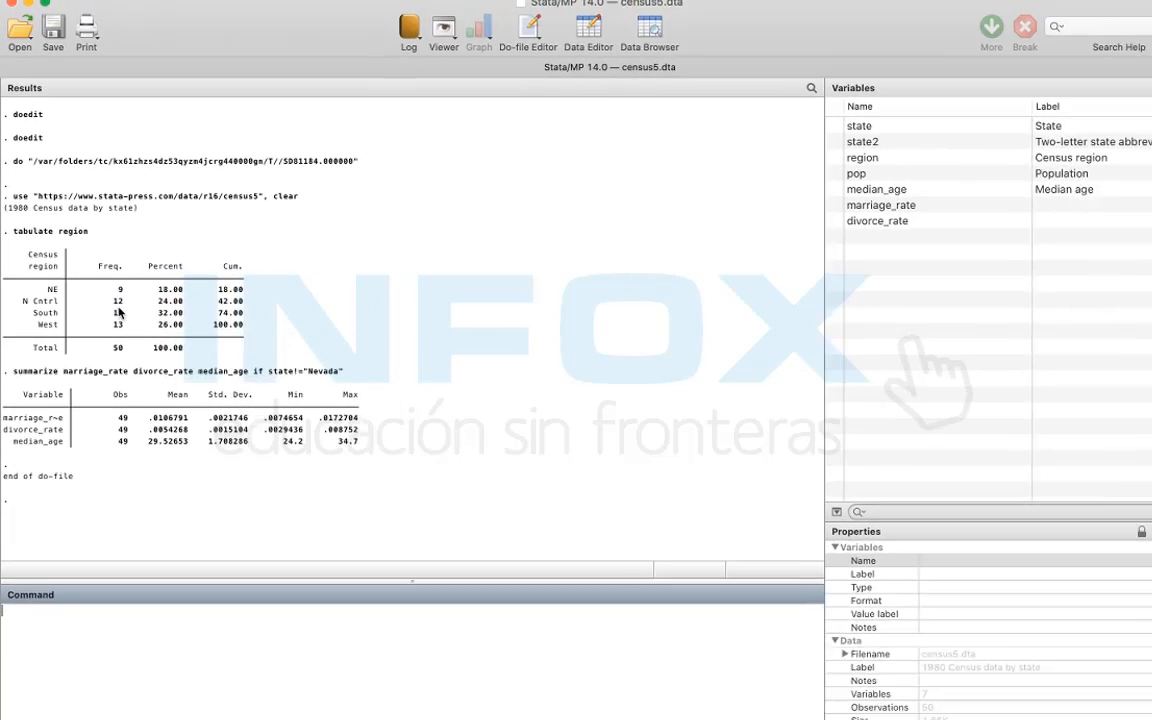
key("ctrl+Up")
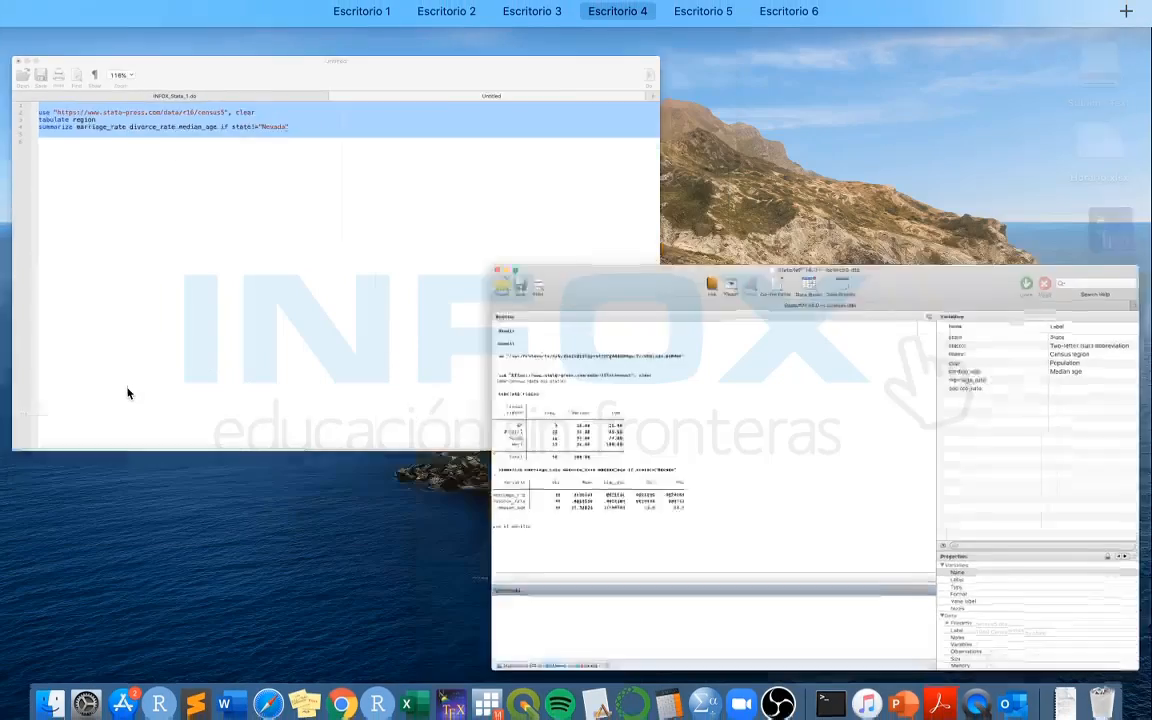
left_click(413, 295)
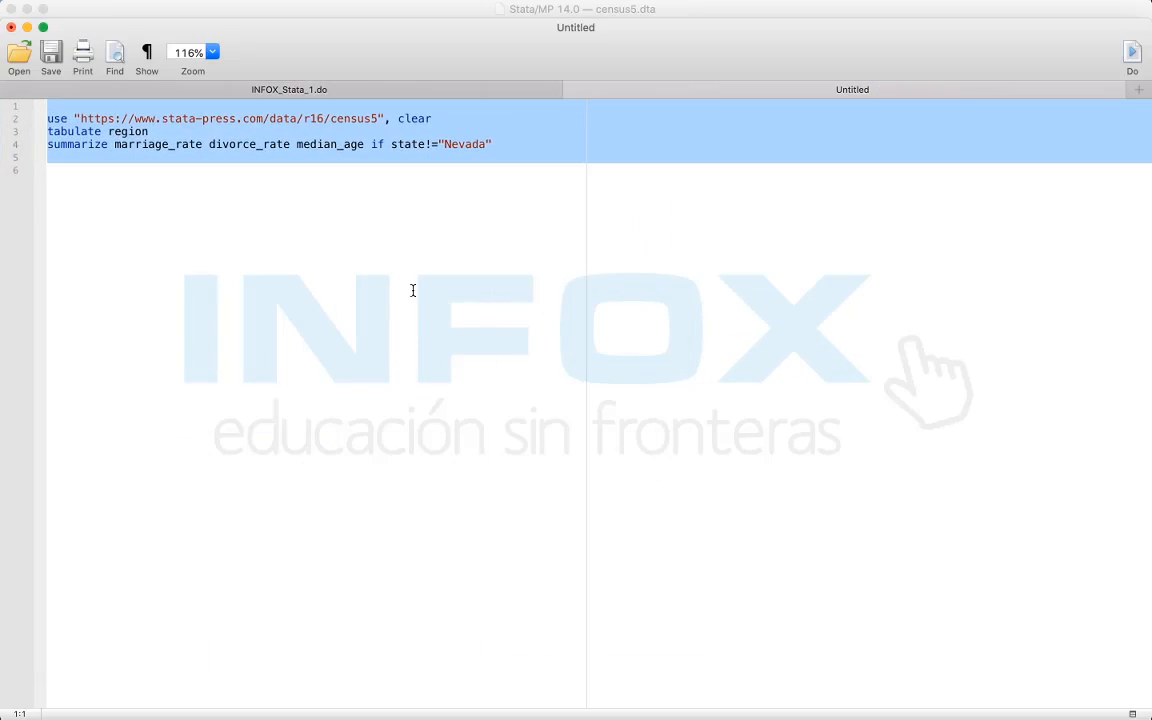
left_click(362, 242)
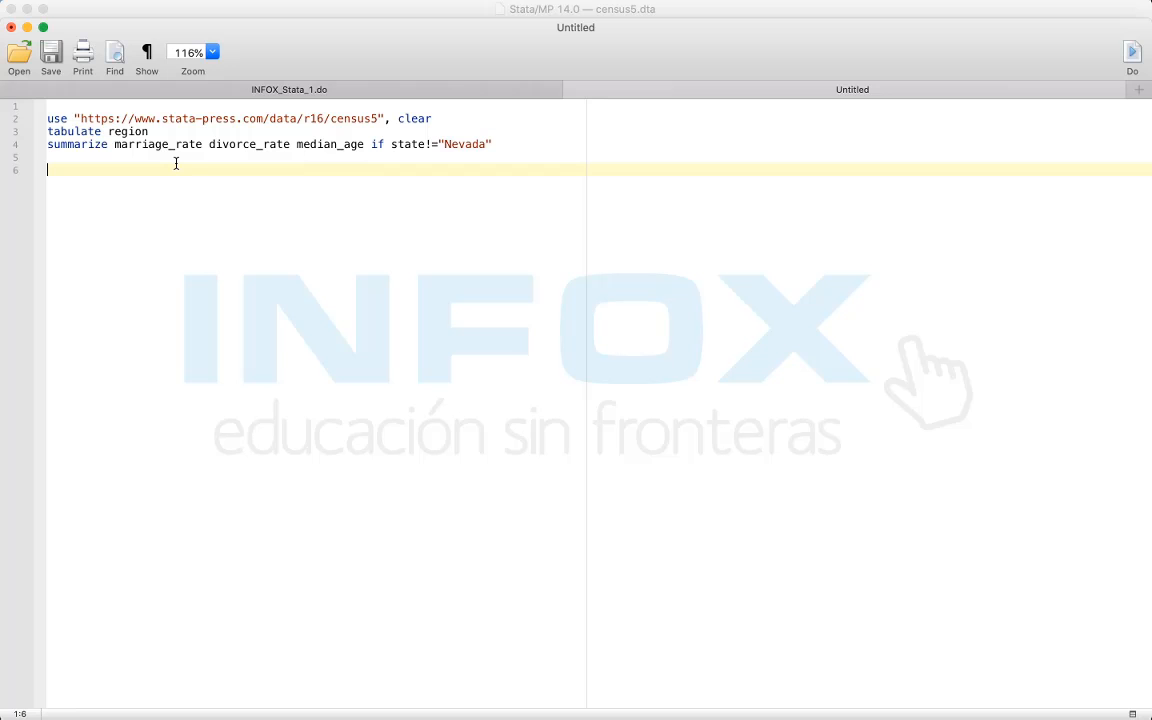
Step: Save the untitled do-file as infox_stata_ejemplo_1 in the code folder
key("super+s")
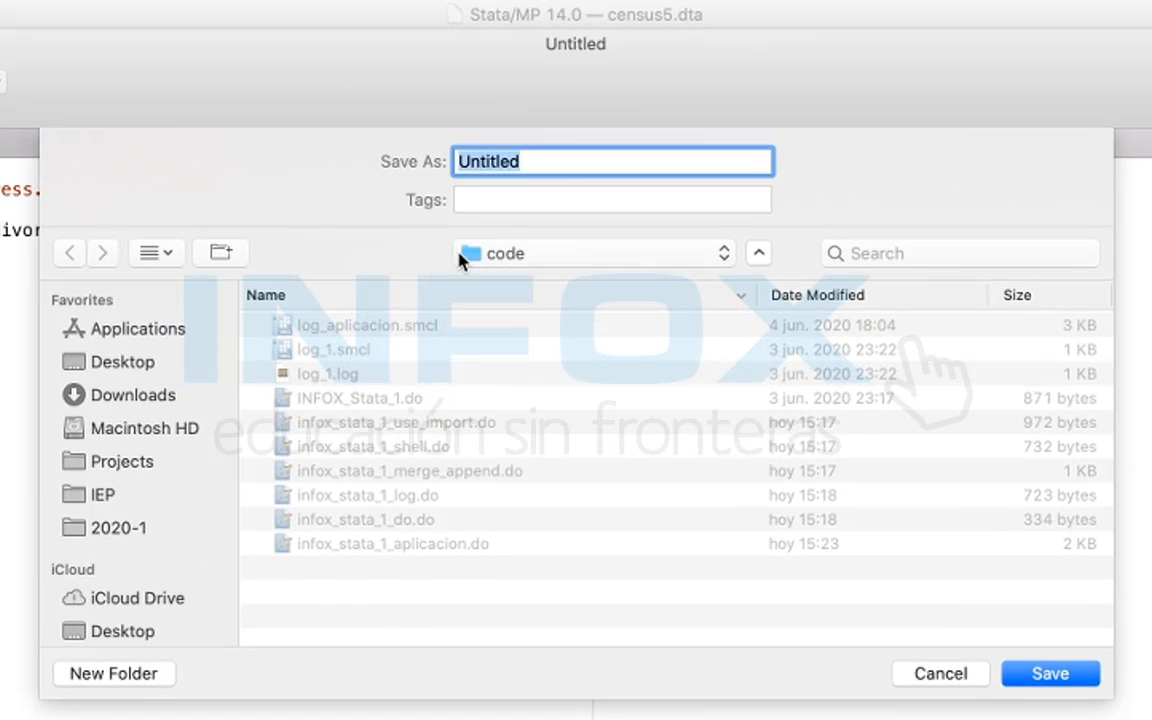
type("infox_st")
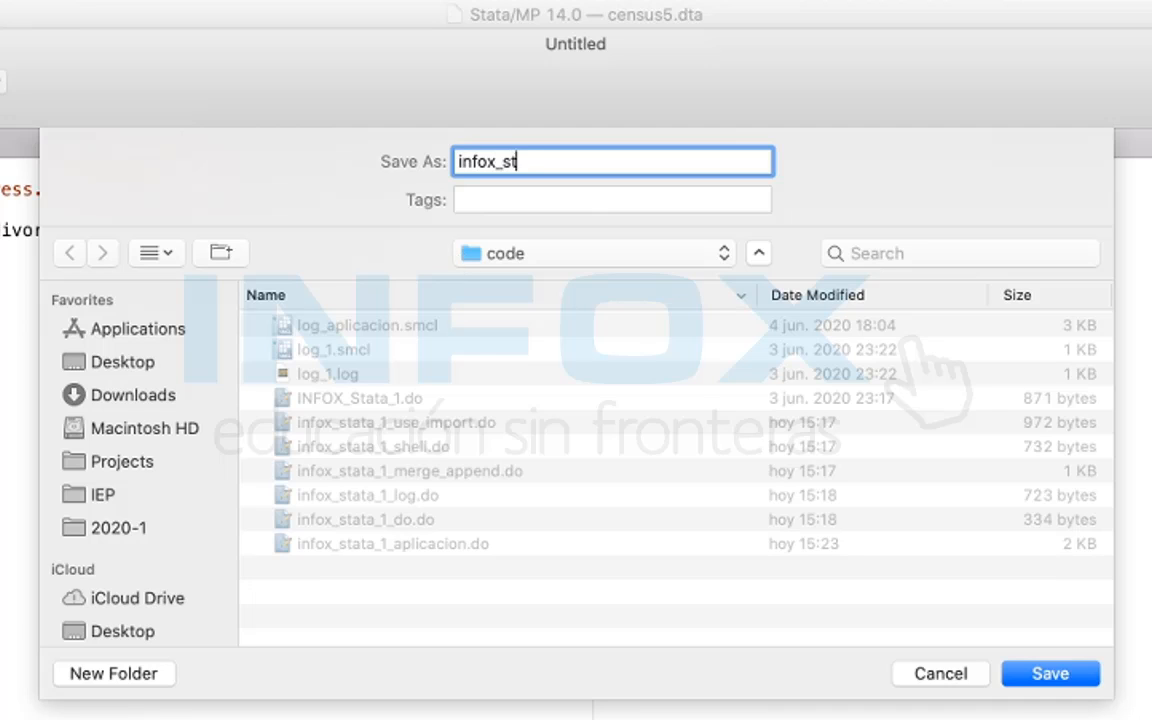
type("ata_ejemplo1")
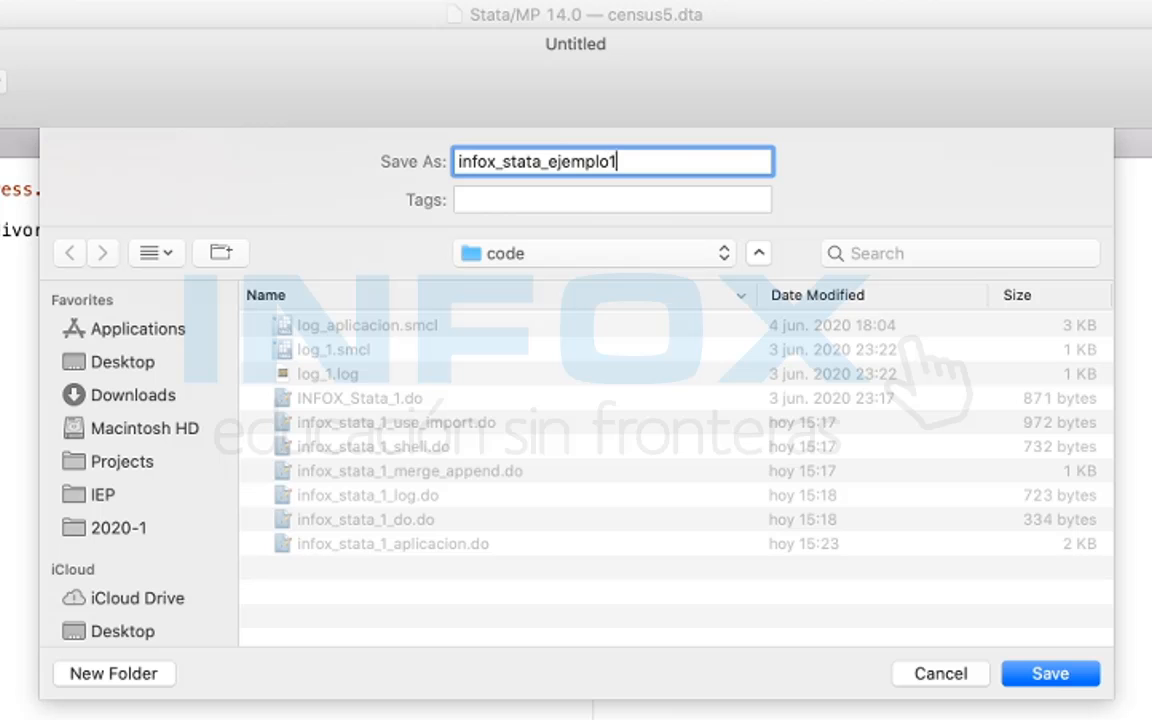
key("BackSpace")
type("_1")
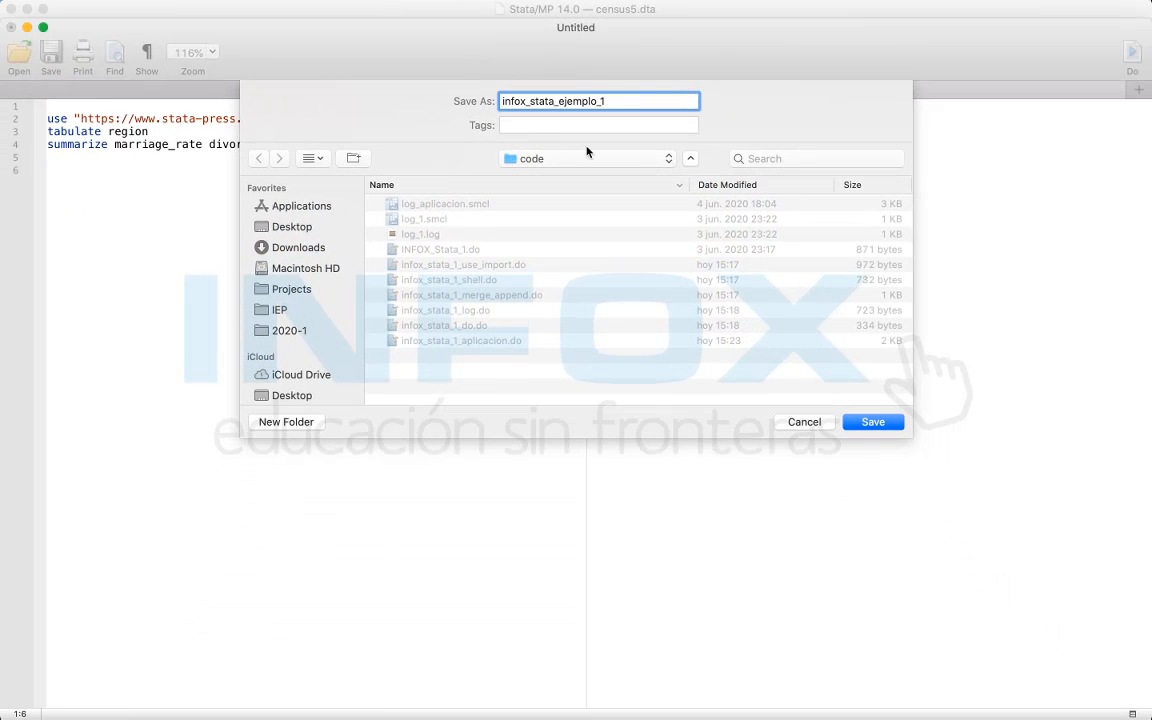
left_click(877, 425)
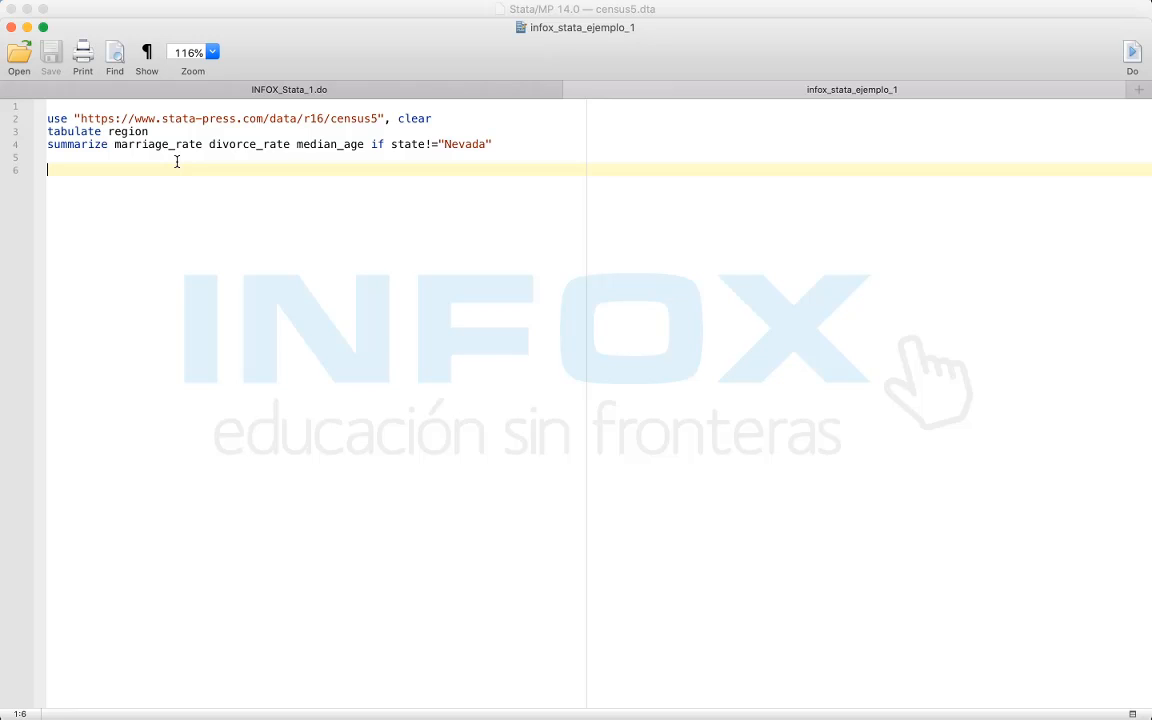
Step: Open infox_stata_1_do.do from the code folder and highlight the path /Users/2020-1/INFOX/Sesiones/1/code in its do command
key("super+o")
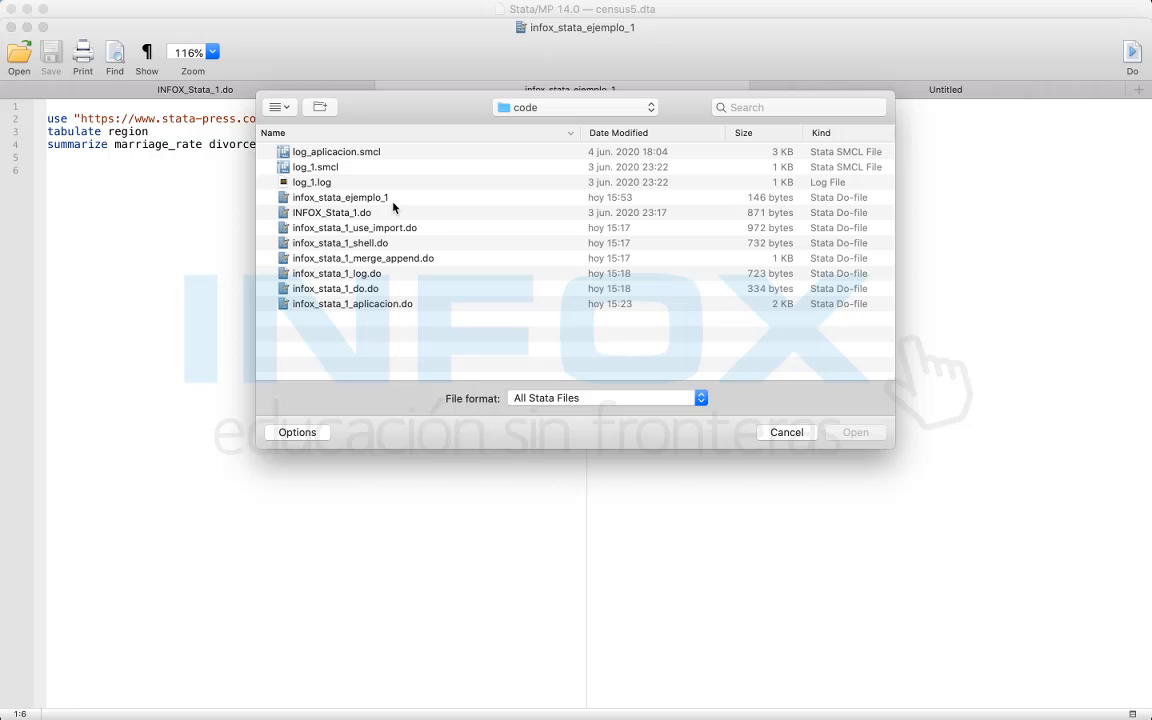
double_click(316, 289)
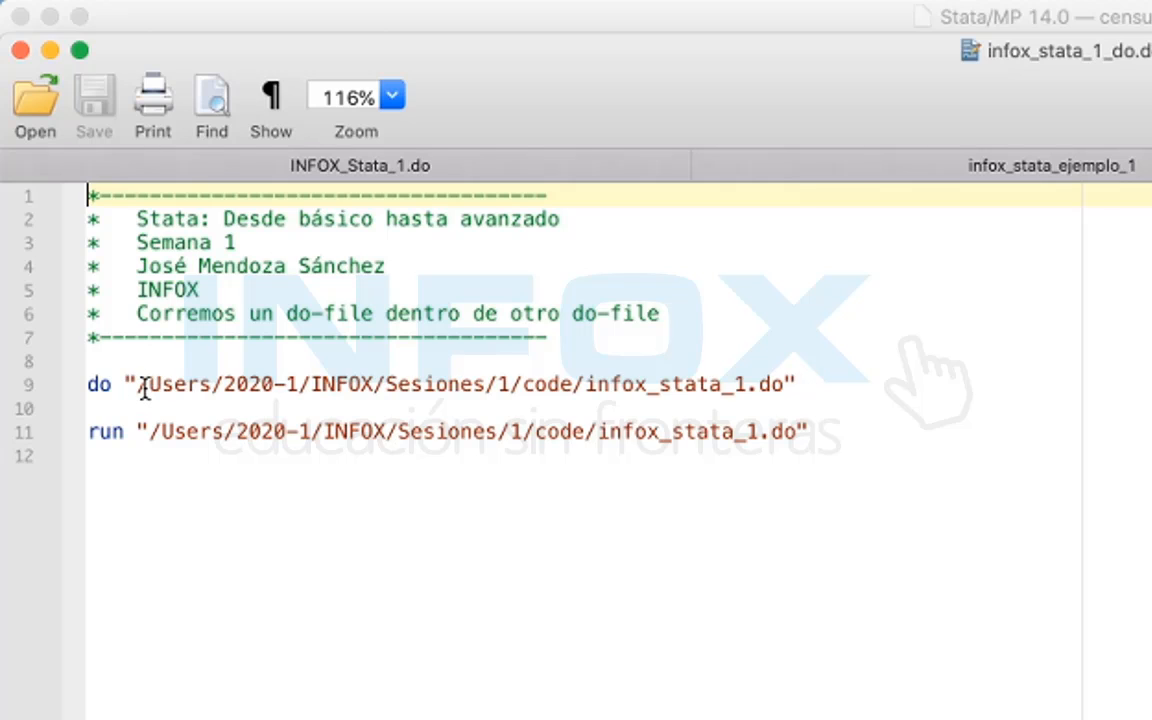
left_click_drag(136, 383, 574, 387)
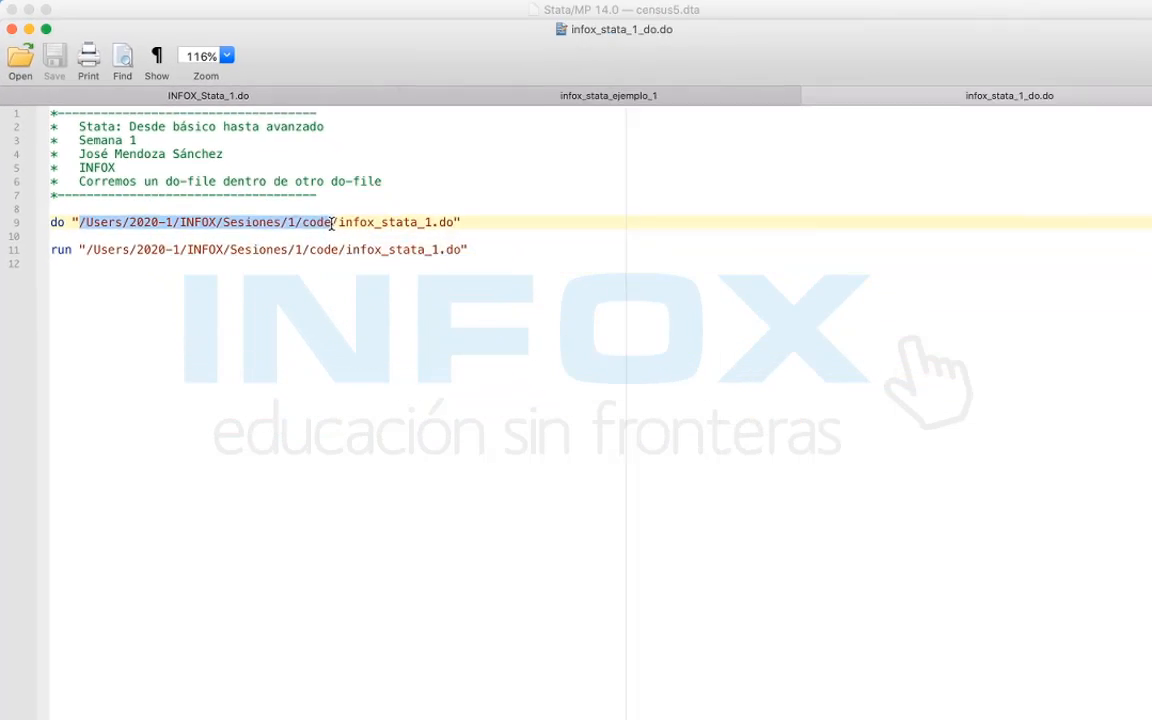
Step: Switch to Finder, go up from the data folder to Sesiones and open its folder 1
key("ctrl+Left")
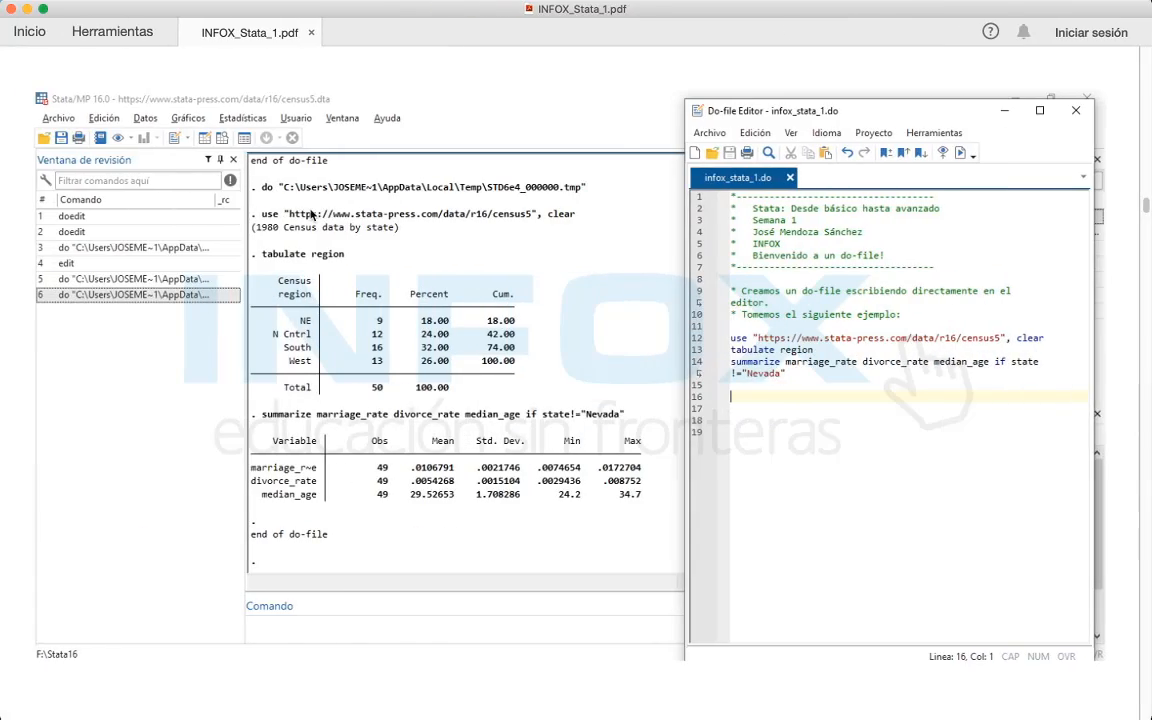
key("ctrl+Left")
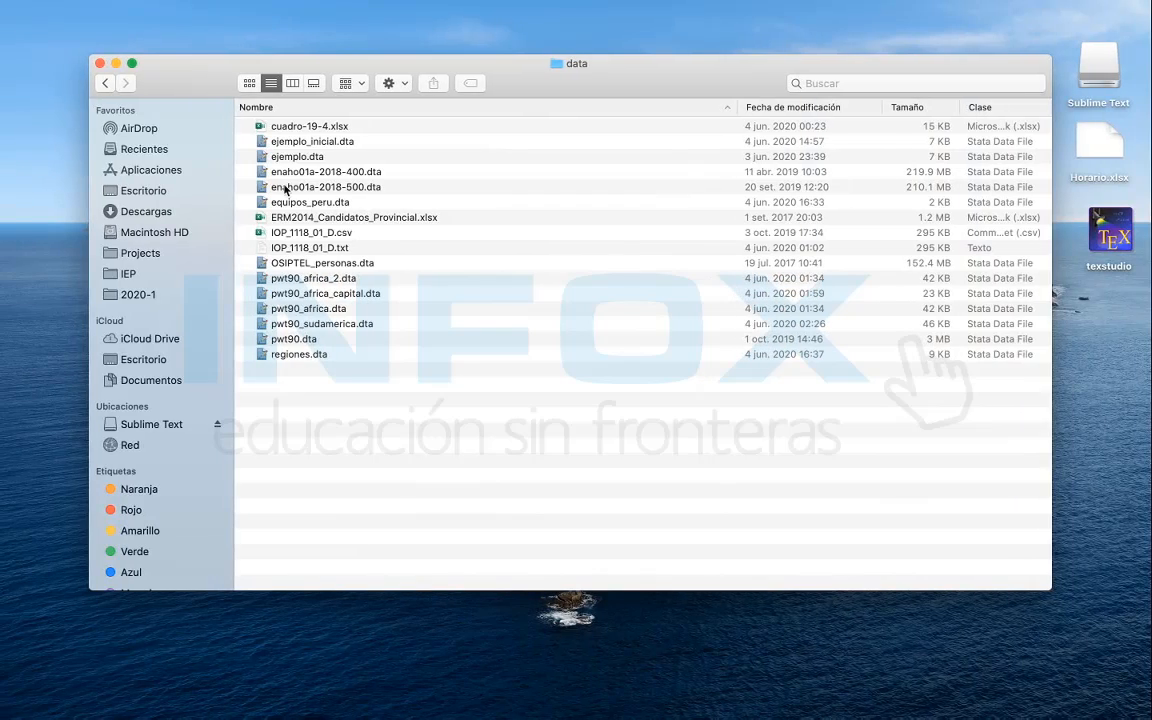
left_click(106, 85)
left_click(106, 85)
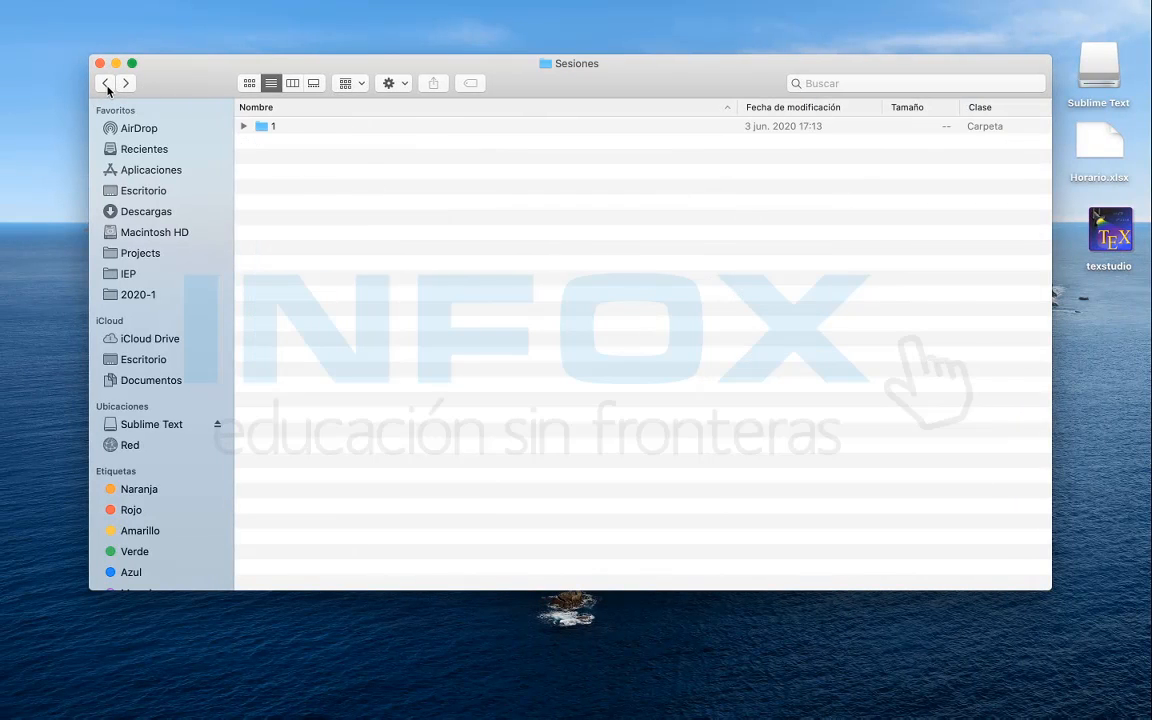
left_click(106, 85)
left_click(126, 84)
left_click(300, 128)
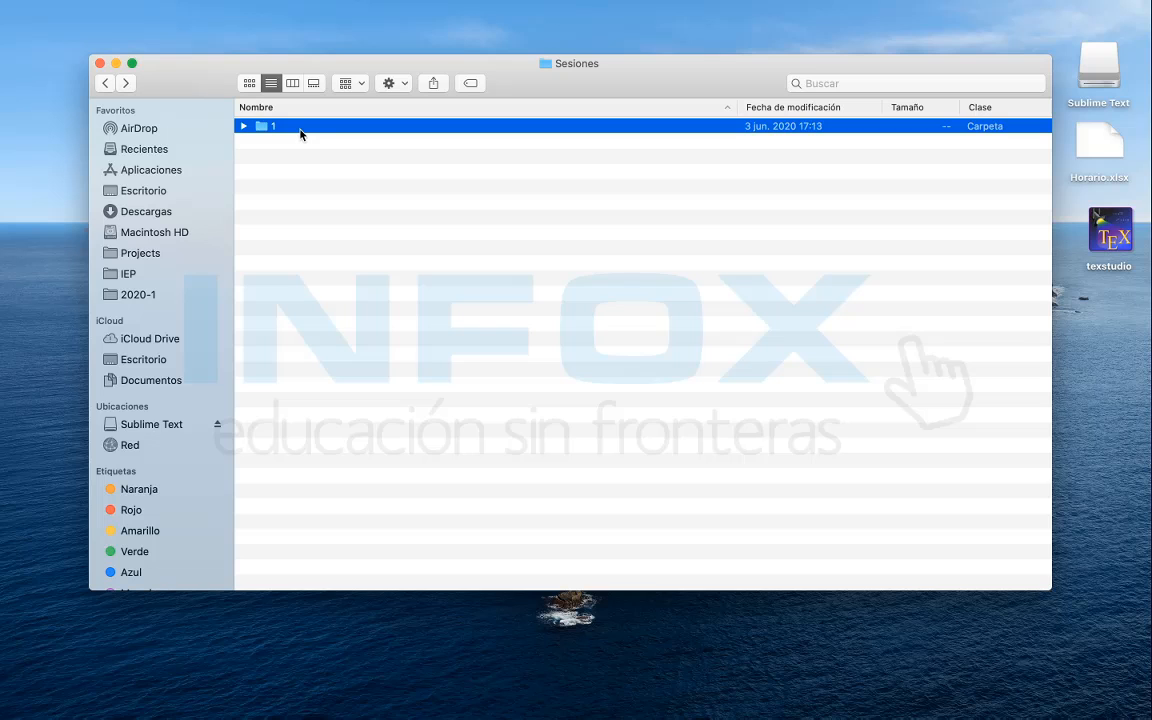
double_click(300, 130)
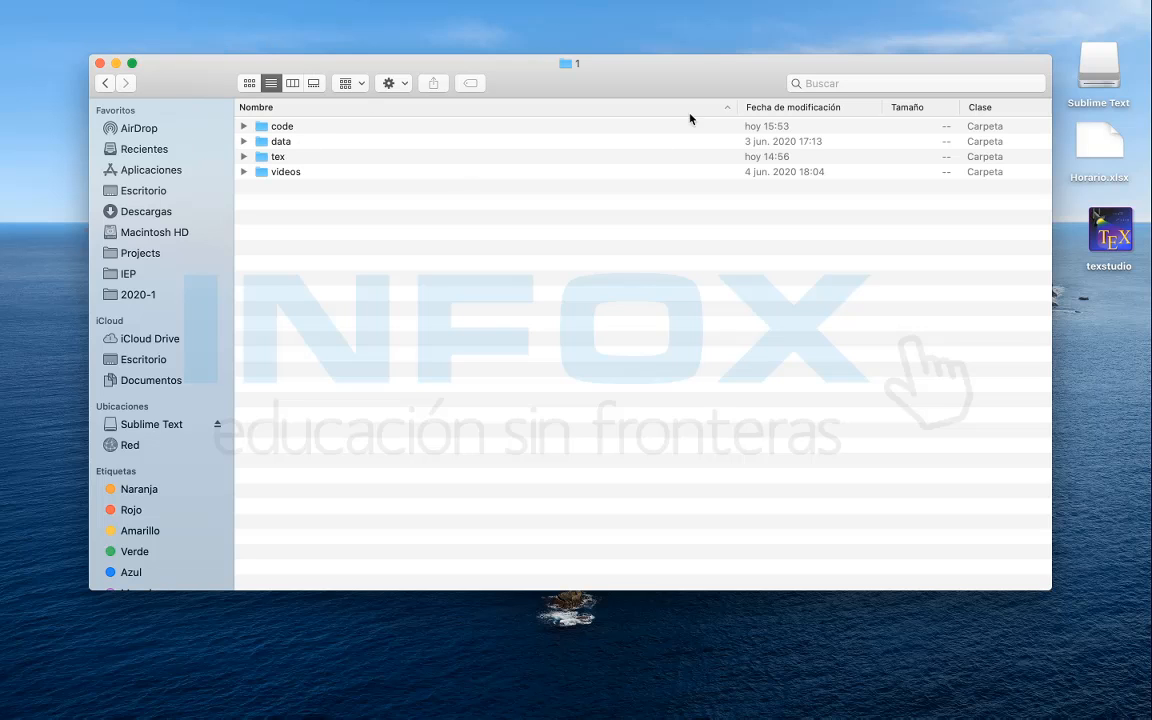
Step: Enlarge the Finder window showing folder 1 so that it fills the screen
double_click(742, 69)
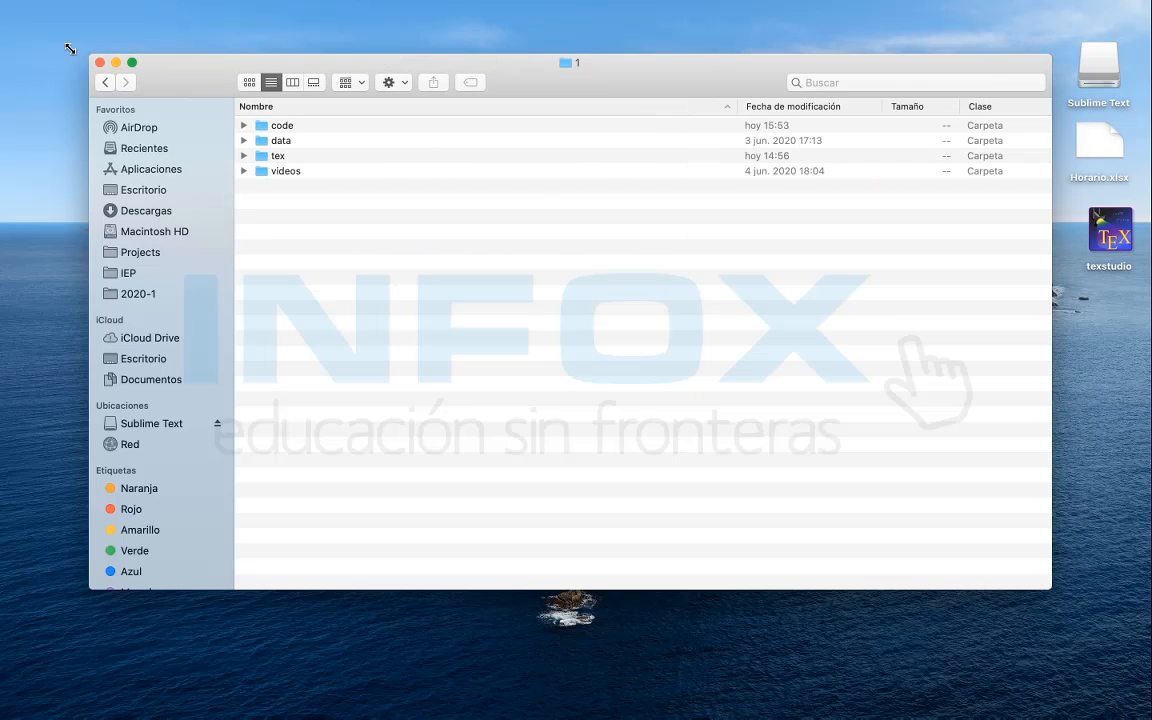
left_click_drag(70, 49, 0, 0)
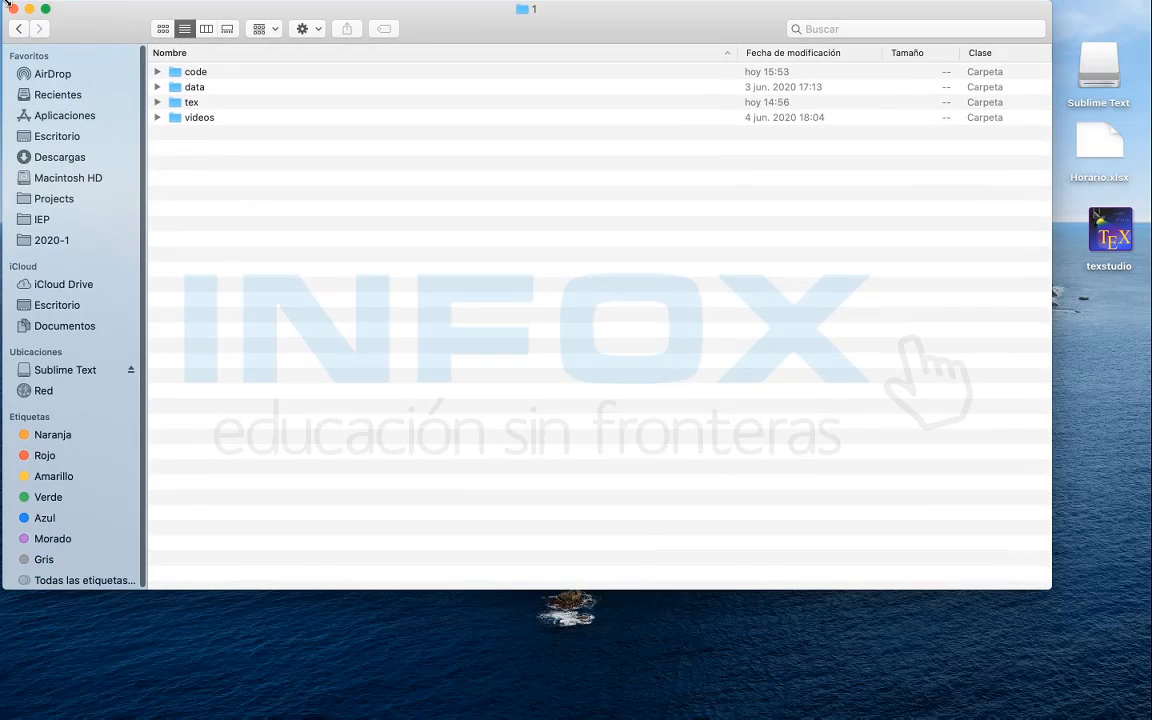
left_click_drag(1043, 588, 1151, 719)
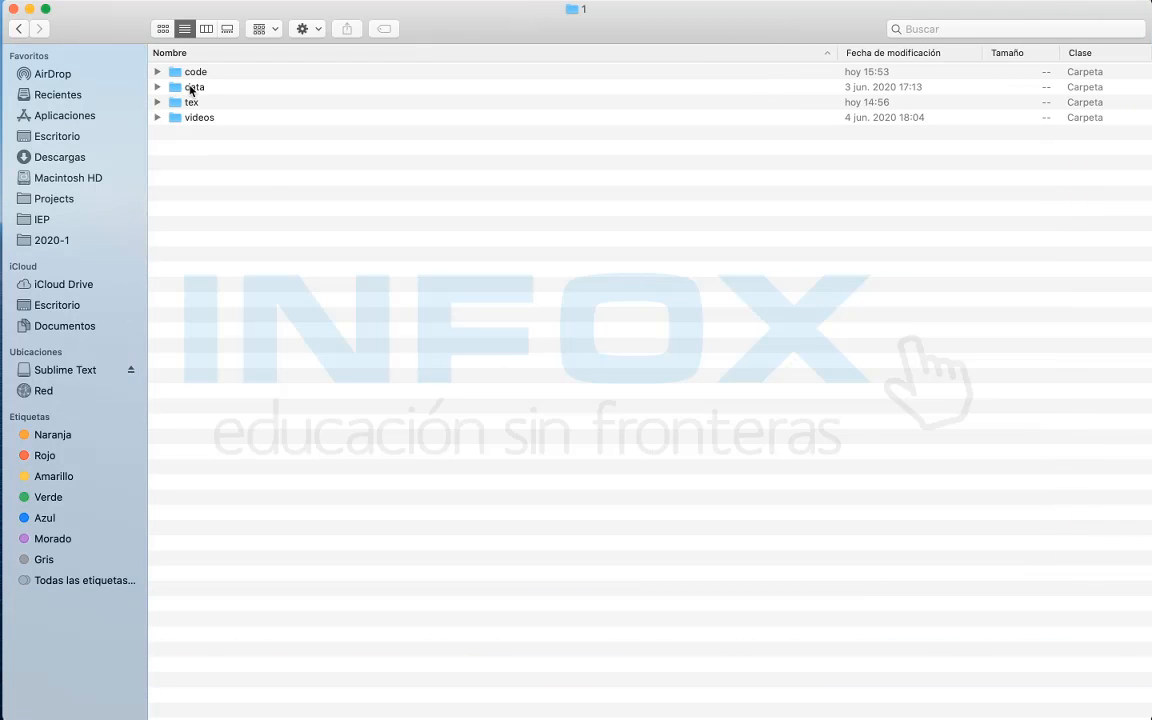
Step: Examine the contents of the code, data, tex and videos folders inside folder 1, ending in the code folder
double_click(198, 74)
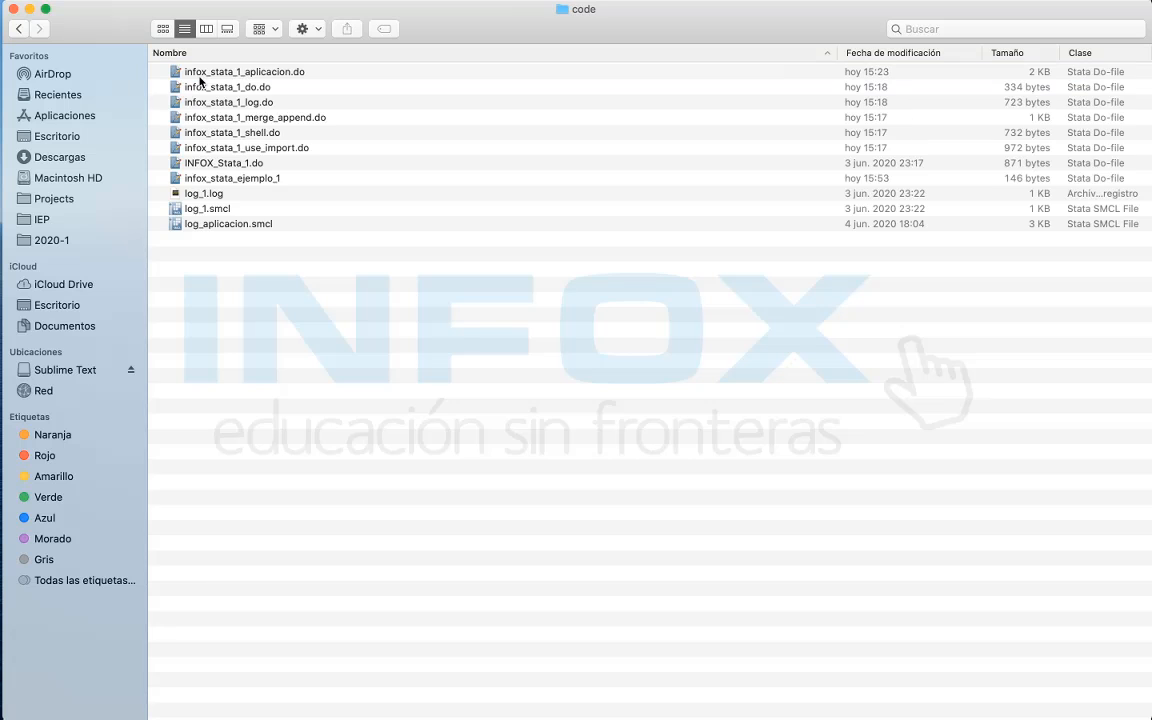
left_click(17, 30)
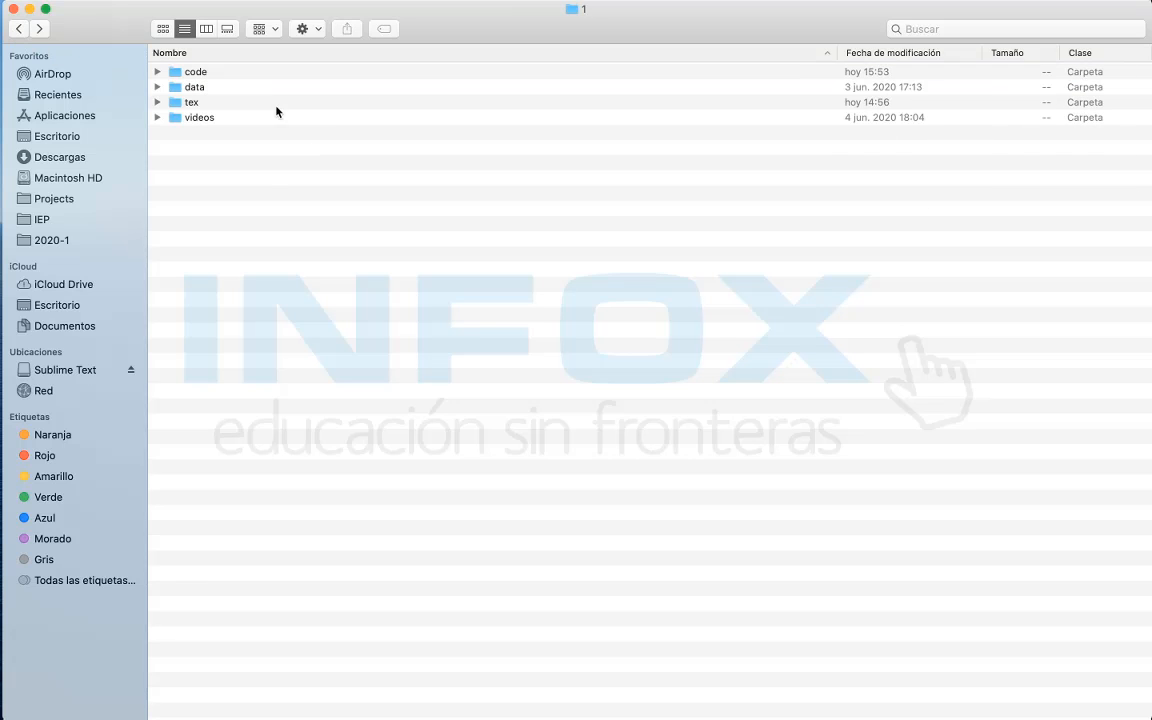
double_click(207, 91)
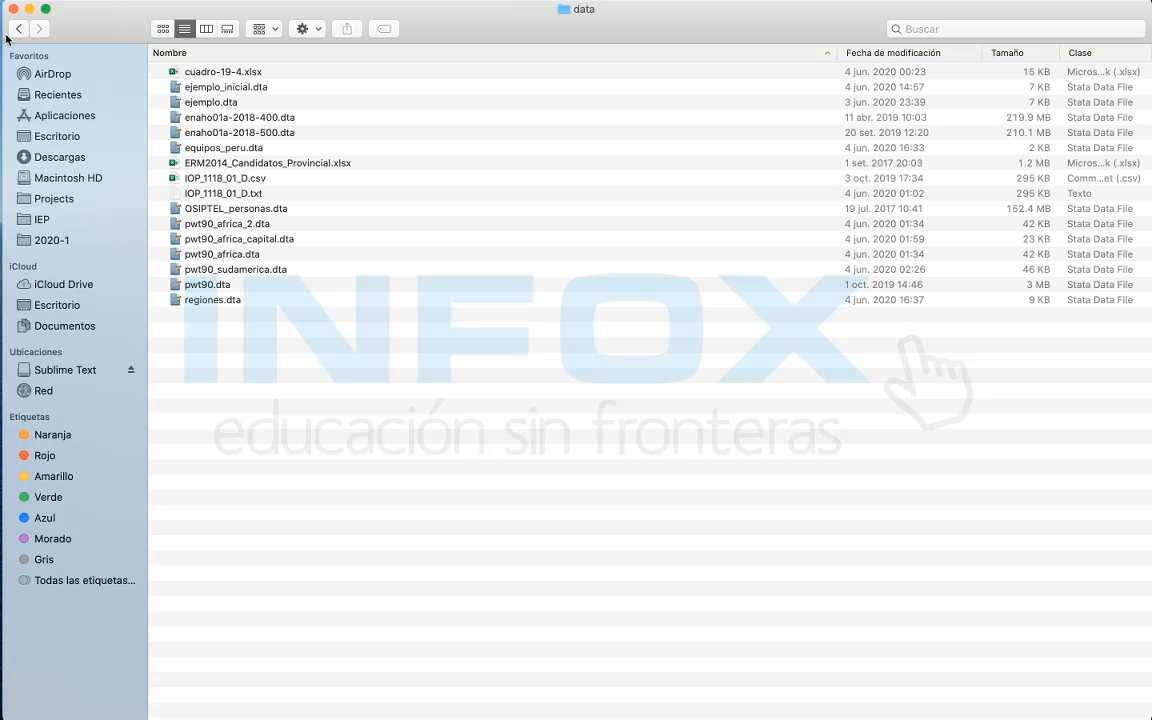
left_click(17, 29)
double_click(188, 104)
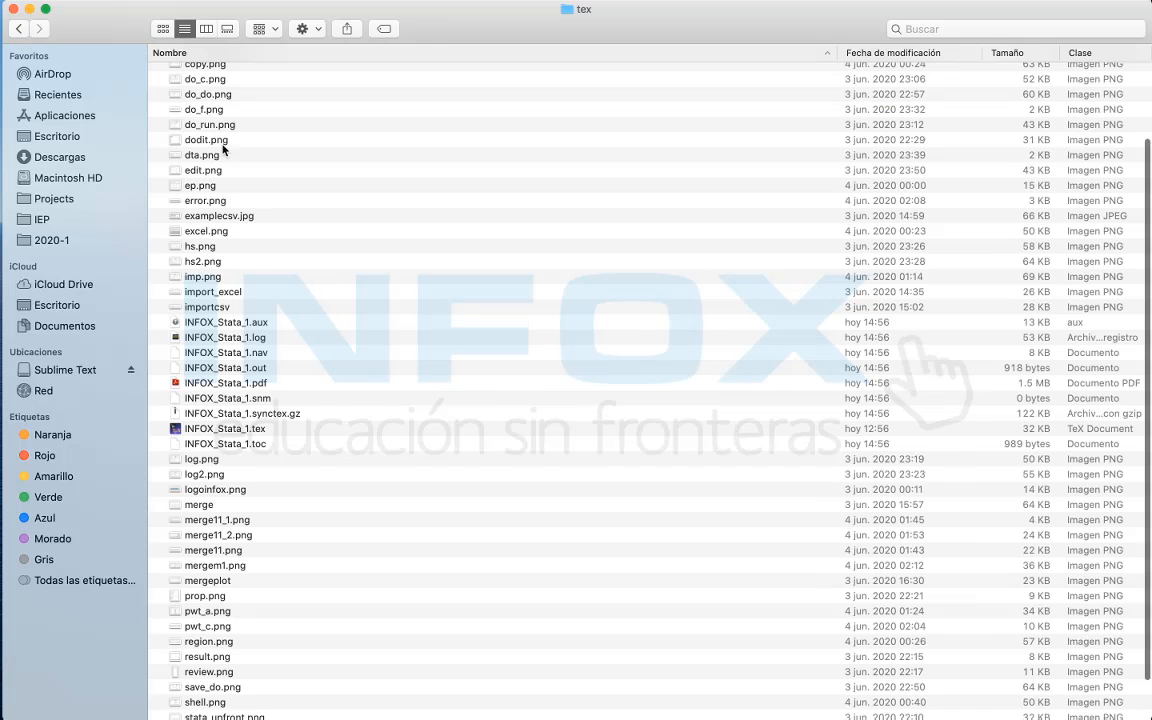
scroll(321, 522, "down", 2)
scroll(321, 522, "up", 5)
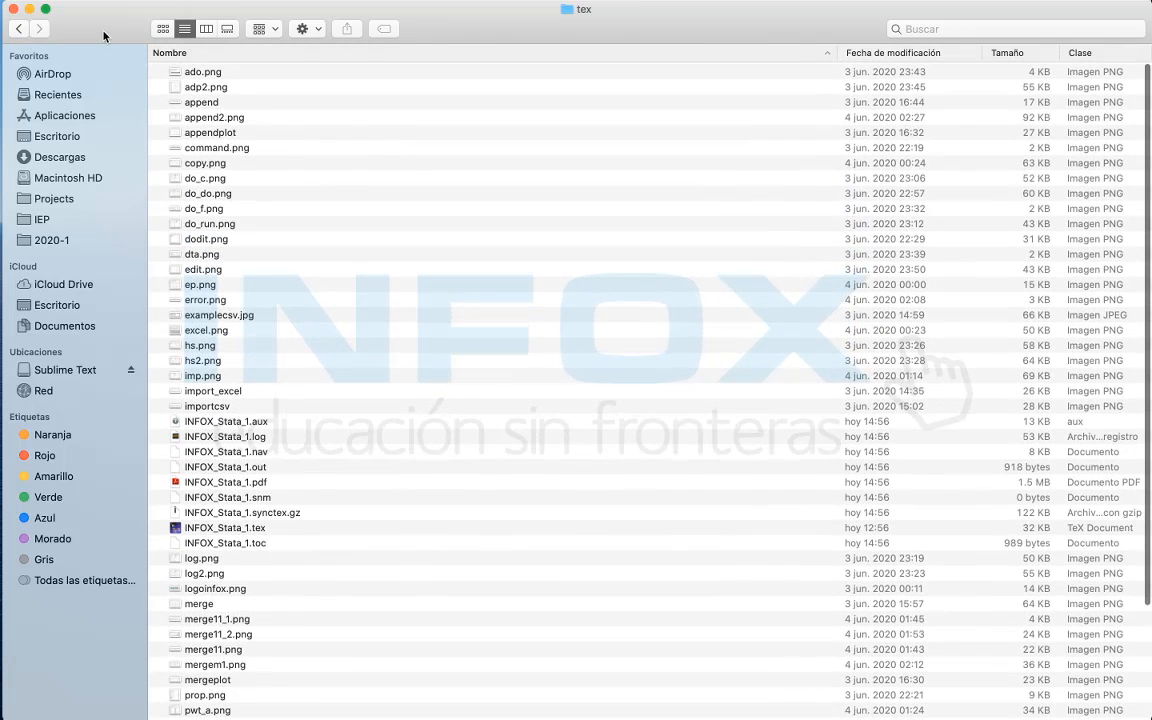
left_click(17, 29)
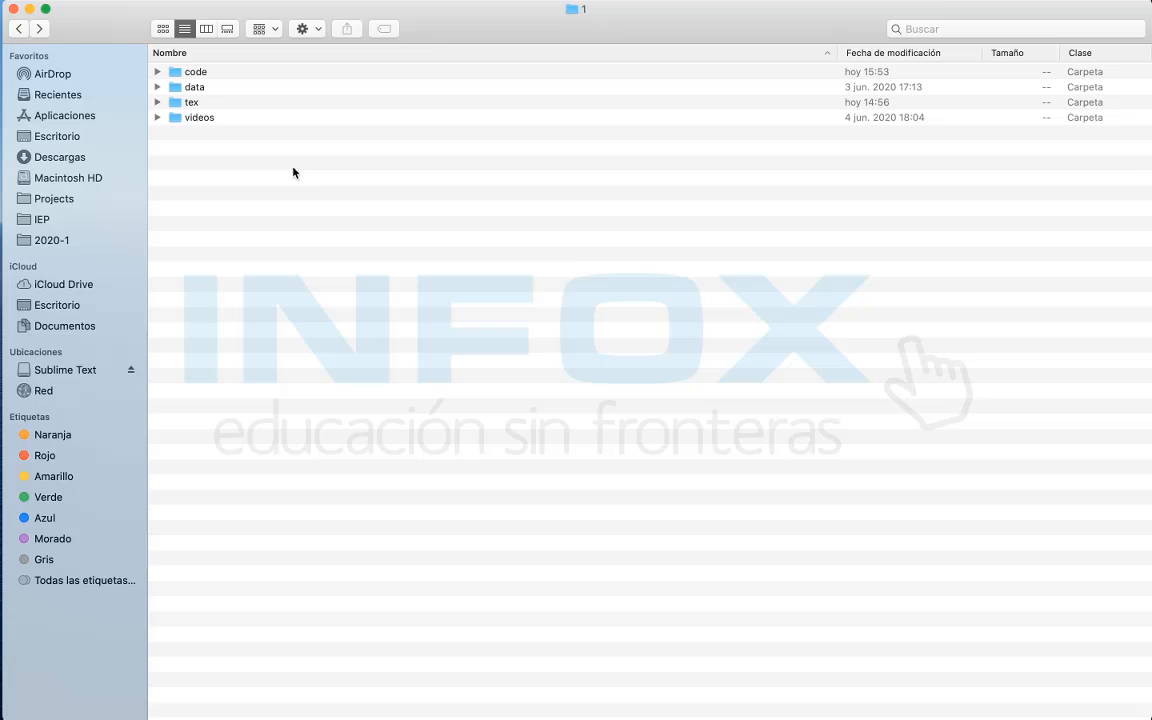
double_click(200, 118)
left_click(17, 29)
double_click(196, 73)
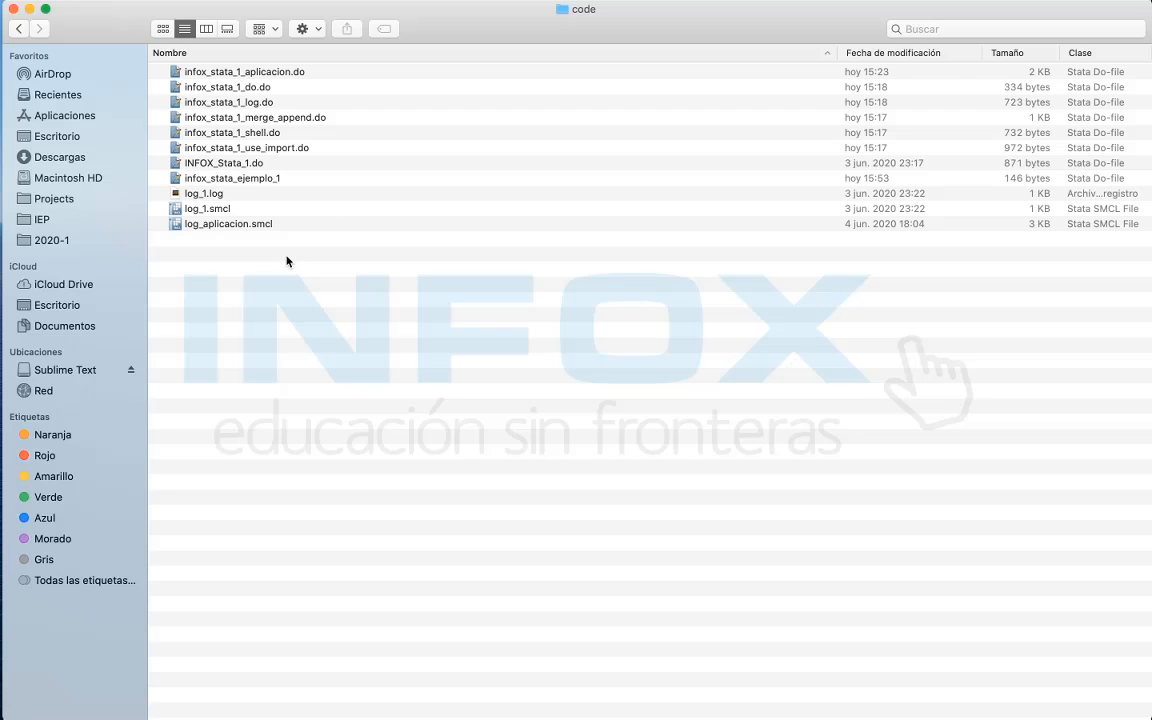
Step: Switch back to infox_stata_1_do.do in Stata's do-file editor and clear the path selection on line 9
key("ctrl+Right")
key("ctrl+Left")
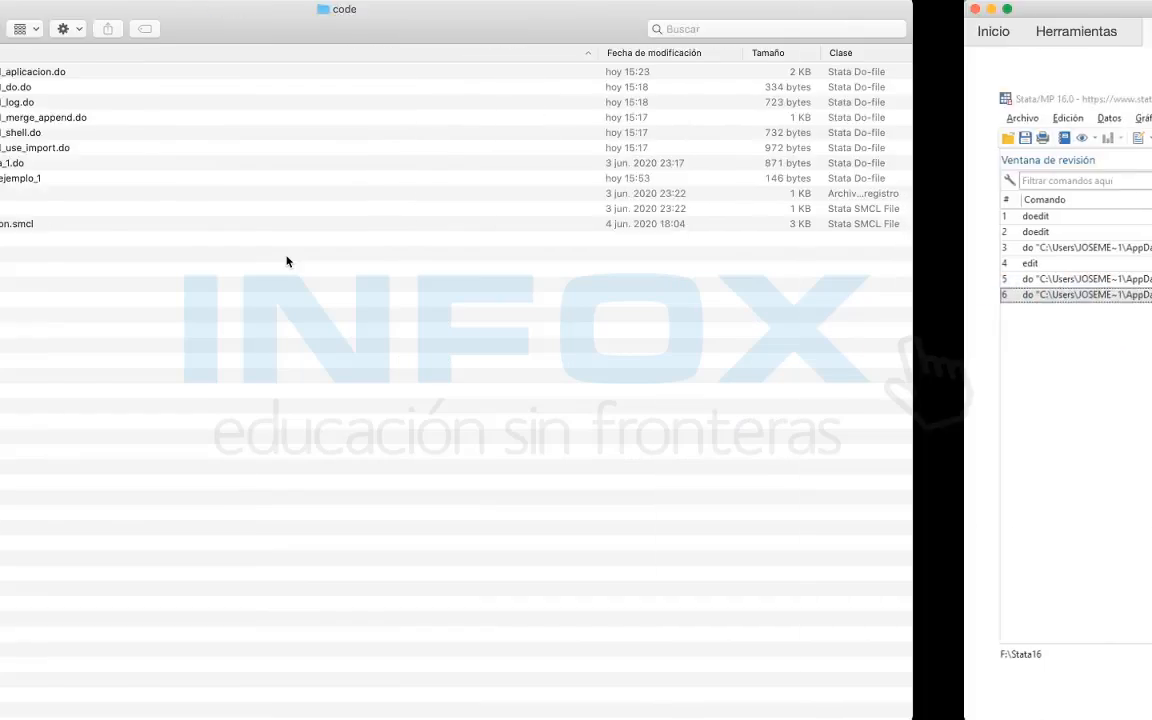
key("ctrl+Right")
key("ctrl+Right")
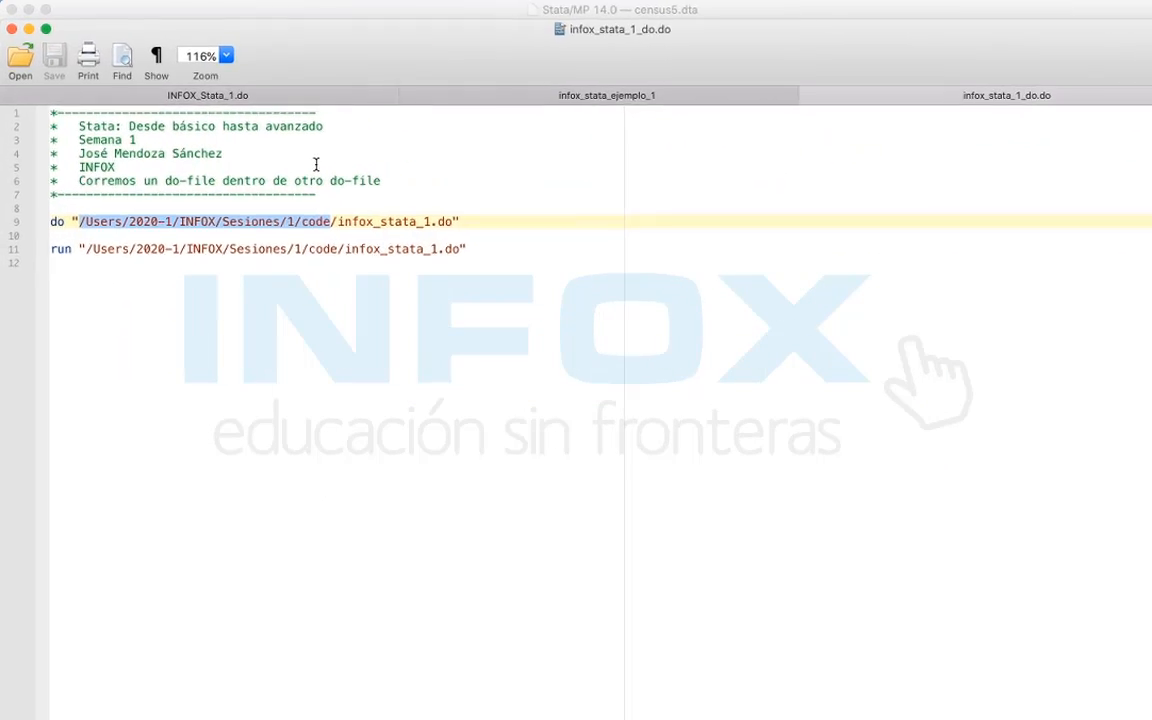
left_click(201, 206)
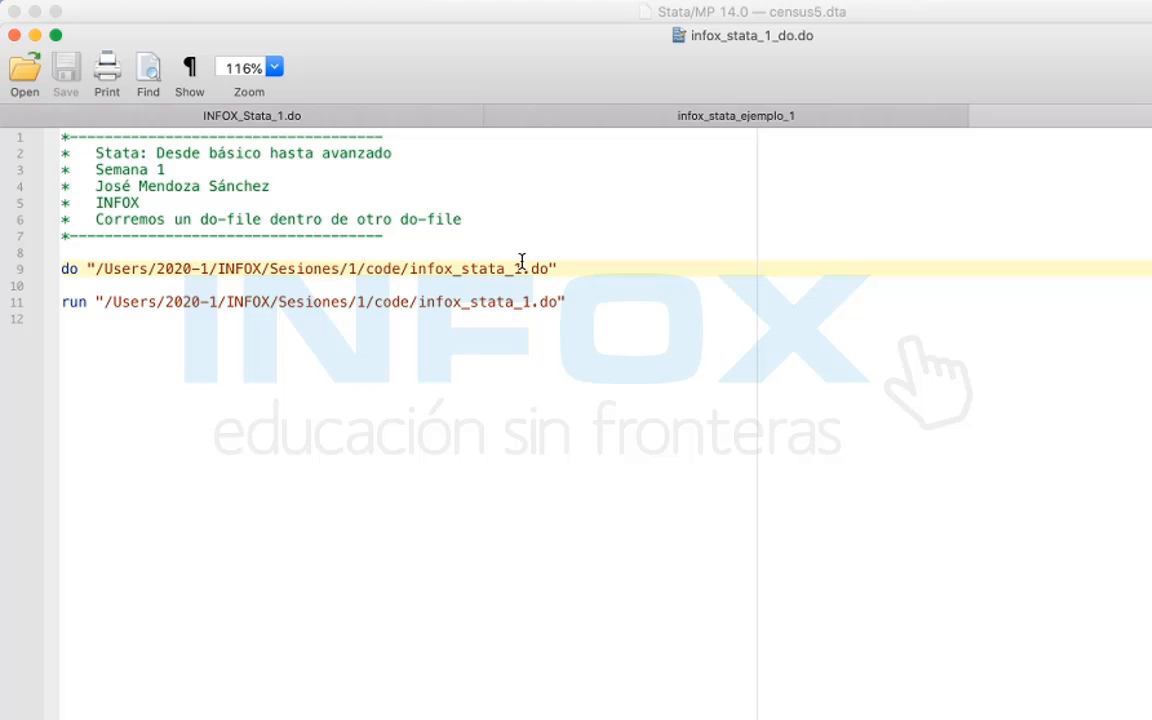
Step: Review the contents of INFOX_Stata_1.do, and back in infox_stata_1_do.do highlight the word do on line 9 and place the cursor at the line's end
left_click(320, 118)
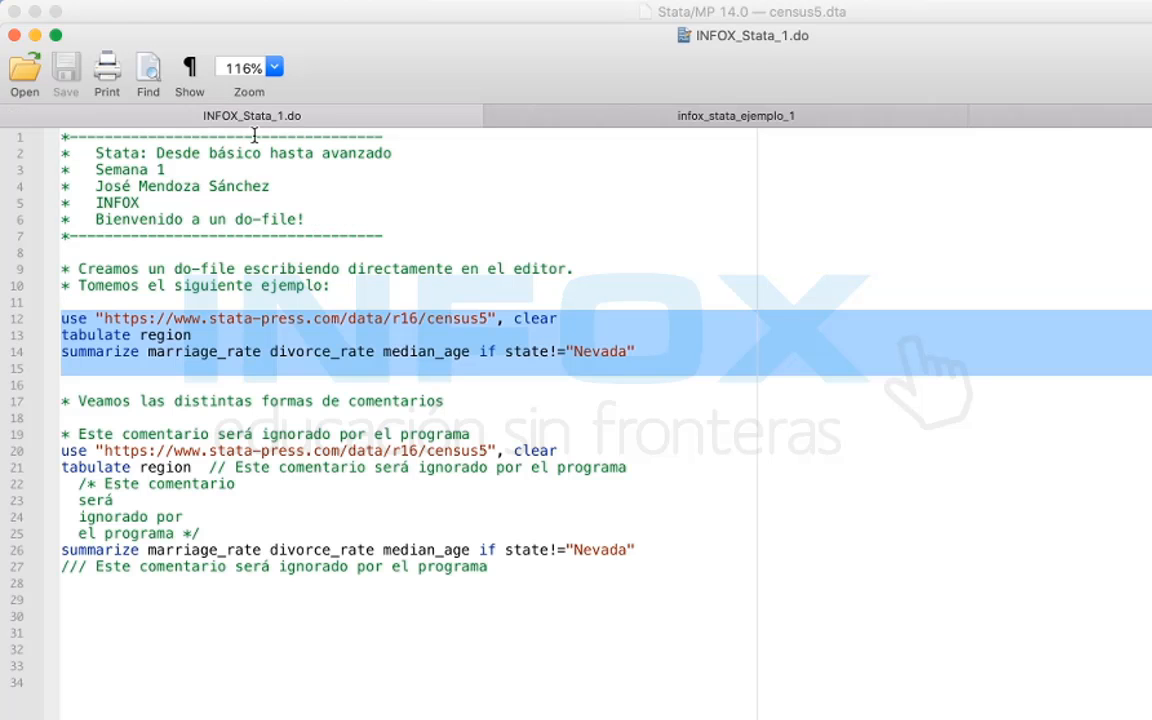
left_click(172, 198)
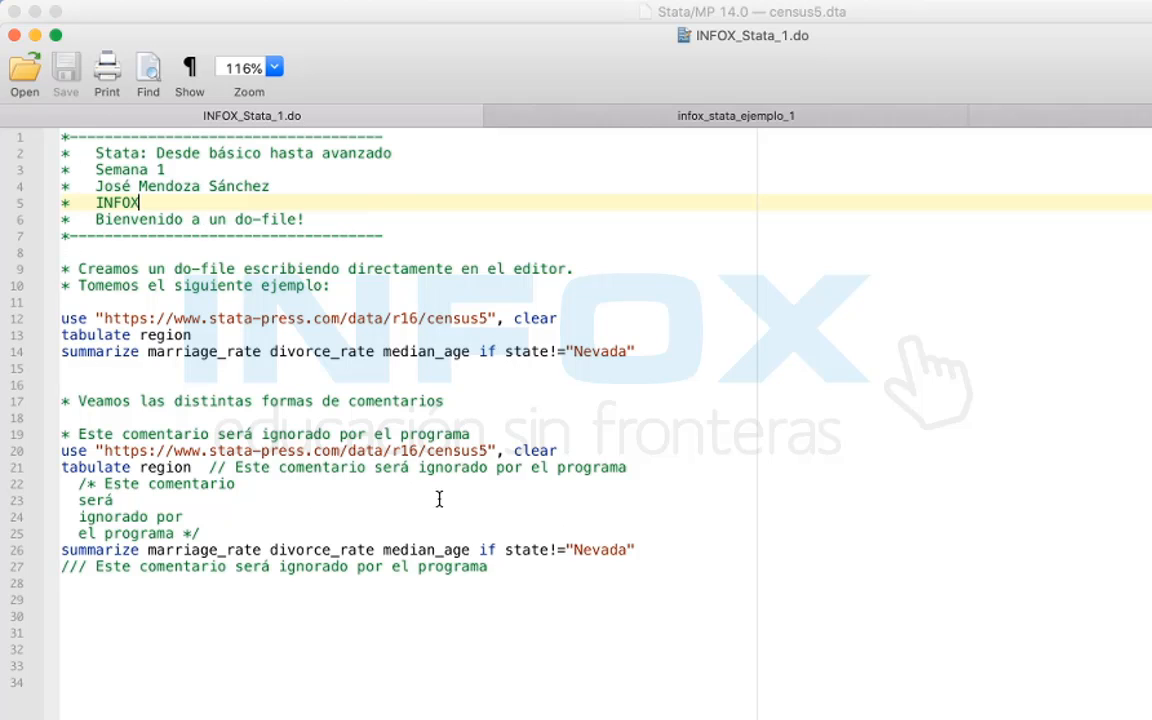
left_click(1124, 125)
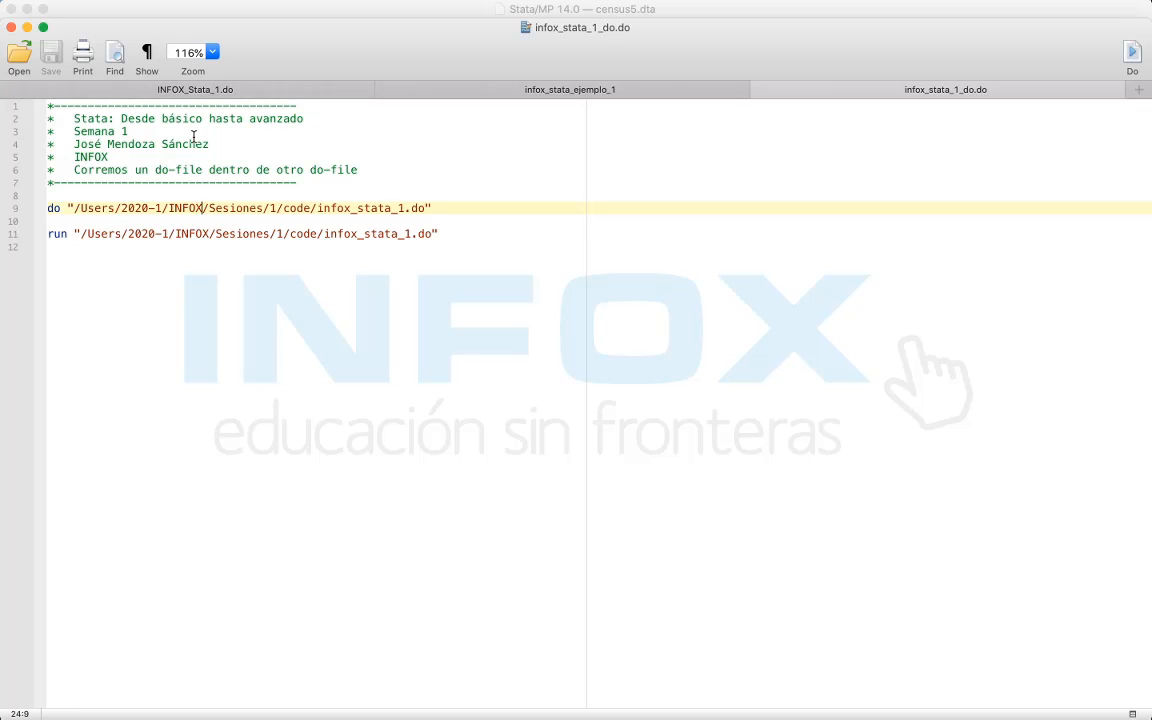
left_click_drag(60, 208, 45, 208)
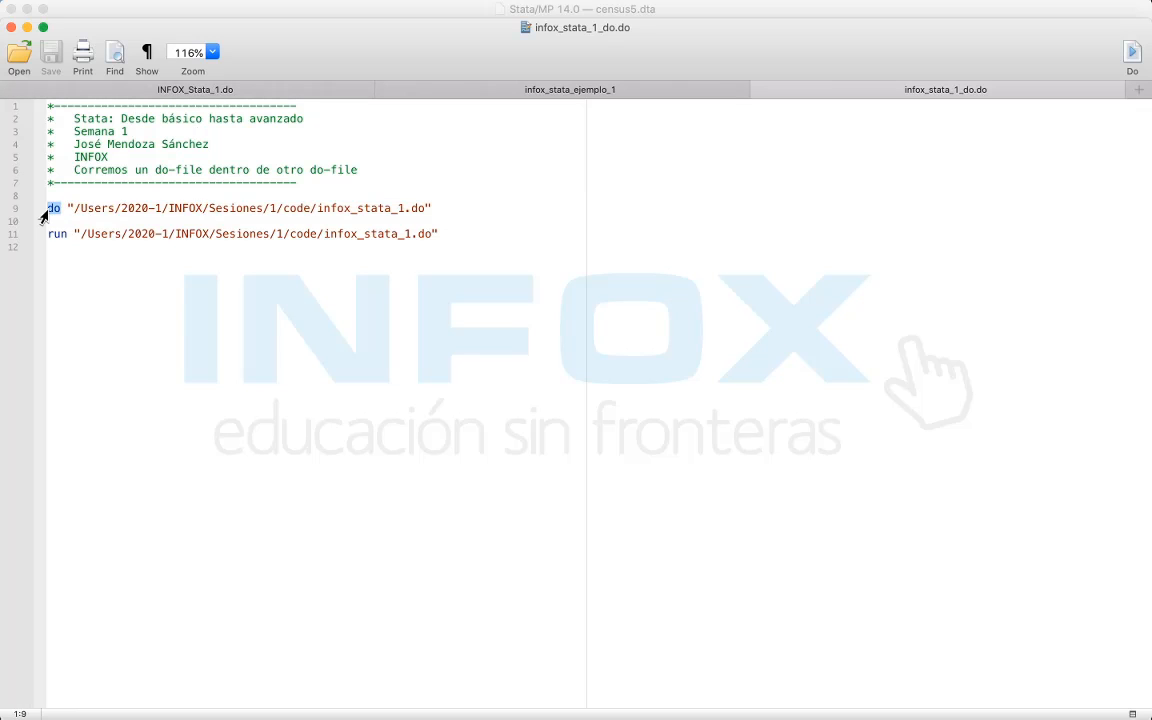
left_click(468, 206)
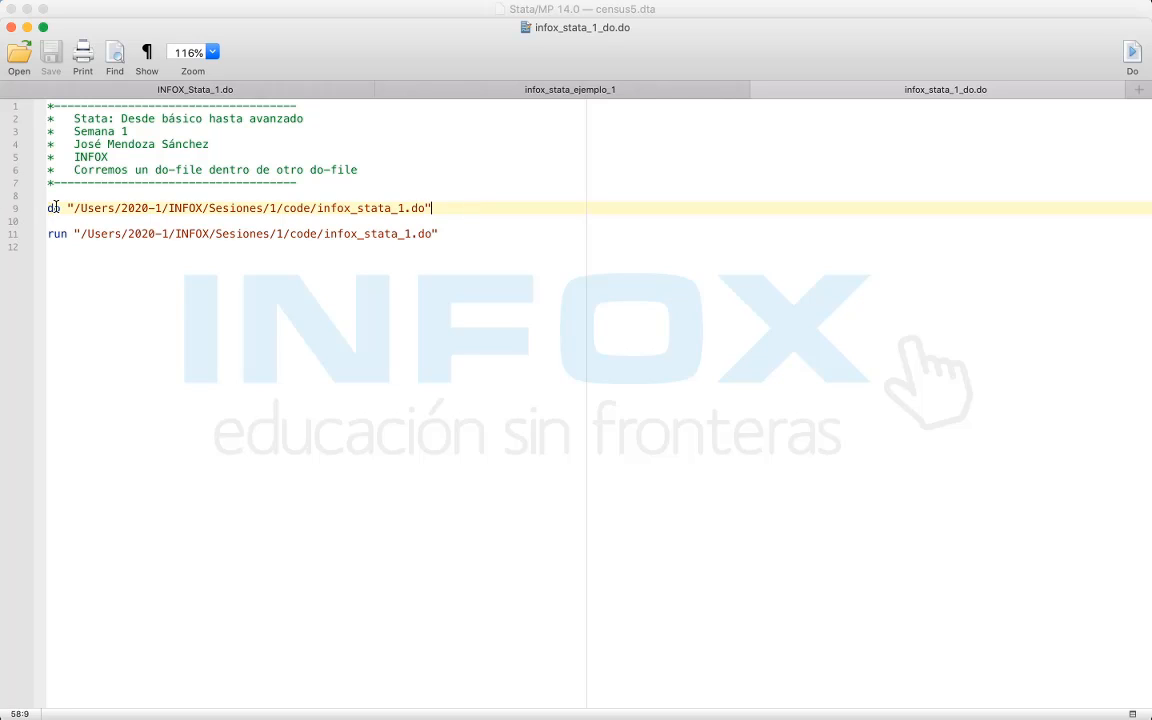
Step: Highlight the word do on line 9 of infox_stata_1_do.do, and insert two blank lines below that line
left_click_drag(60, 209, 33, 216)
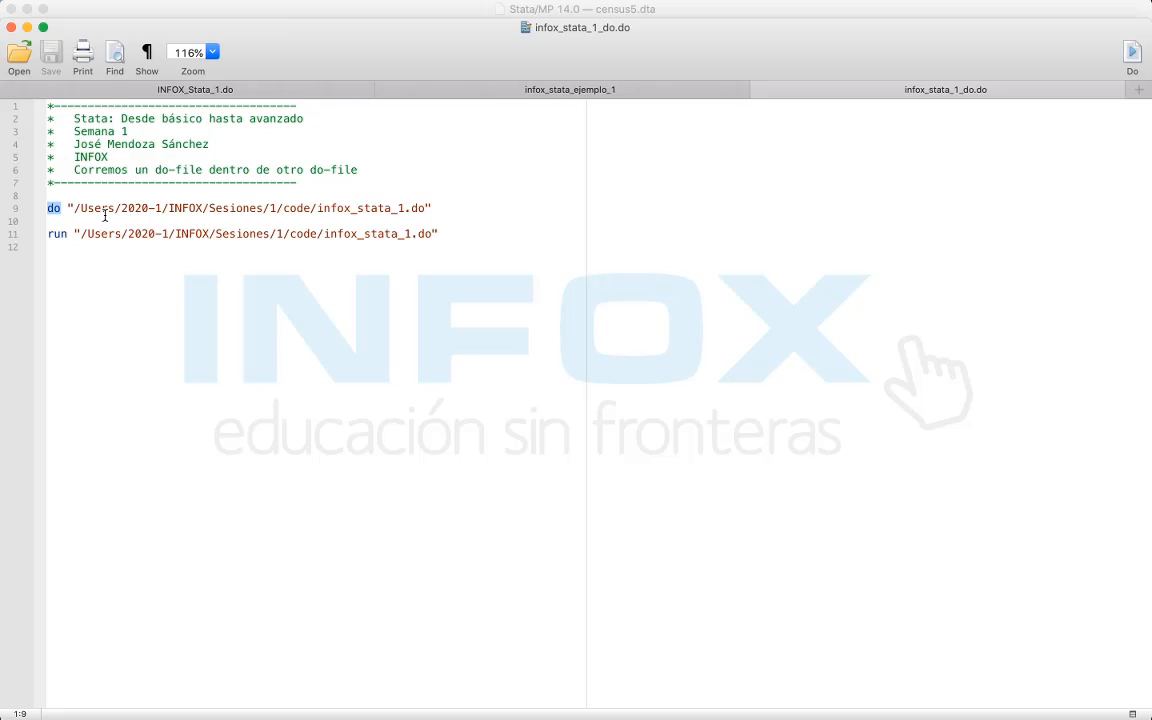
left_click(163, 220)
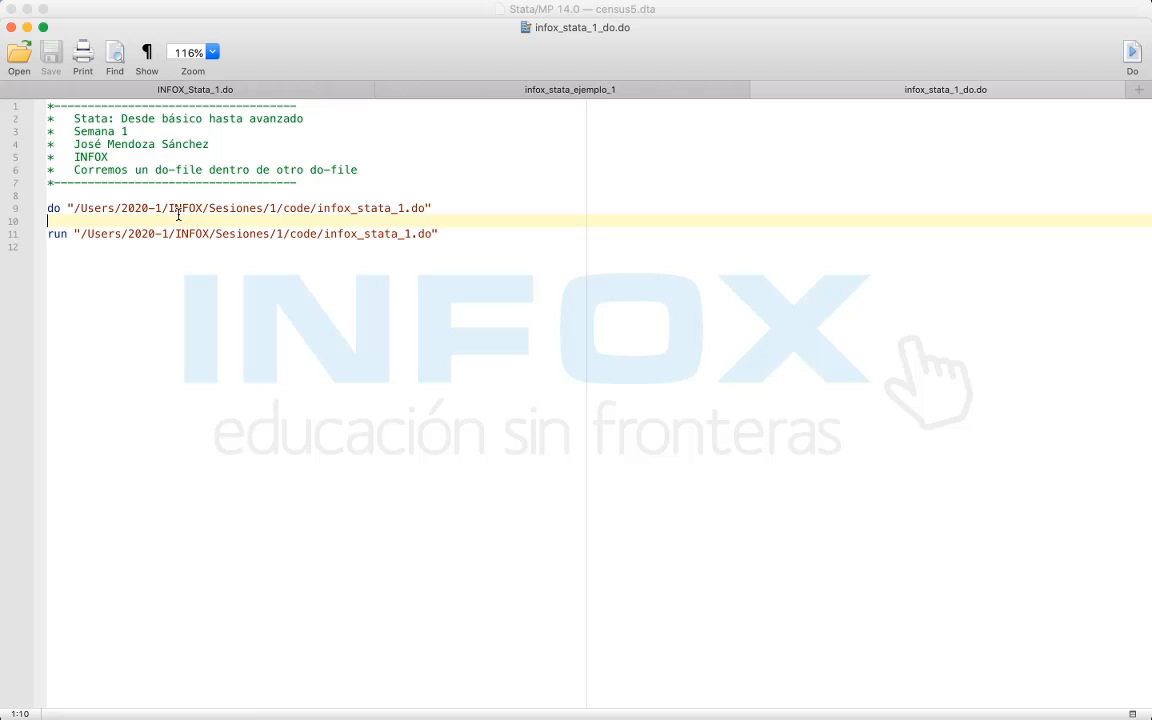
left_click(483, 210)
key("Return")
key("Return")
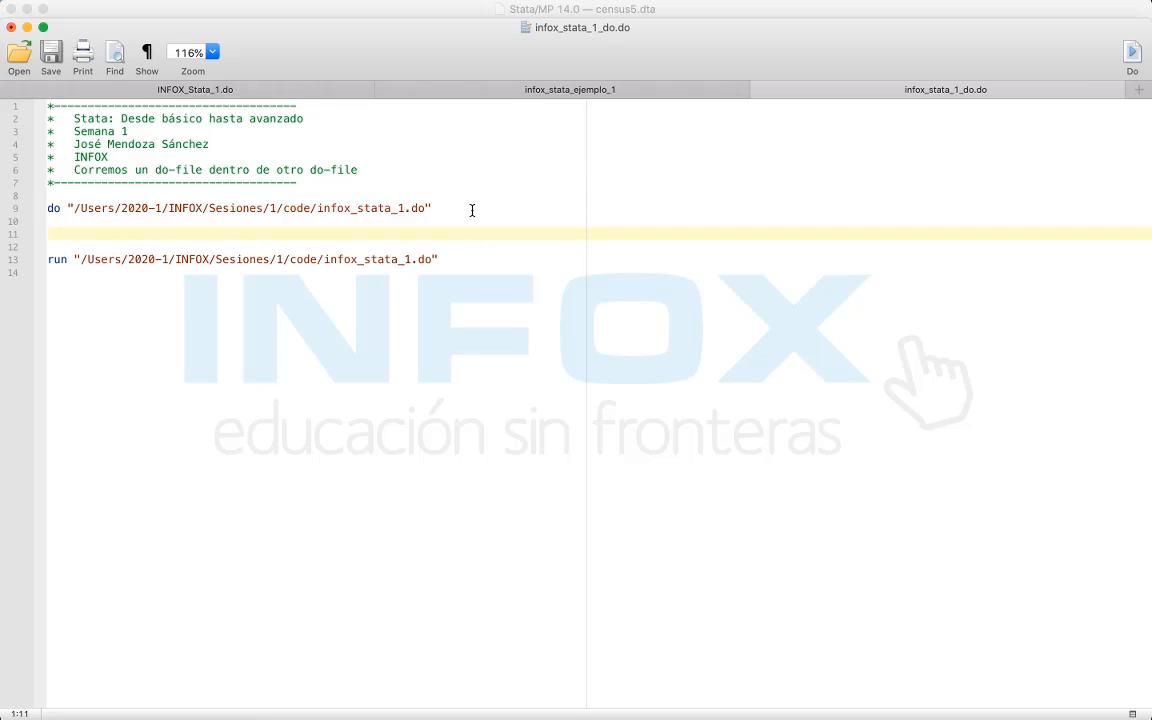
Step: Review the contents of infox_stata_ejemplo_1 and INFOX_Stata_1.do, ending back in infox_stata_1_do.do
left_click(540, 90)
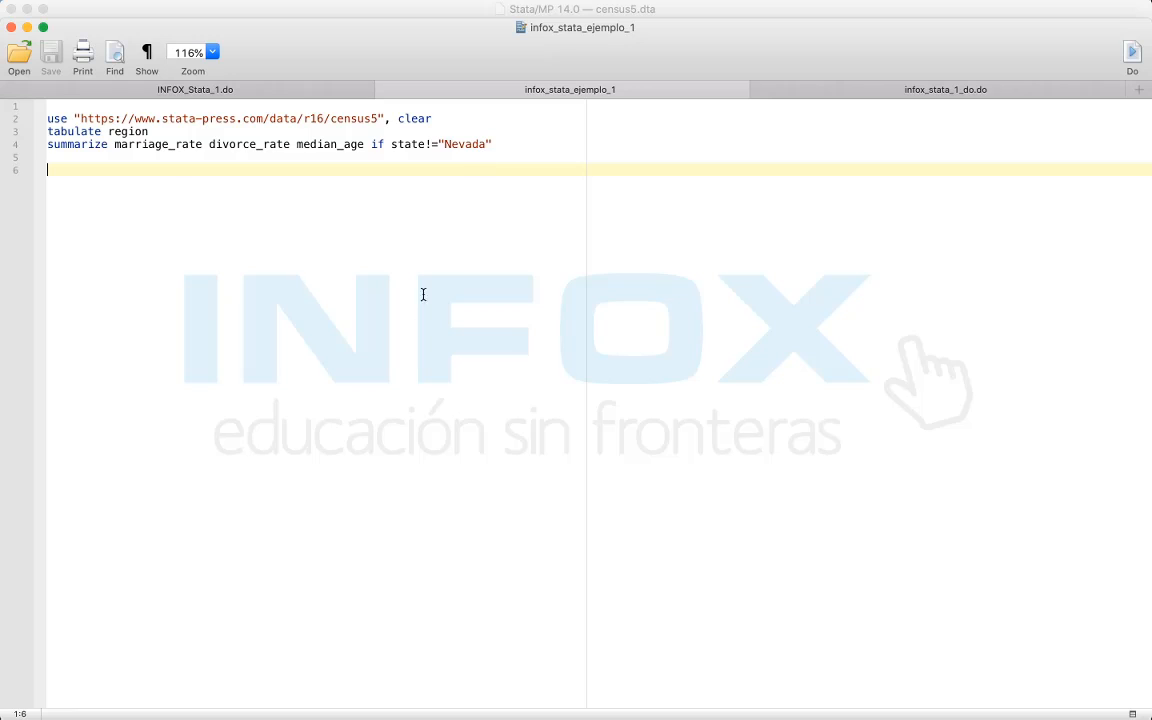
left_click(300, 90)
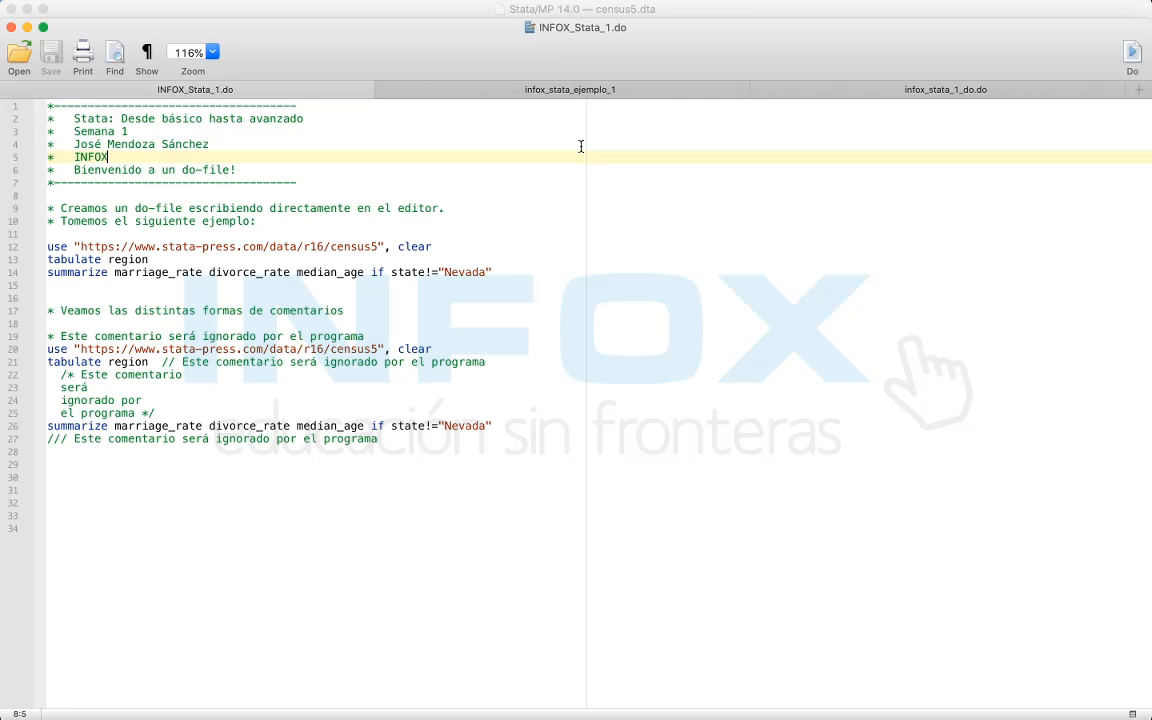
left_click(640, 90)
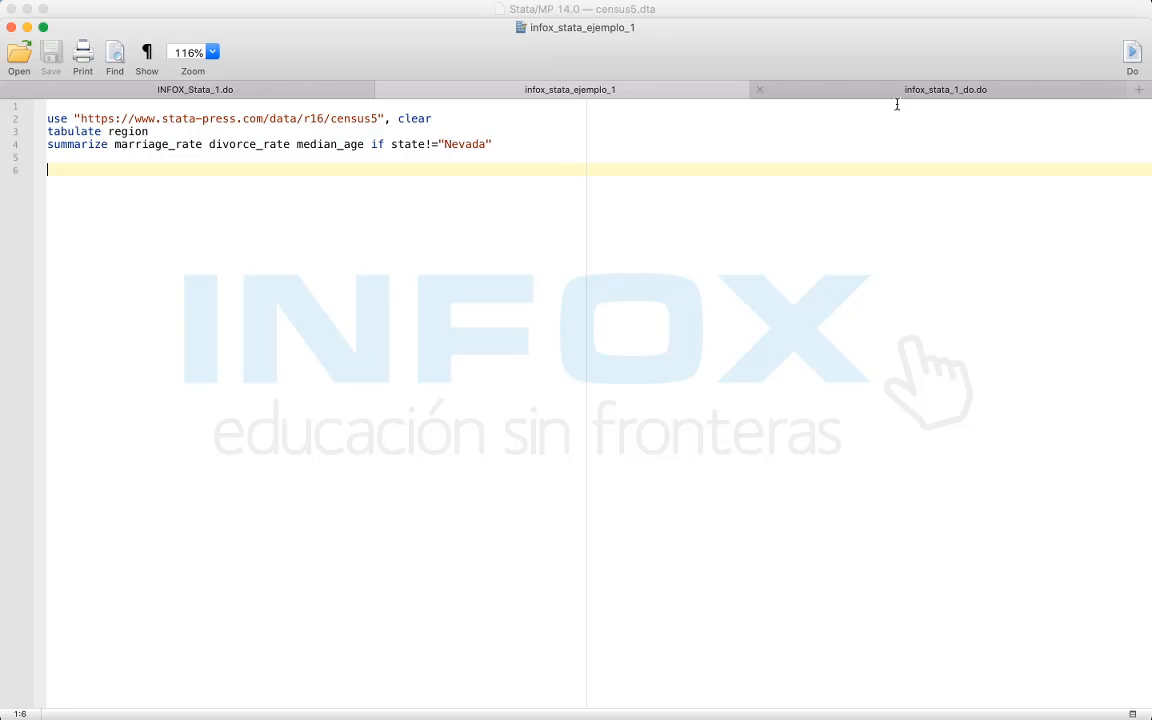
left_click(816, 90)
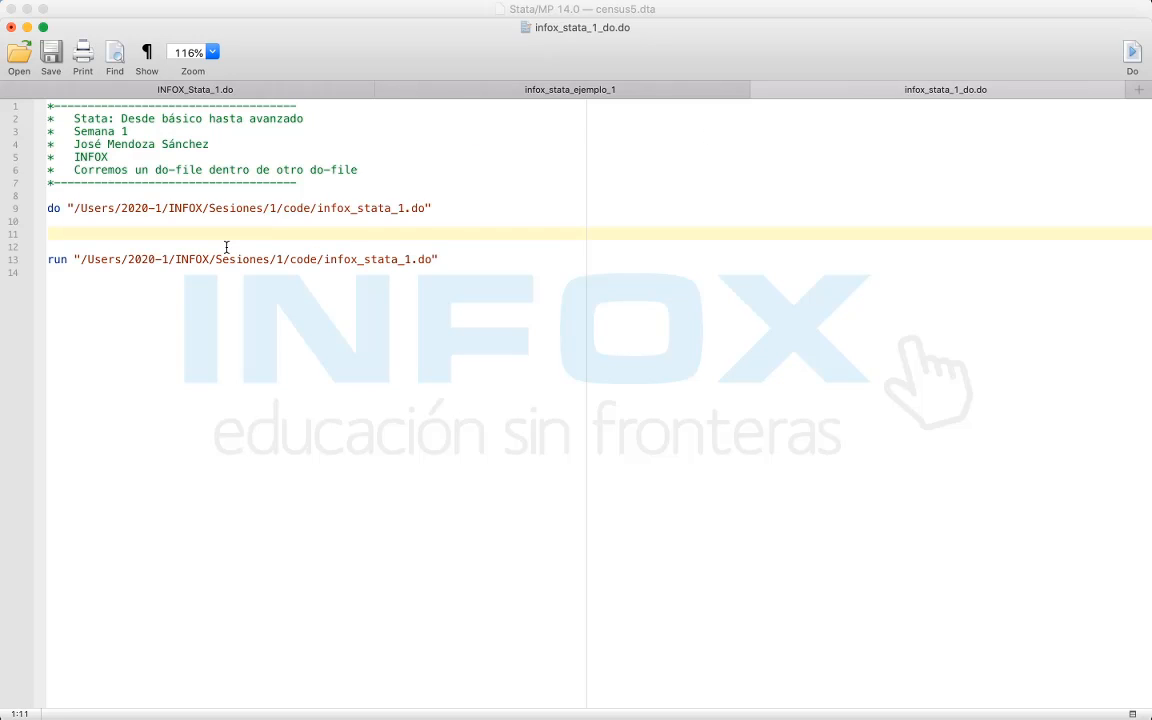
Step: Duplicate the do command from line 9 onto line 11
key("Up")
key("shift+Up")
key("super+c")
key("Down")
key("Down")
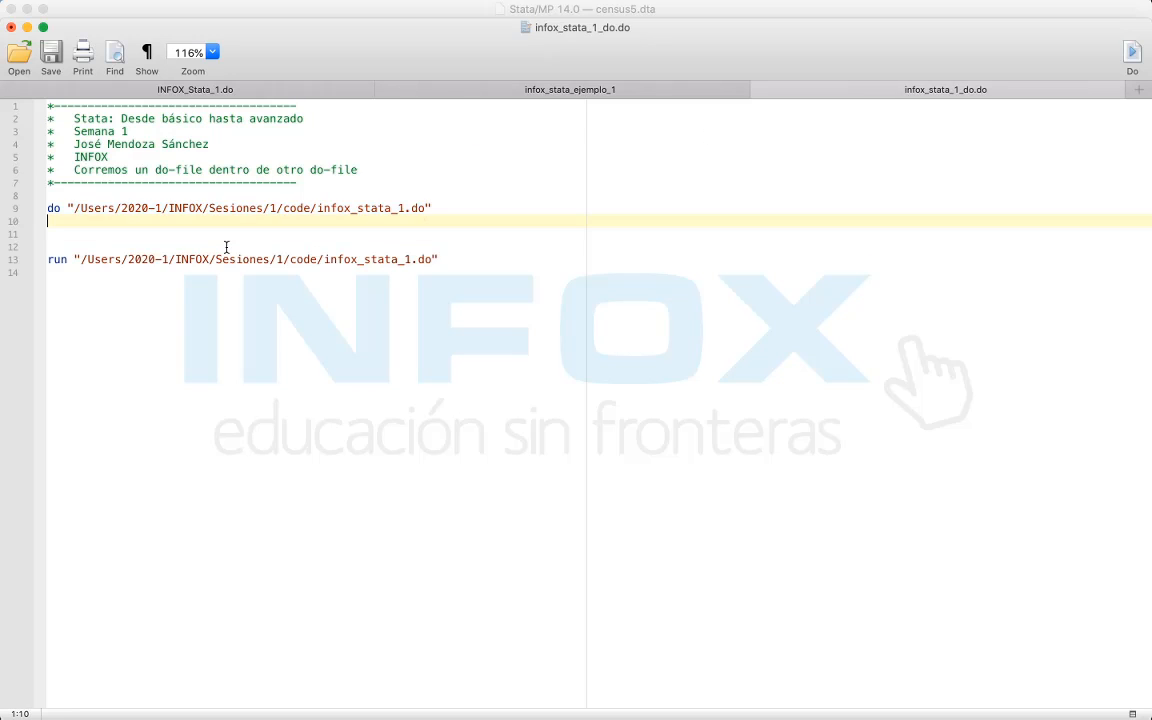
key("super+v")
Step: Change the file name in the duplicated do command on line 11 to infox_stata_ejemplo_1, keeping the .do extension
key("Left")
key("Left")
key("Left")
key("Left")
key("Left")
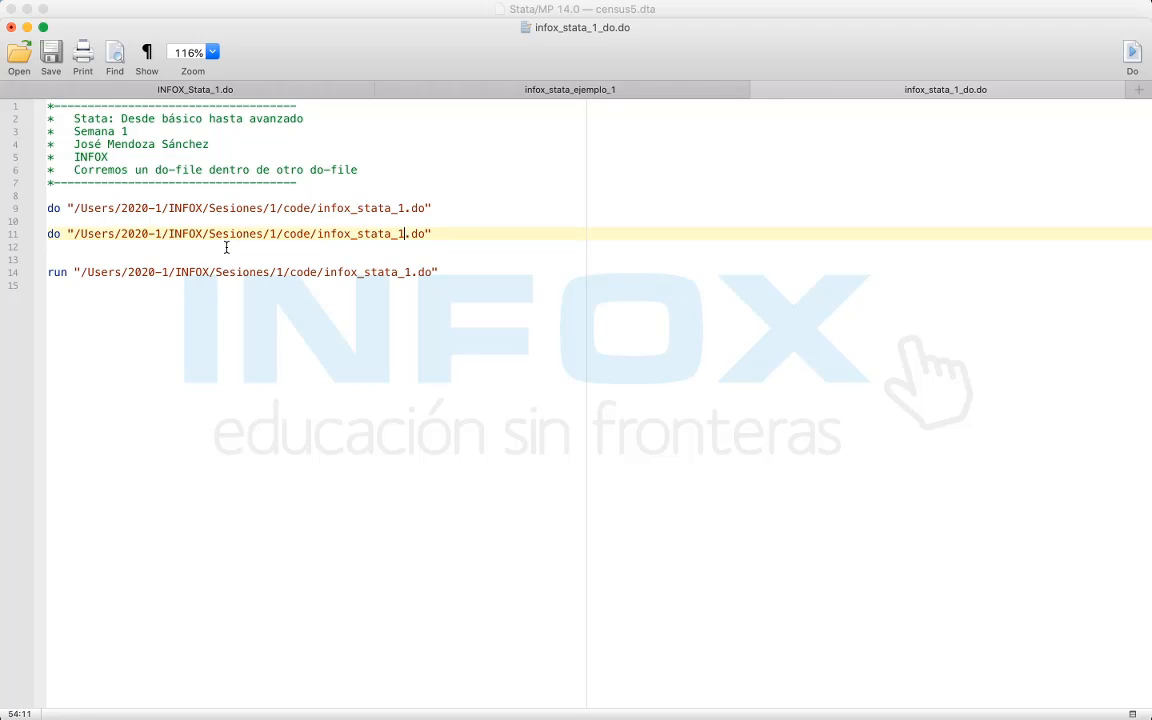
key("shift+alt+Left")
type("infox_stata_ejemplo_1")
Step: Run lines 2 to 11 containing both do commands, and remove the surplus blank line above the run command
left_click_drag(226, 247, 2, 118)
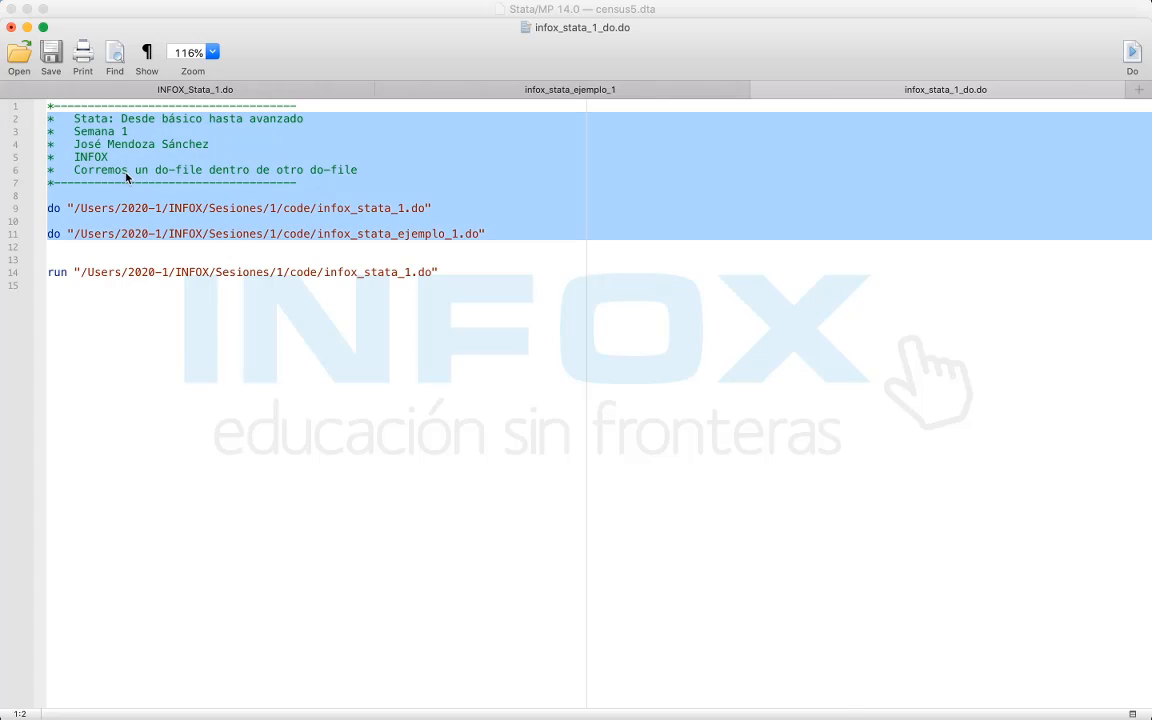
key("super+shift+d")
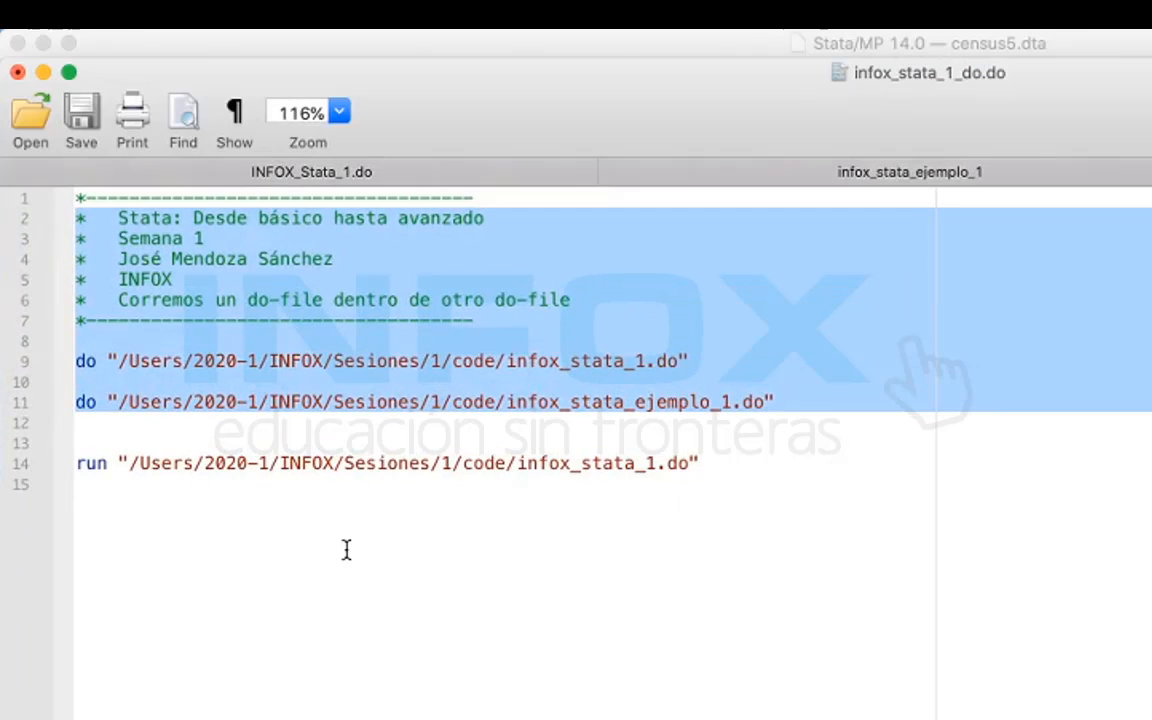
left_click(375, 507)
left_click(230, 425)
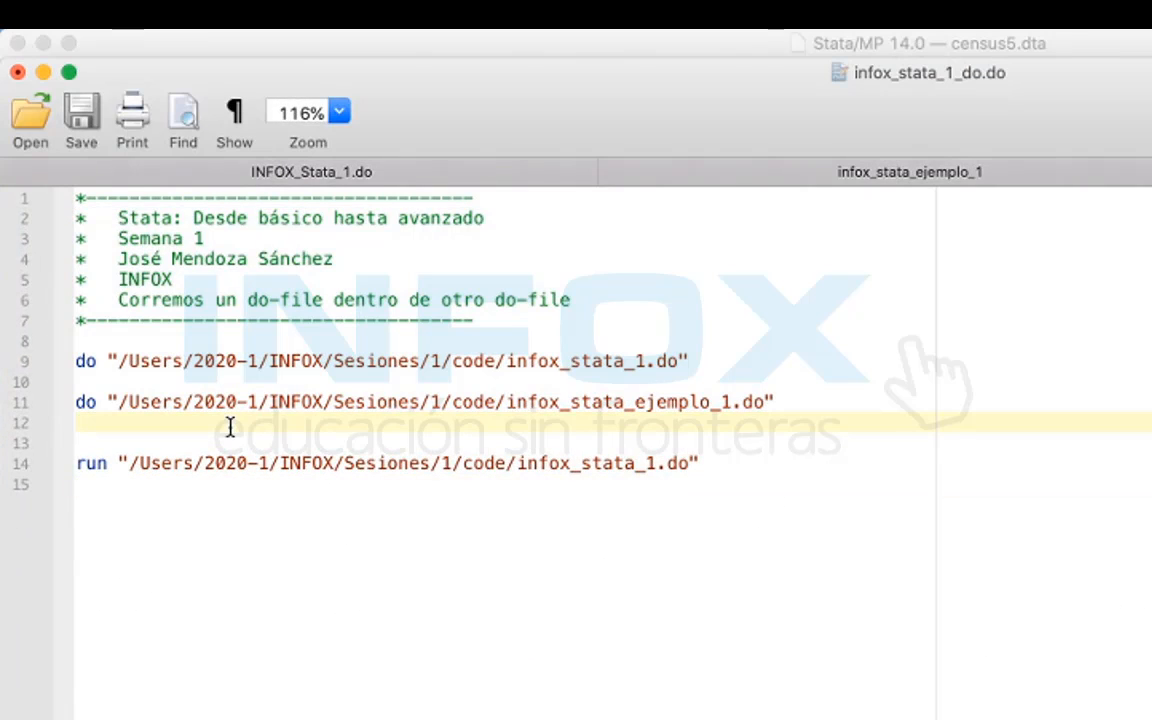
key("BackSpace")
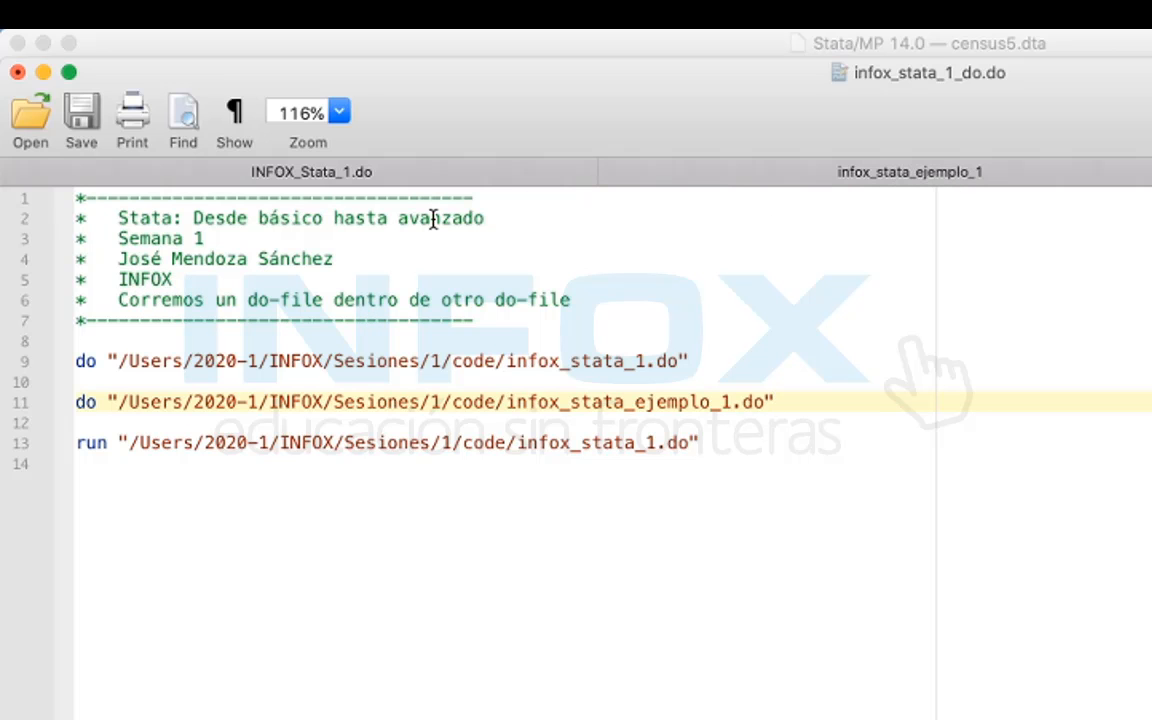
Step: Open INFOX_Stata_1.do in the do-file editor, and read the INFOX_Stata_1.pdf slide on the four ways to include comments
left_click(455, 180)
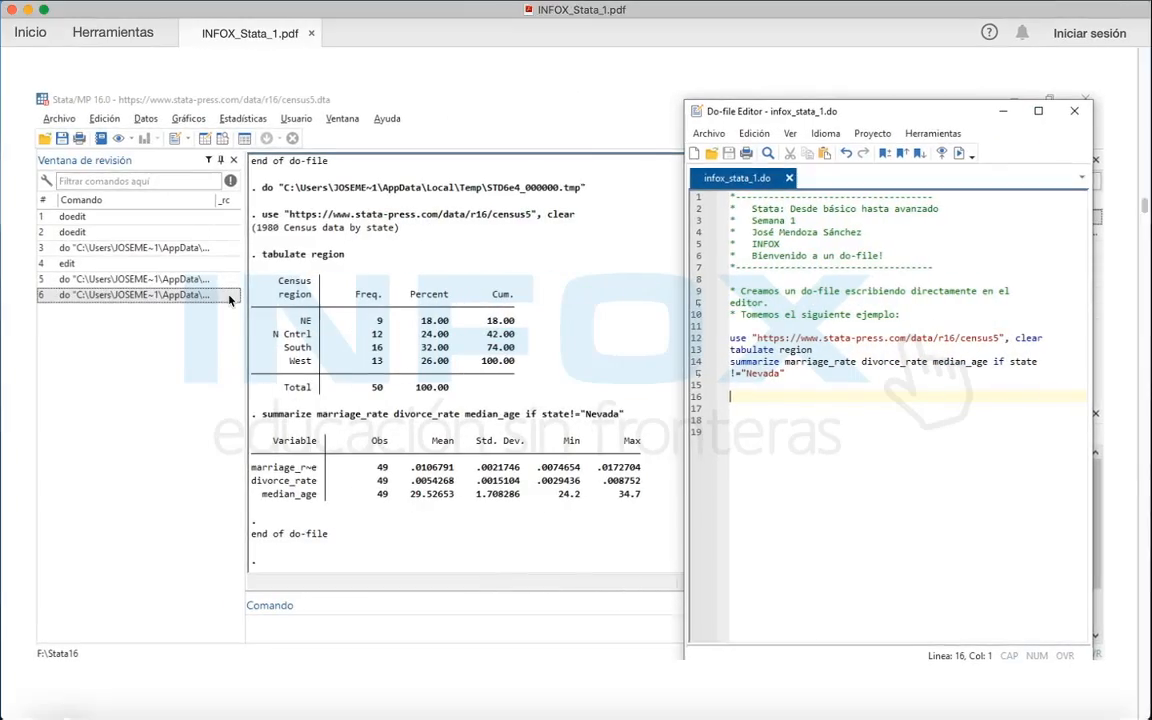
scroll(228, 293, "down", 10)
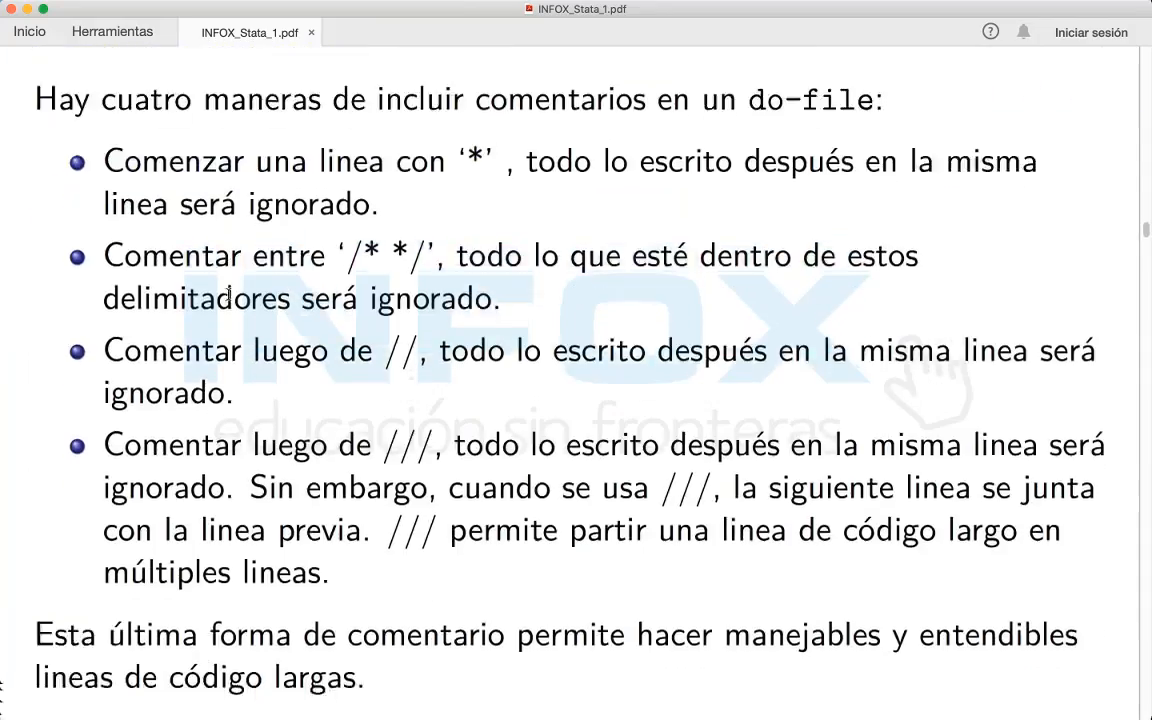
scroll(228, 293, "down", 3)
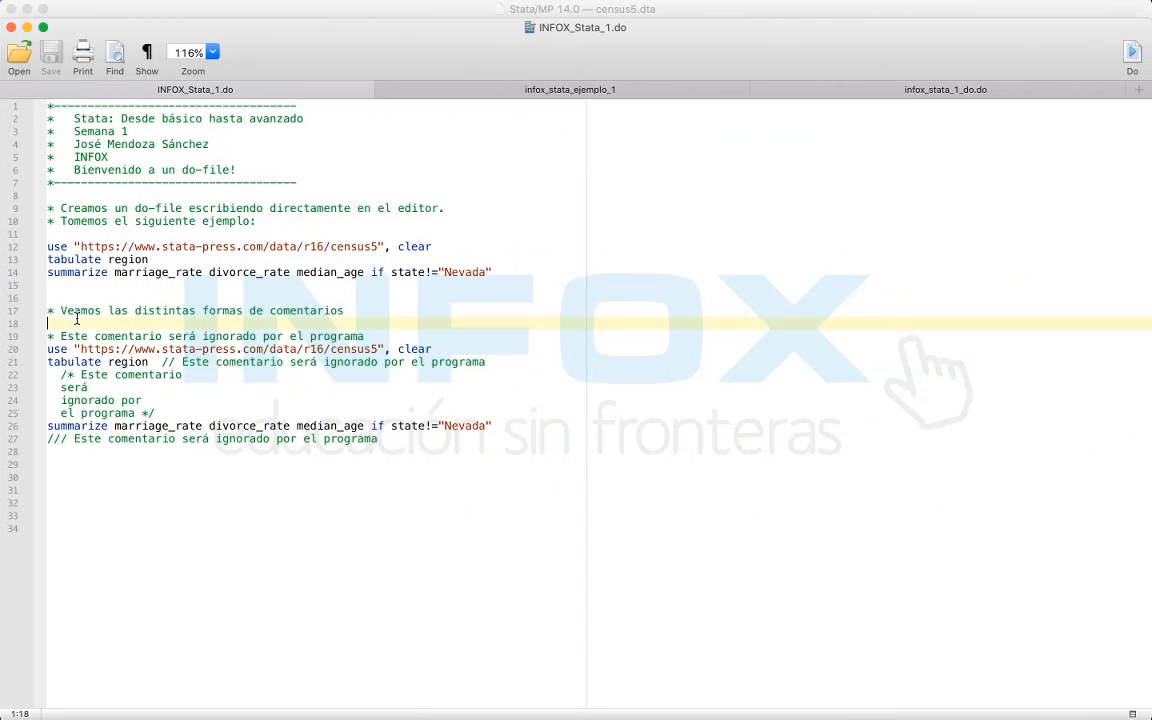
Step: Delete the whole section on forms of comments below the first summarize command in INFOX_Stata_1.do
left_click_drag(49, 321, 191, 503)
key("BackSpace")
key("Up")
key("Up")
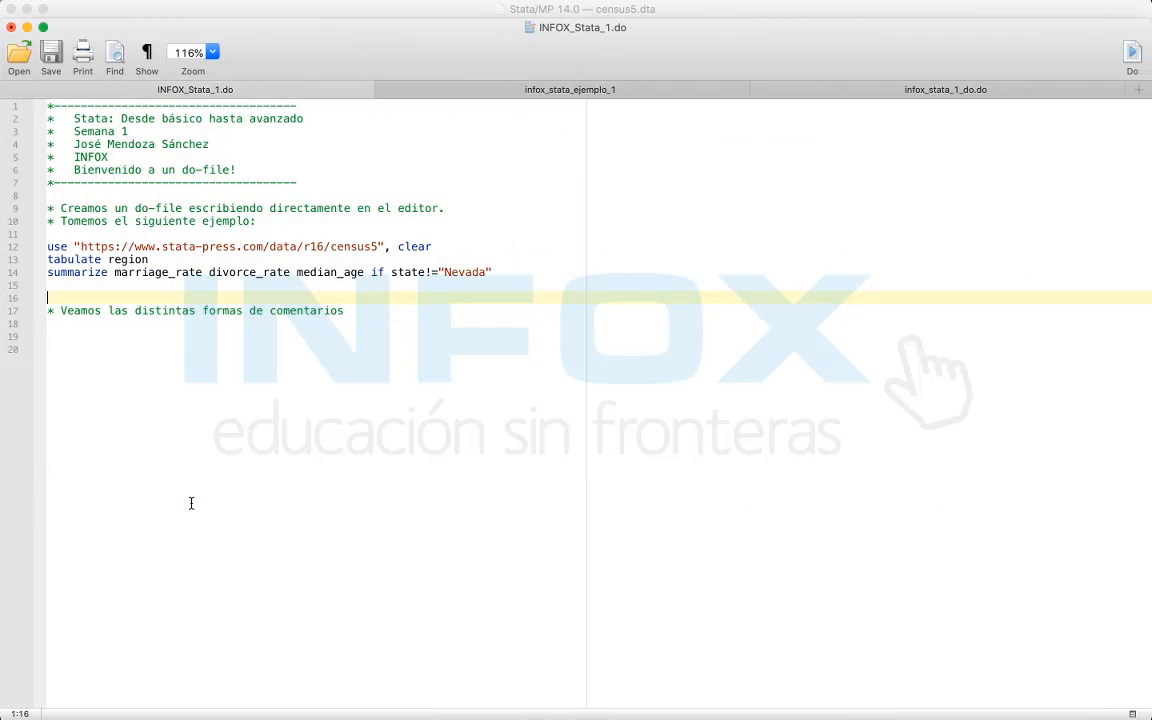
key("Down")
key("shift+Down")
key("shift+Down")
key("BackSpace")
key("BackSpace")
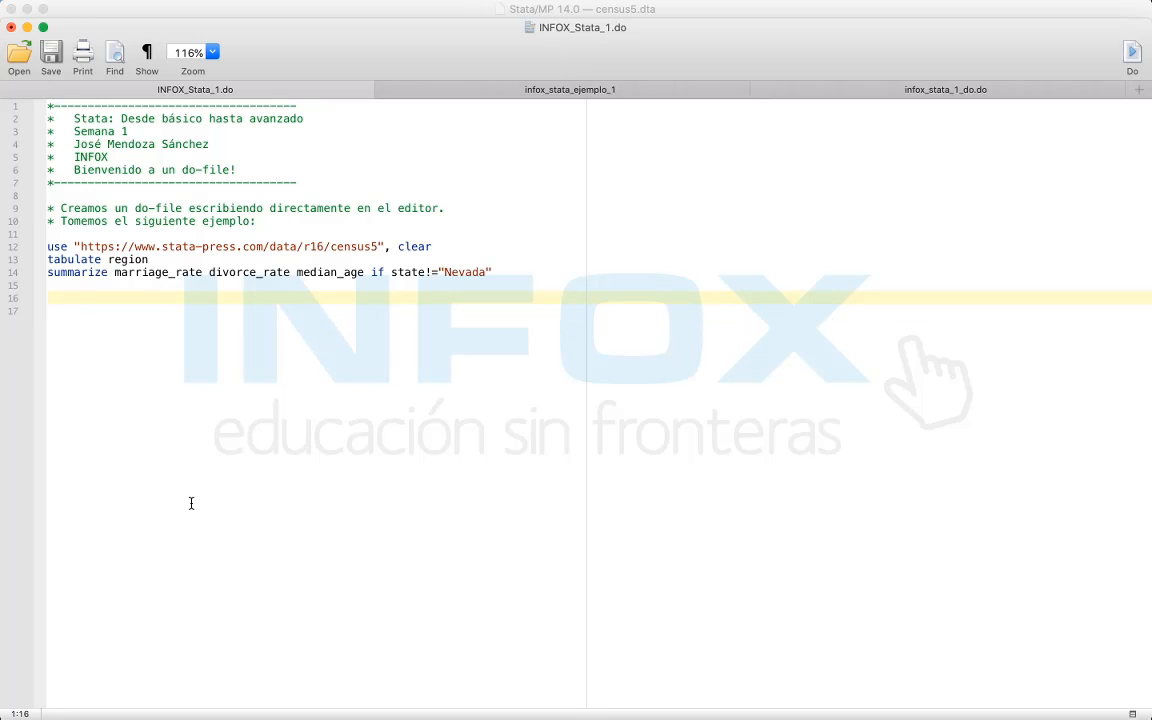
Step: Write the comment "* Esto es un comentario. No será interpretado." on line 16
type("* Esto es un comentario,")
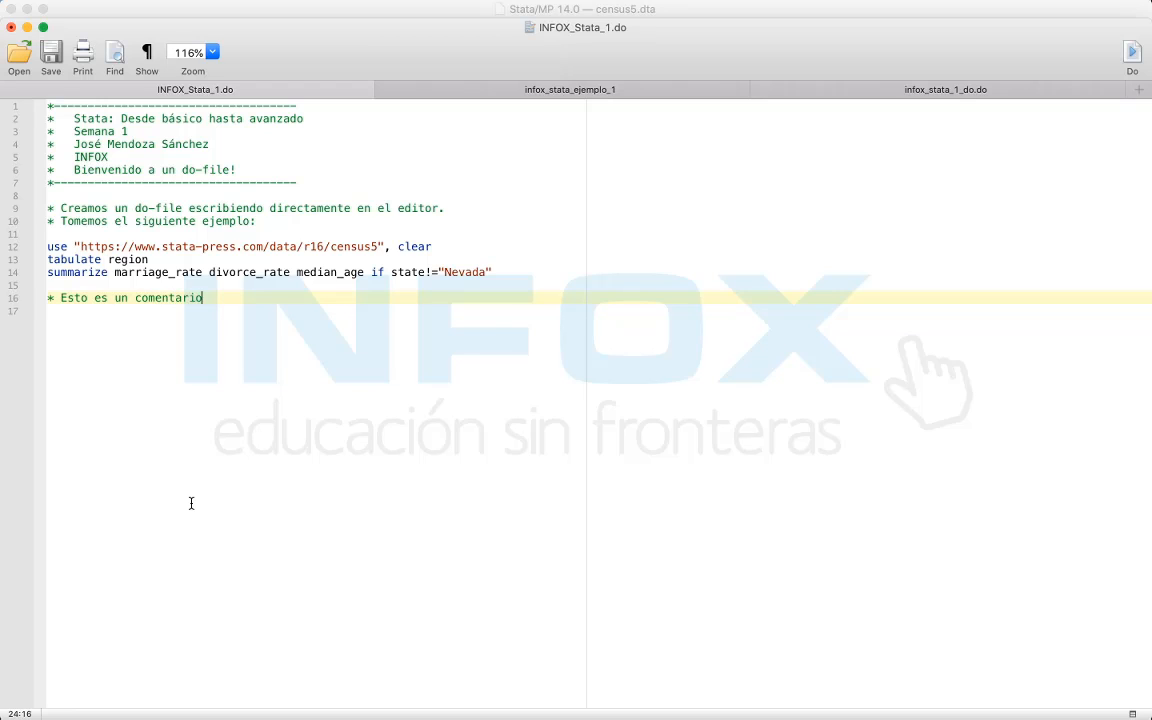
key("BackSpace")
key("BackSpace")
type(". Nos erá")
key("BackSpace")
key("BackSpace")
key("BackSpace")
key("BackSpace")
key("BackSpace")
type("será interpretado.")
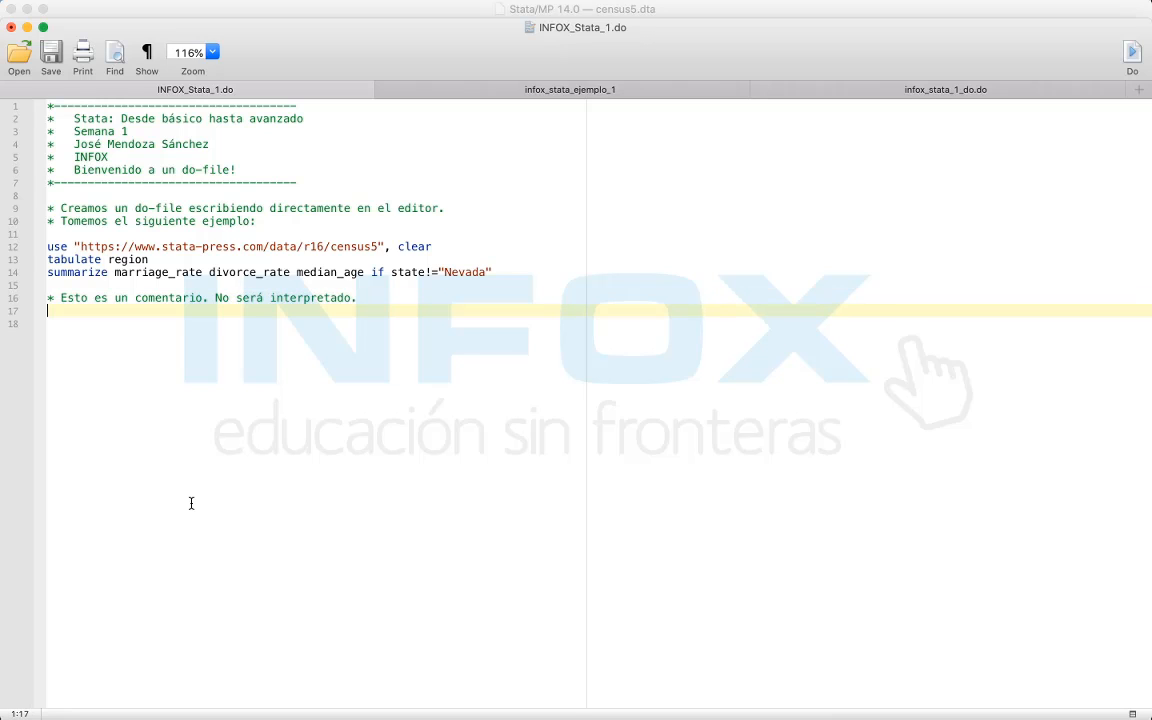
Step: Run the entire INFOX_Stata_1.do with a blank line added after the comment, and highlight the comment in the results
key("Down")
key("Return")
key("super+a")
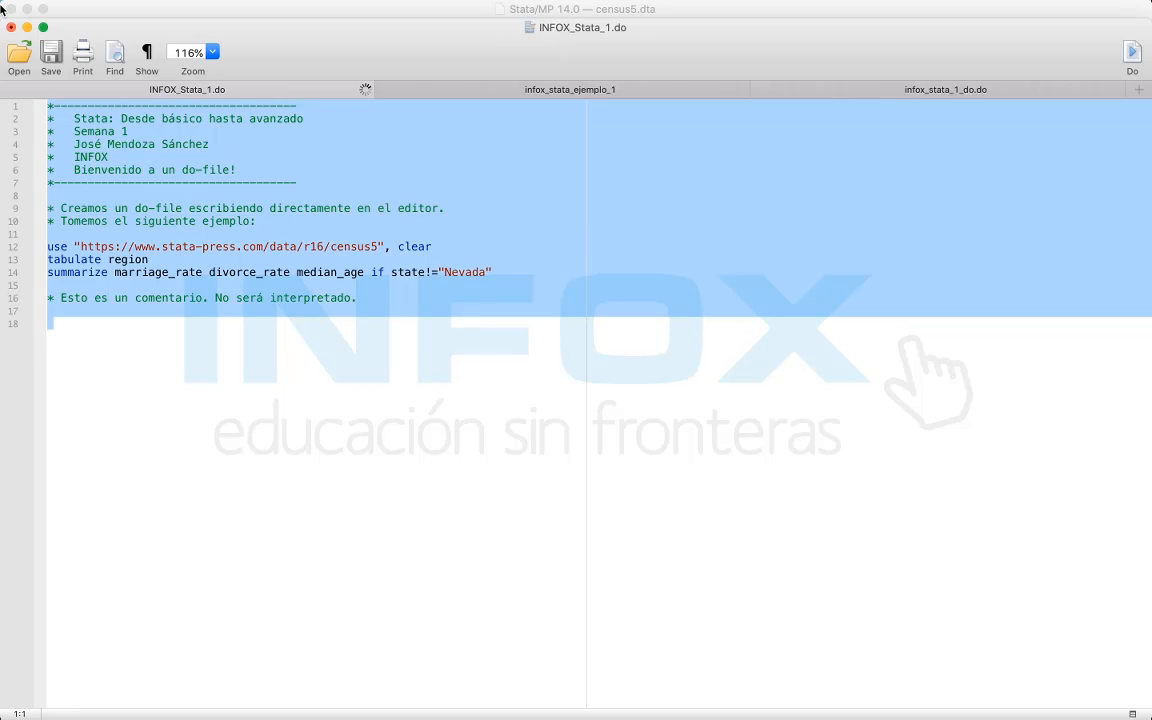
key("super+shift+d")
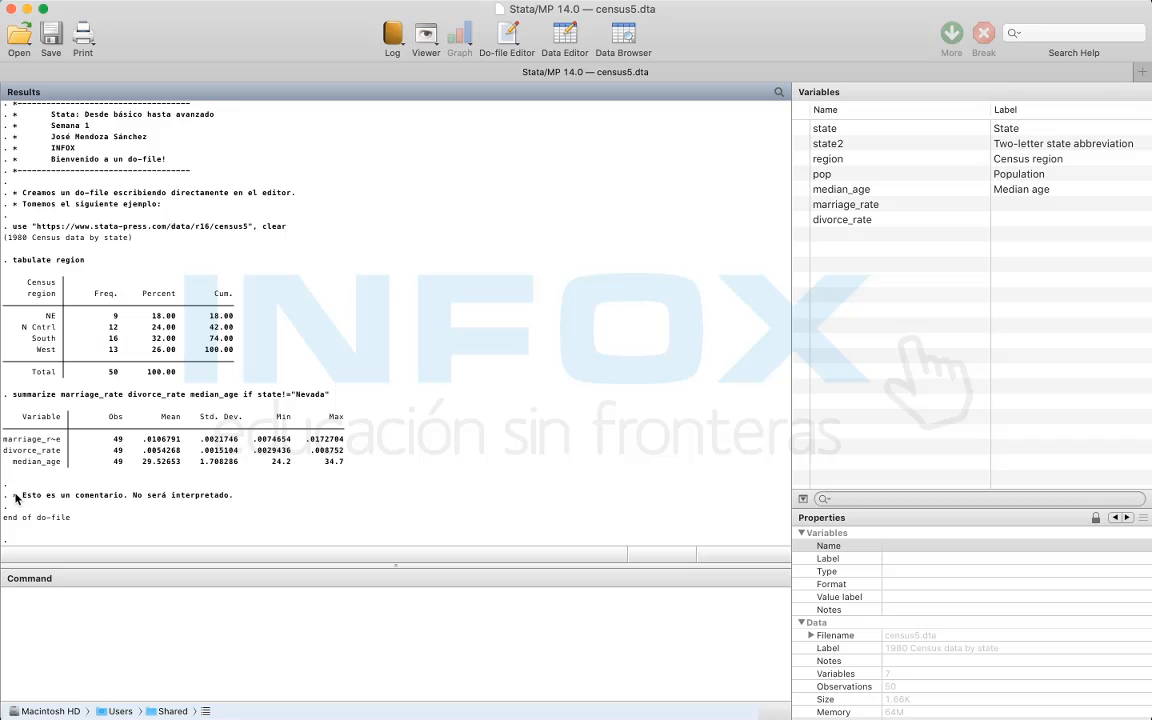
left_click_drag(10, 495, 250, 497)
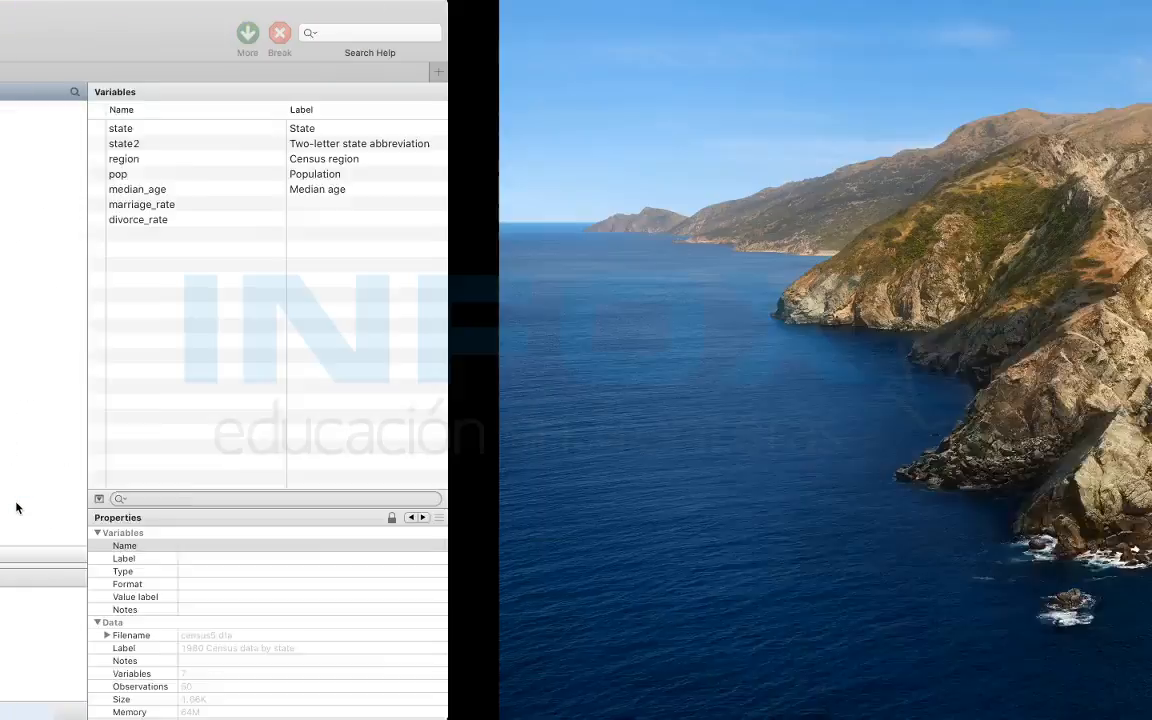
Step: Remove the asterisk from the comment on line 16, run the whole do-file, and highlight the error message in the results
key("ctrl+Left")
key("ctrl+Up")
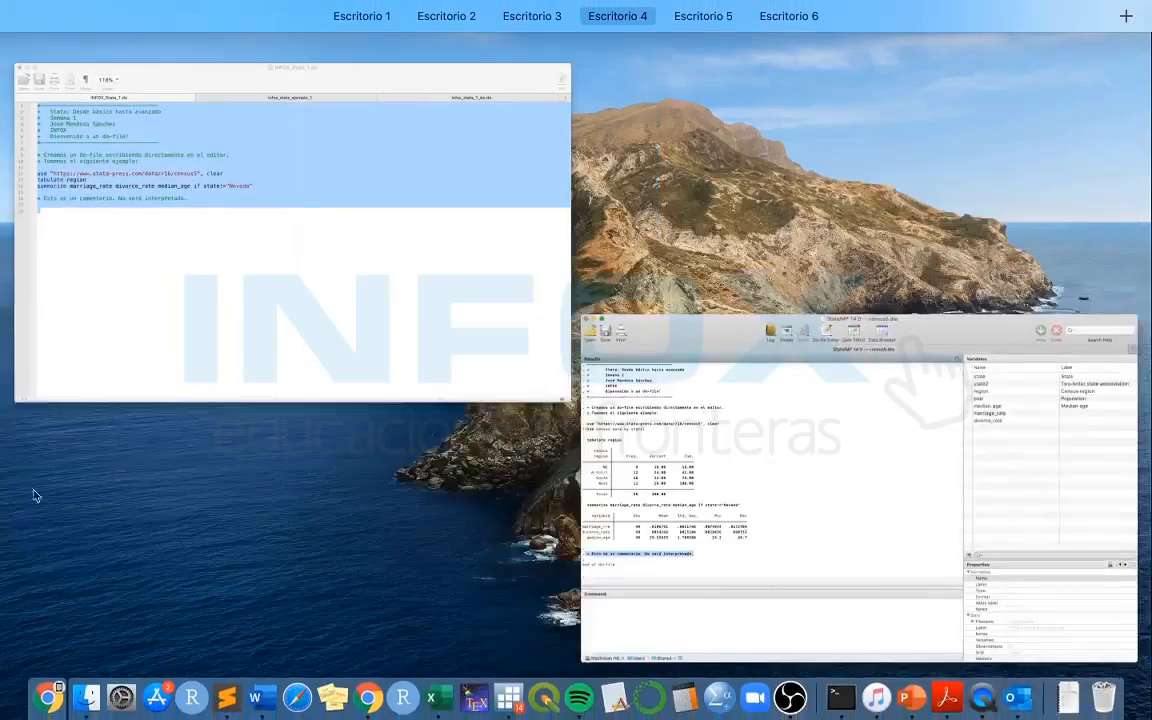
left_click(234, 391)
left_click(235, 389)
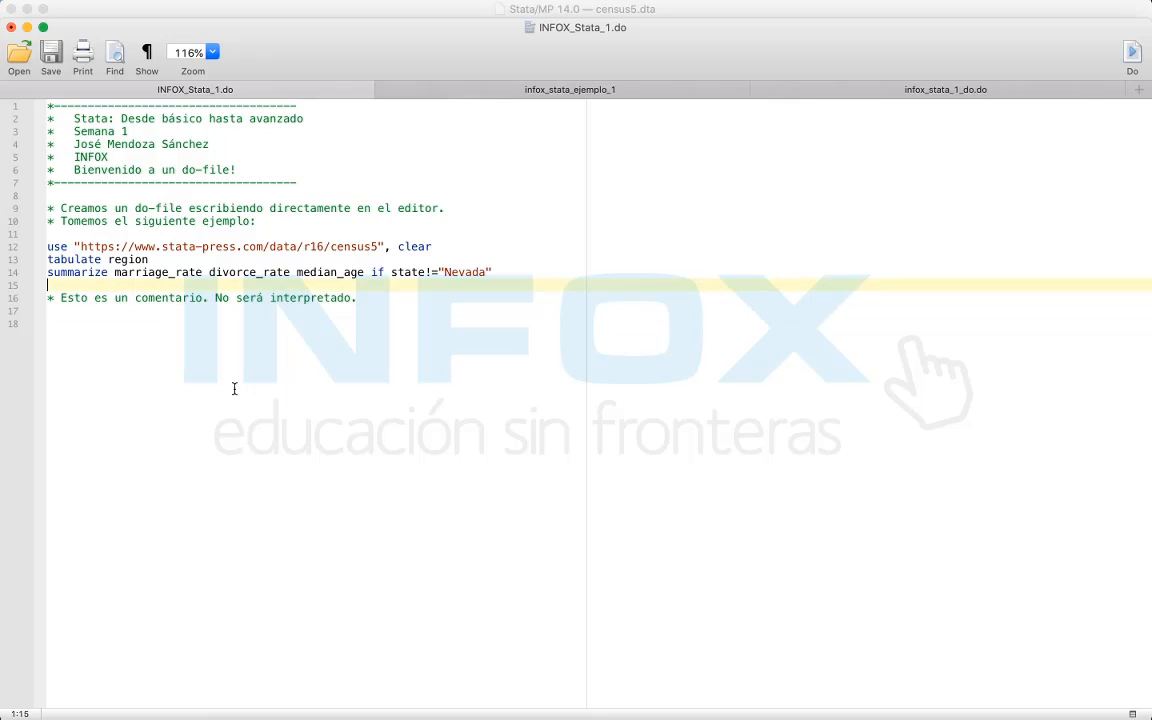
key("Up")
key("Up")
key("Delete")
key("Delete")
key("super+shift+d")
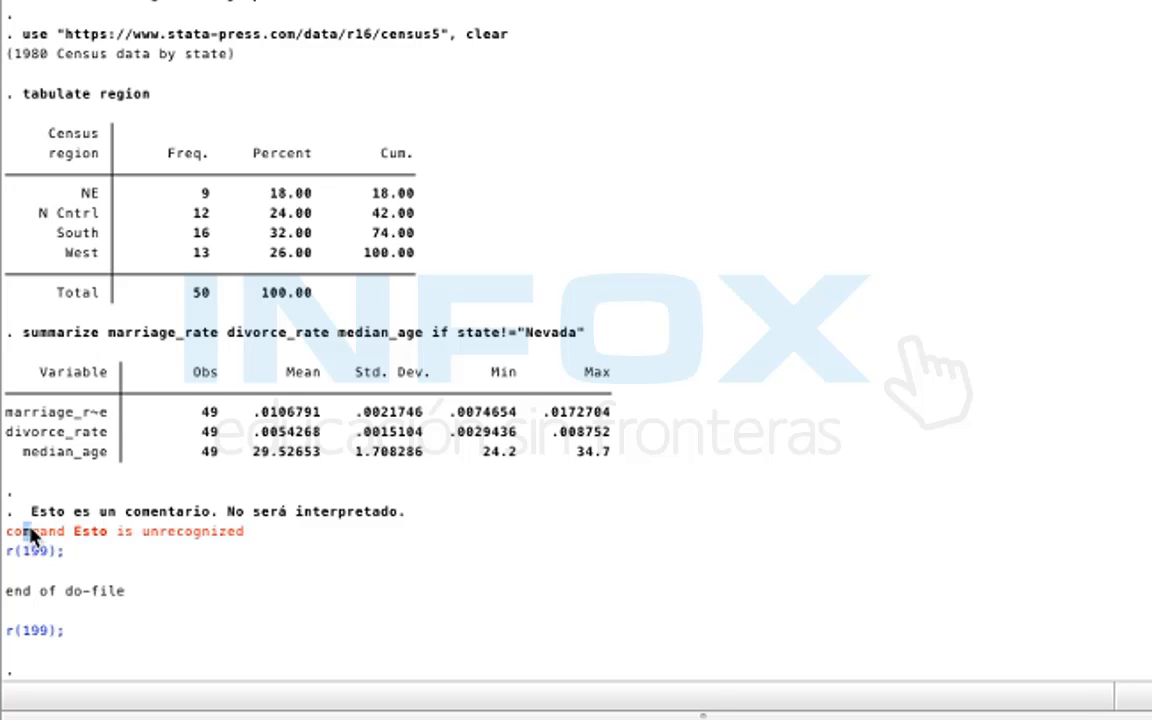
left_click_drag(24, 531, 231, 537)
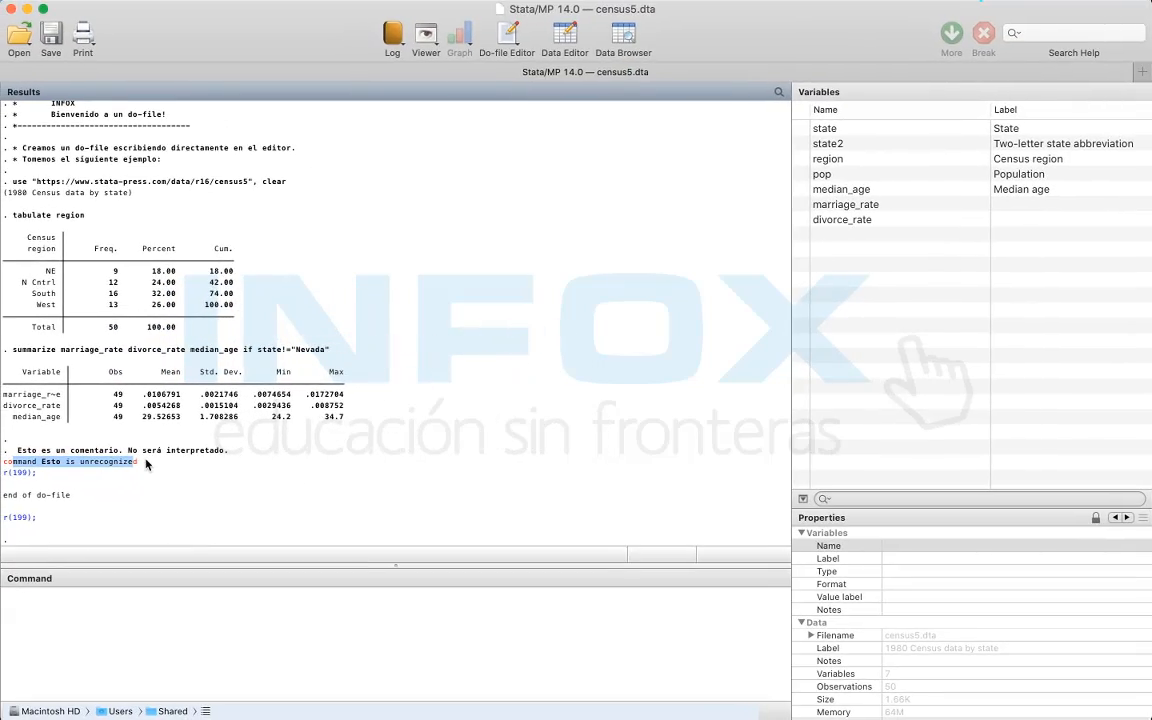
Step: Return to the do-file editor and restore the asterisk at the start of the comment on line 16
key("ctrl+Up")
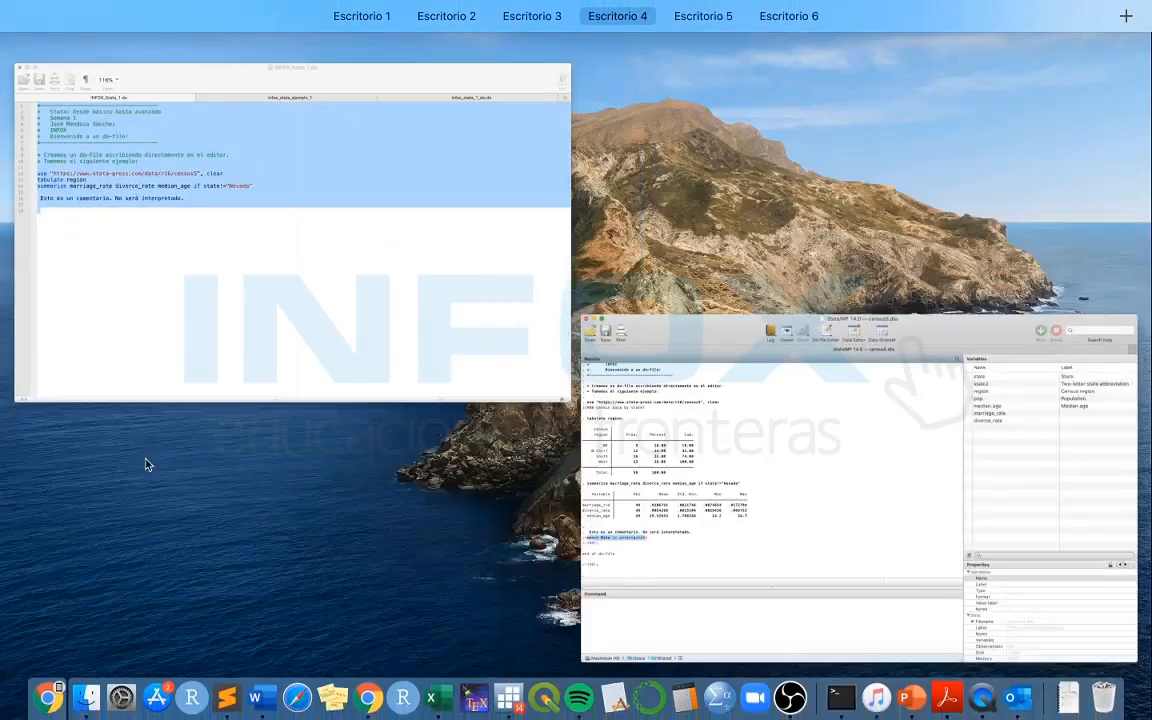
left_click(224, 276)
left_click(212, 329)
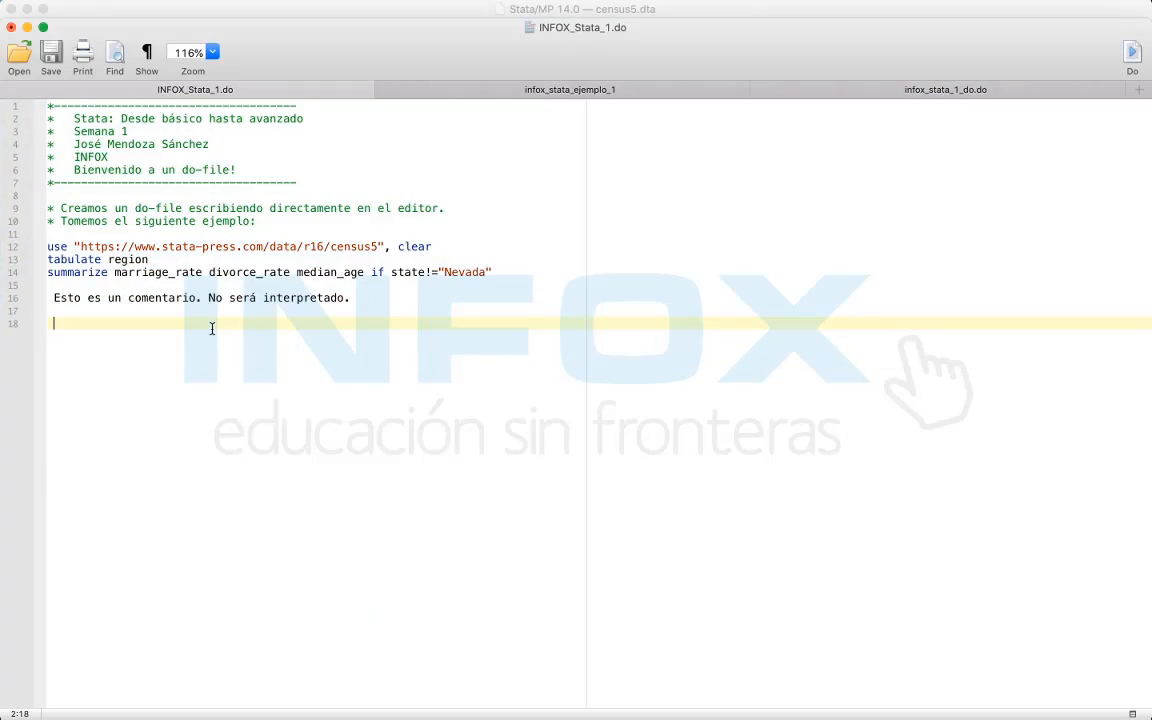
key("Up")
key("Up")
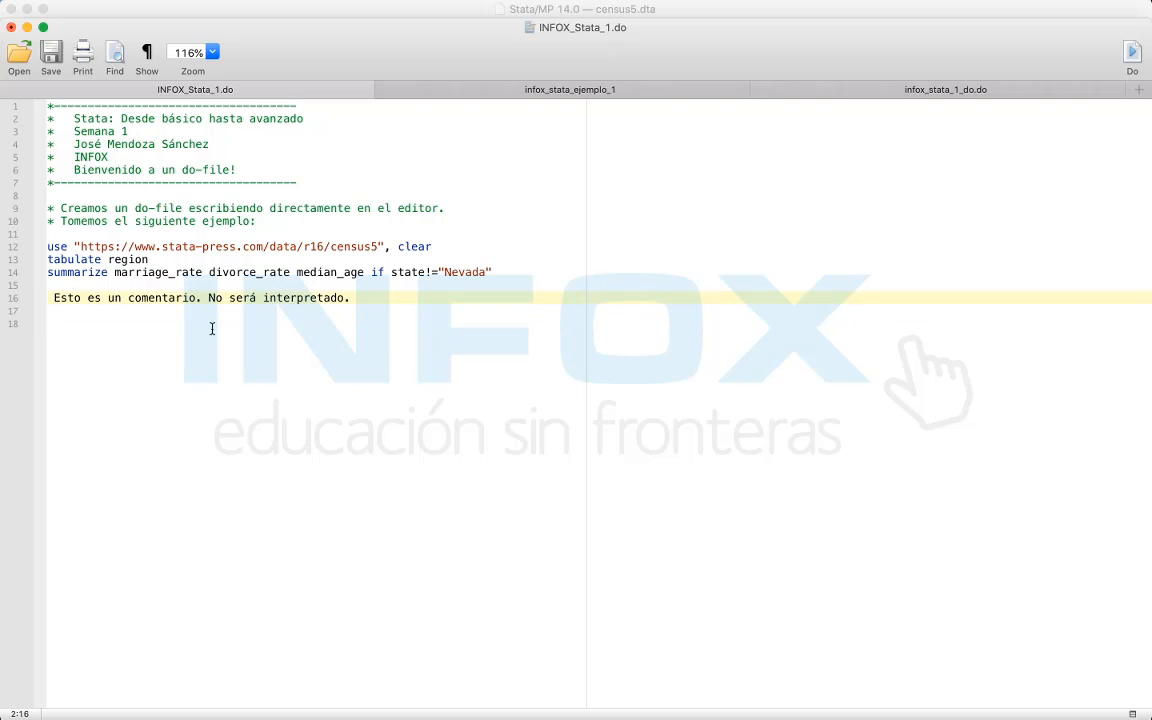
key("Left")
type("*")
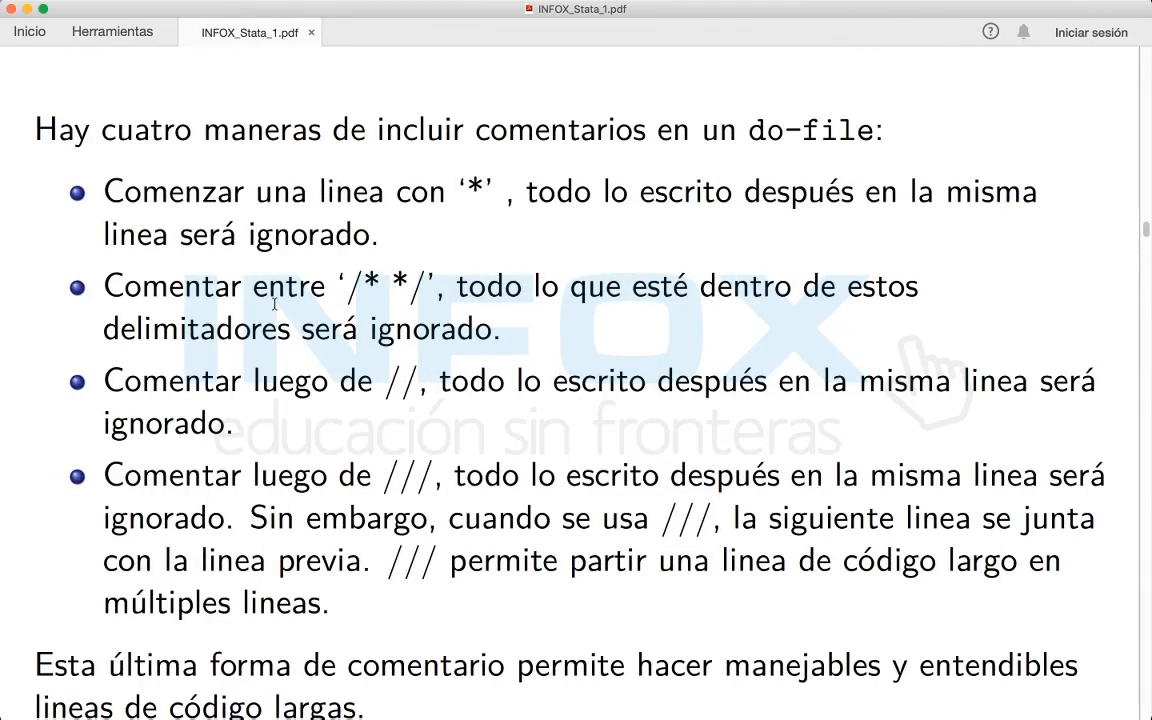
Step: Add a /* */ comment block starting on line 18 with blank lines between its delimiters, and highlight the empty lines inside
scroll(274, 303, "down", 2)
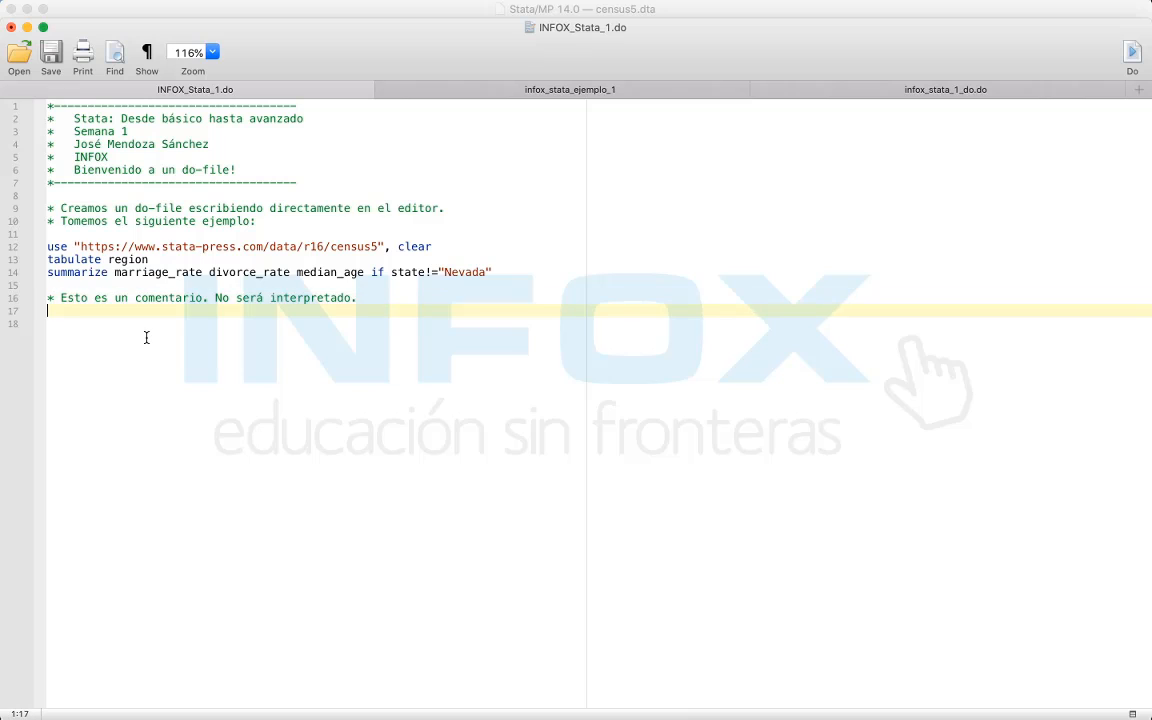
left_click(146, 338)
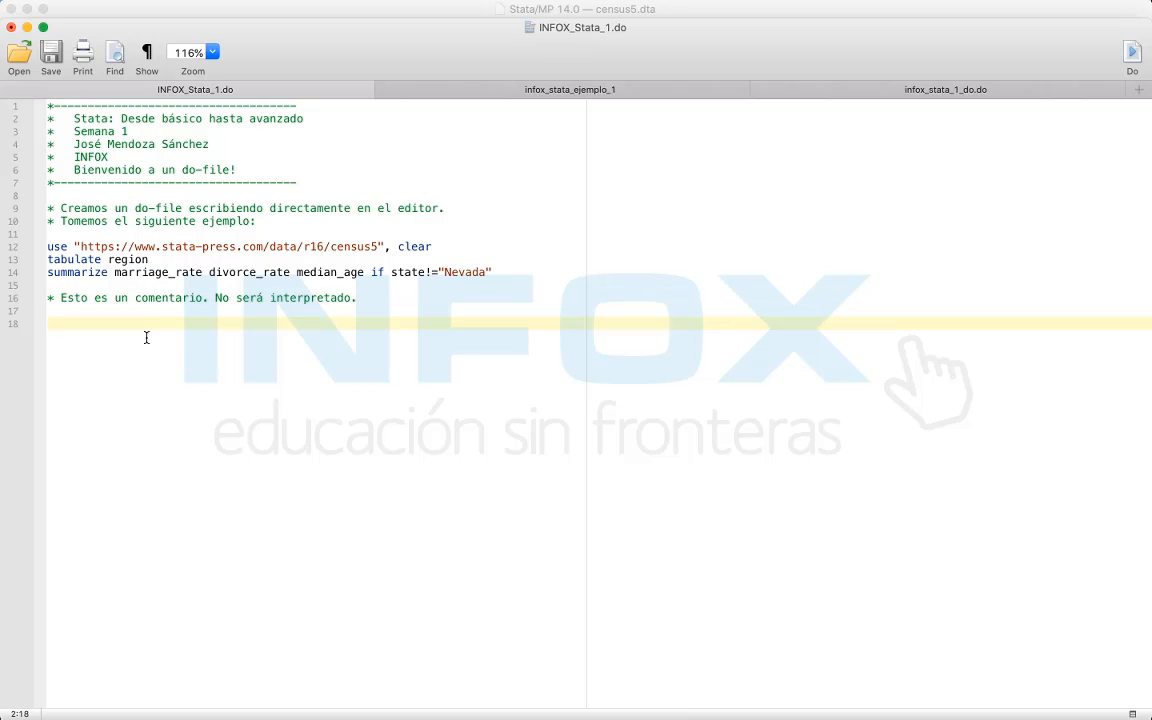
type("*")
key("BackSpace")
type("/**/")
key("Return")
key("Return")
key("Return")
key("Return")
key("Return")
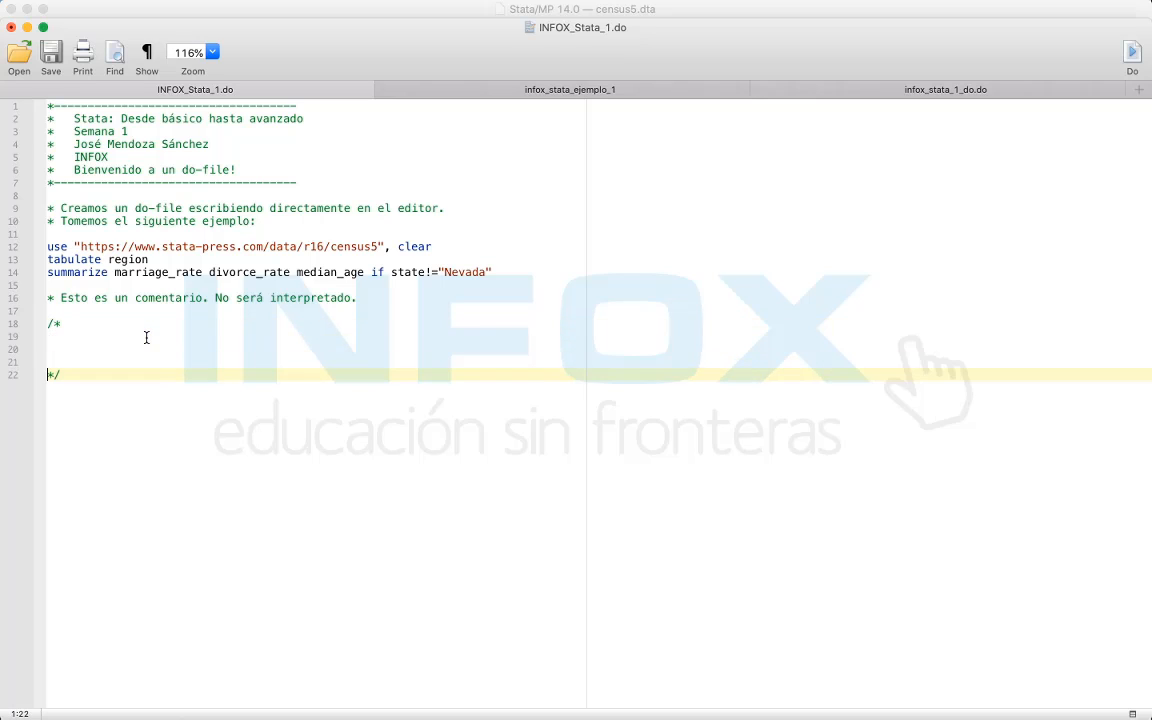
key("Up")
left_click_drag(146, 337, 133, 368)
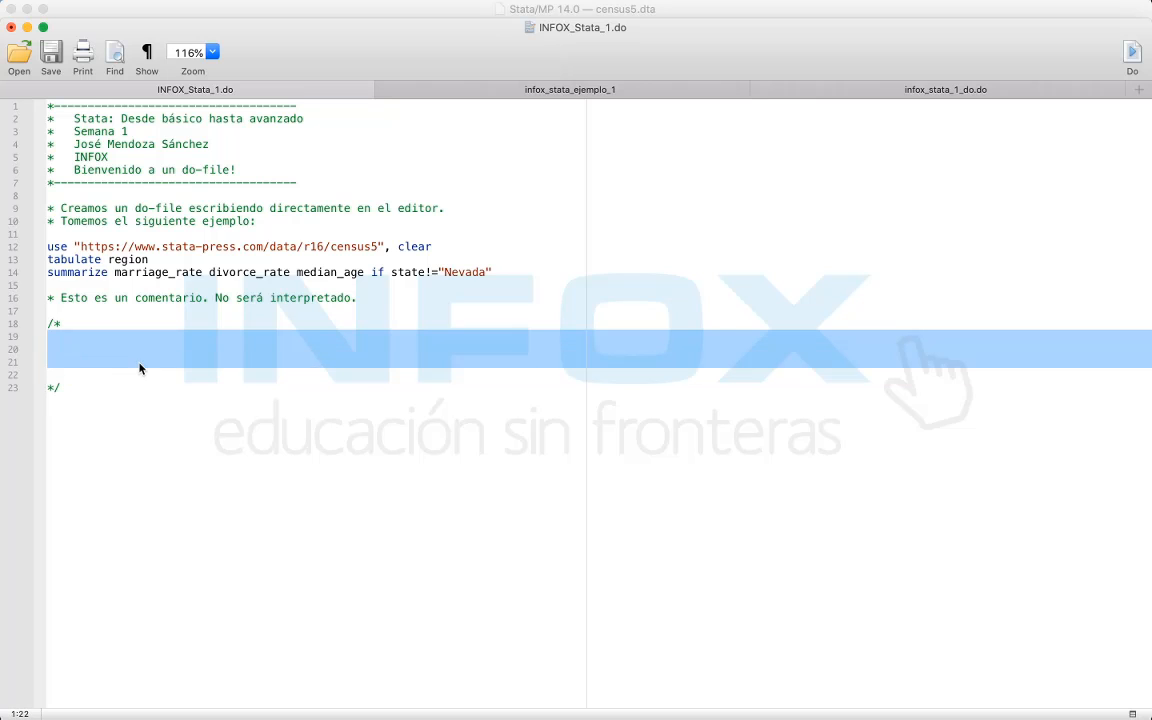
Step: Adjust the empty space inside the /* */ comment block so that three blank lines separate its delimiters
key("Return")
key("Return")
key("Return")
key("Return")
key("Return")
key("Return")
key("BackSpace")
key("BackSpace")
key("BackSpace")
key("BackSpace")
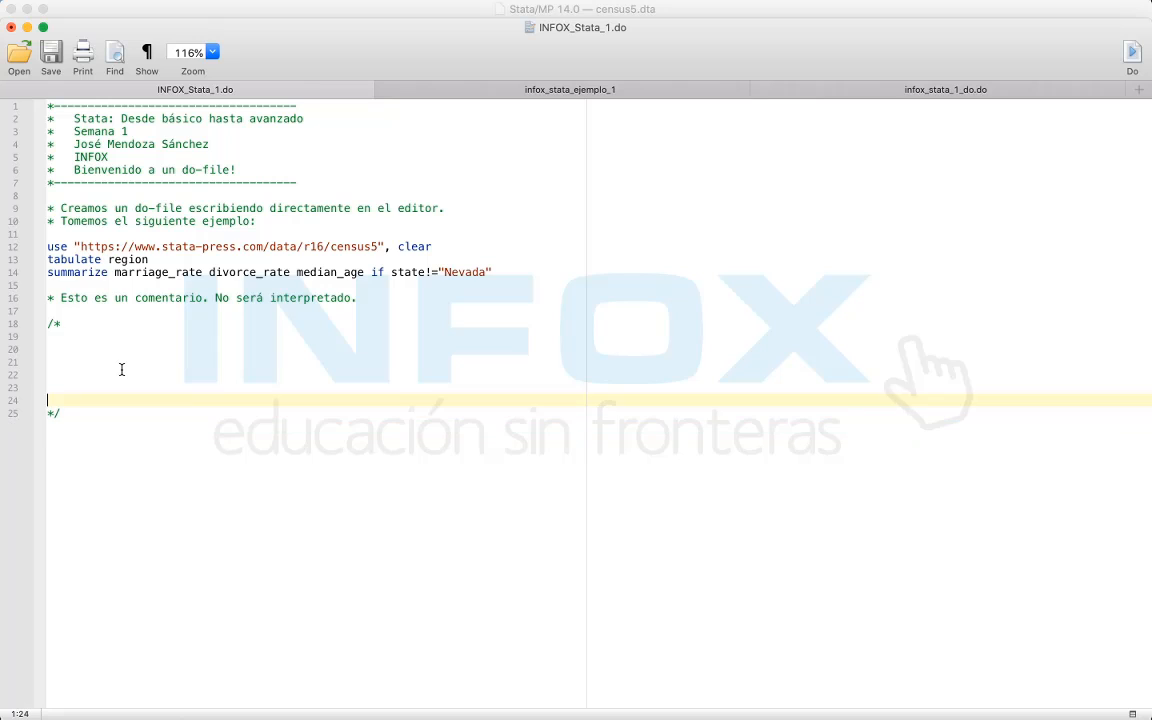
key("Up")
key("Up")
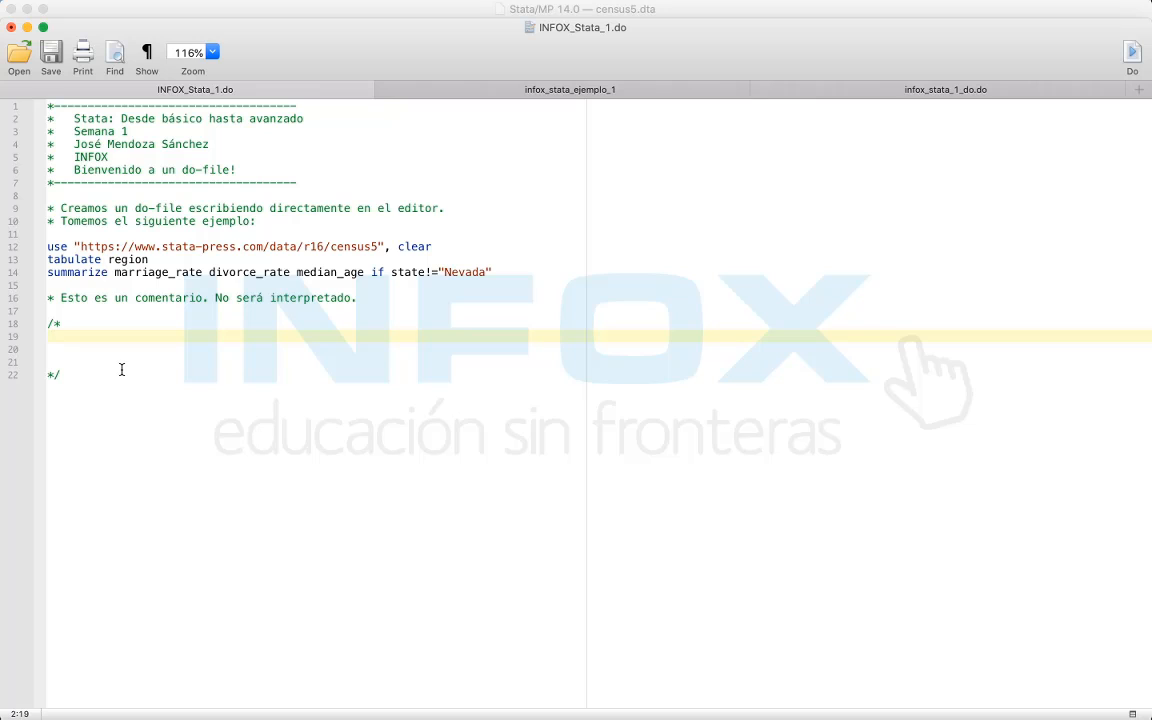
Step: Write "Todo lo que está dentro de estos caracteres será interpretado como comentario" and "Por eso están en color verde!!!!" inside the comment block
type("Todo lo que está dentro de ")
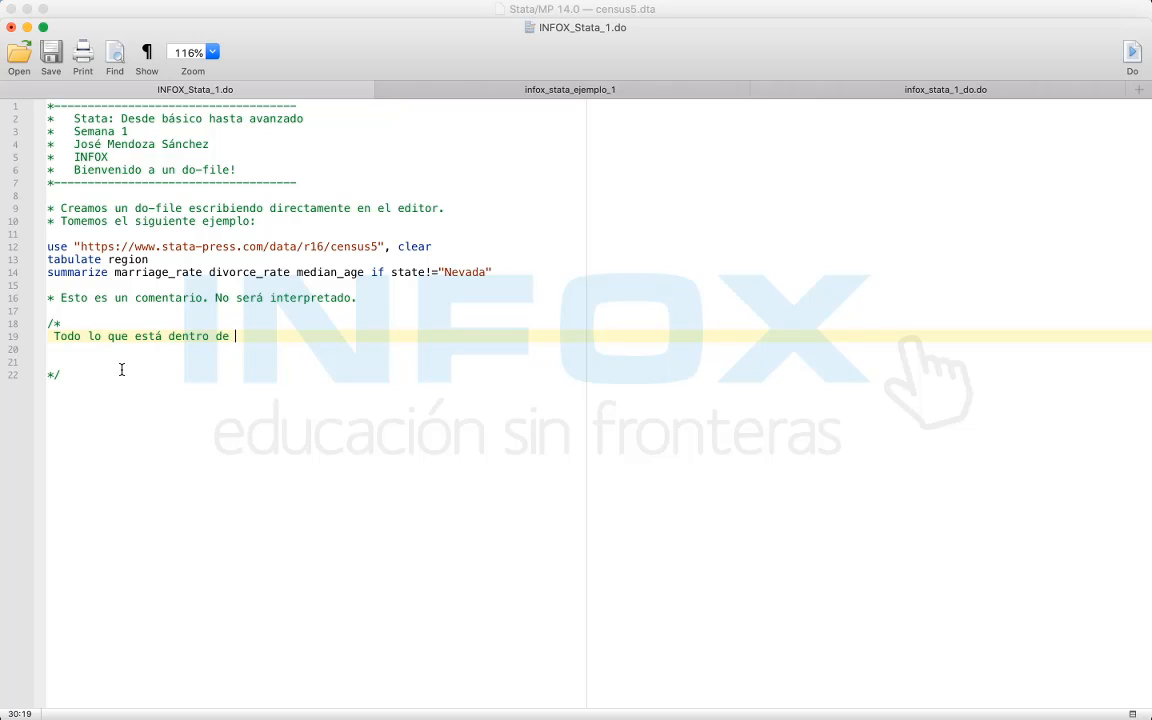
type("estos")
key("Return")
type("ca")
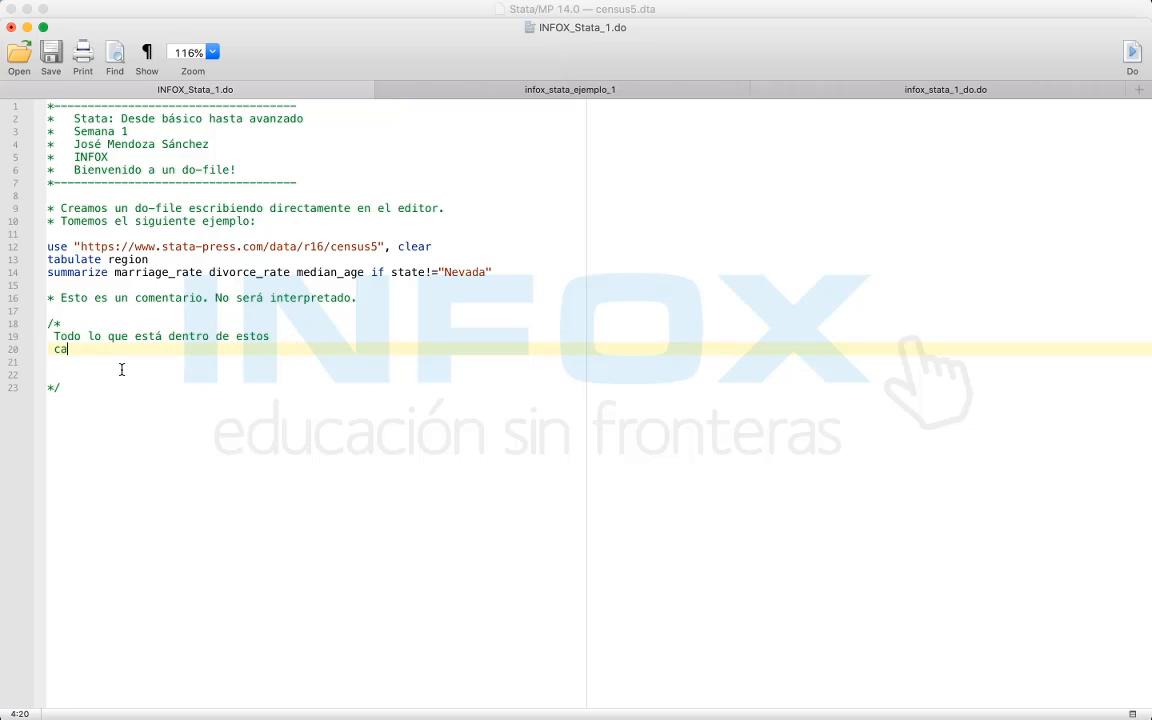
type("racteres será interpreta")
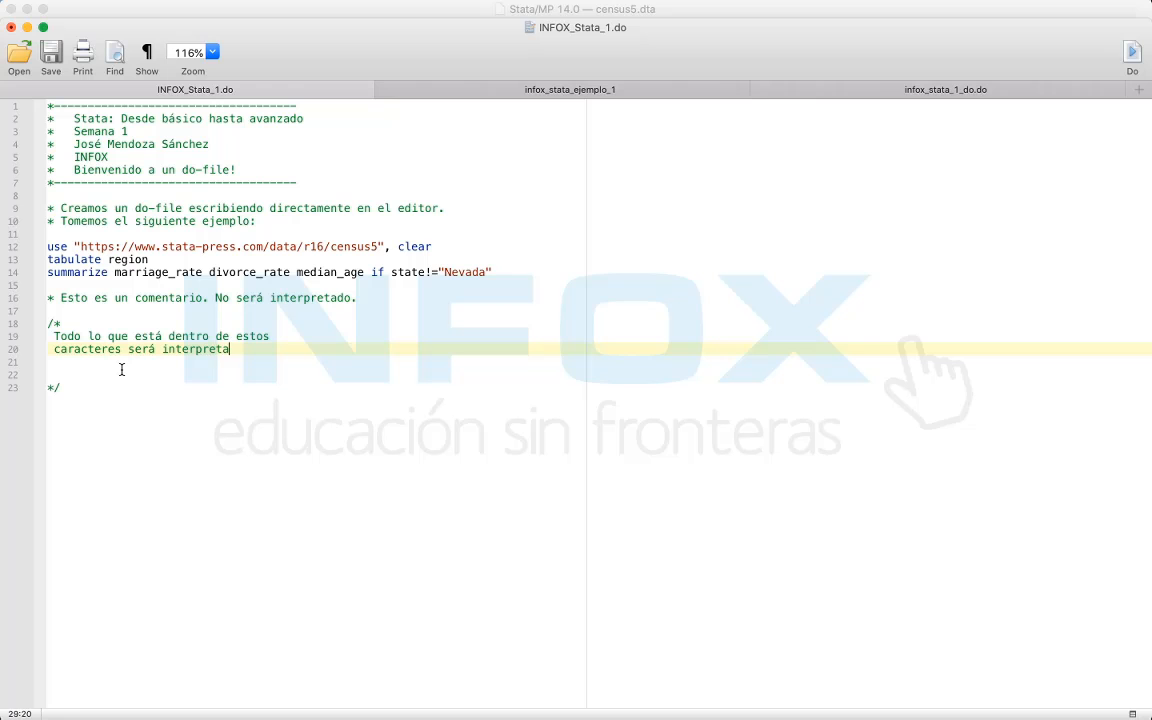
type("do como")
key("Return")
type("comentario.")
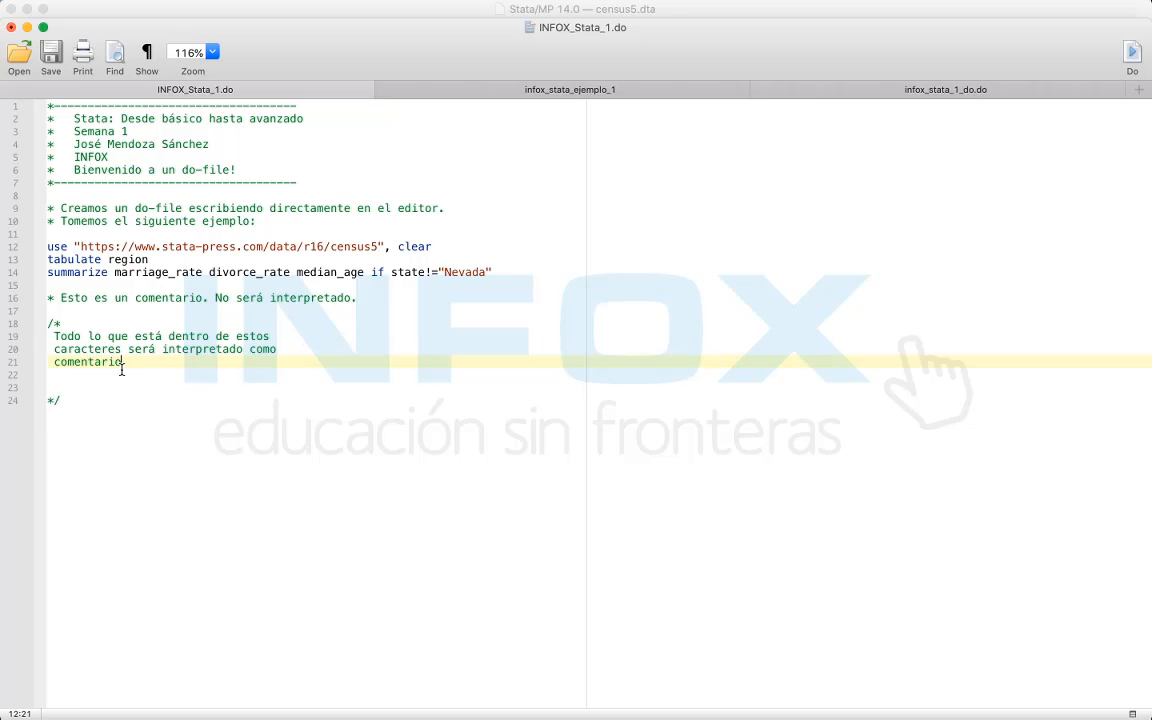
key("Return")
type("Por")
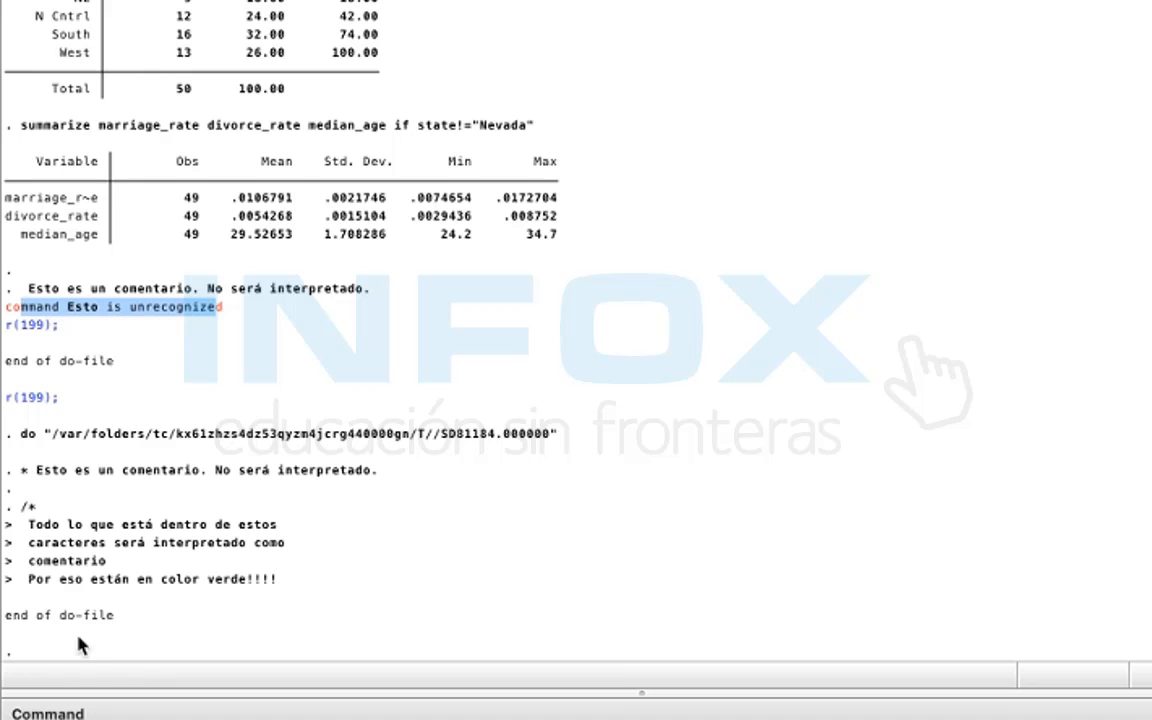
Step: Highlight the error message about the command Esto in the results, and return to the do-file editor
left_click(51, 492)
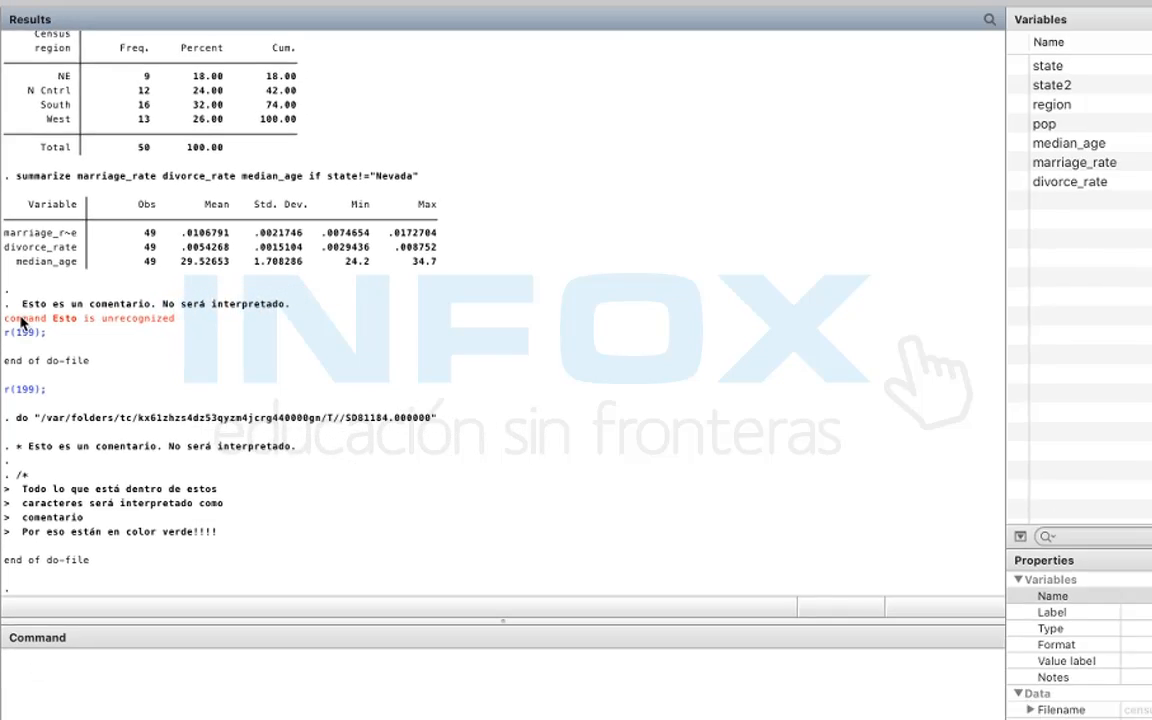
left_click_drag(21, 320, 136, 322)
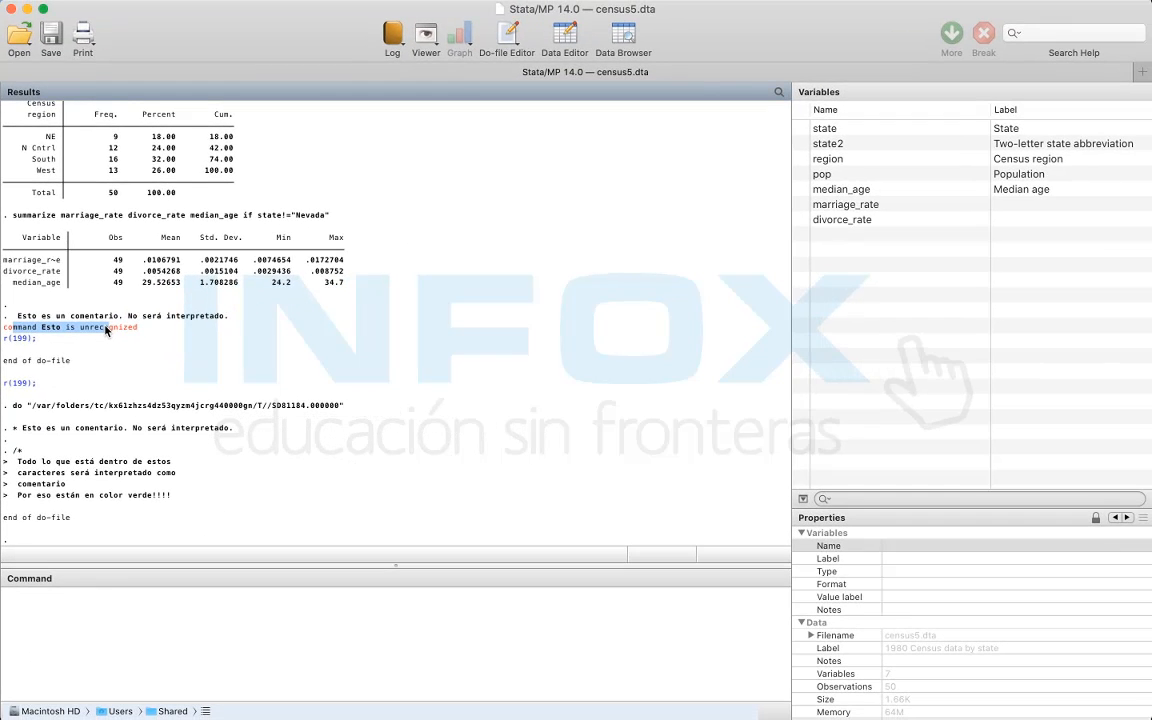
key("ctrl+Up")
left_click(252, 344)
left_click(208, 447)
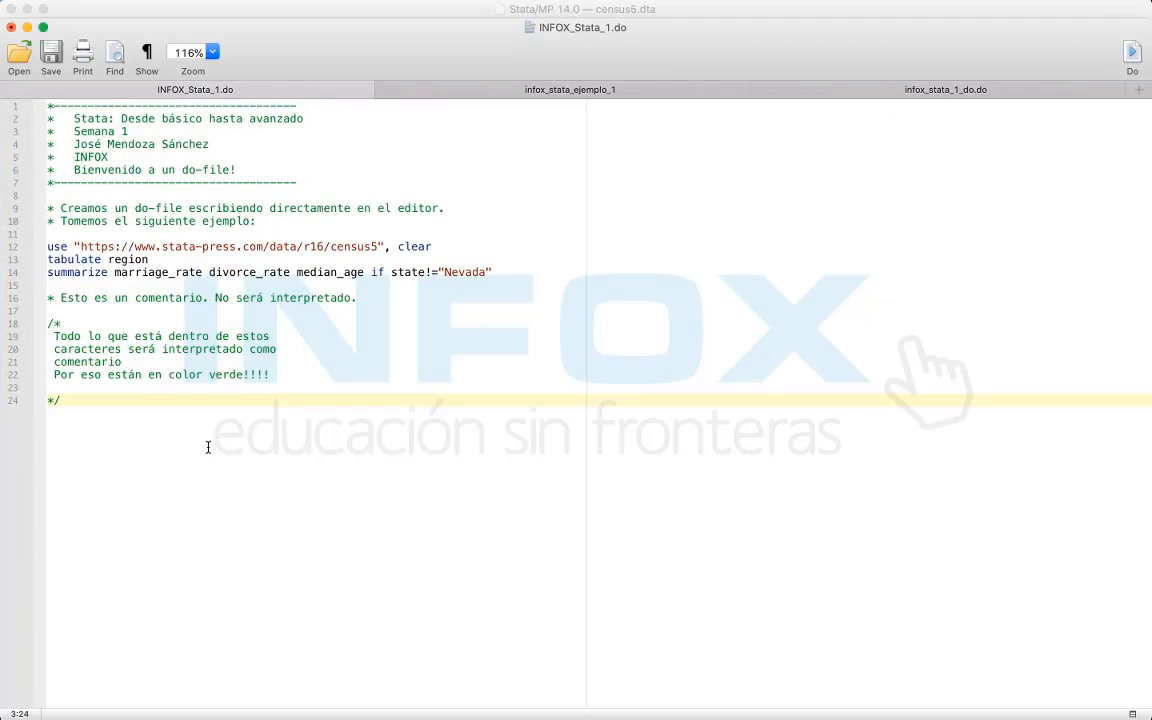
Step: Check the slide on the four ways to include comments in INFOX_Stata_1.pdf, and return to the do-file
key("ctrl+Left")
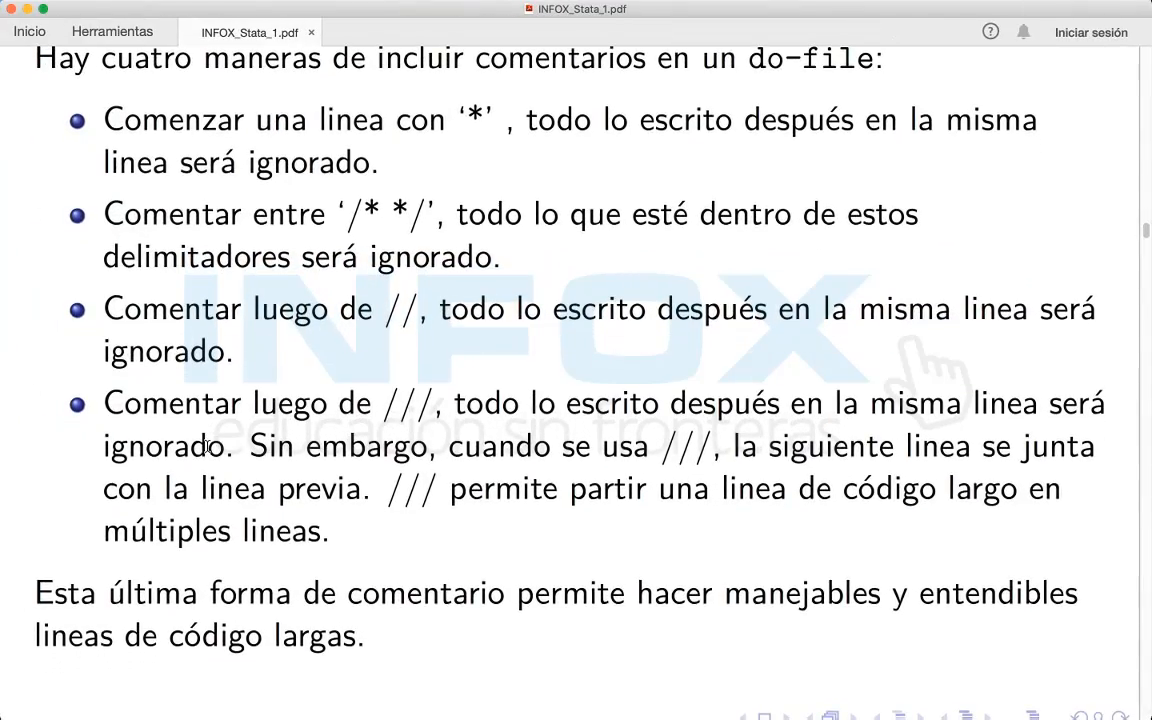
key("ctrl+Right")
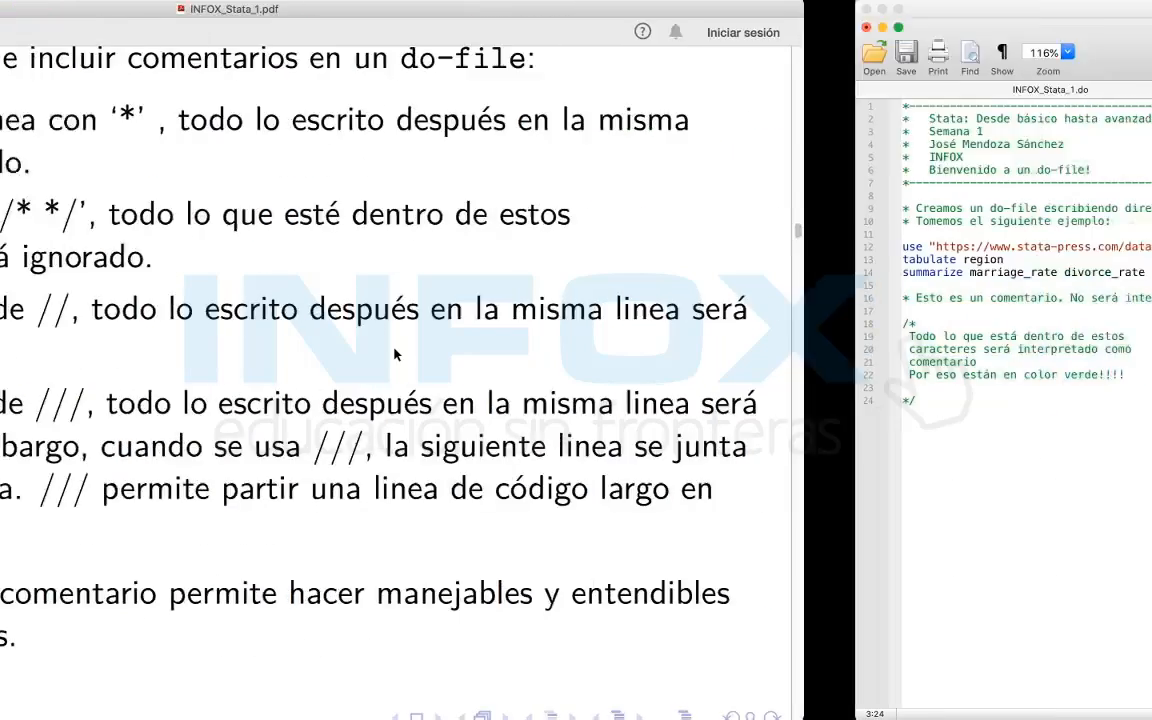
left_click(318, 348)
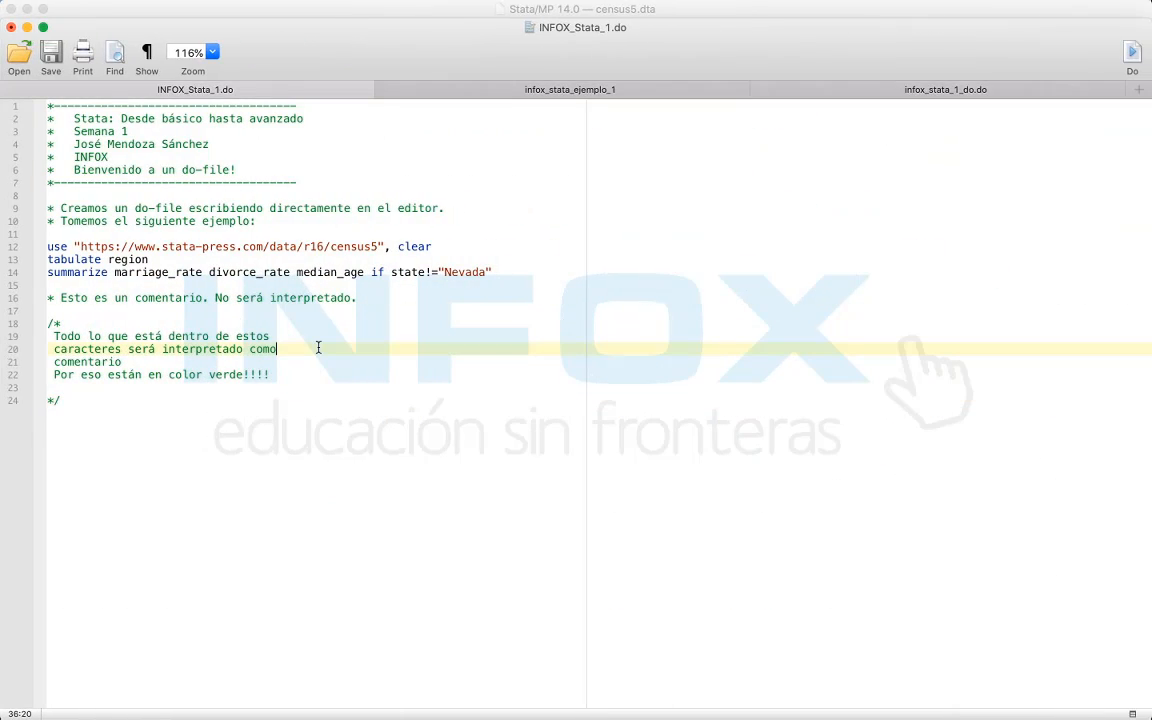
Step: Append the comment "// Esto es un comentario" to the end of the use command on line 12
left_click(481, 237)
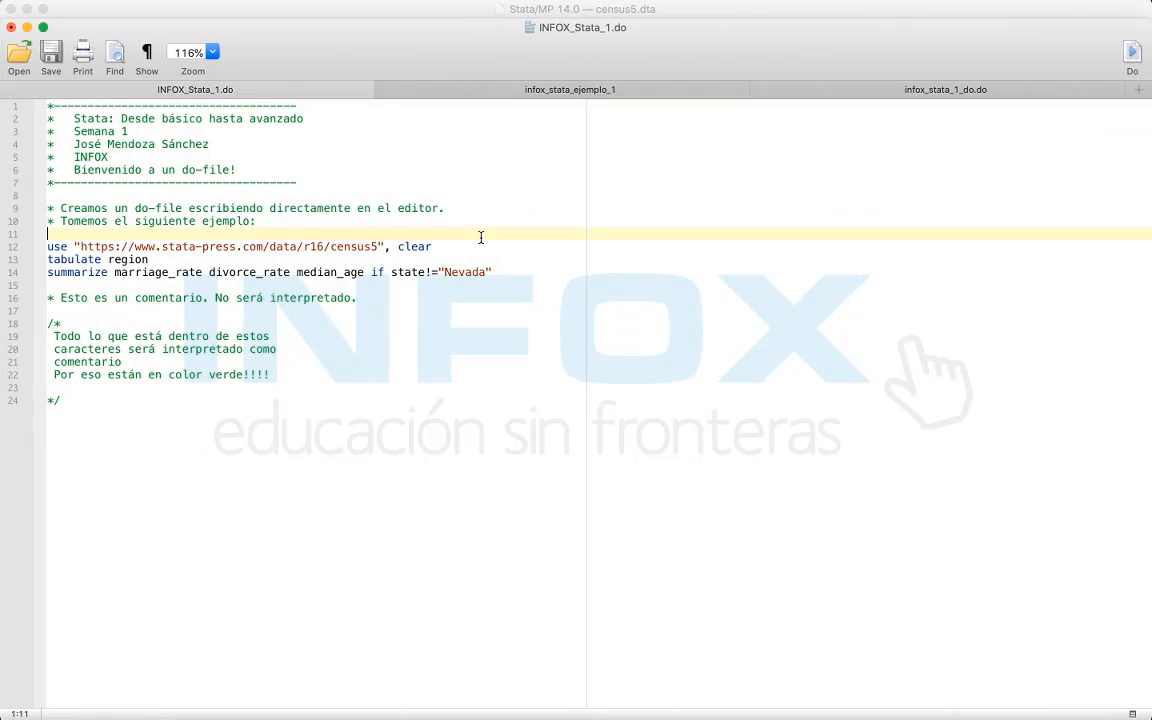
left_click(470, 254)
key("Right")
key("Up")
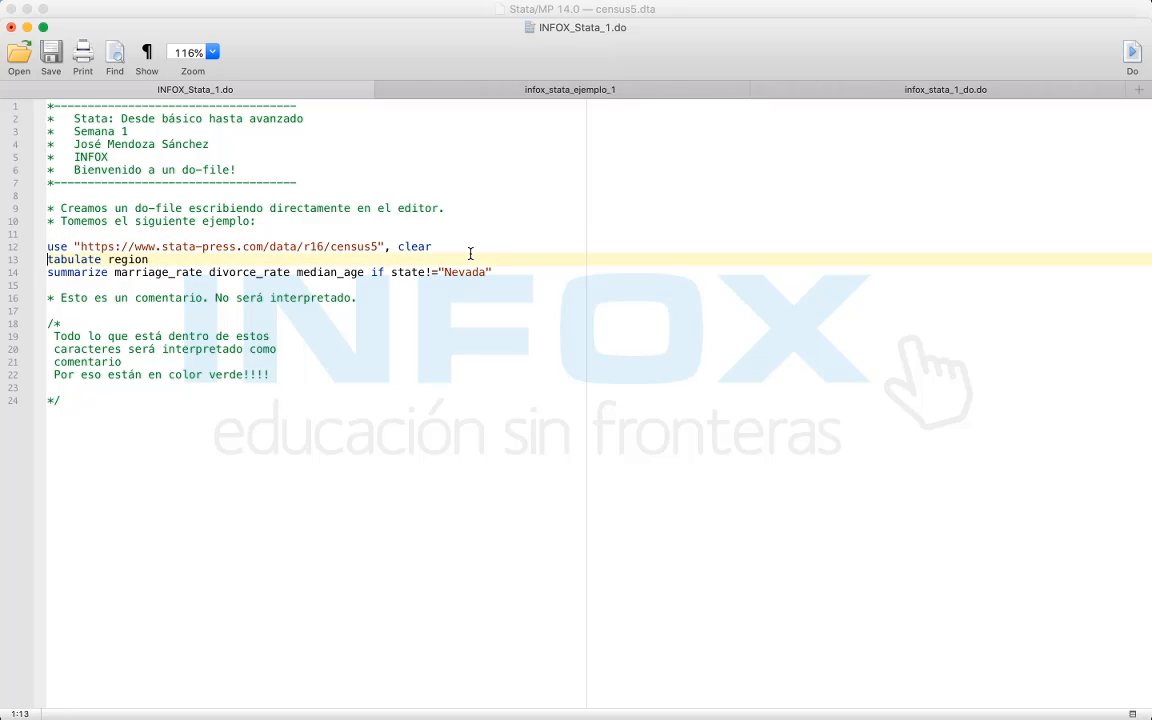
left_click(470, 252)
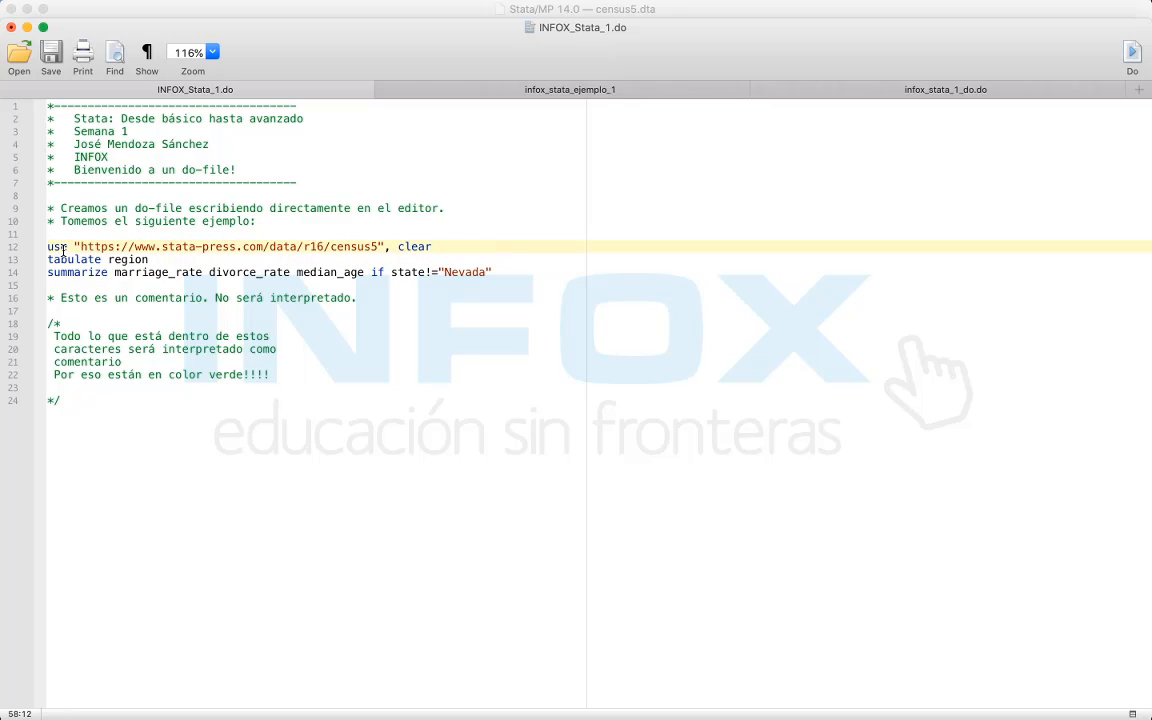
type(".")
key("BackSpace")
key("BackSpace")
type("//.")
key("BackSpace")
key("BackSpace")
type("Esto es un comentario")
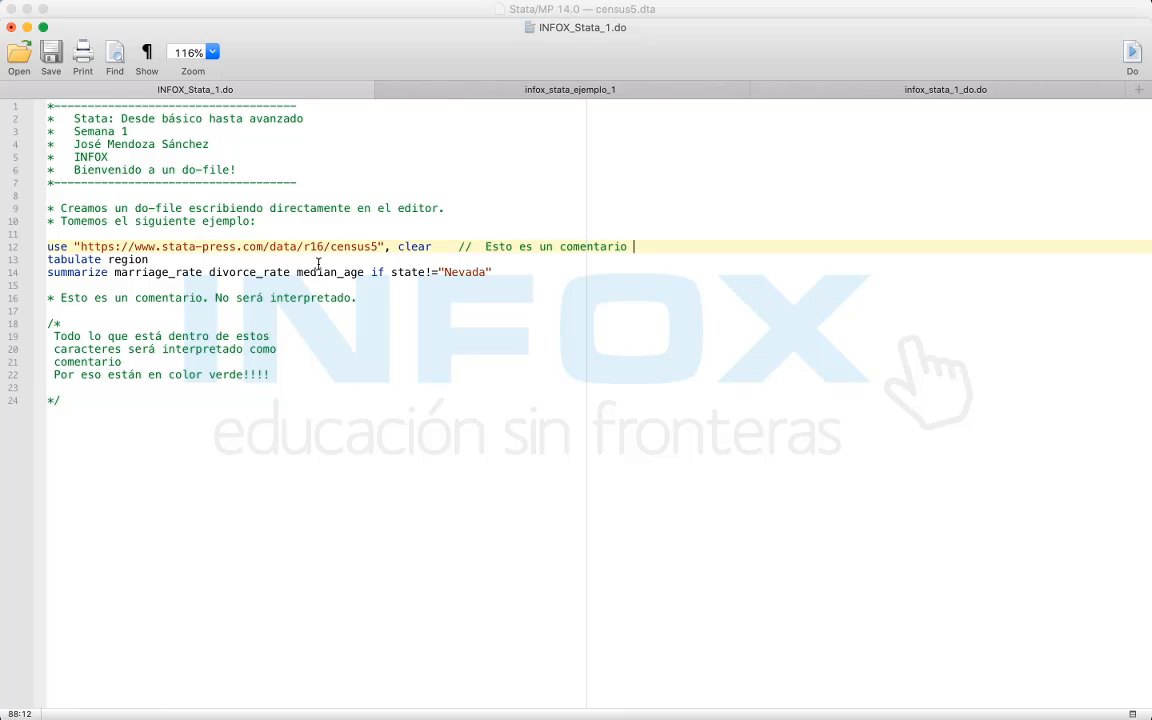
Step: Run the use command on line 12 with a blank line added below it, and highlight its output in the results
key("Return")
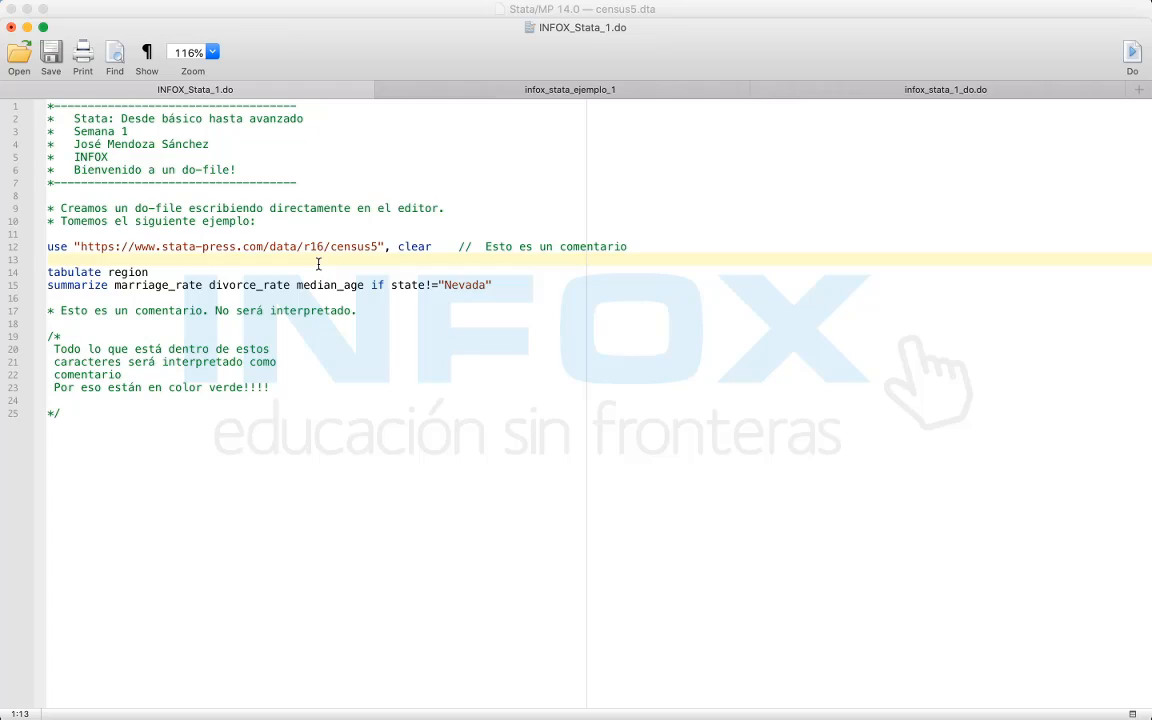
key("shift+Up")
key("super+shift+d")
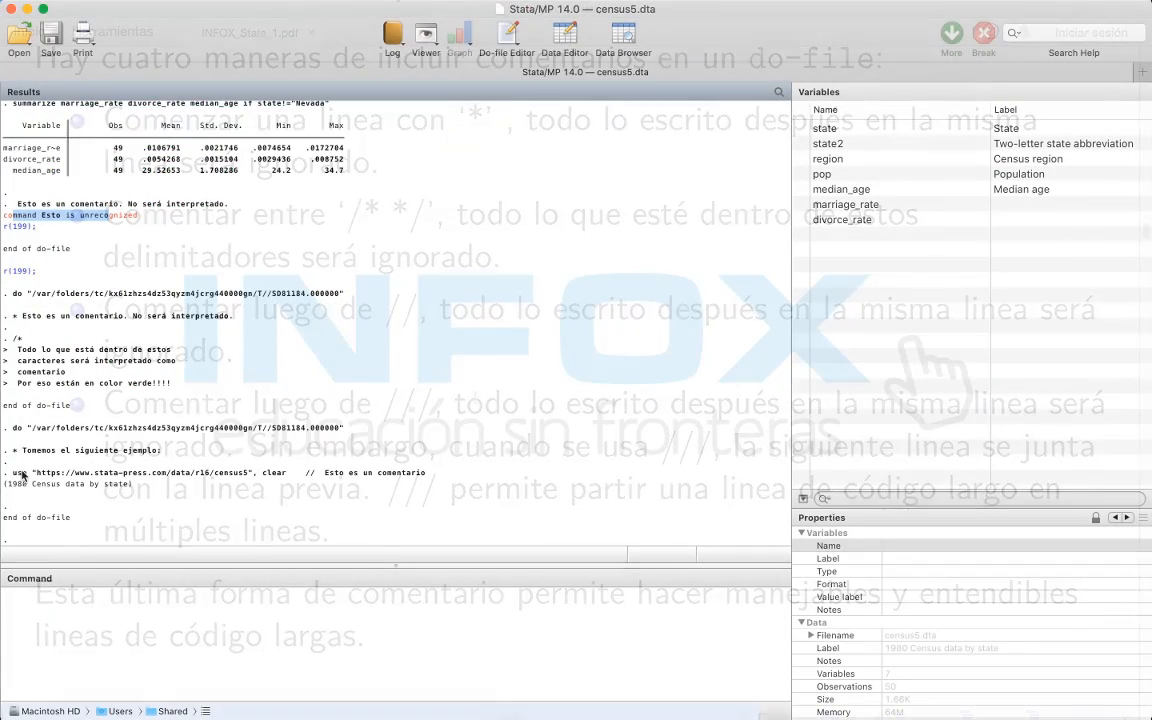
left_click_drag(13, 477, 368, 488)
Step: Return to the do-file editor and highlight the // comment at the end of line 12
key("ctrl+Up")
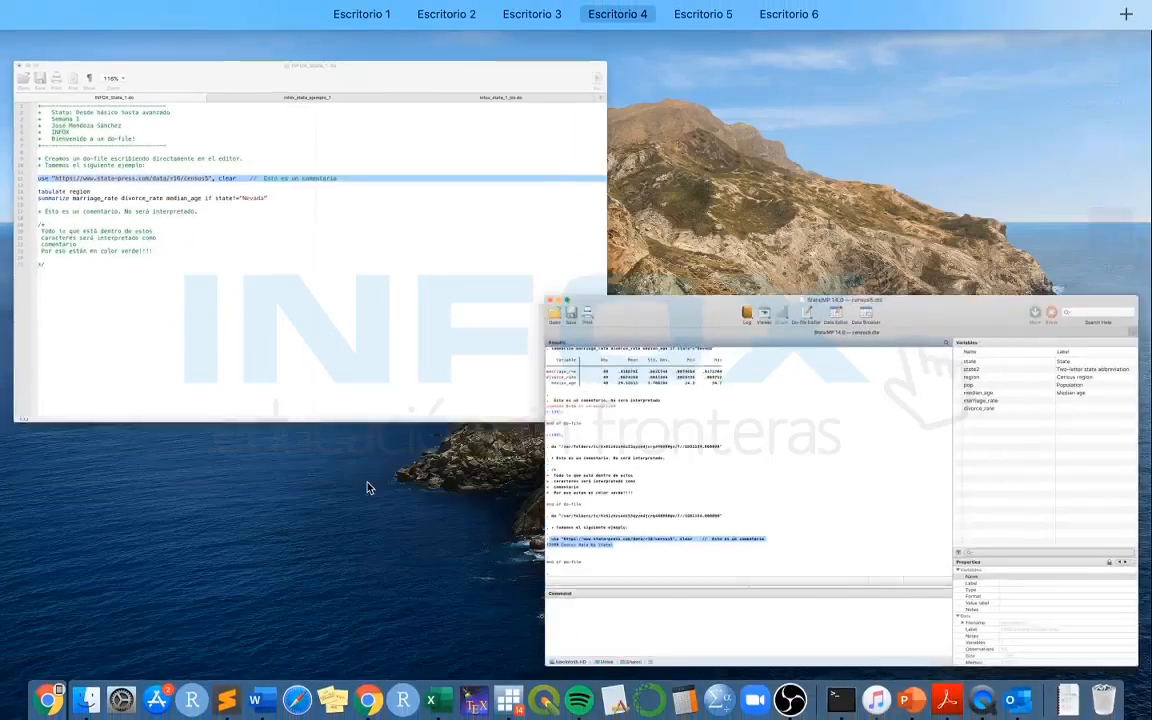
left_click(329, 288)
left_click(329, 287)
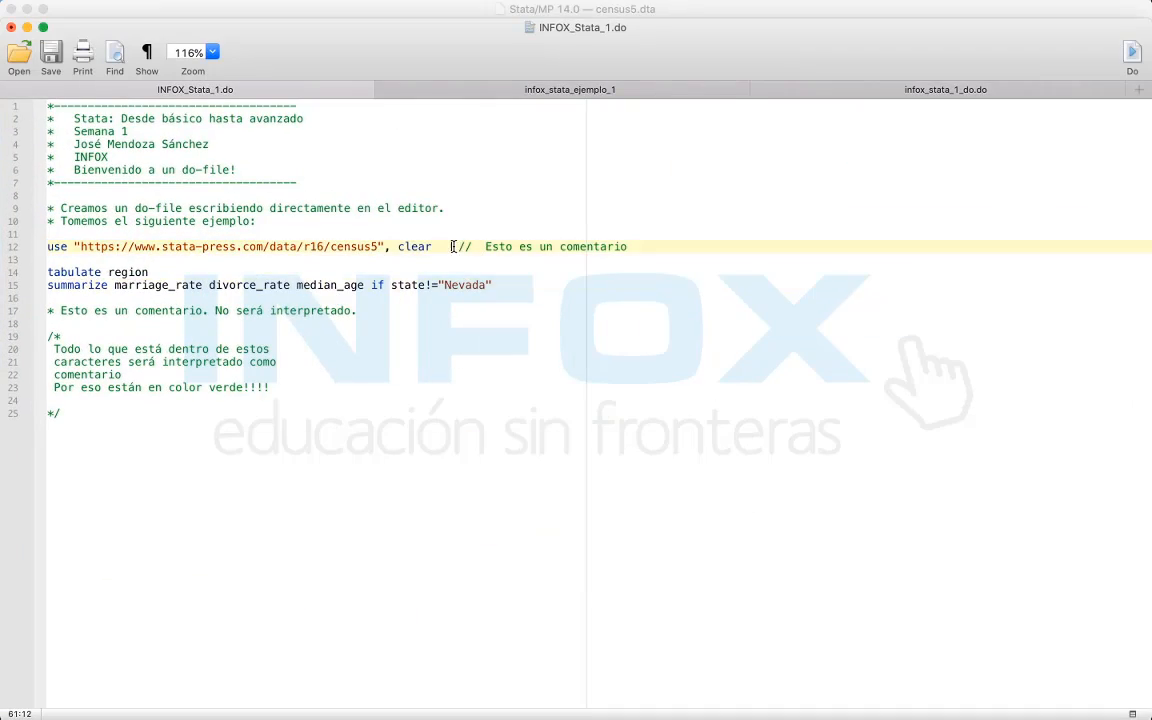
left_click_drag(452, 247, 619, 249)
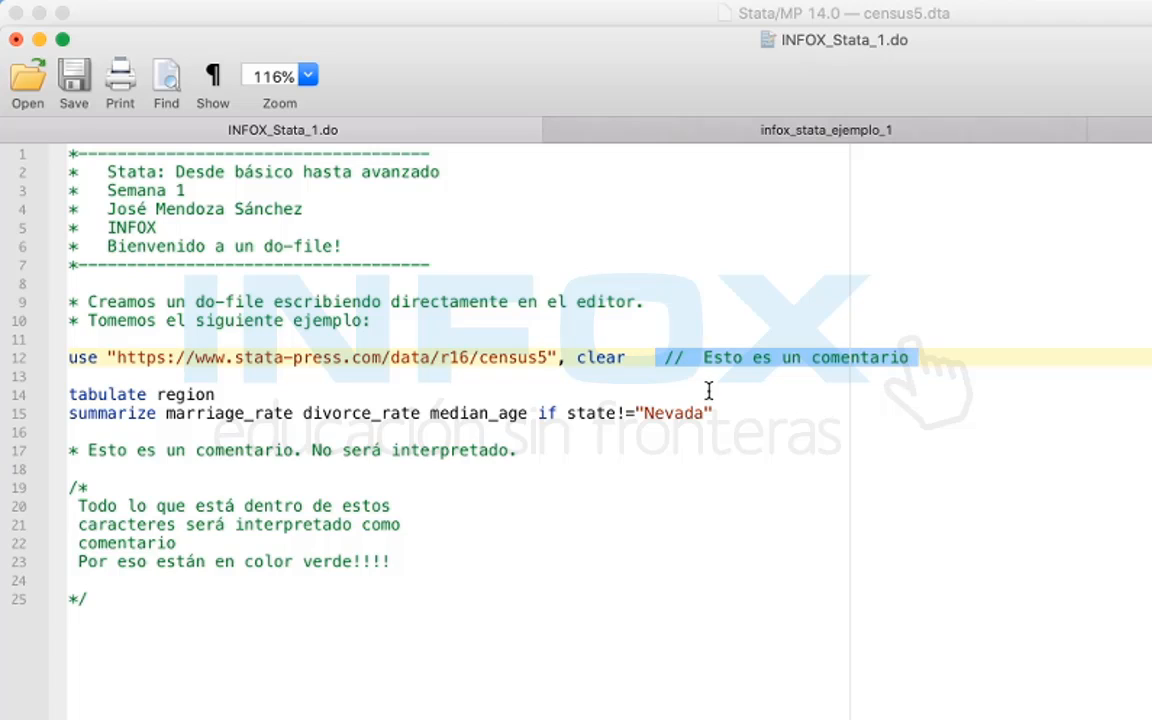
left_click(694, 357)
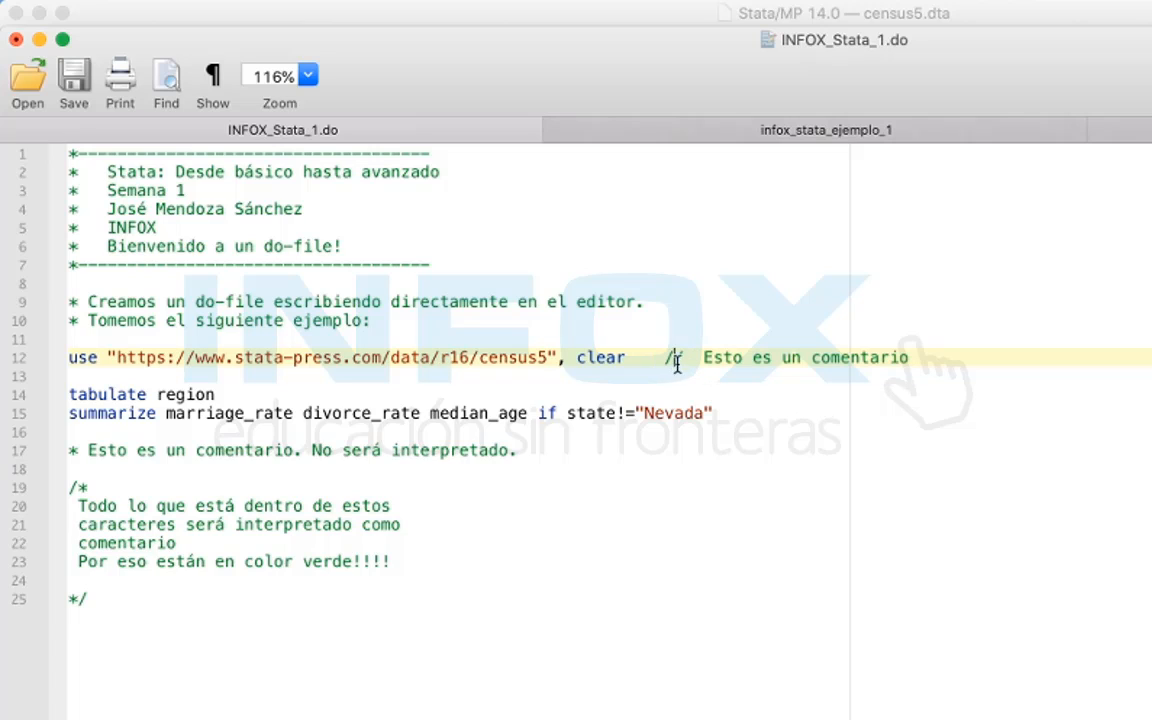
Step: Add the line "/// Esto es un comentario" at the end of the do-file, separated from the comment block by a blank line
left_click(630, 656)
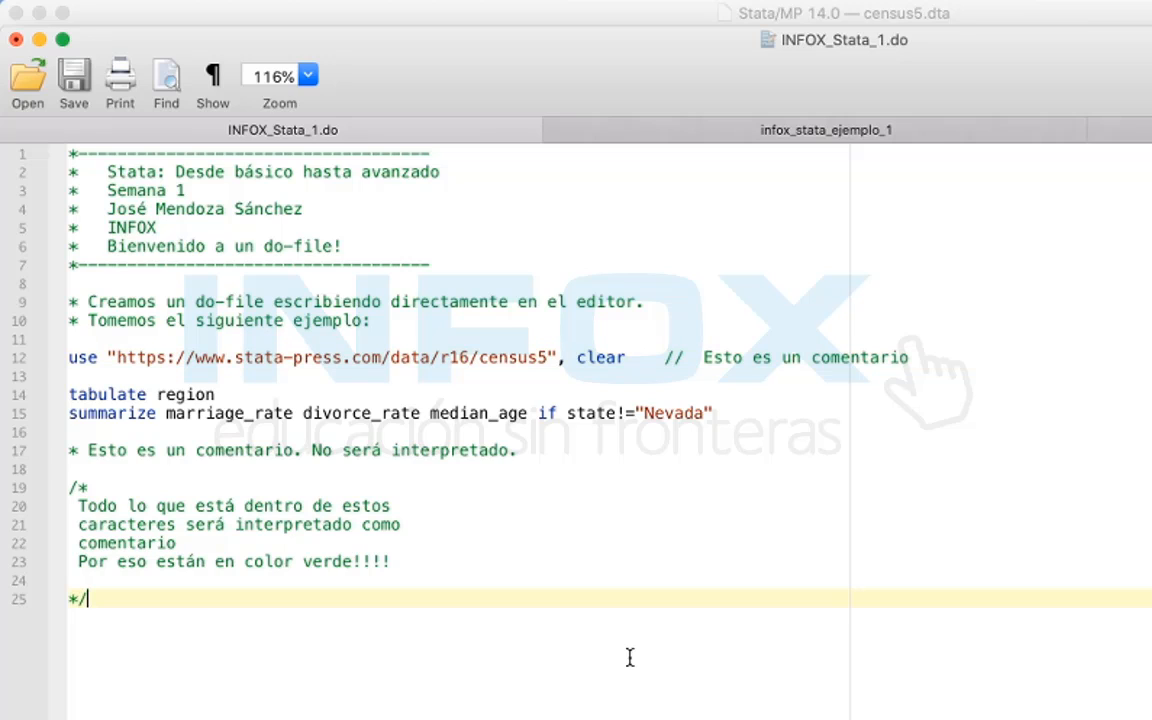
key("Return")
key("Return")
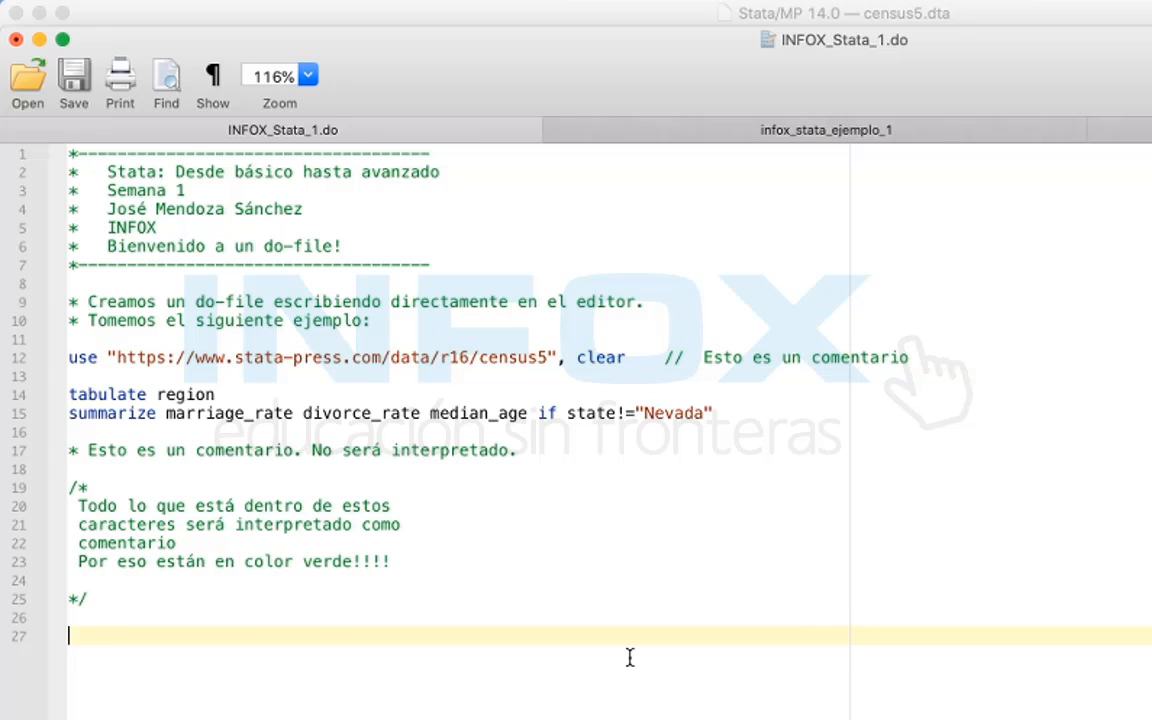
type("/// Esto es un comentario")
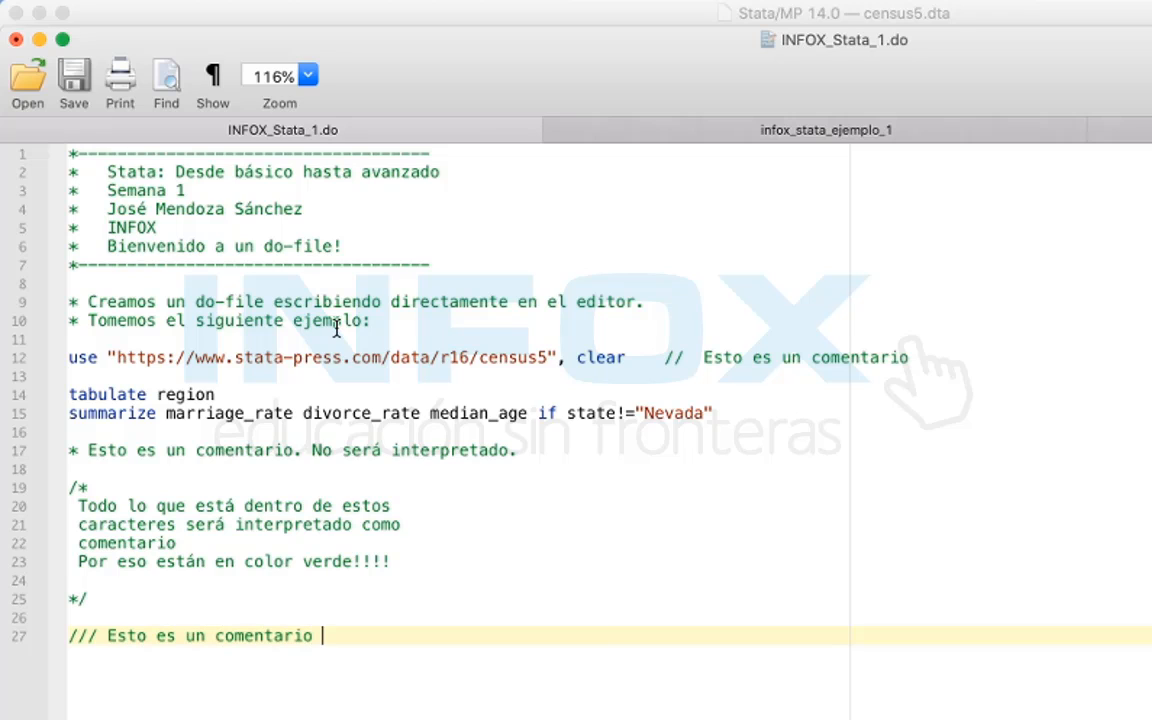
Step: Split the summarize command onto two lines after marriage_rate, ending the first line with "/// Esto es un comentario"
left_click(297, 413)
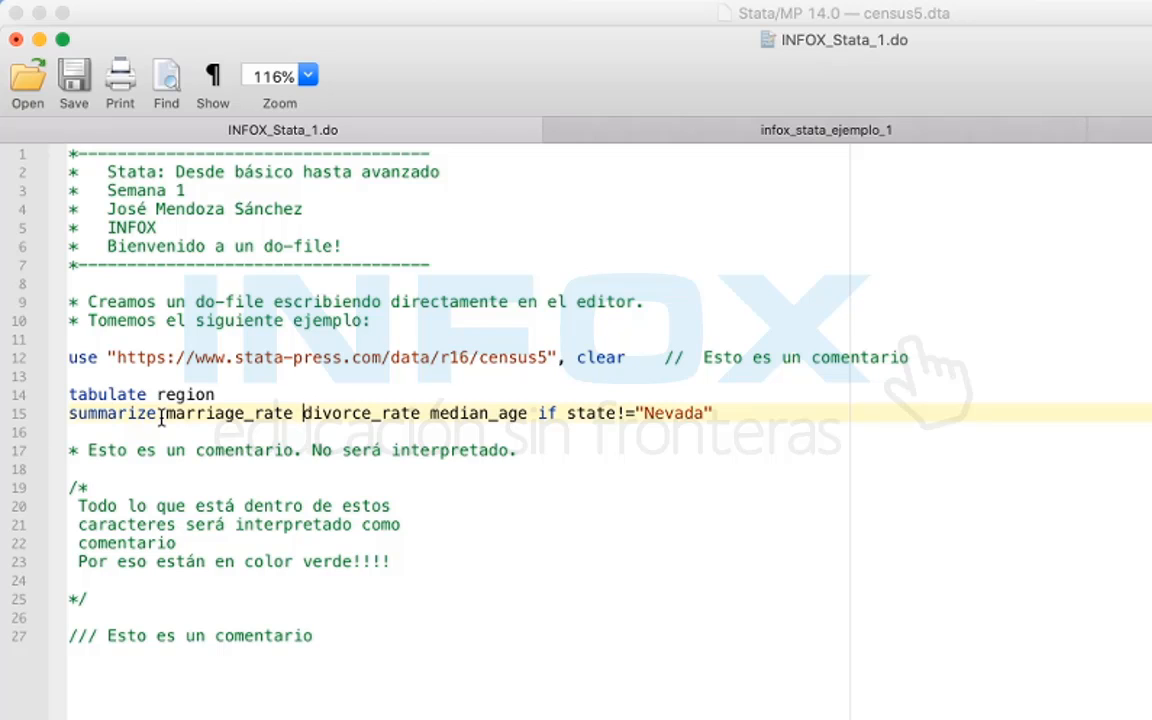
type("///")
key("Return")
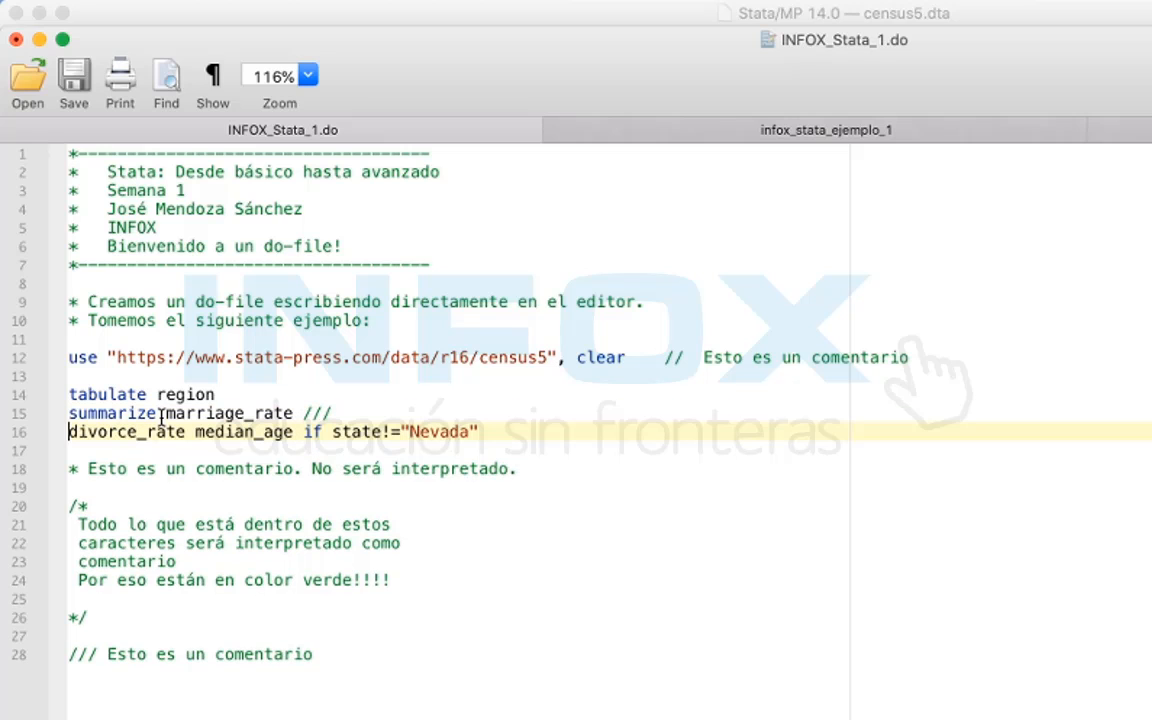
key("Left")
type("Esto")
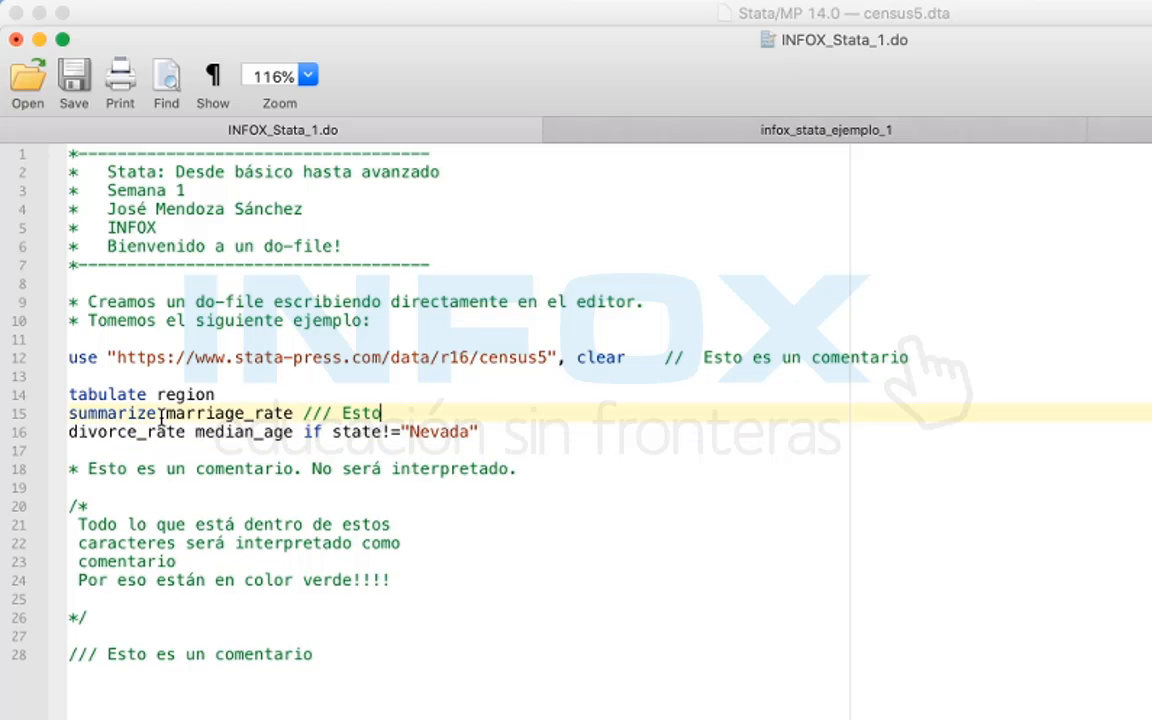
type(" es un comentario")
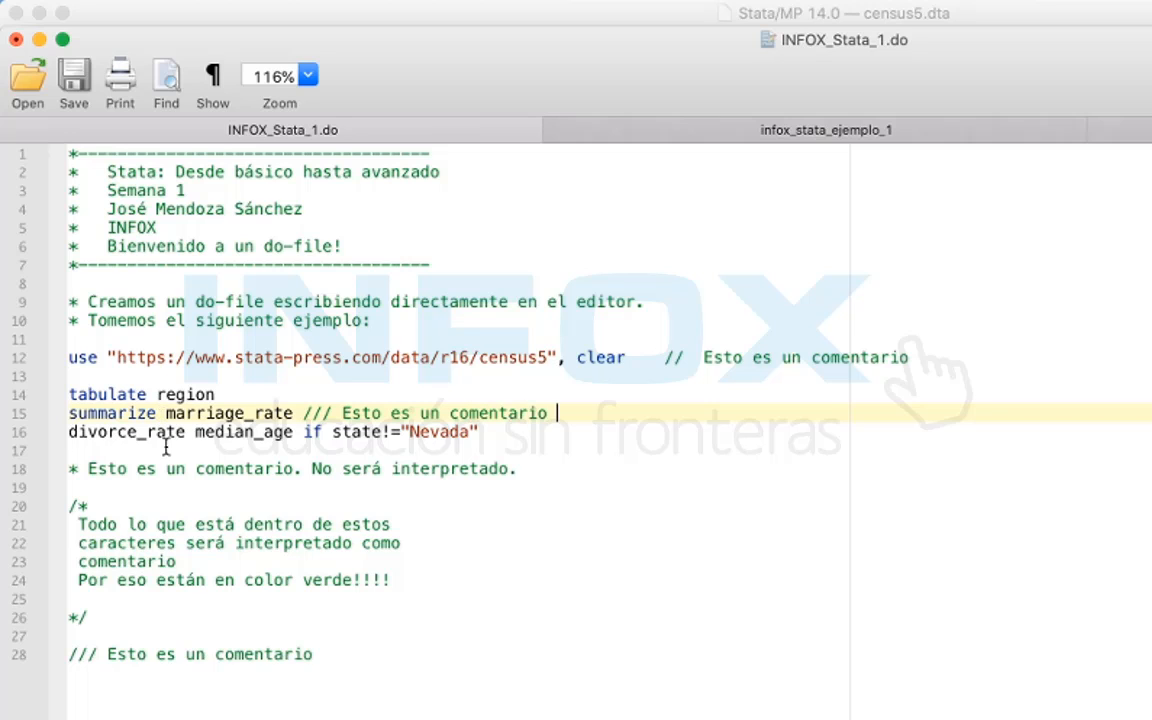
Step: Insert a blank line between the tabulate region command and the summarize command
left_click(235, 381)
key("Down")
key("Up")
key("Down")
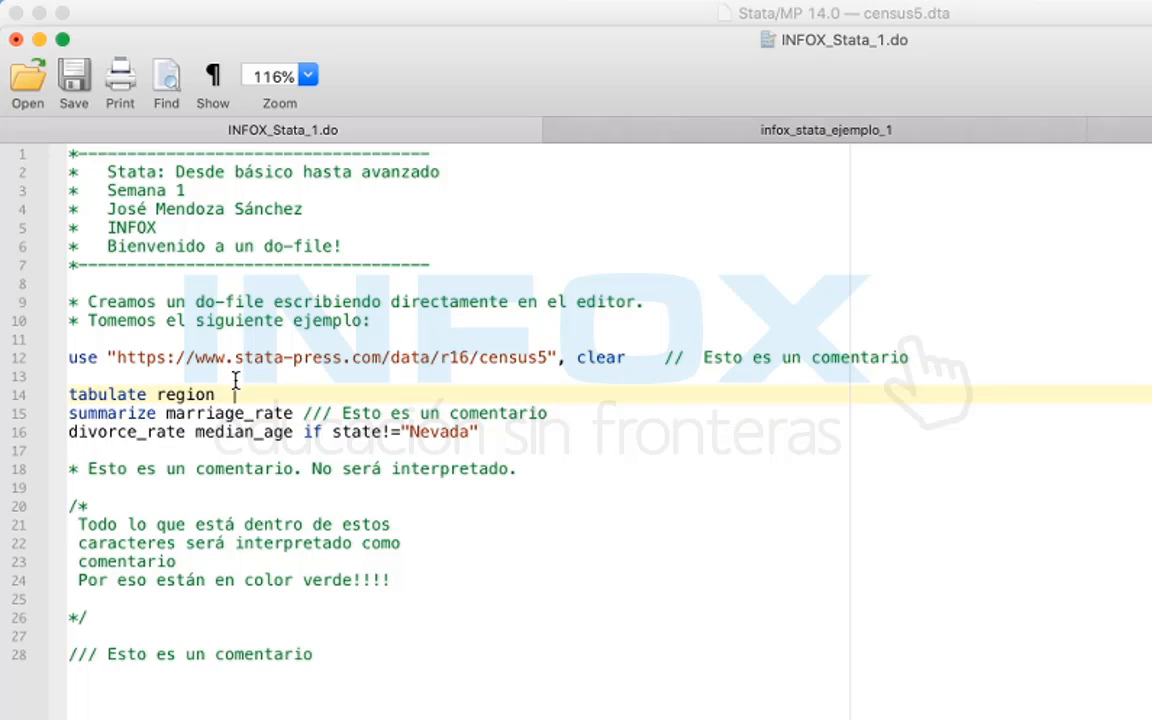
key("Down")
key("Return")
key("Up")
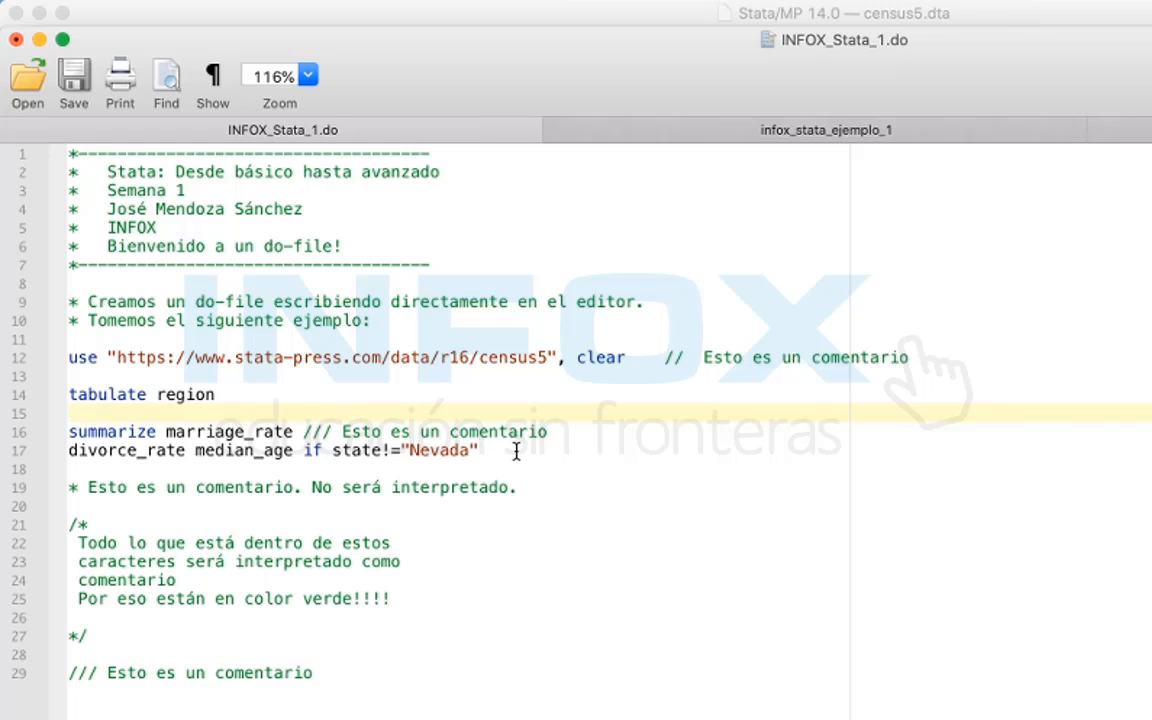
Step: Highlight the /// comment and its slashes on line 16, and compare them with the // on line 12
left_click_drag(304, 432, 647, 433)
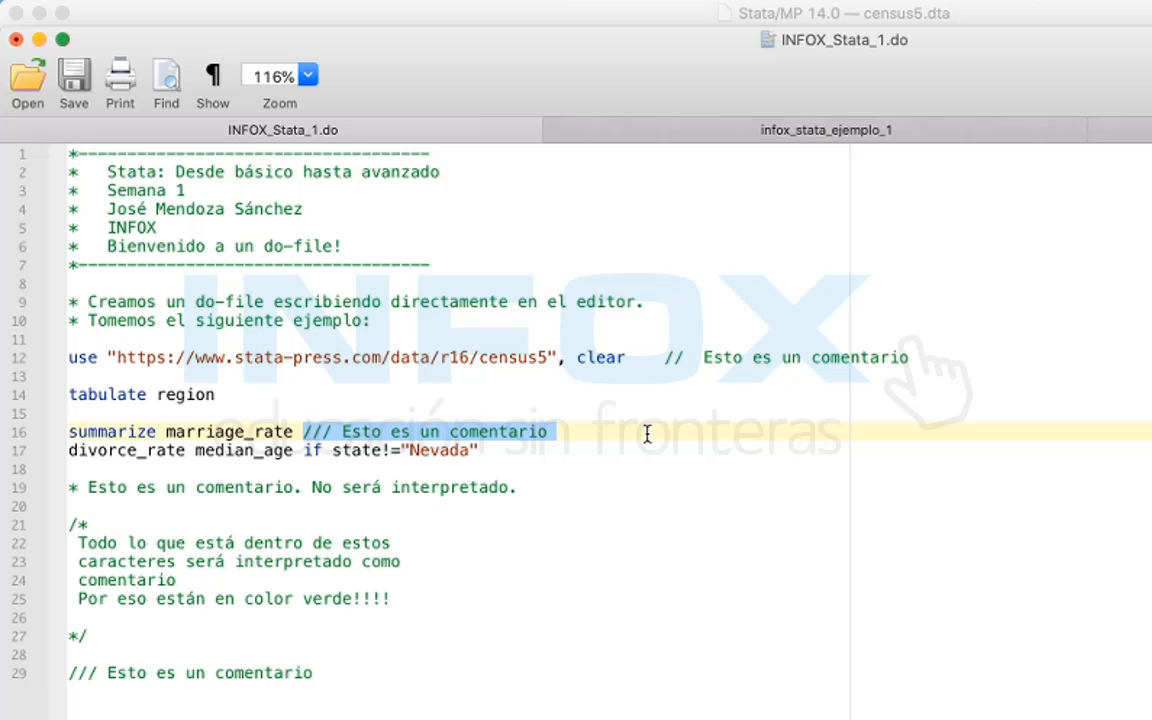
left_click_drag(334, 431, 304, 429)
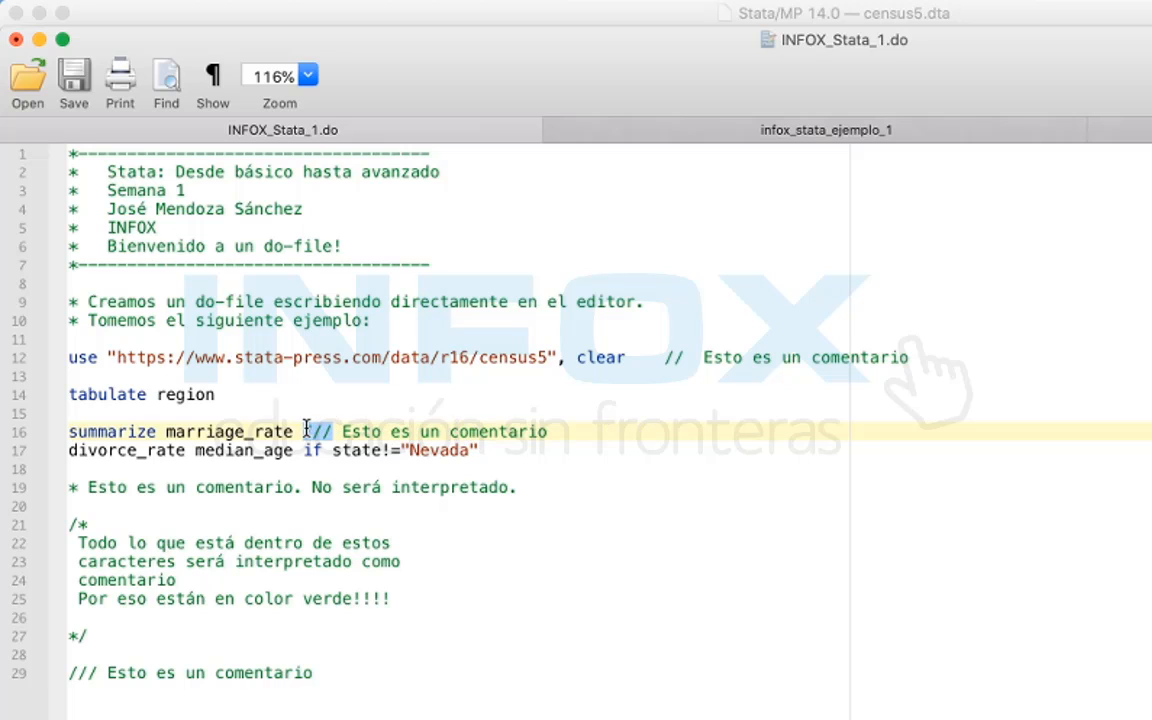
left_click(686, 354)
left_click_drag(686, 350, 662, 358)
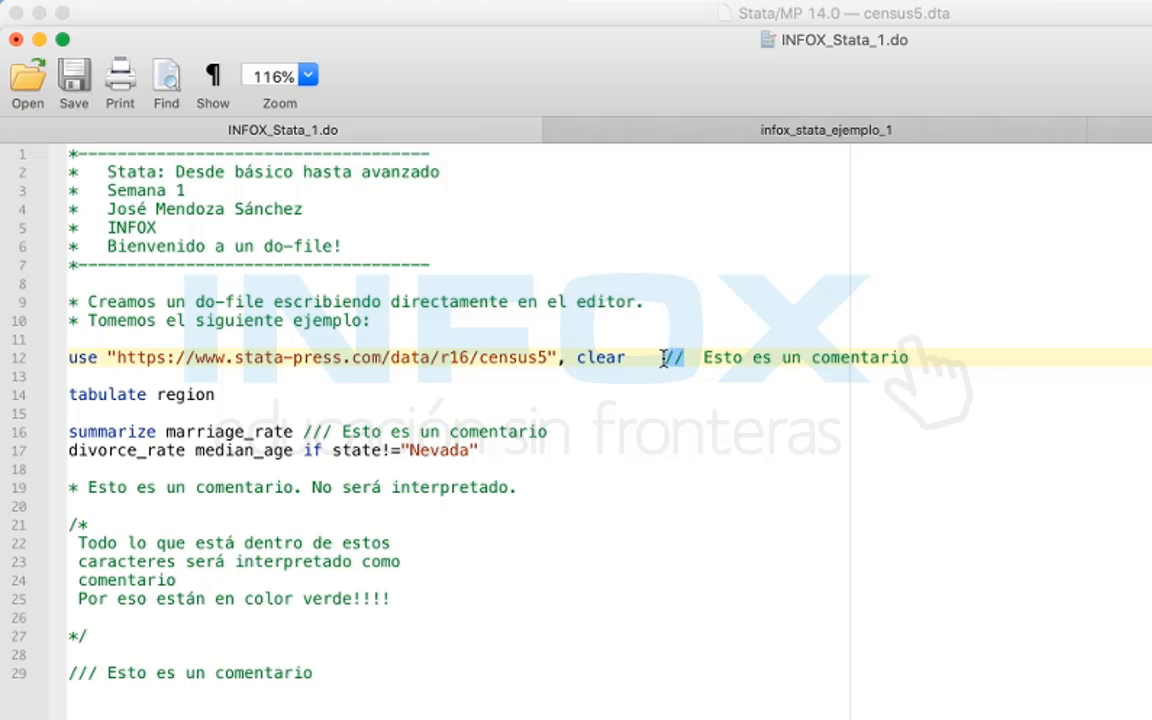
Step: Remove two extra spaces between clear and the // comment on line 12
left_click(662, 358)
key("BackSpace")
key("BackSpace")
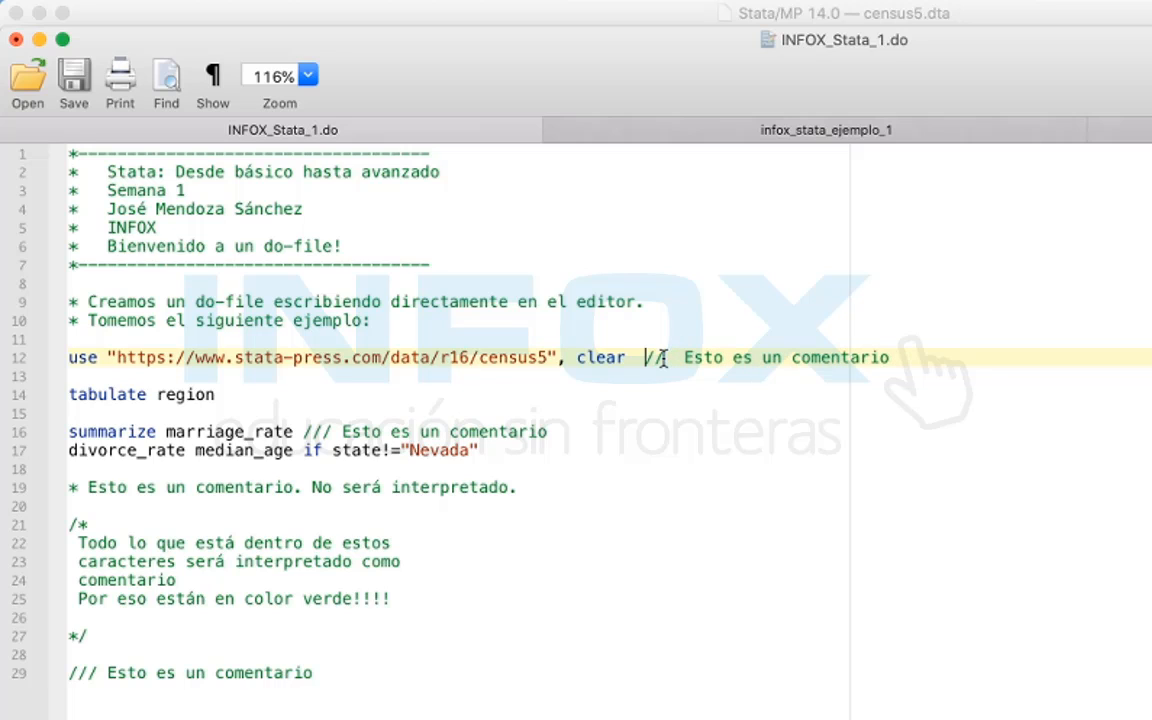
Step: Run the two-line summarize command on lines 16 and 17, and inspect its output in the Results window
left_click(304, 431)
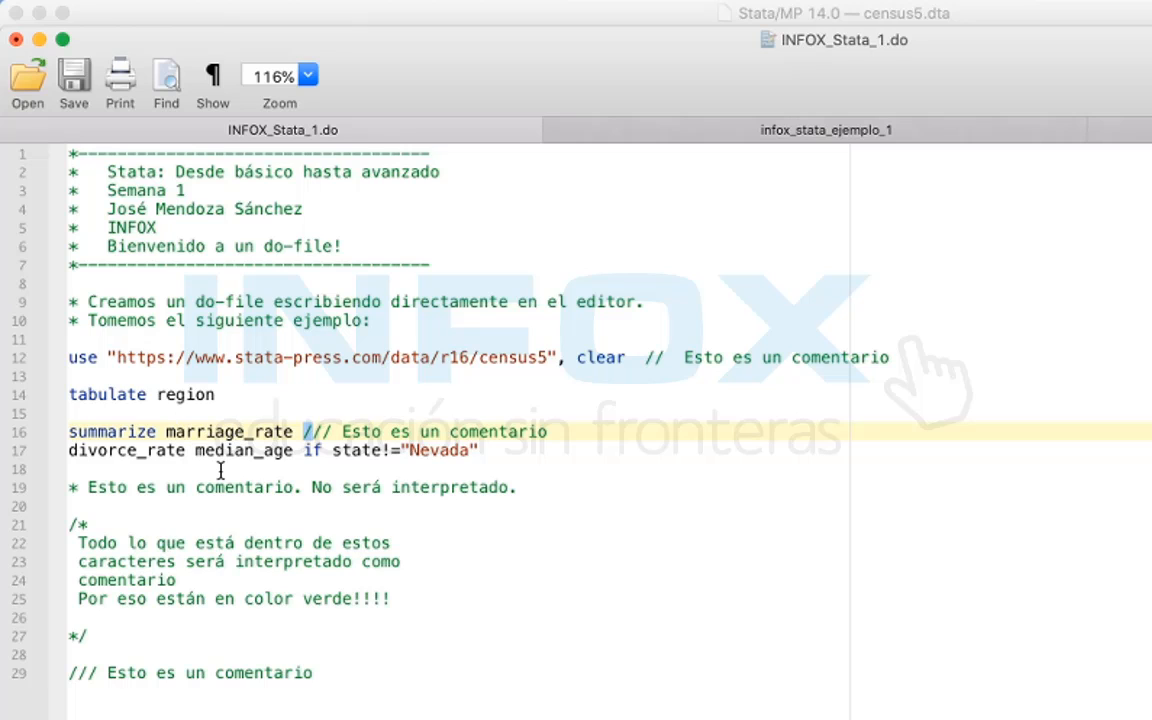
left_click(581, 433)
left_click(545, 455)
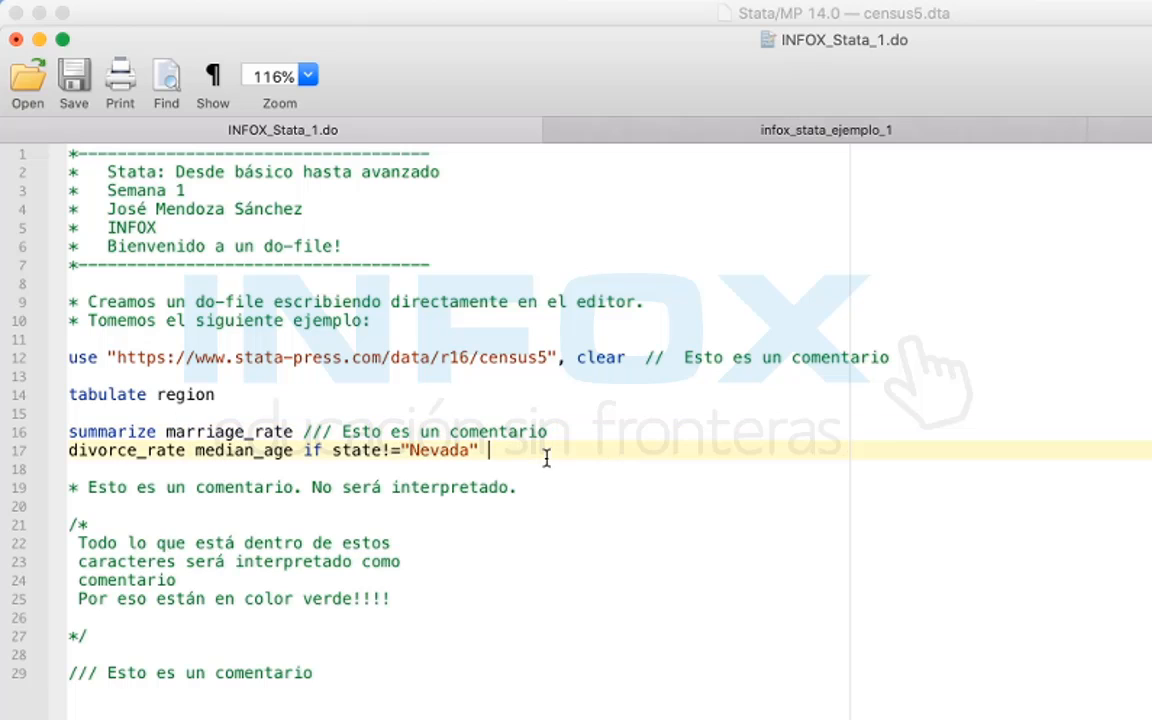
left_click_drag(545, 455, 2, 436)
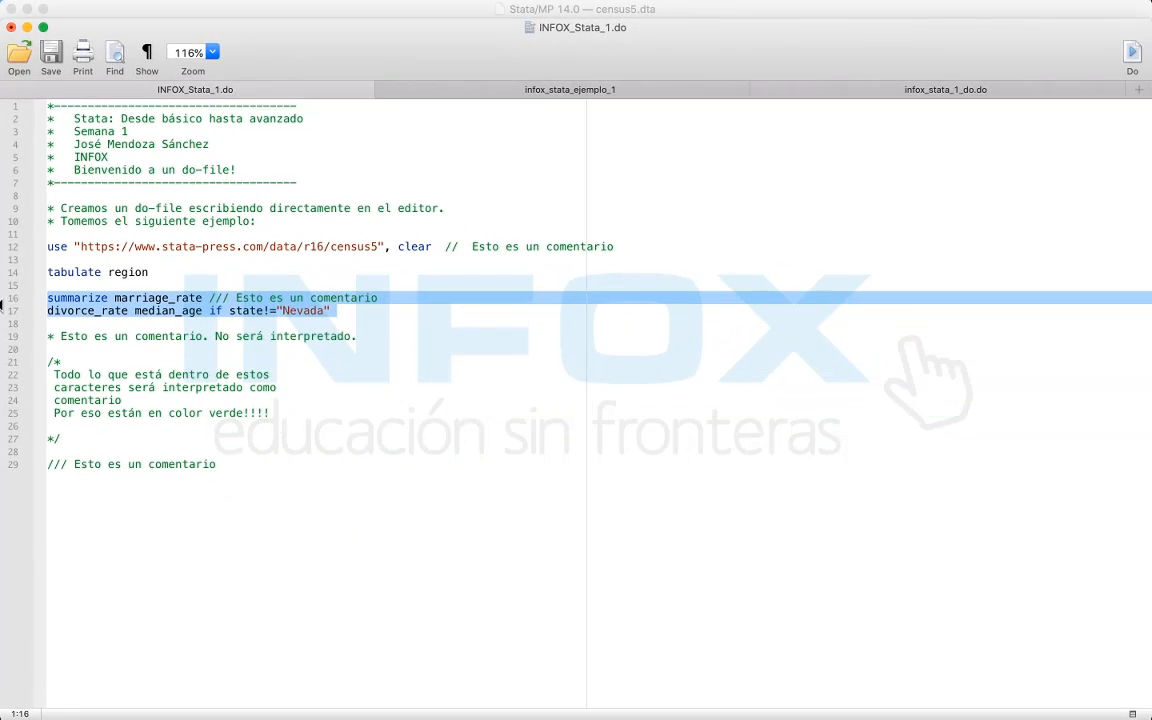
key("super+shift+d")
key("ctrl+Up")
left_click(260, 368)
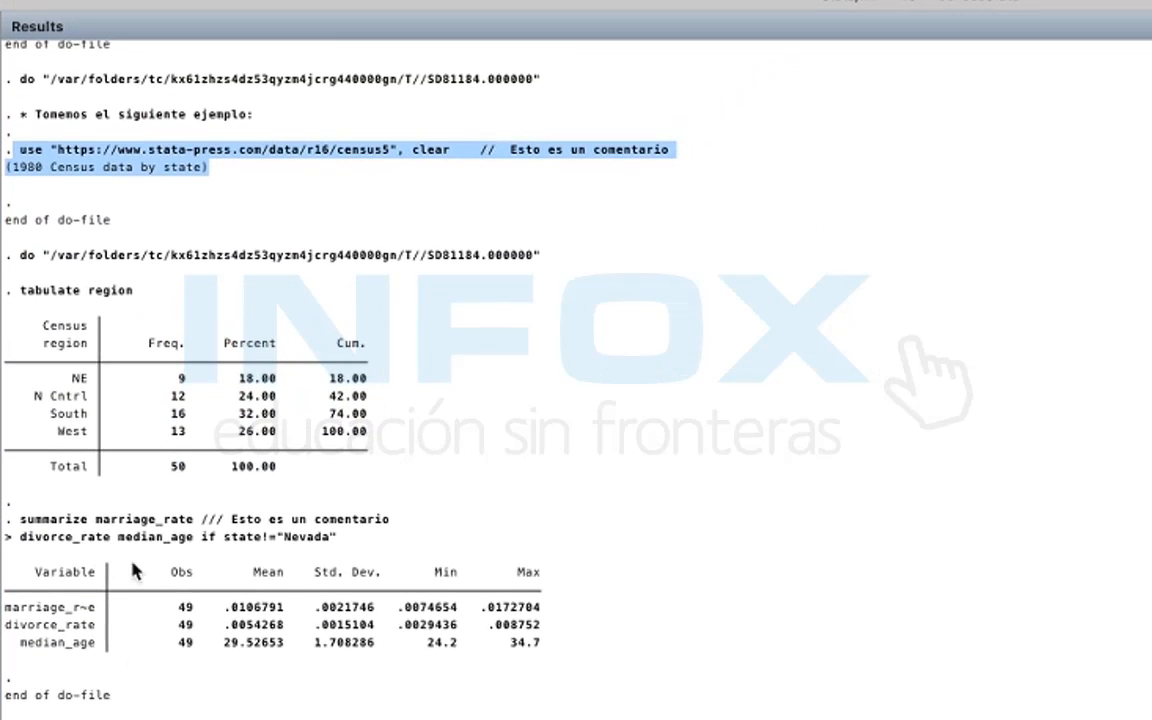
left_click_drag(248, 555, 244, 565)
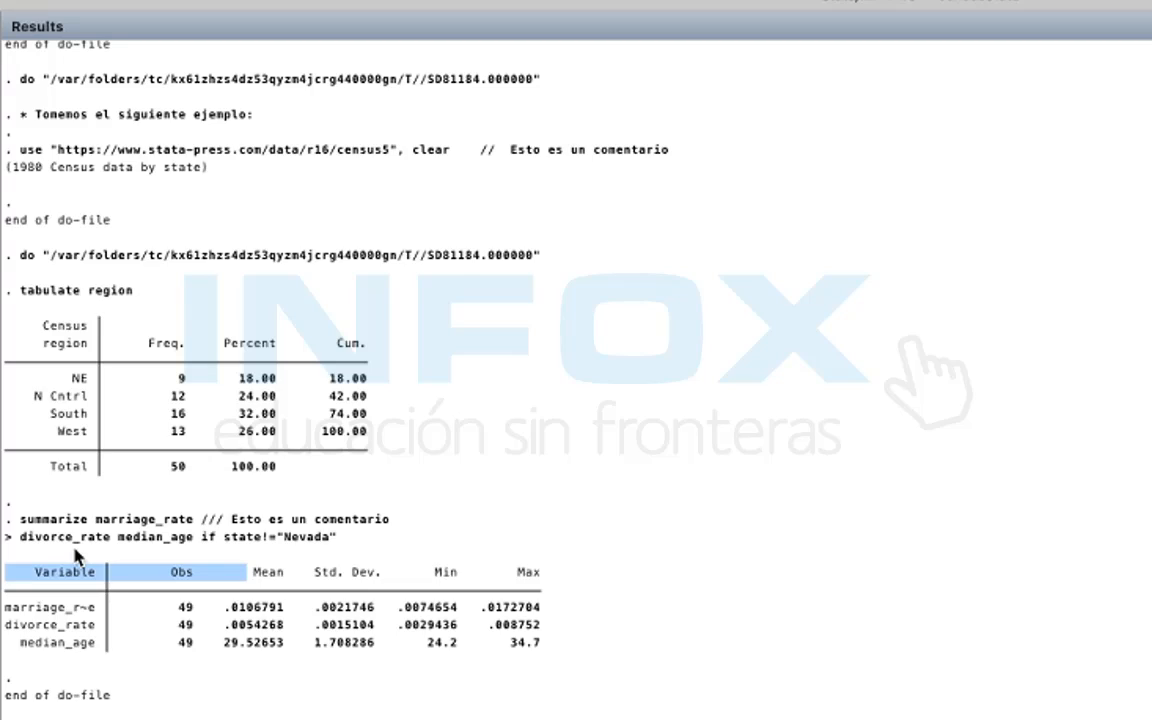
Step: Return to the do-file and highlight the split summarize command, including the /// after marriage_rate
key("ctrl+Up")
left_click(480, 500)
left_click(226, 486)
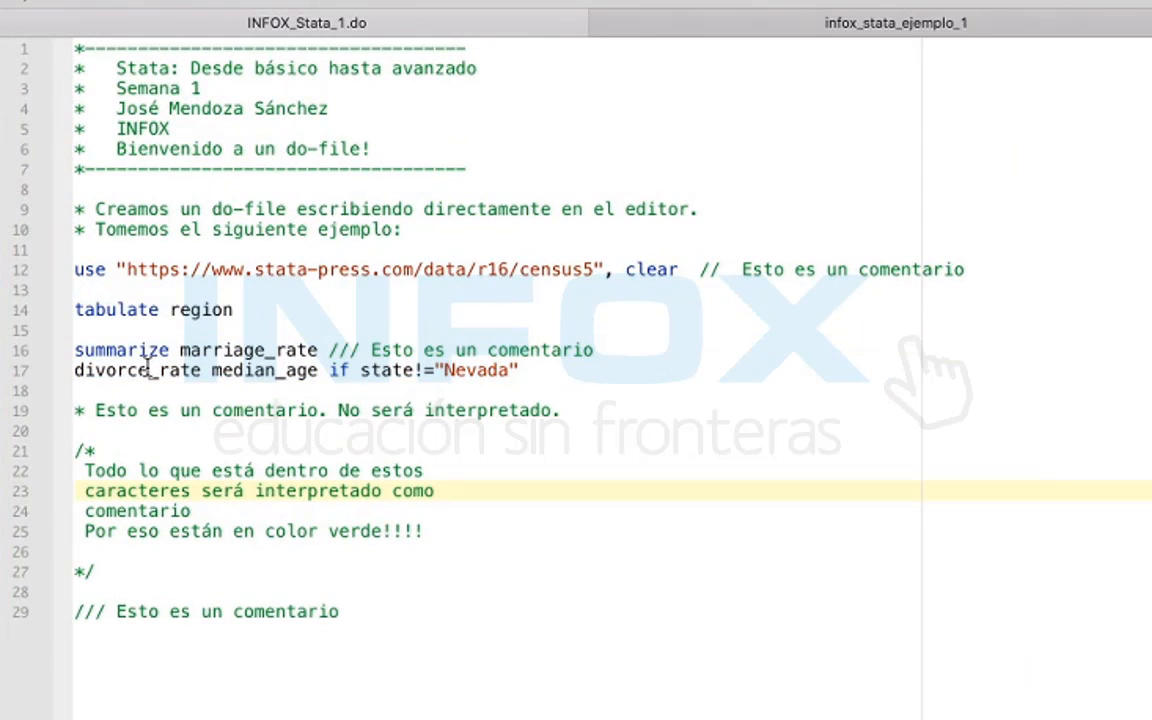
left_click_drag(42, 372, 25, 358)
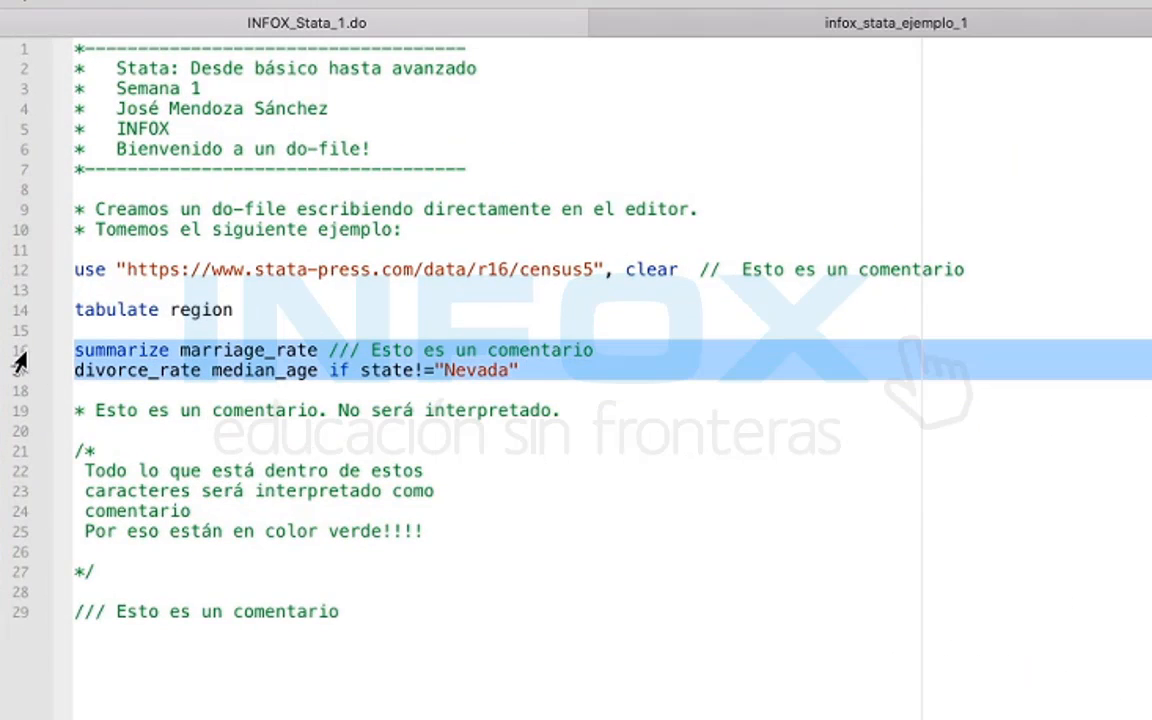
left_click(98, 350)
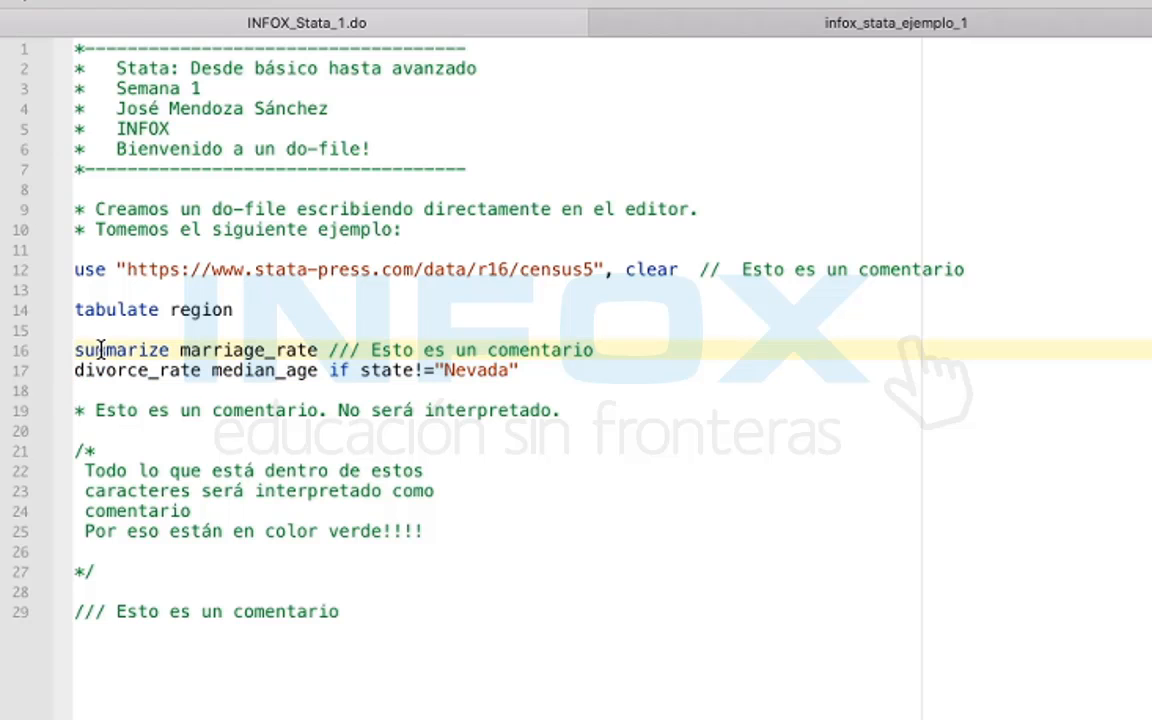
left_click_drag(361, 350, 327, 347)
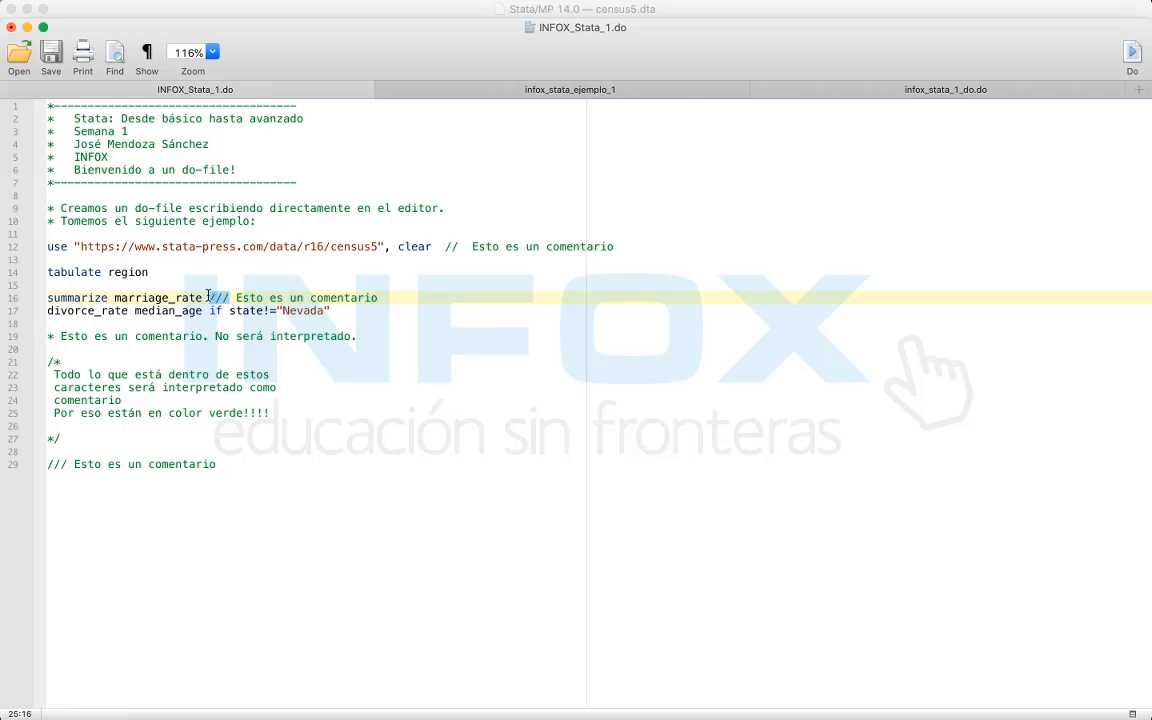
Step: Switch to infox_stata_1_do.do and compare its run command on line 13 with the do commands on lines 9 and 11
left_click(950, 93)
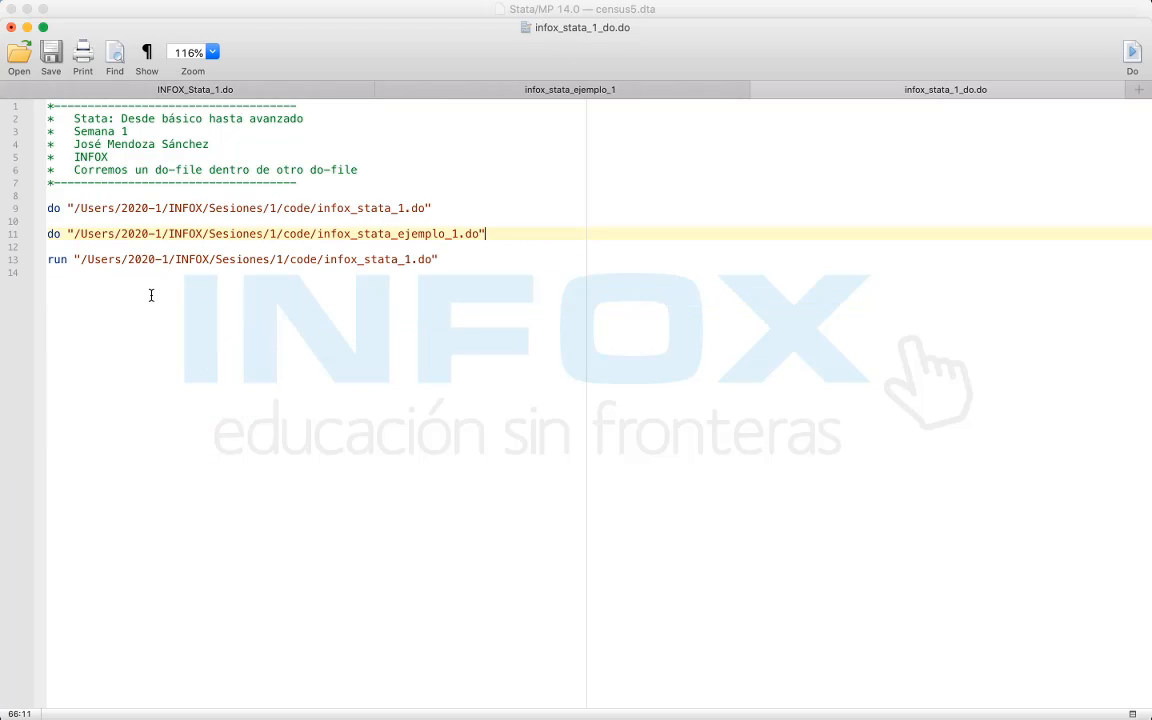
left_click(42, 262)
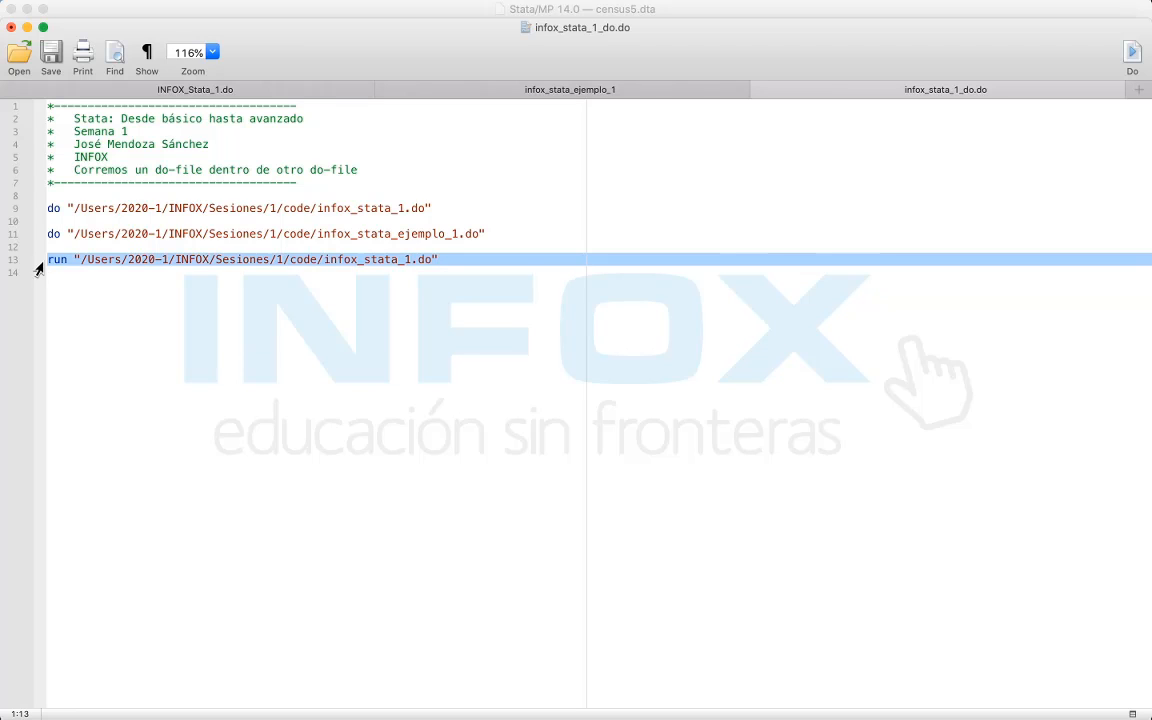
left_click(61, 259)
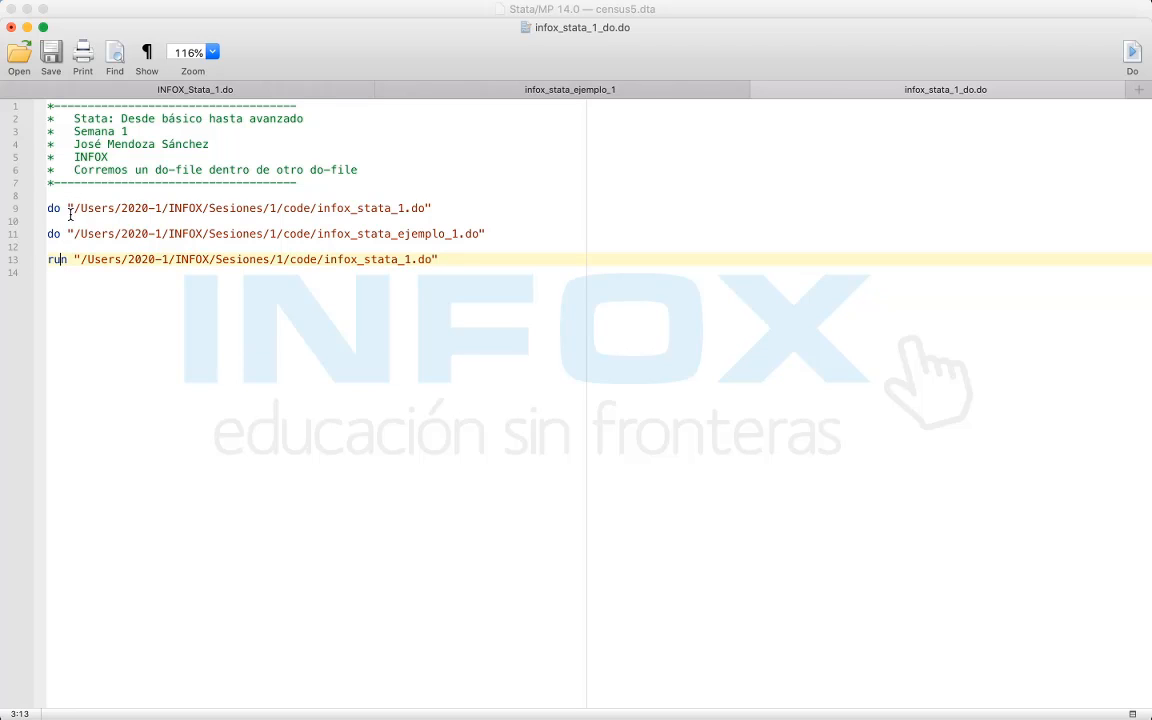
left_click_drag(58, 242, 73, 211)
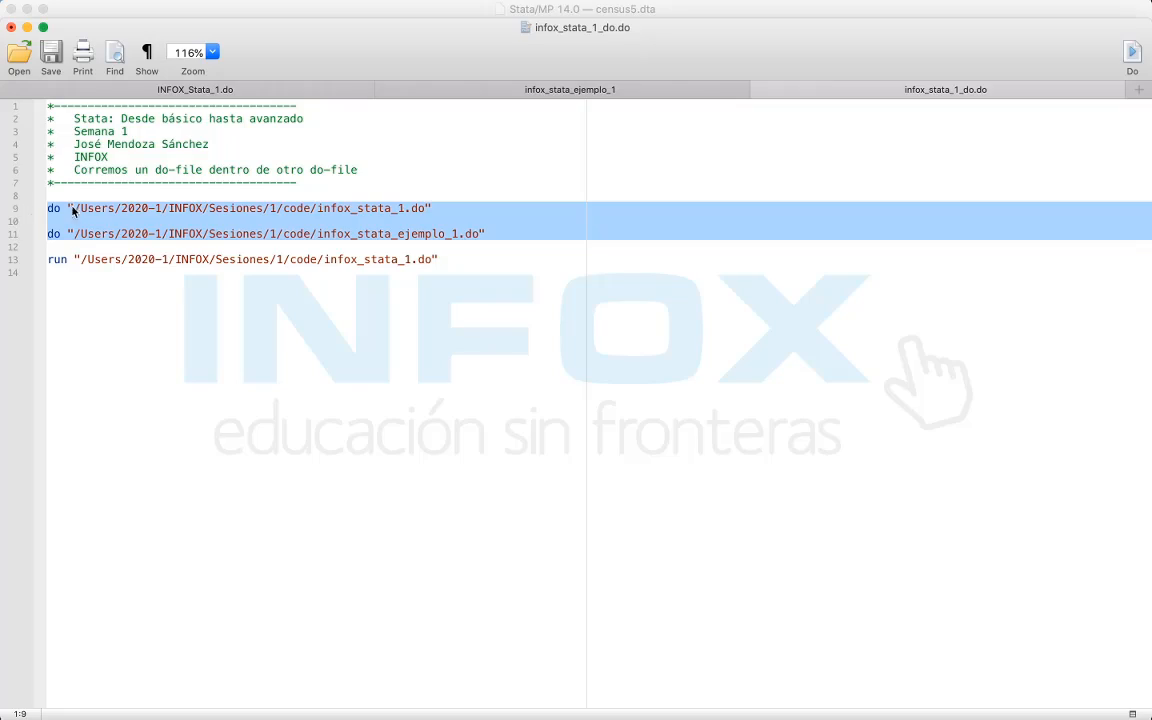
left_click(59, 233)
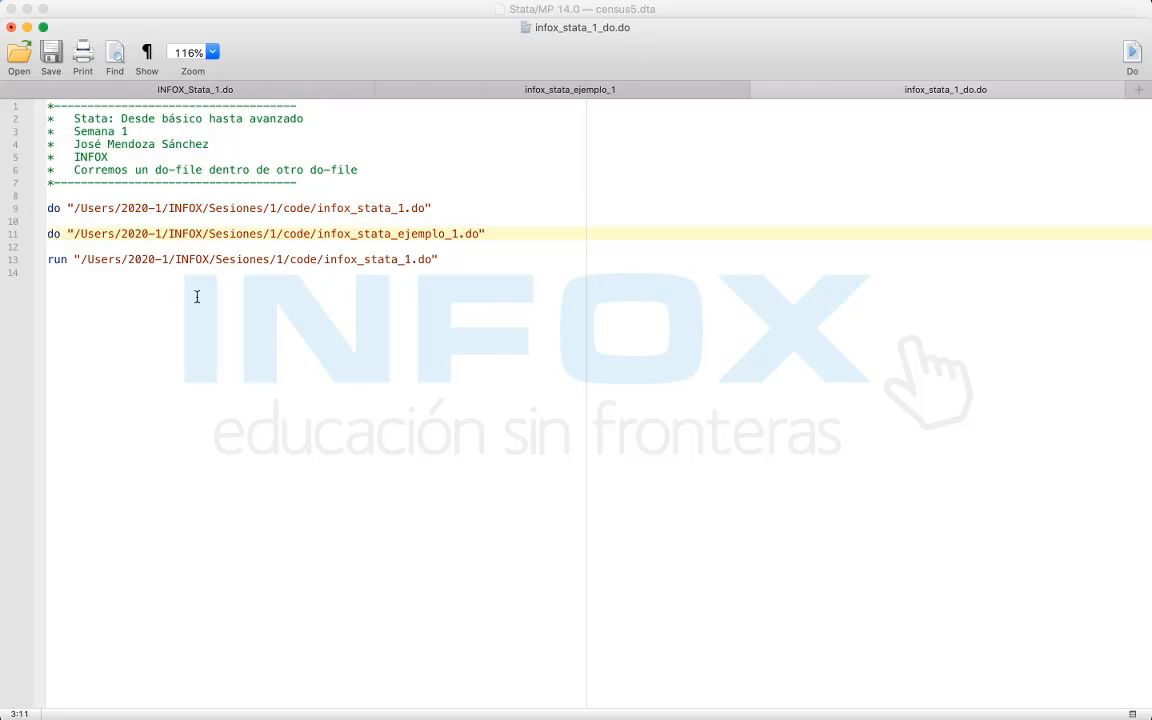
key("ctrl+Up")
left_click(305, 412)
key("ctrl+Up")
left_click(392, 324)
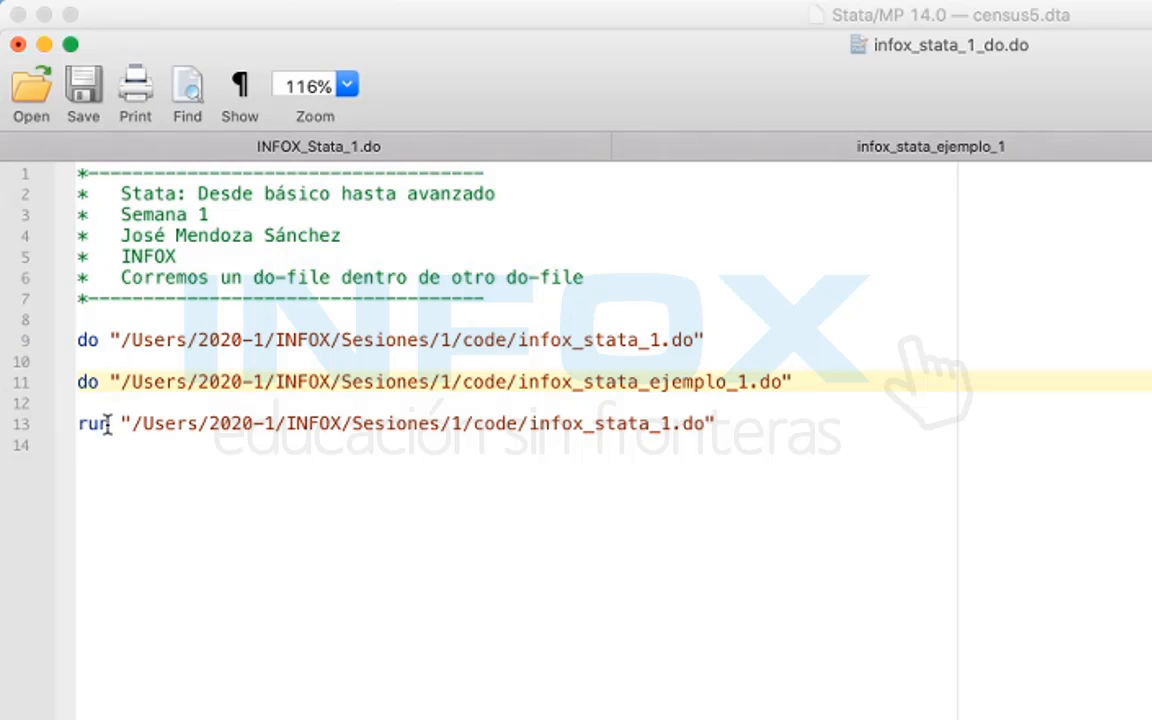
left_click_drag(107, 425, 76, 423)
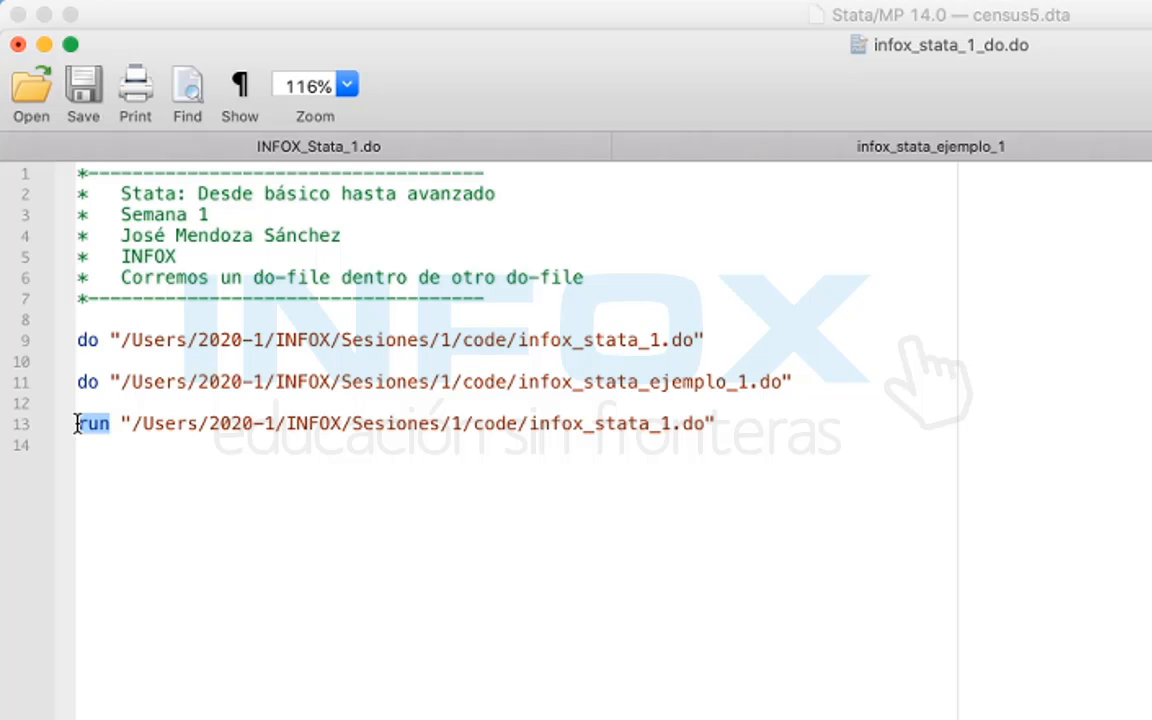
Step: Execute the do command for infox_stata_ejemplo_1.do on line 11 and the run command for infox_stata_1.do on line 13, and check their output
key("Down")
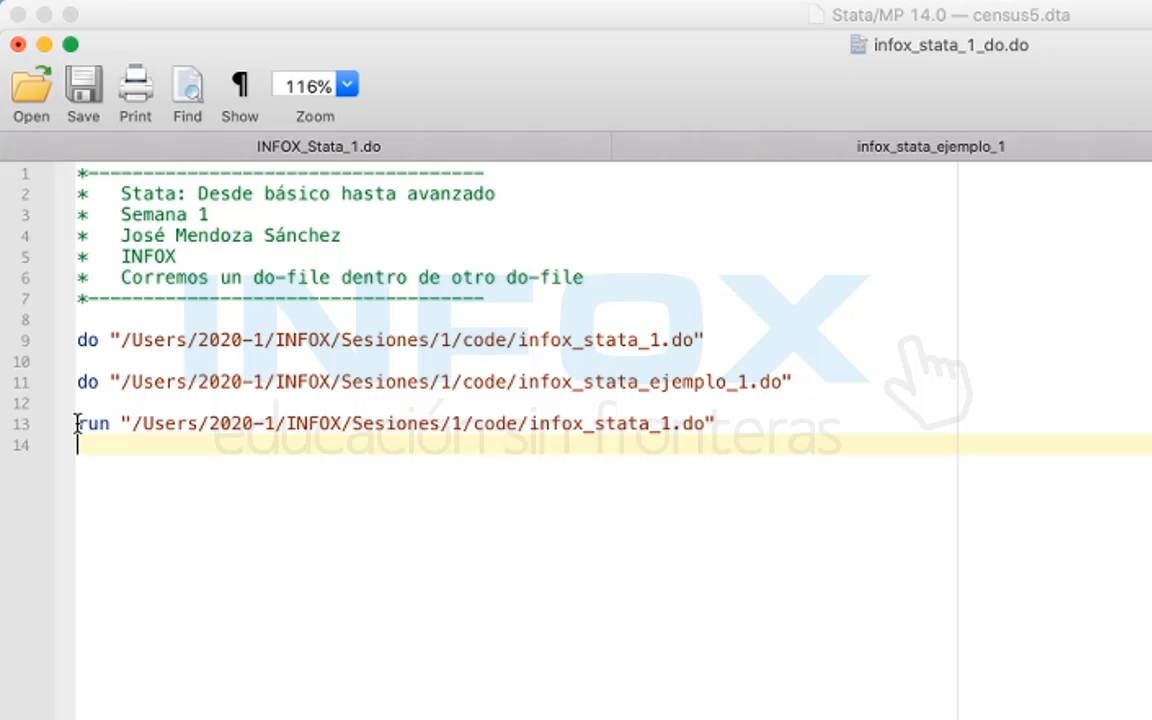
key("Up")
key("Up")
key("Up")
key("shift+Down")
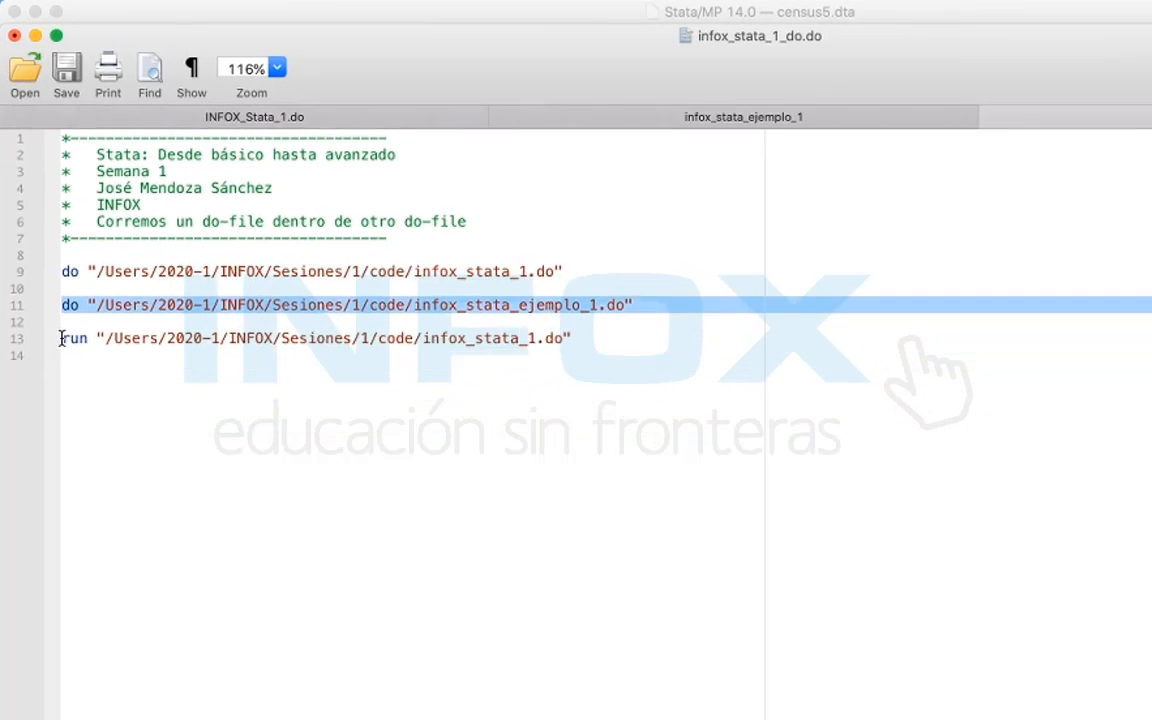
key("Down")
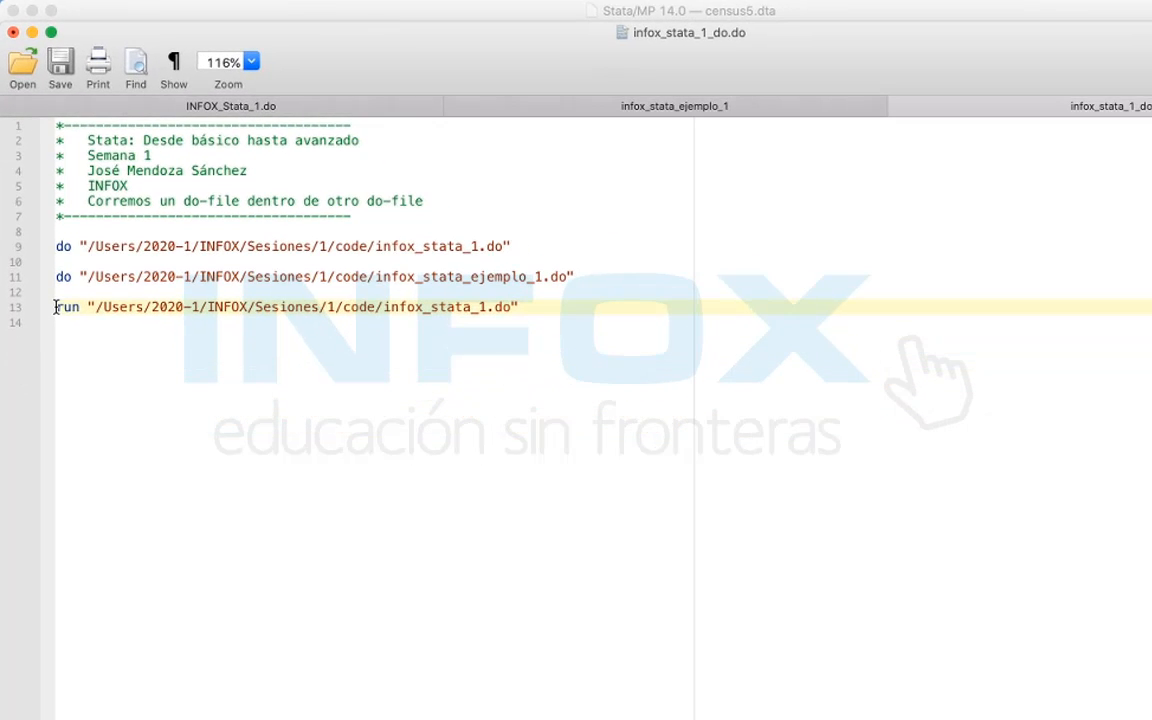
key("shift+Down")
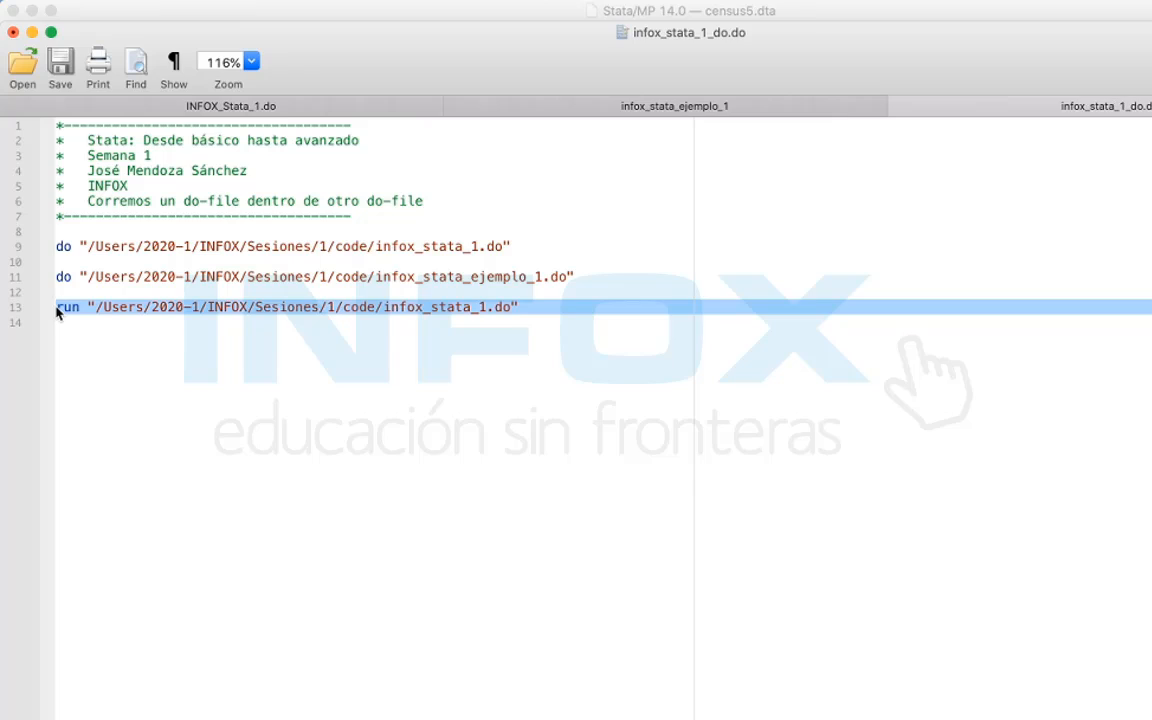
key("ctrl+Up")
left_click(473, 474)
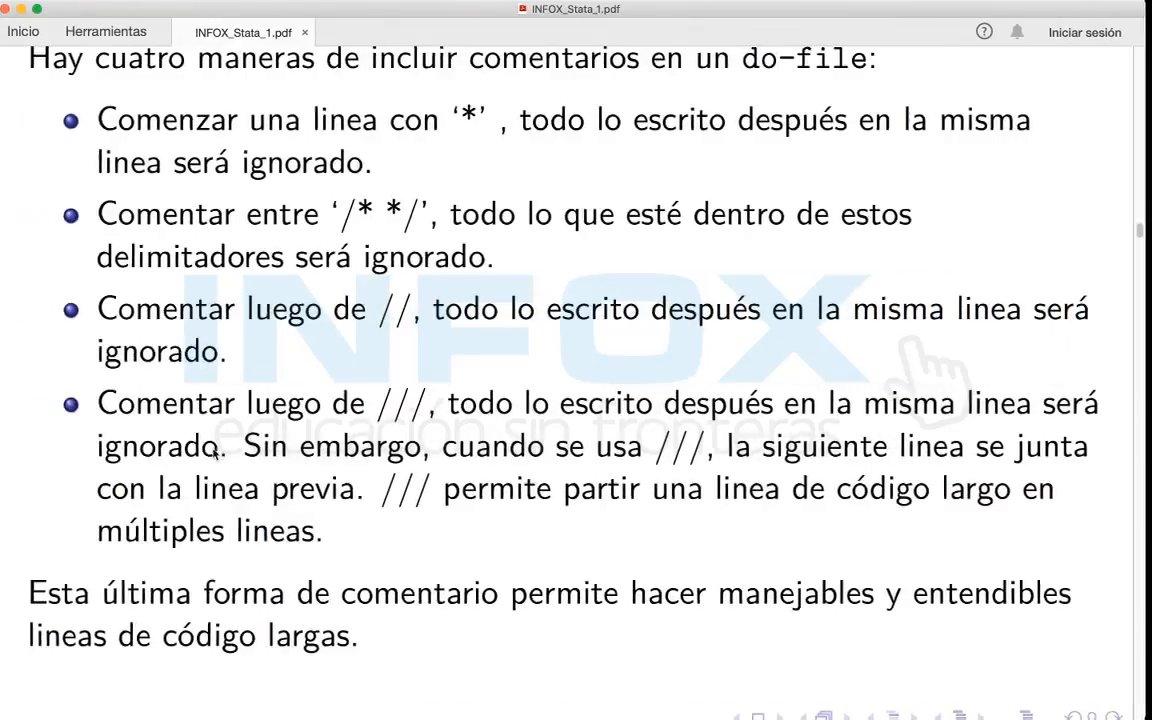
Step: Read the log-files slide in INFOX_Stata_1.pdf and review the earlier commands and output in Stata's Results window
scroll(576, 360, "down", 5)
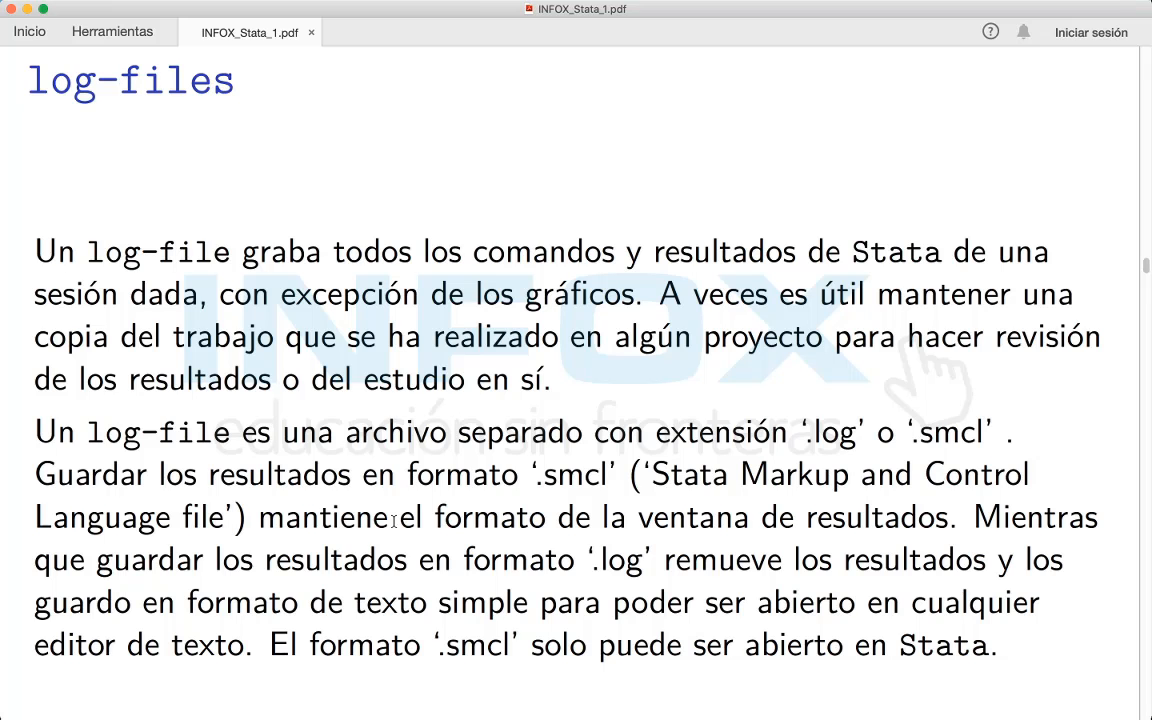
key("ctrl+Right")
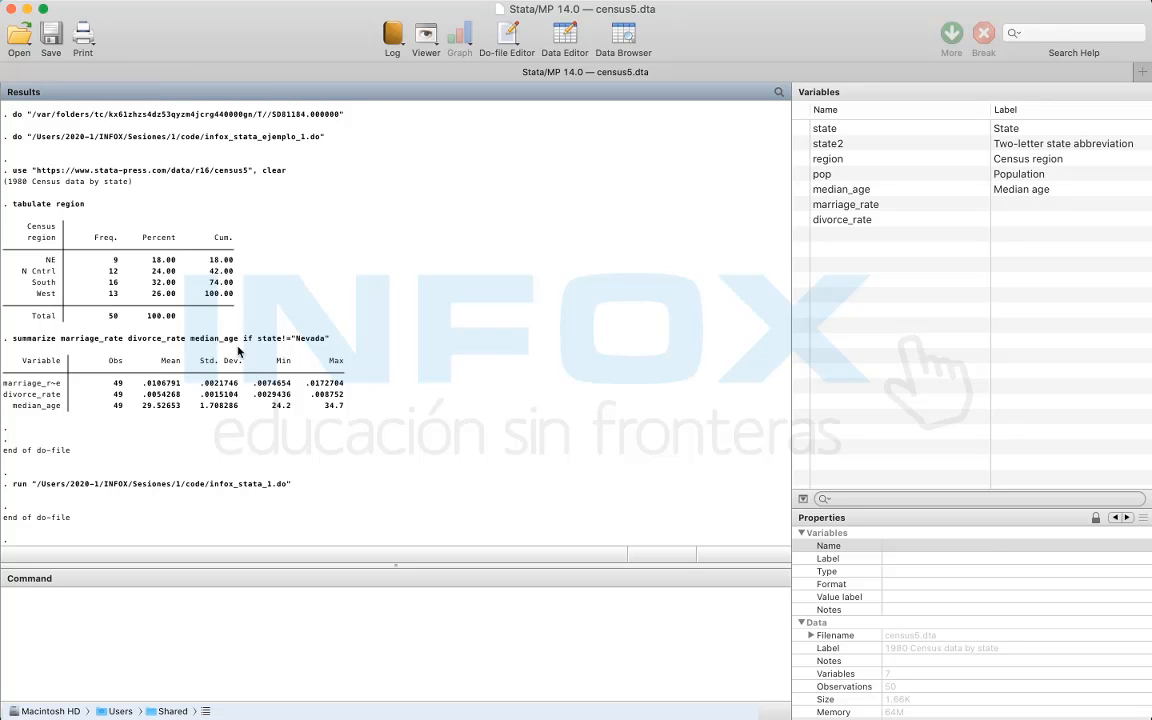
scroll(296, 375, "up", 5)
scroll(215, 327, "up", 5)
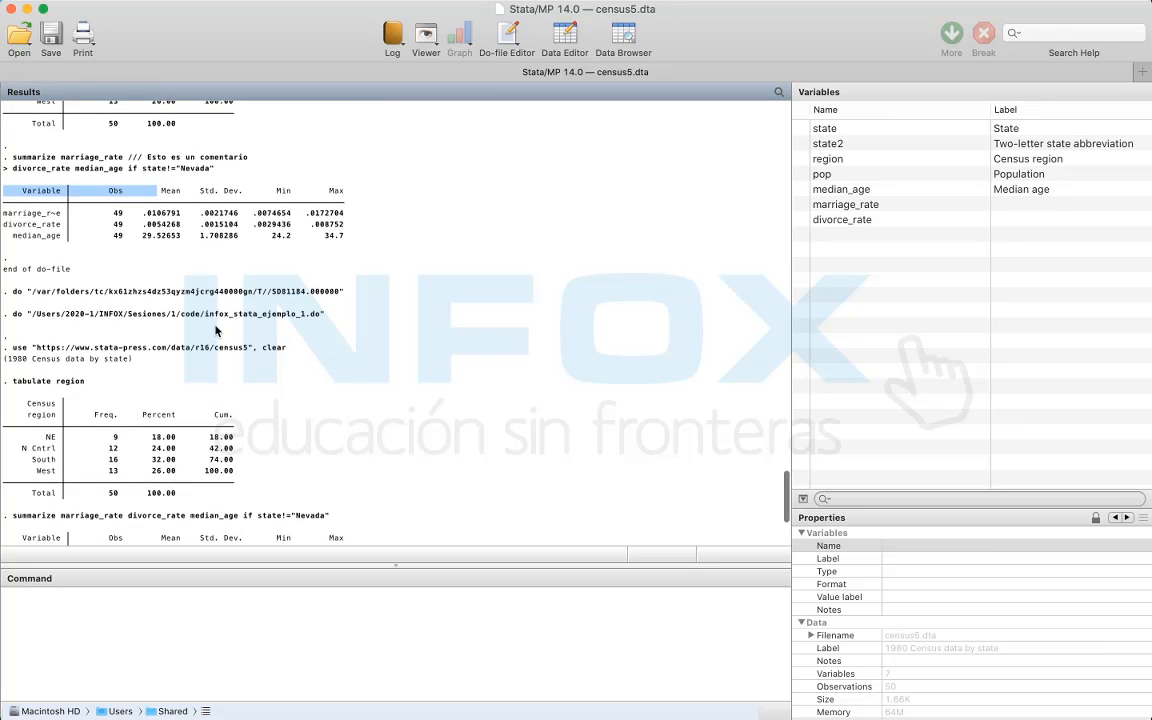
left_click(193, 466)
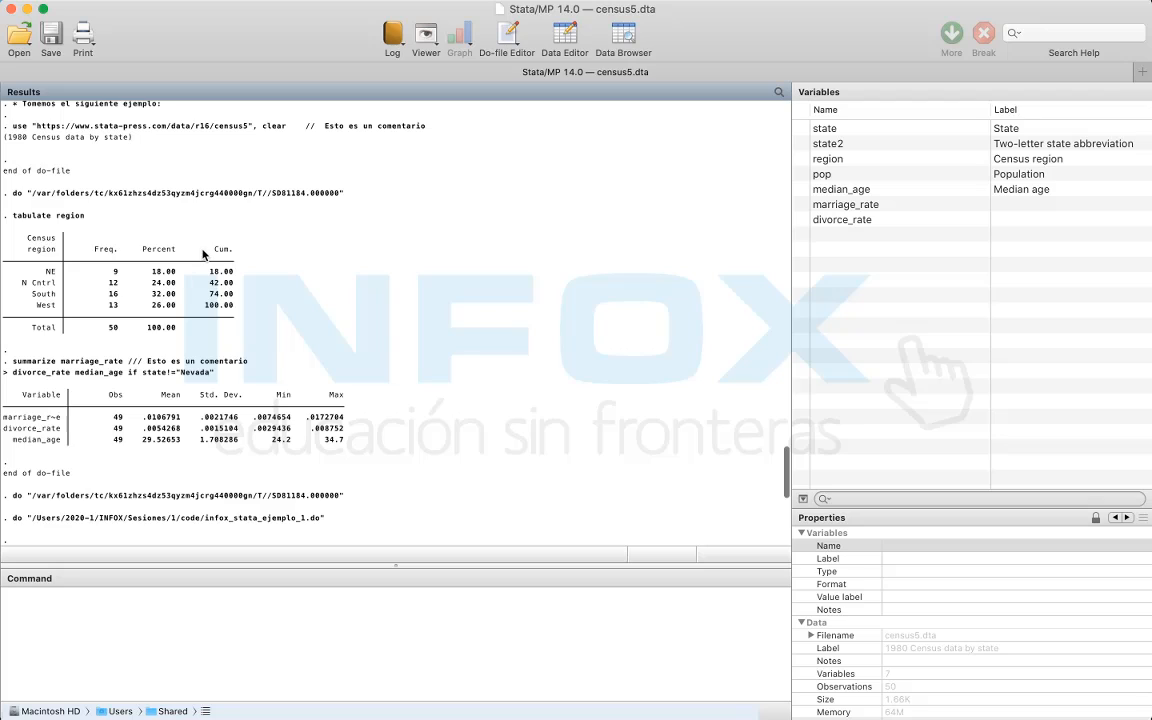
key("ctrl+Left")
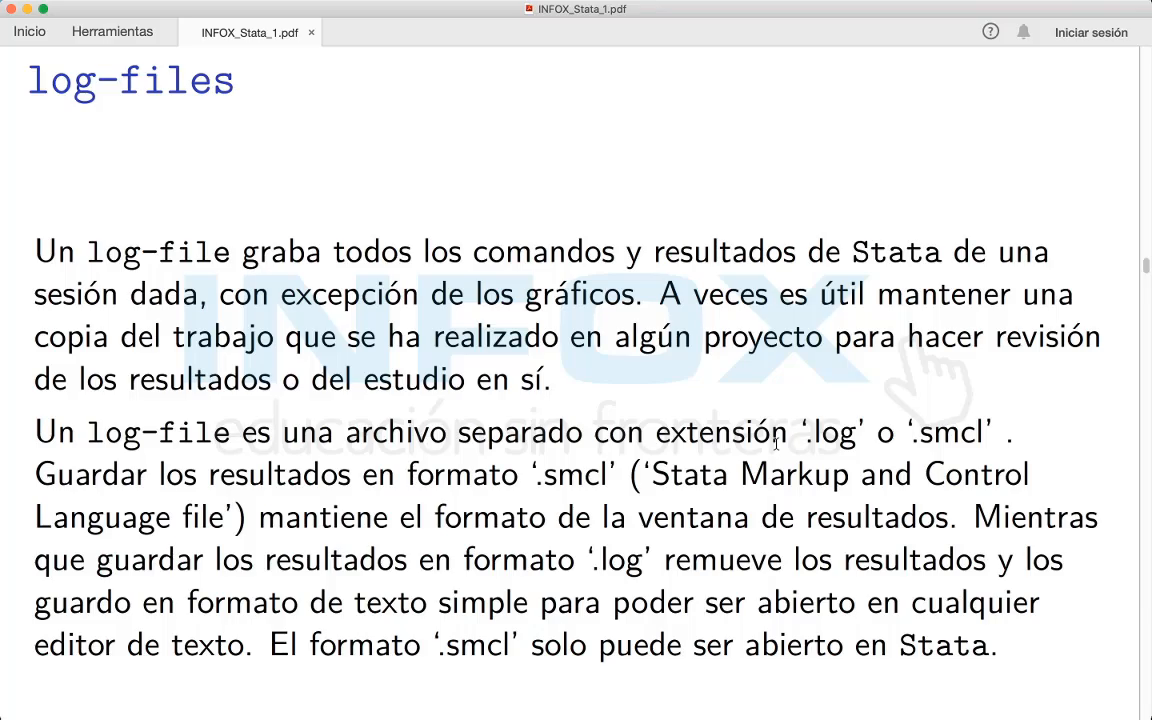
Step: Return to the Do-file Editor and close infox_stata_ejemplo_1 and infox_stata_1_do.do, keeping only INFOX_Stata_1.do open
key("ctrl+Right")
key("ctrl+Right")
key("ctrl+Left")
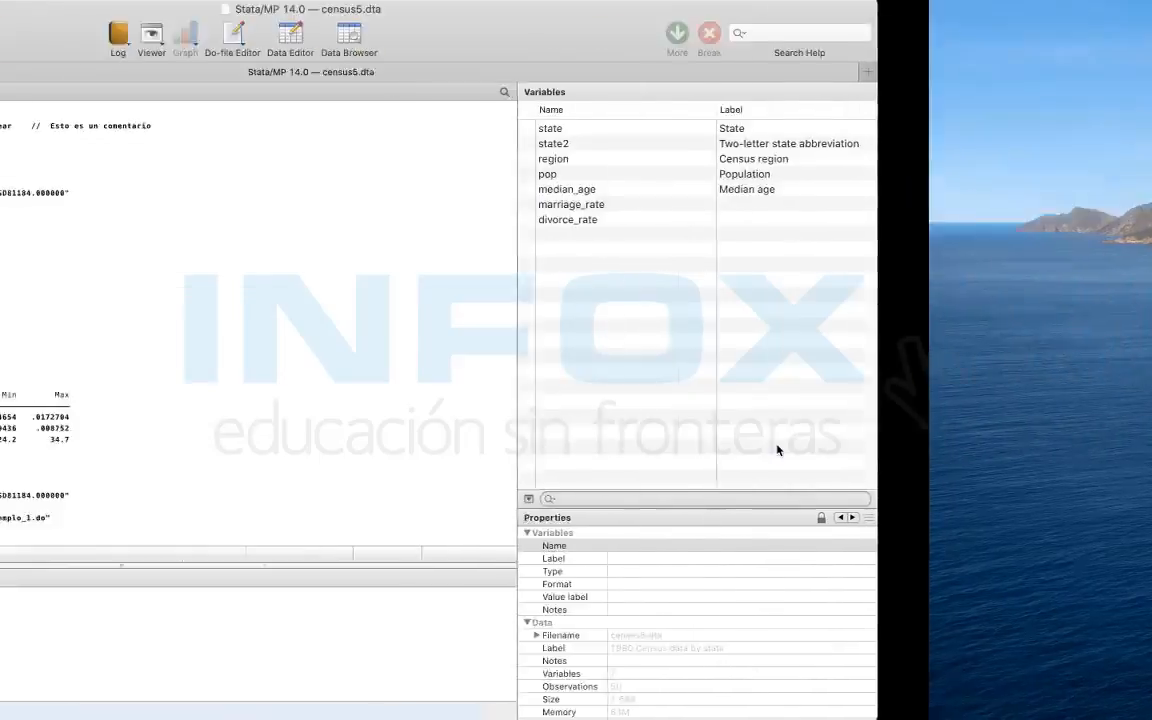
key("ctrl+Up")
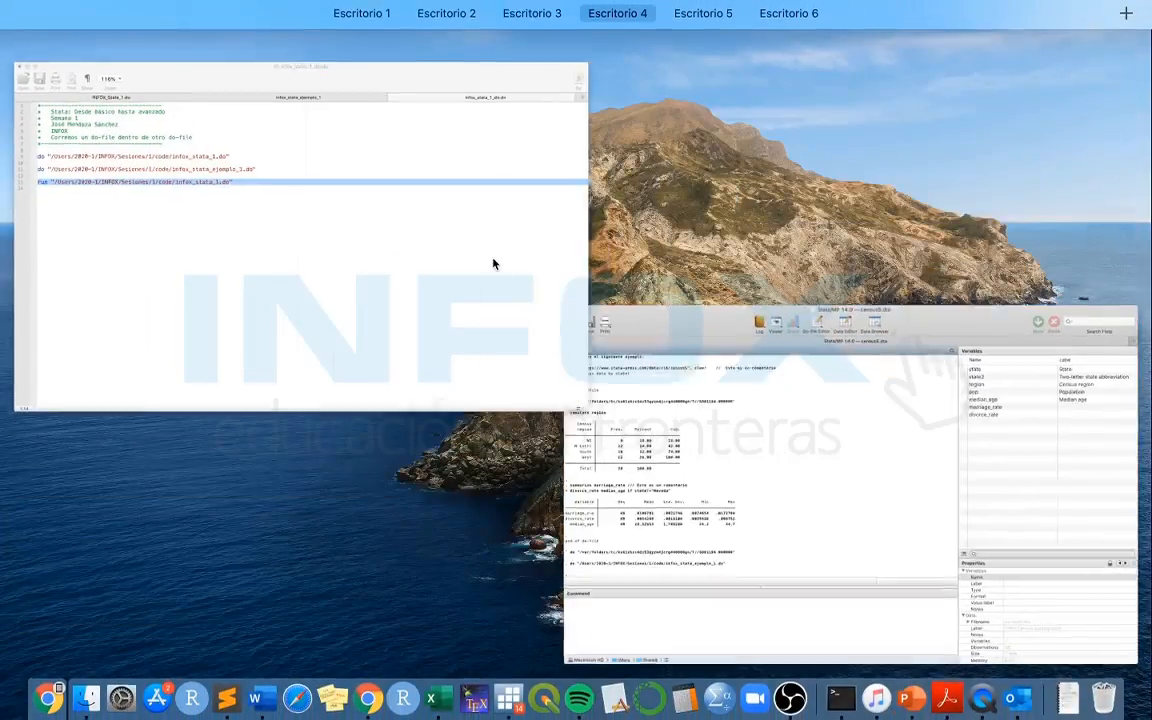
left_click(494, 262)
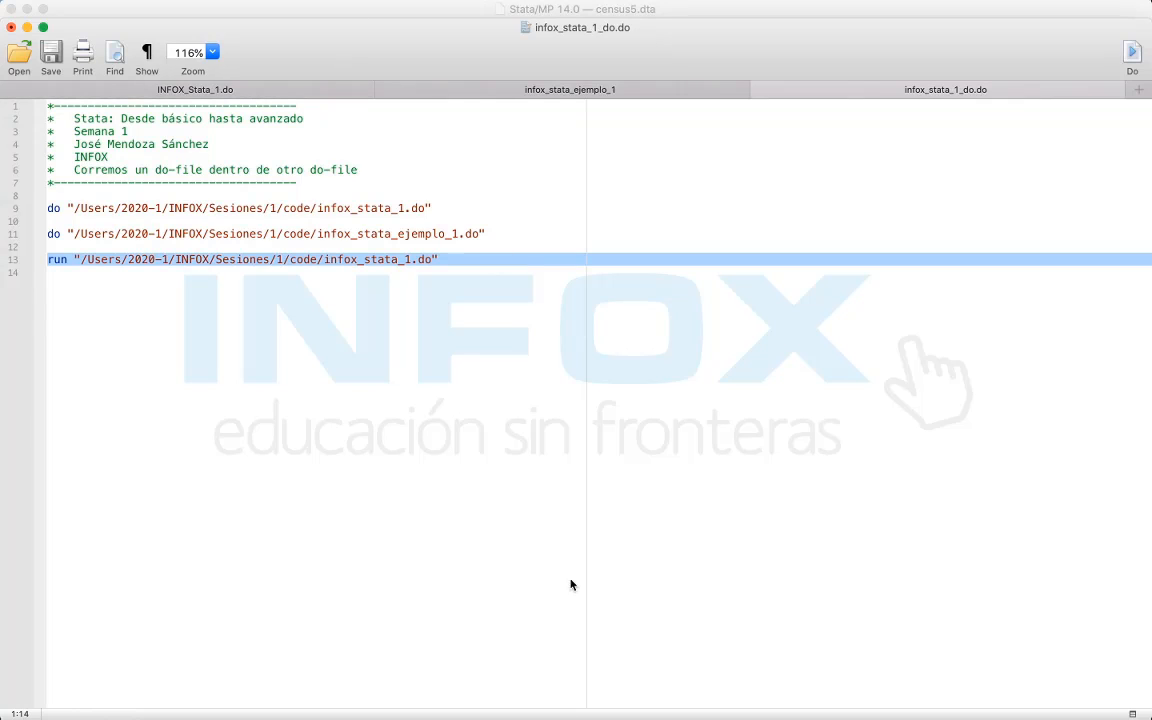
left_click(758, 90)
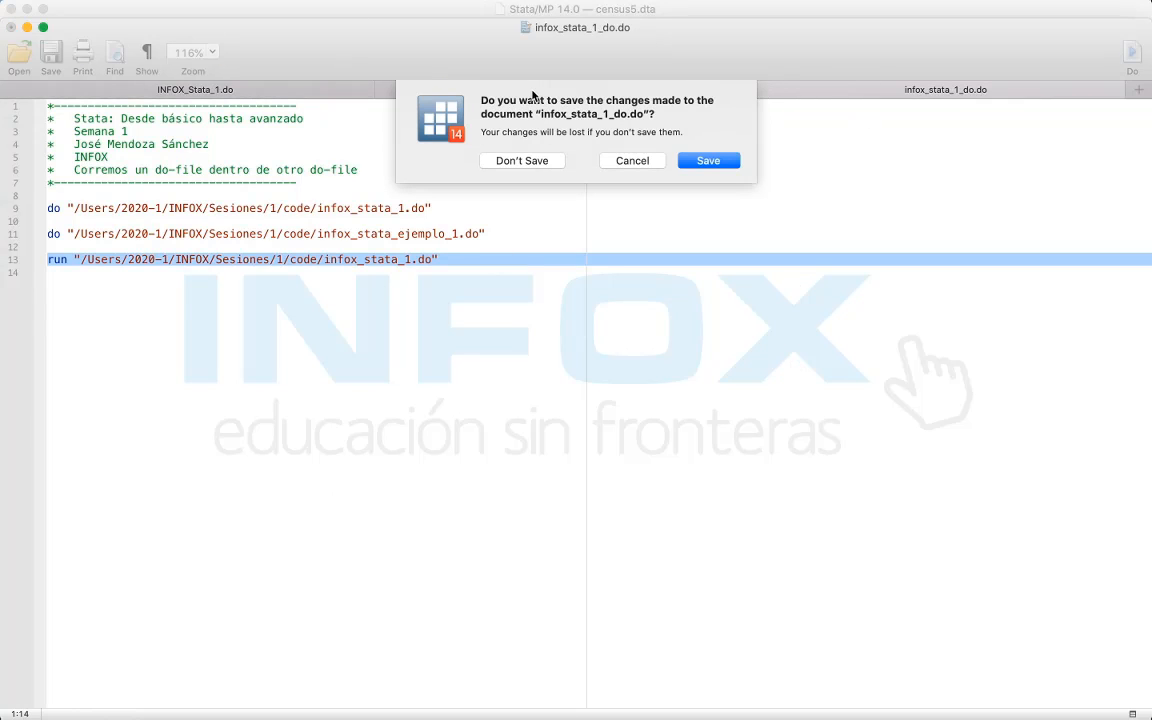
left_click(636, 162)
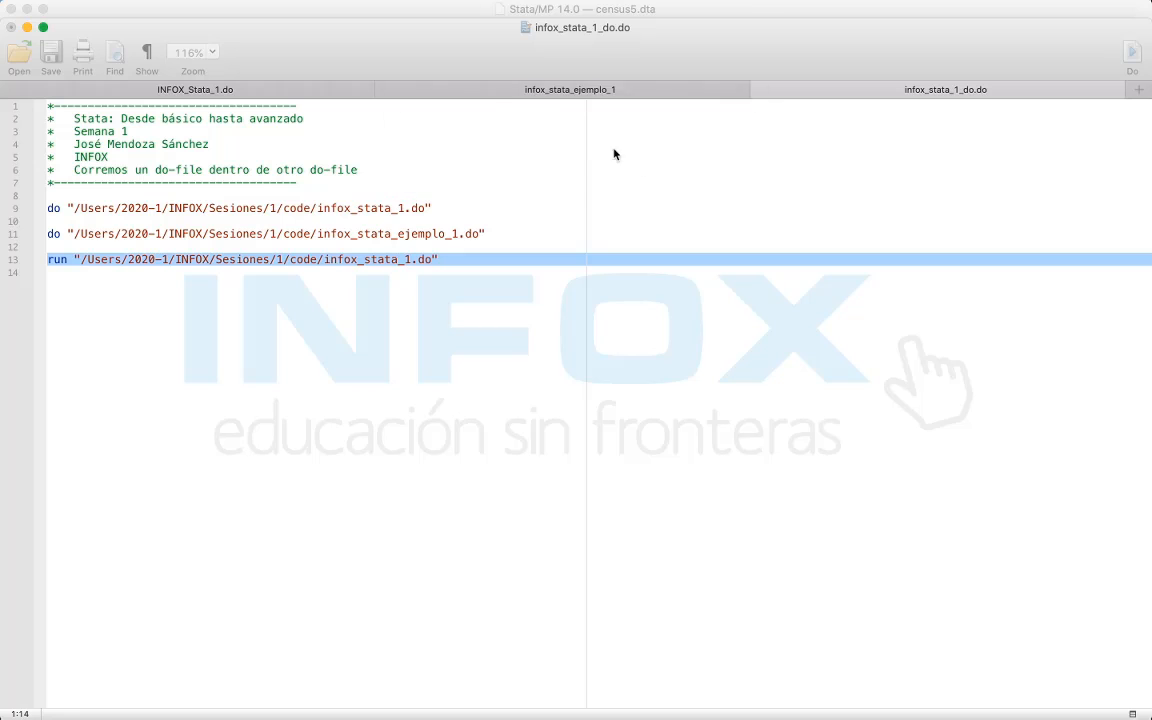
left_click(479, 90)
left_click(384, 90)
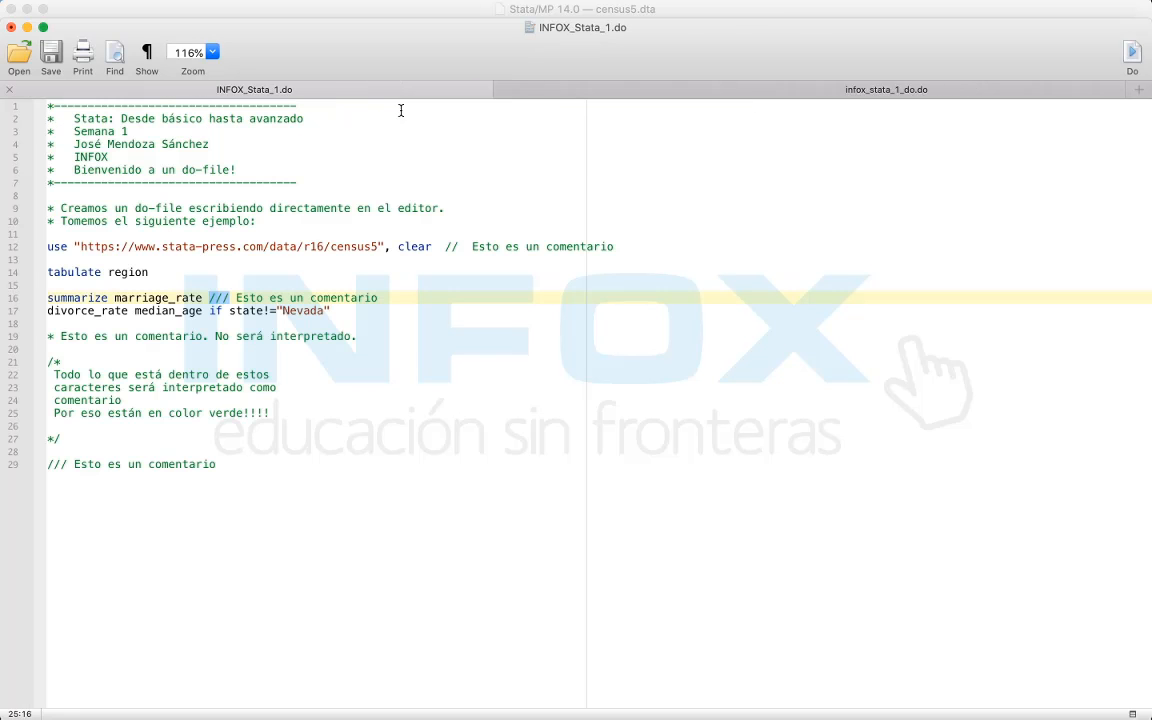
left_click(572, 90)
left_click(521, 248)
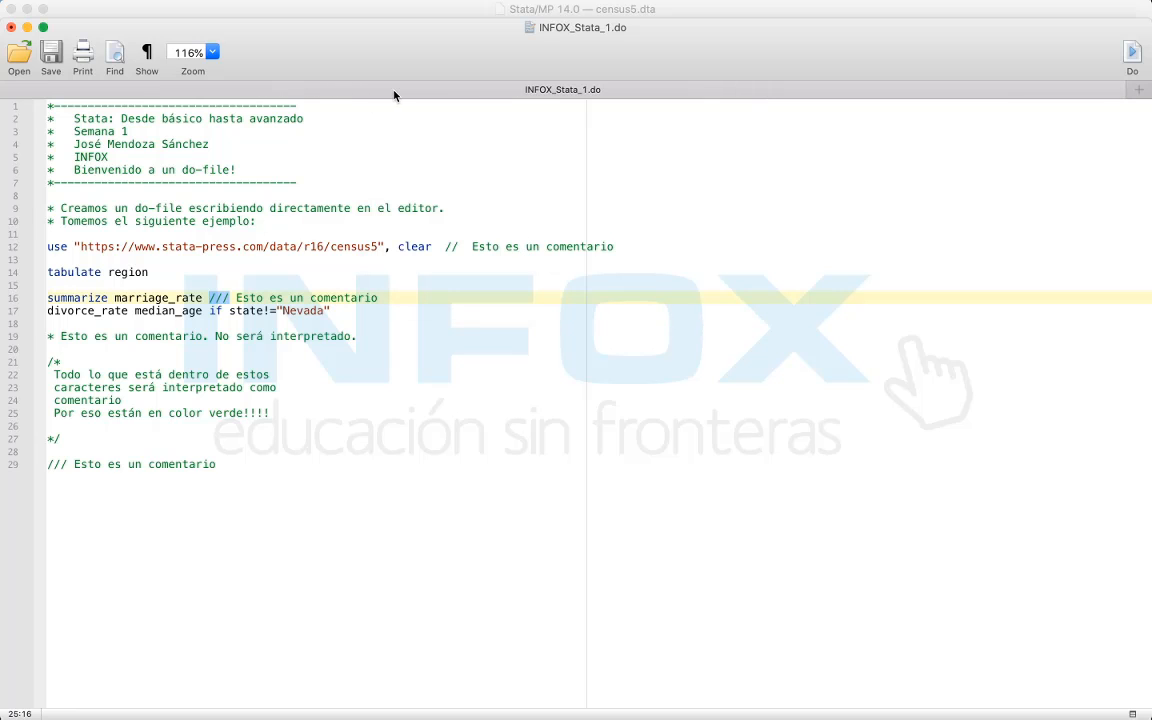
Step: Open infox_stata_1_log.do from the code folder and examine the log using and log close lines that enclose the SMCL example
key("super+o")
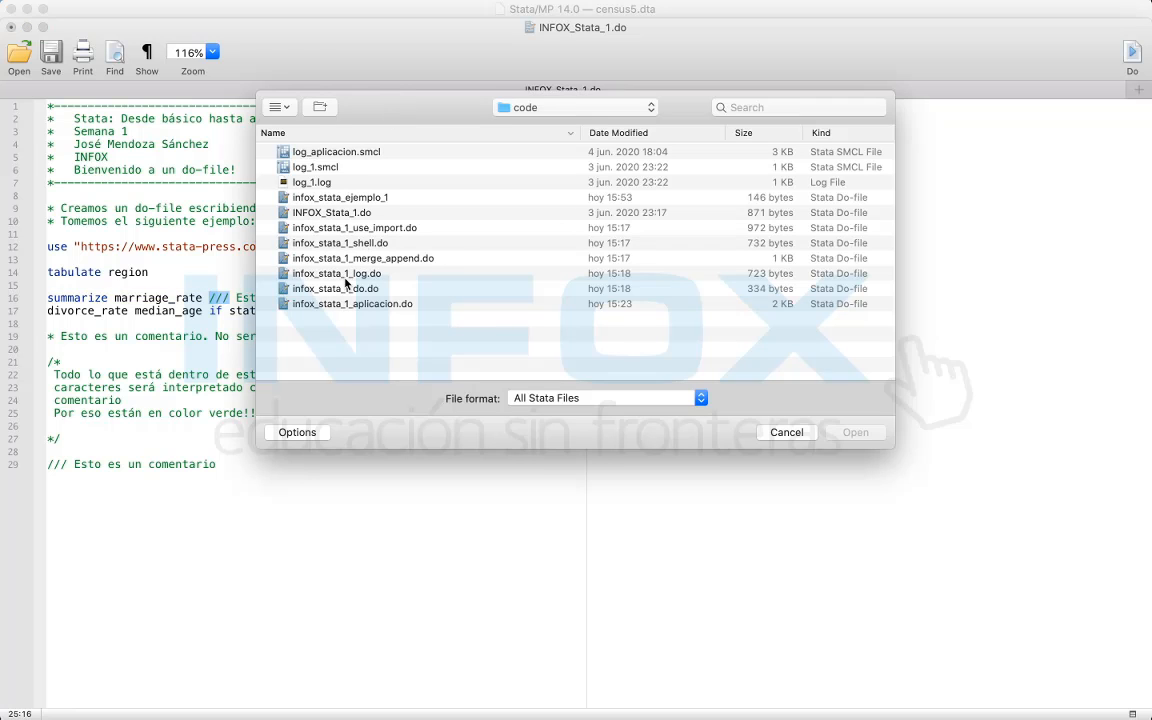
double_click(345, 277)
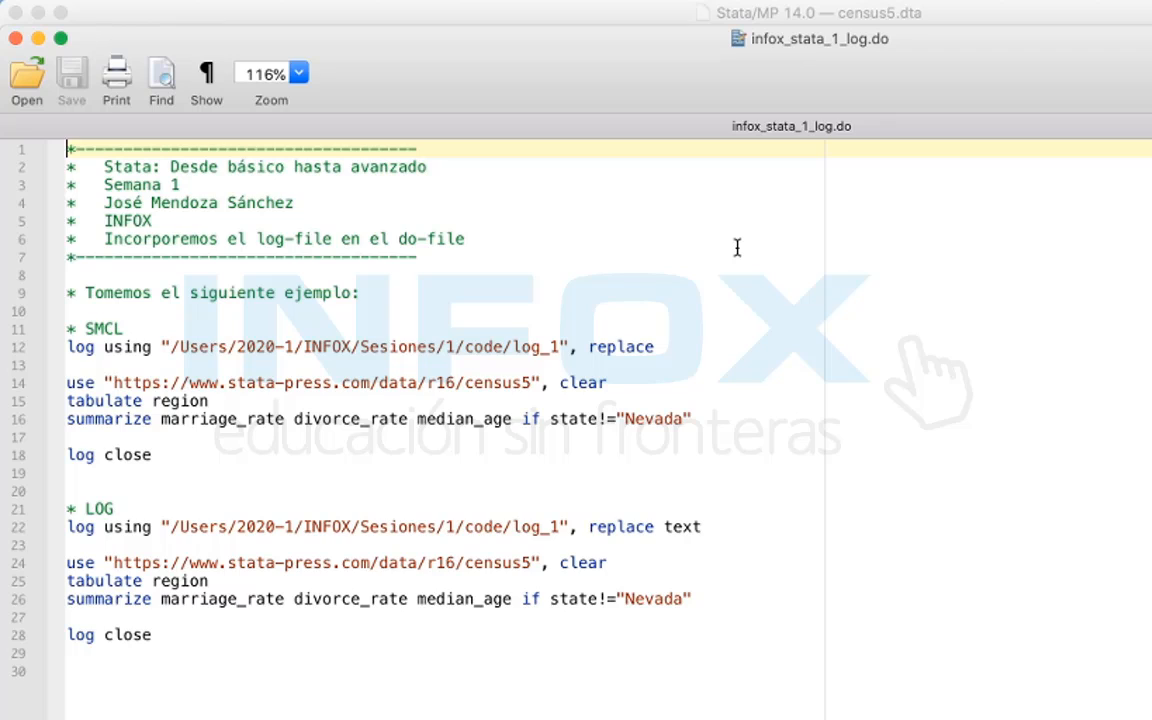
double_click(87, 347)
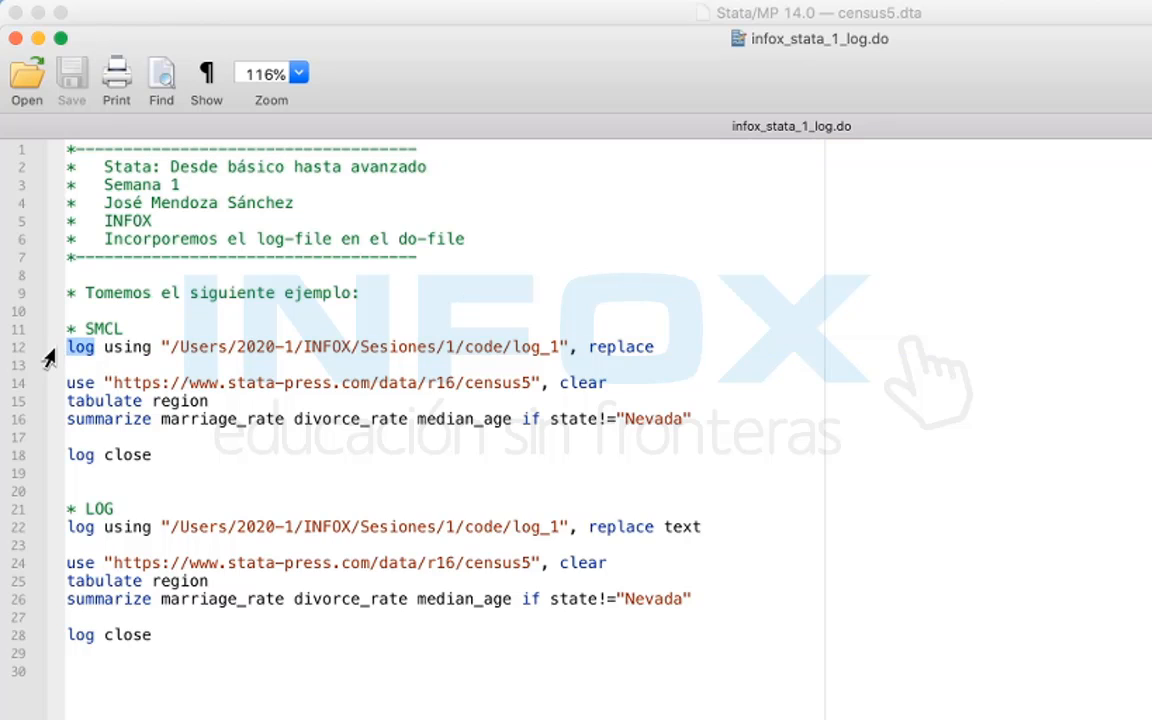
left_click(159, 361)
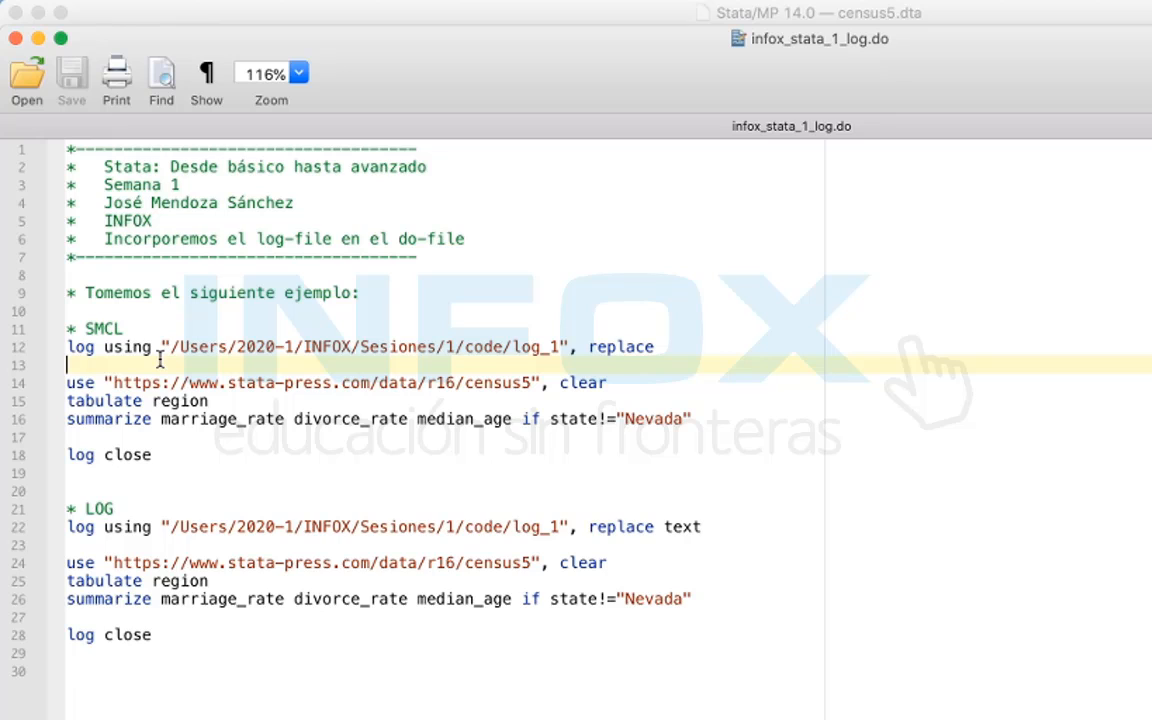
left_click_drag(66, 347, 429, 365)
left_click_drag(183, 452, 68, 450)
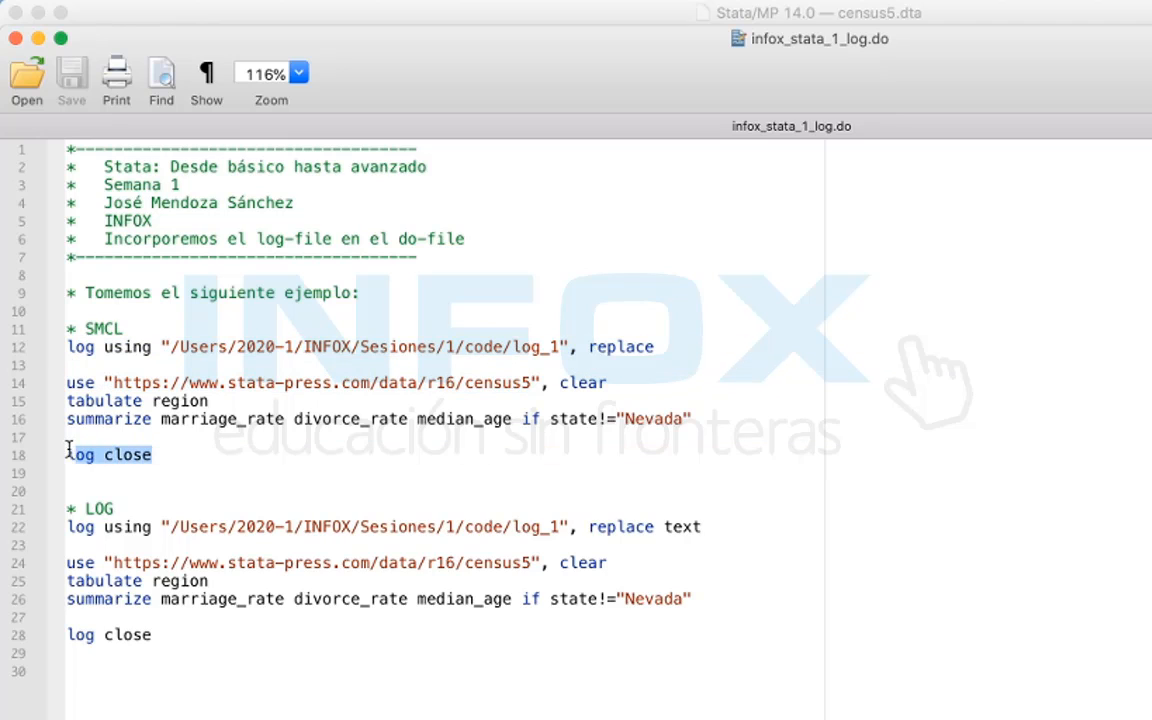
left_click(149, 364)
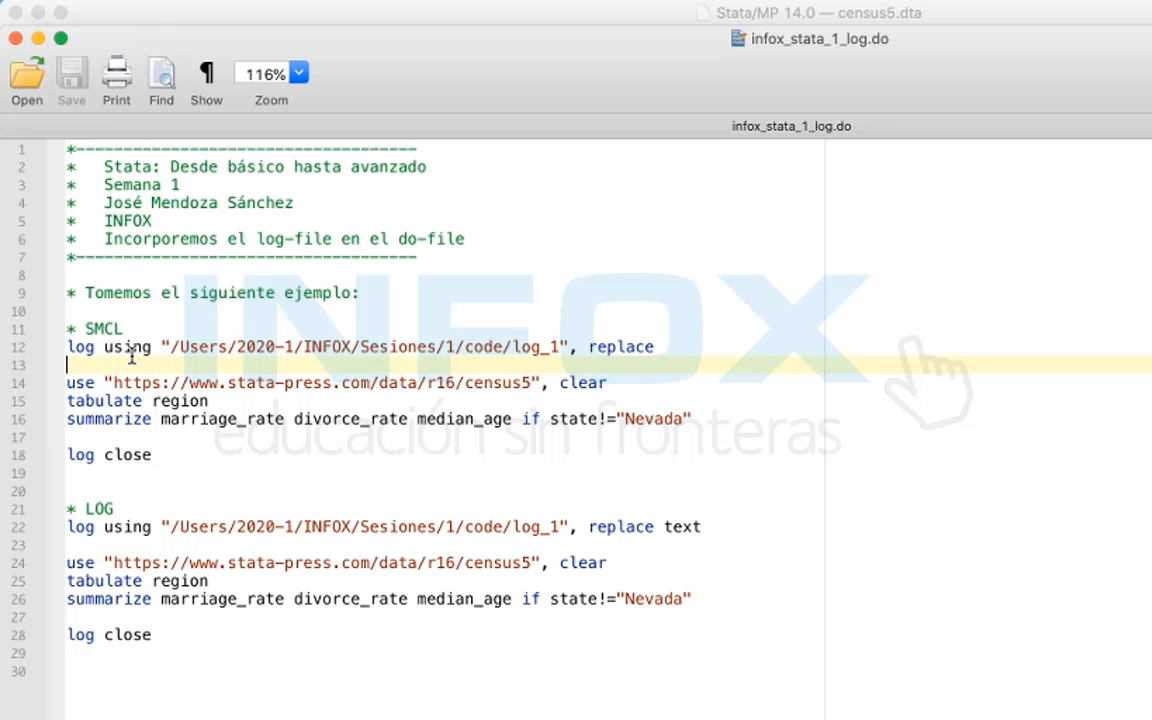
left_click(39, 334, "shift")
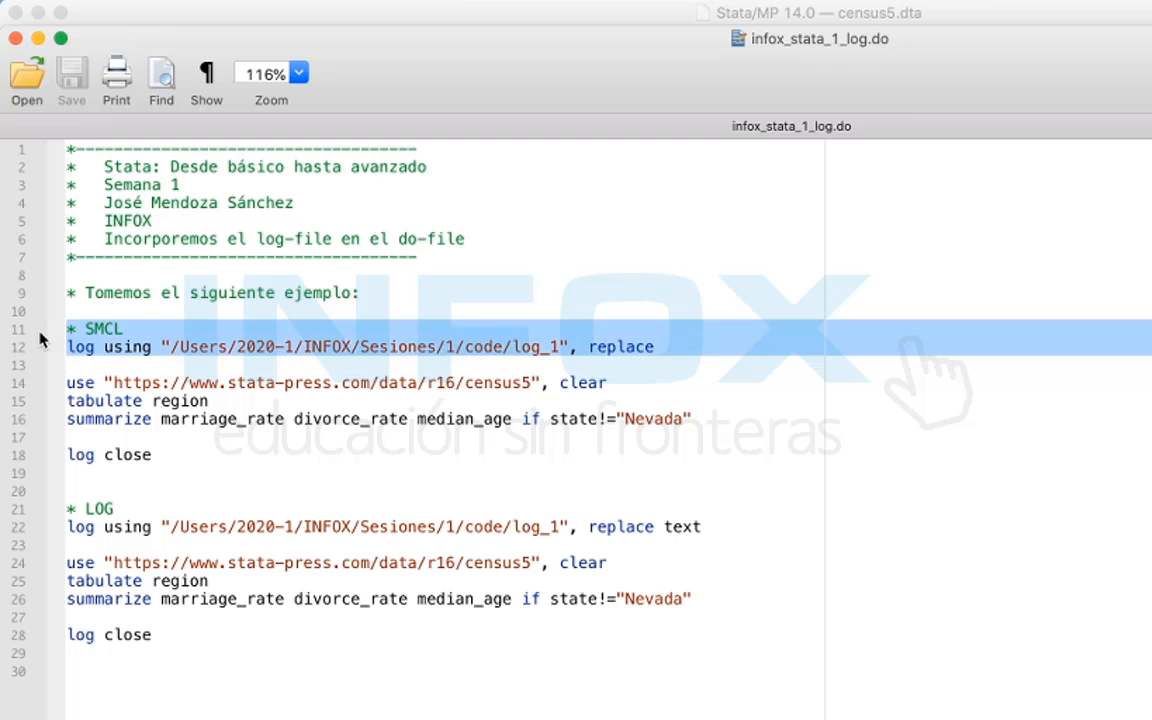
left_click_drag(161, 466, 70, 458)
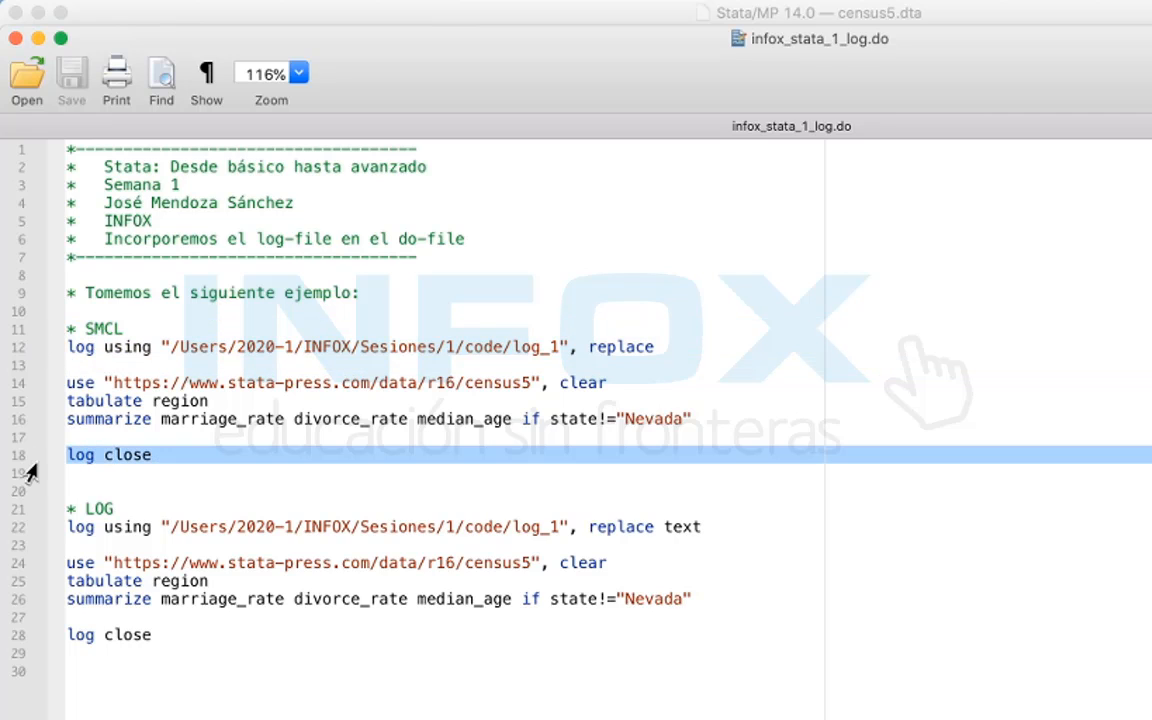
Step: Examine the log using command on line 12 and its folder path /Users/2020-1/INFOX/Sesiones/1/code
left_click(90, 350)
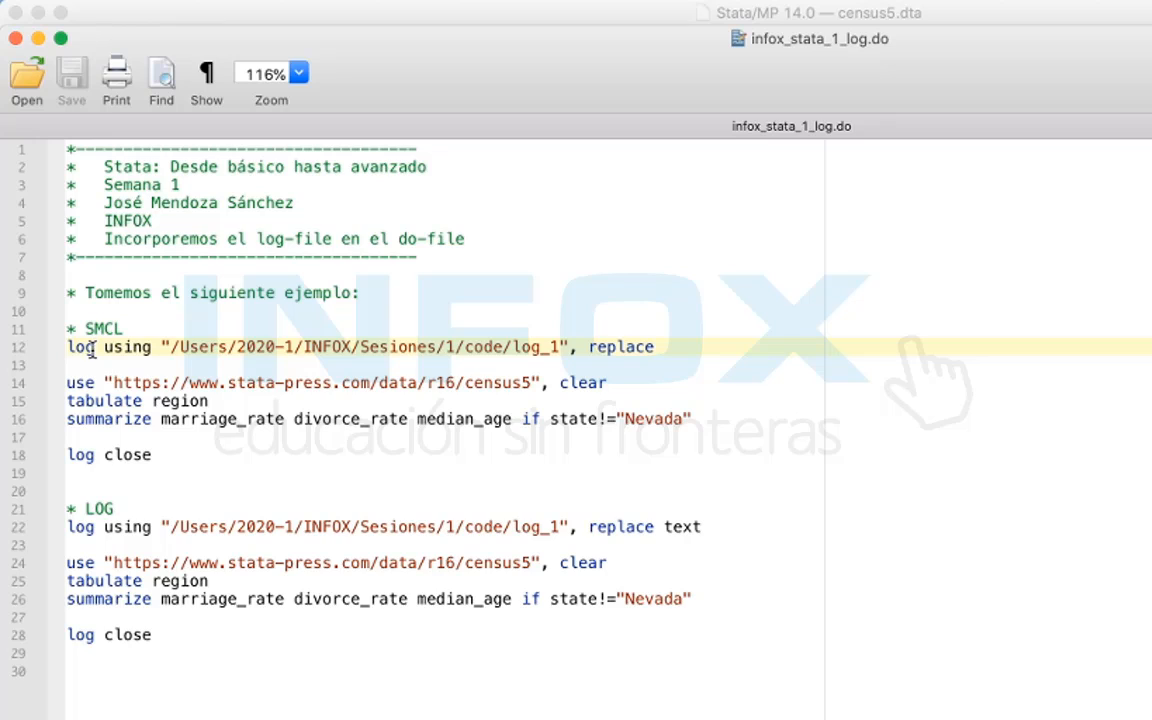
double_click(80, 347)
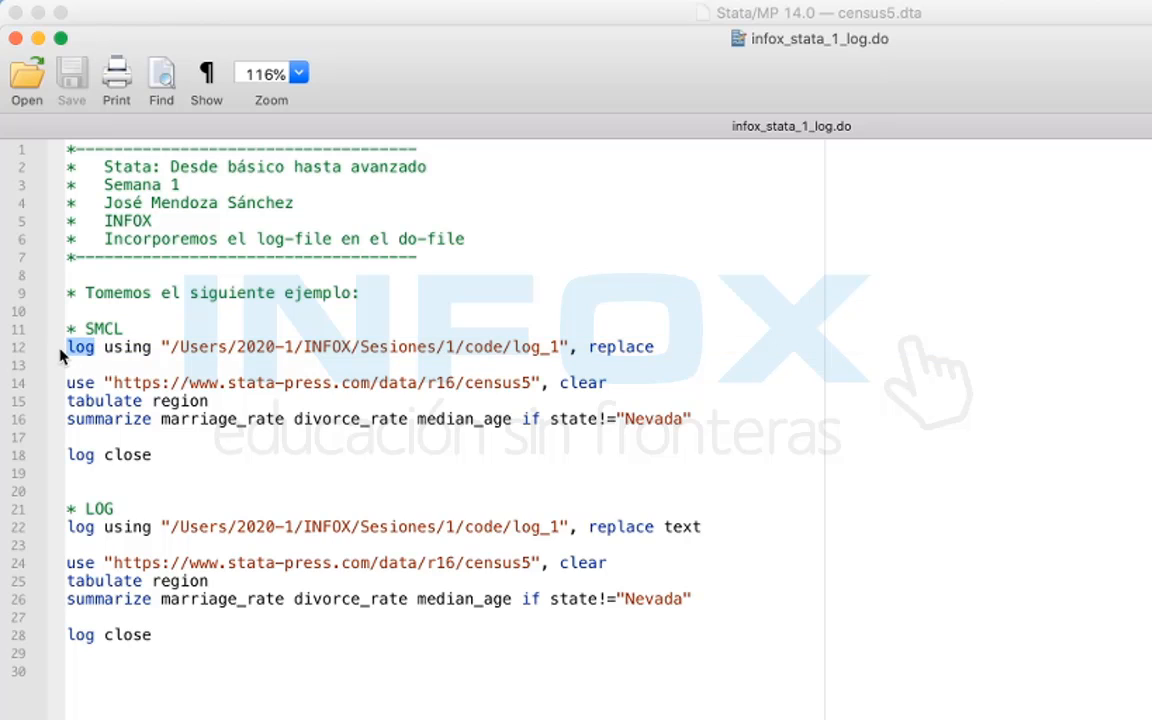
double_click(128, 347)
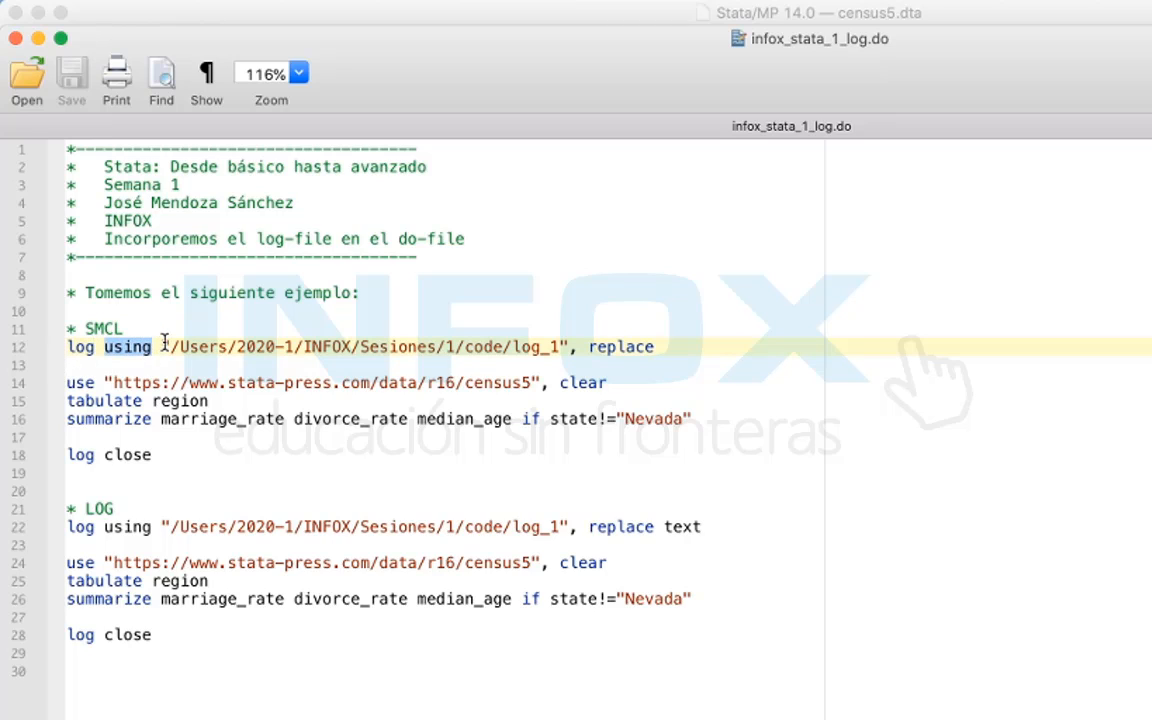
left_click_drag(170, 347, 506, 350)
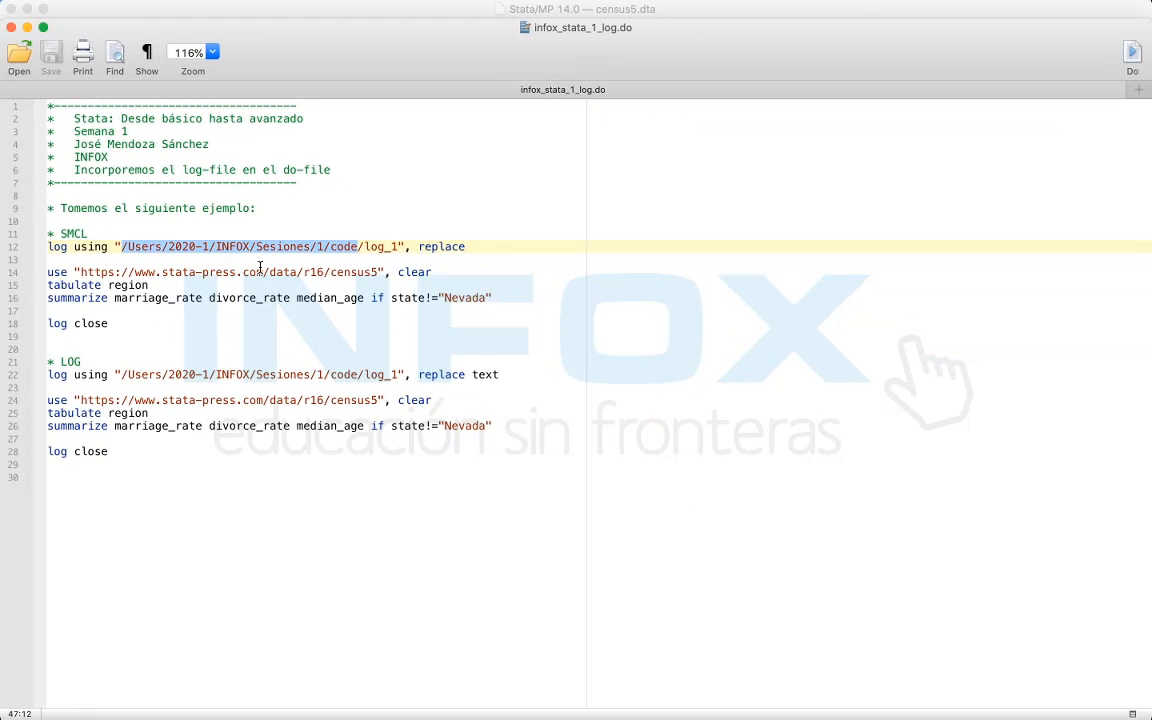
Step: Switch to Finder, view folder 1 and the contents of its code subfolder, and return to the Do-file Editor
key("ctrl+Left")
key("ctrl+Left")
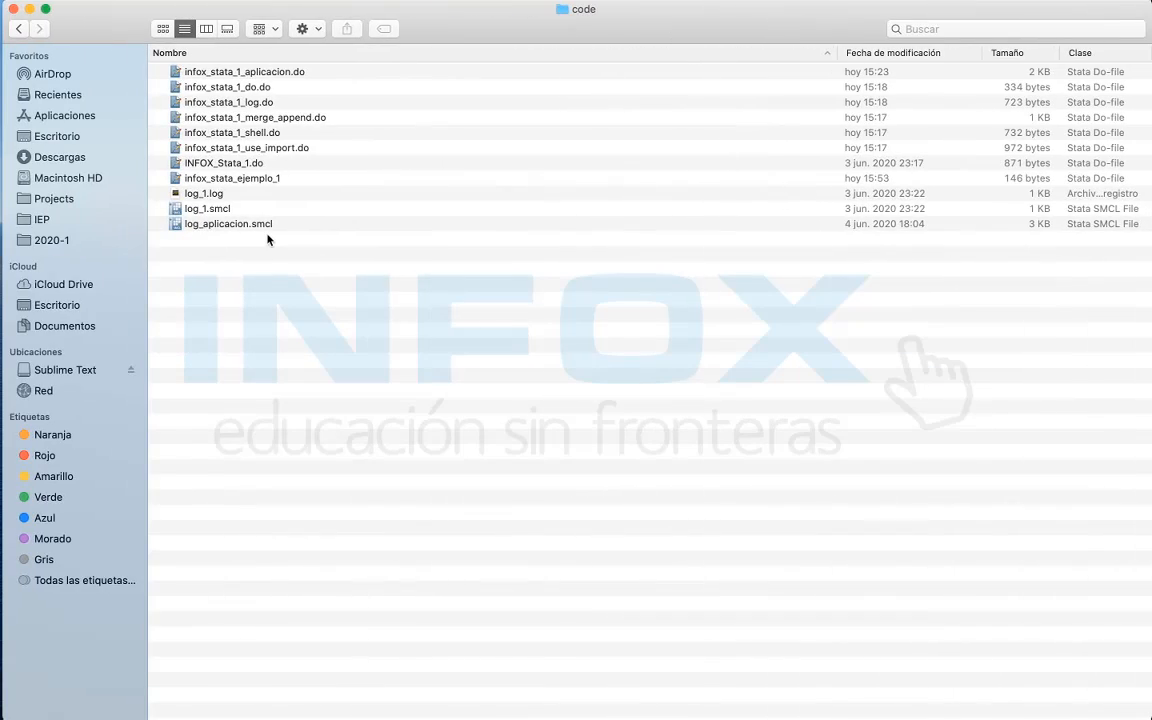
left_click(18, 28)
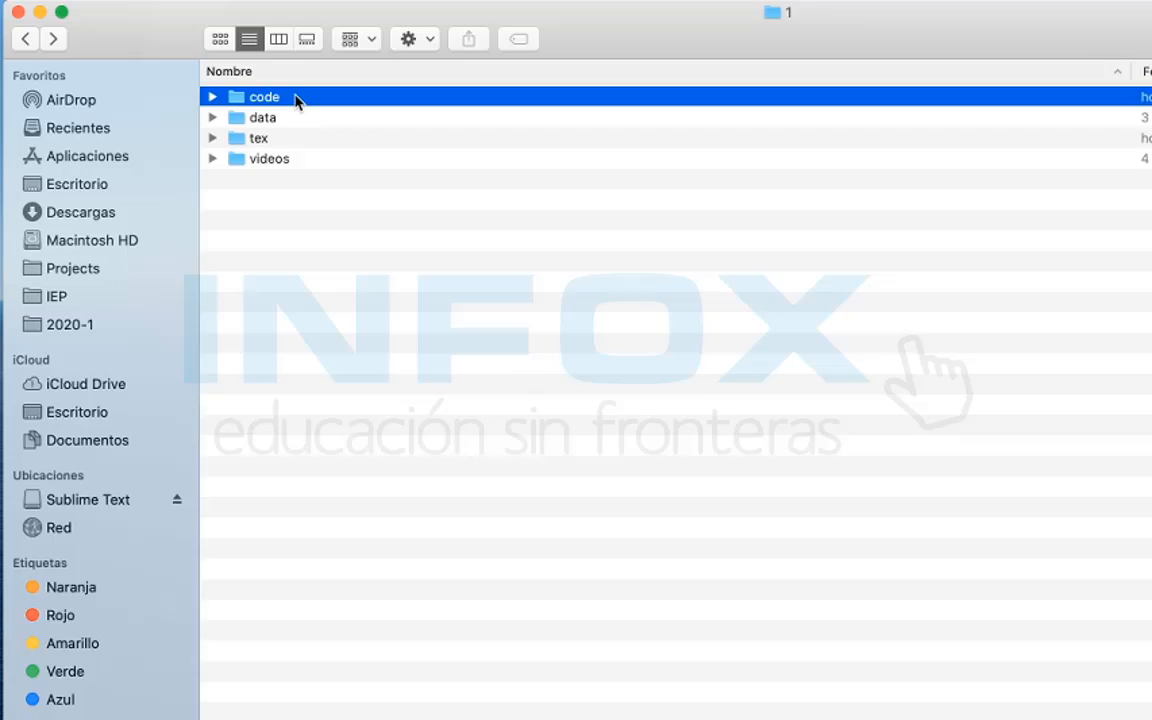
double_click(226, 76)
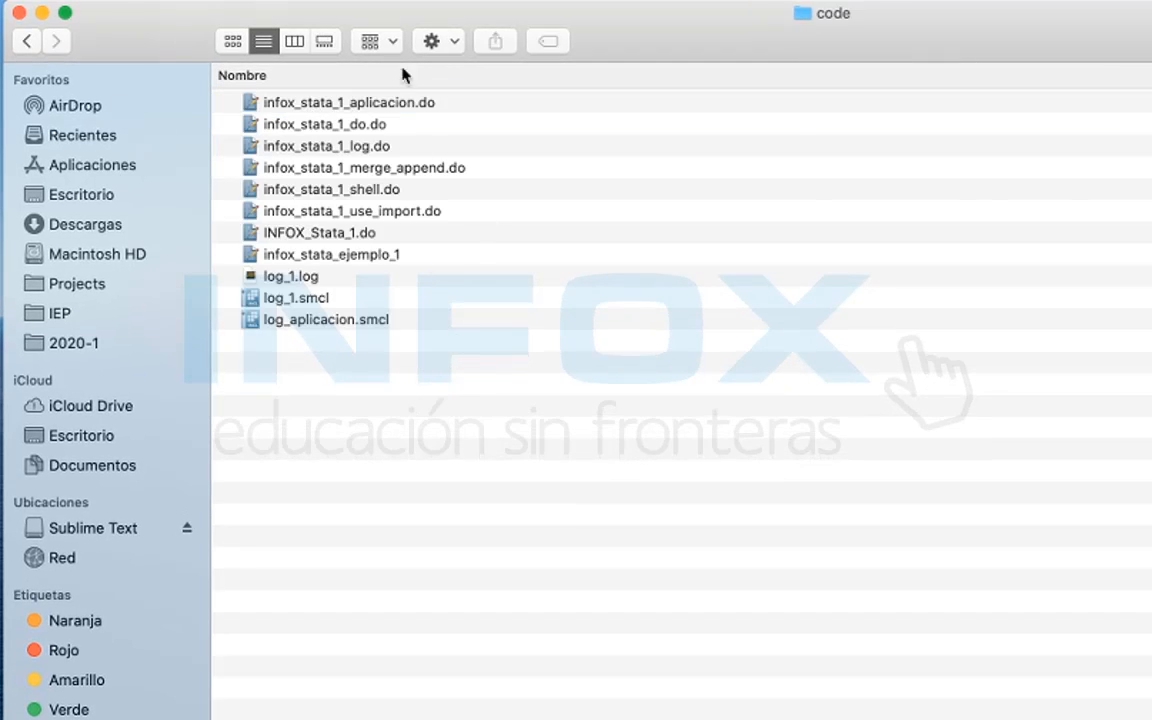
key("ctrl+Right")
key("ctrl+Right")
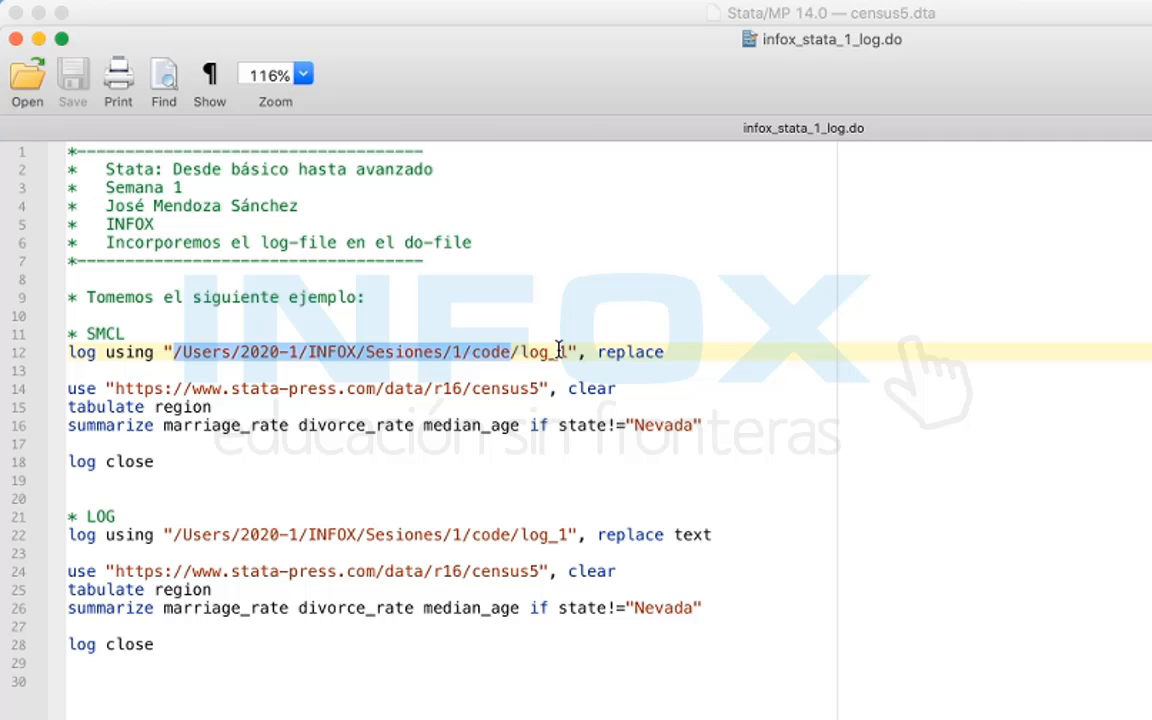
Step: Review the parts of line 12: the log command, the path with file name log_1, and the replace option
left_click_drag(664, 351, 590, 351)
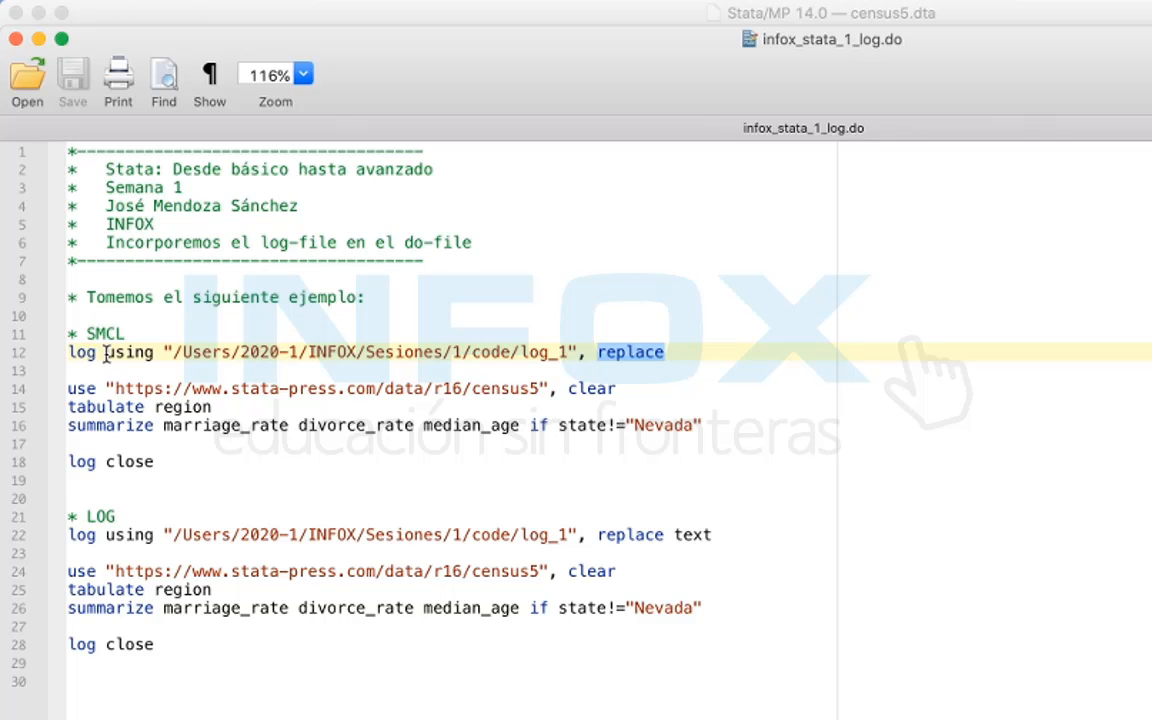
left_click_drag(98, 352, 68, 352)
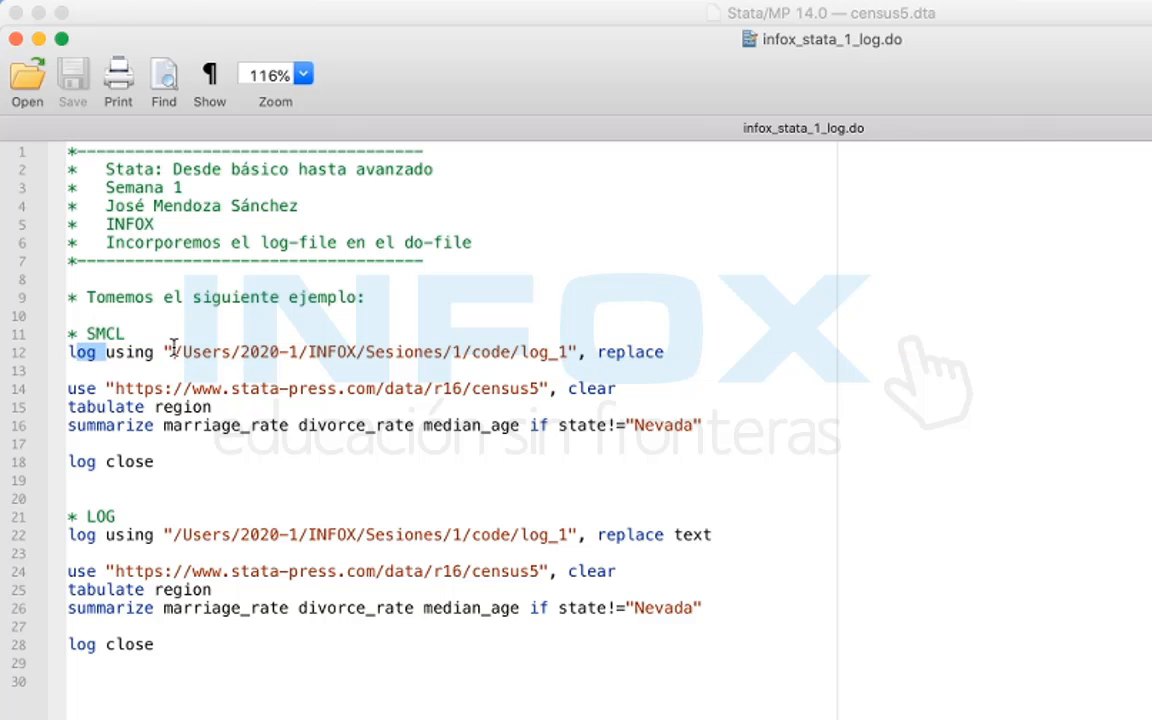
left_click_drag(174, 352, 575, 350)
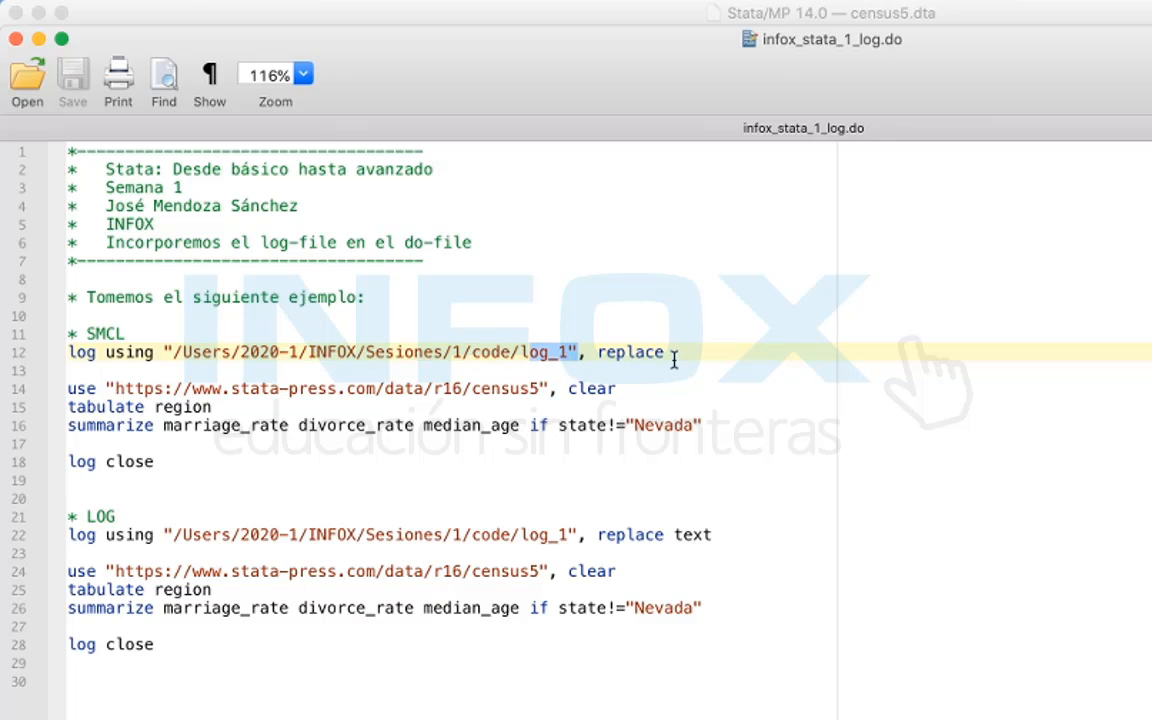
left_click_drag(674, 357, 600, 362)
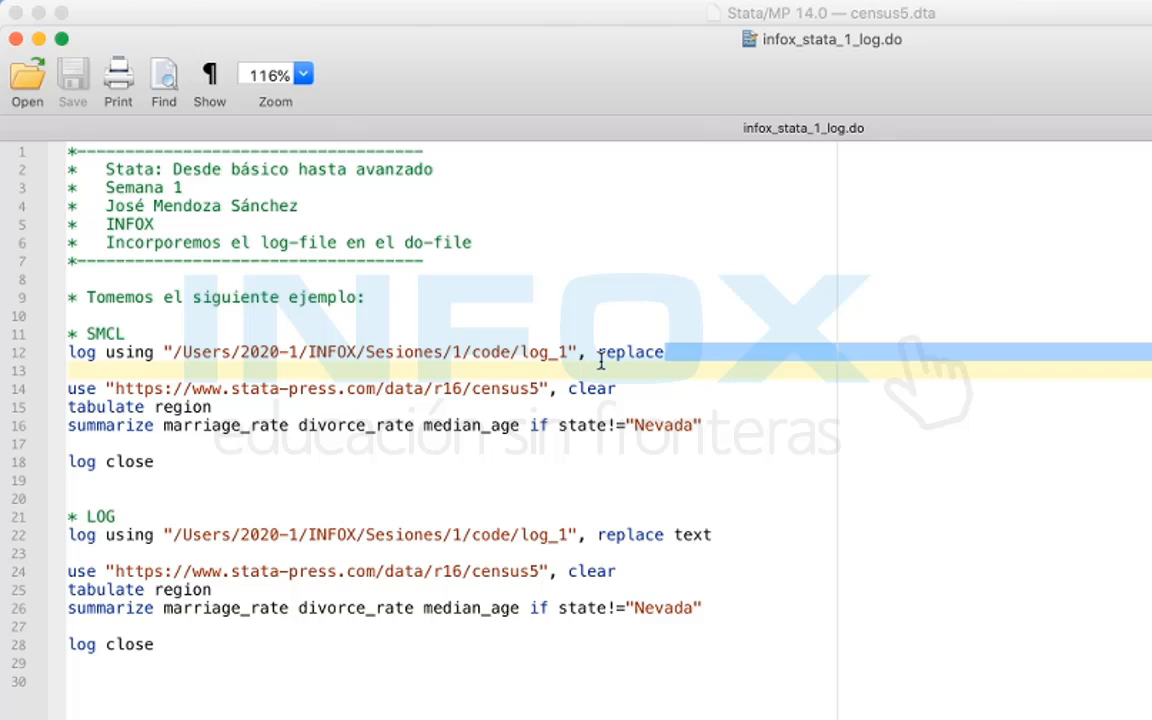
left_click(640, 387)
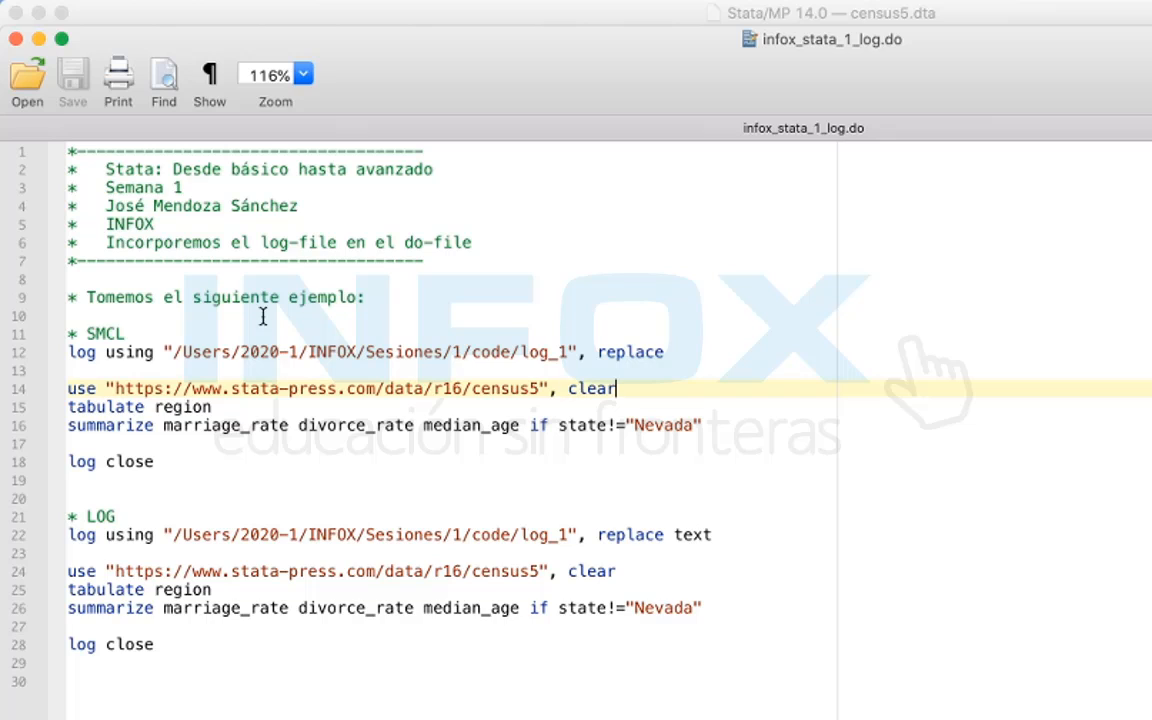
Step: Execute lines 1 to 16 of infox_stata_1_log.do, leaving out the log close command
left_click_drag(5, 351, 5, 334)
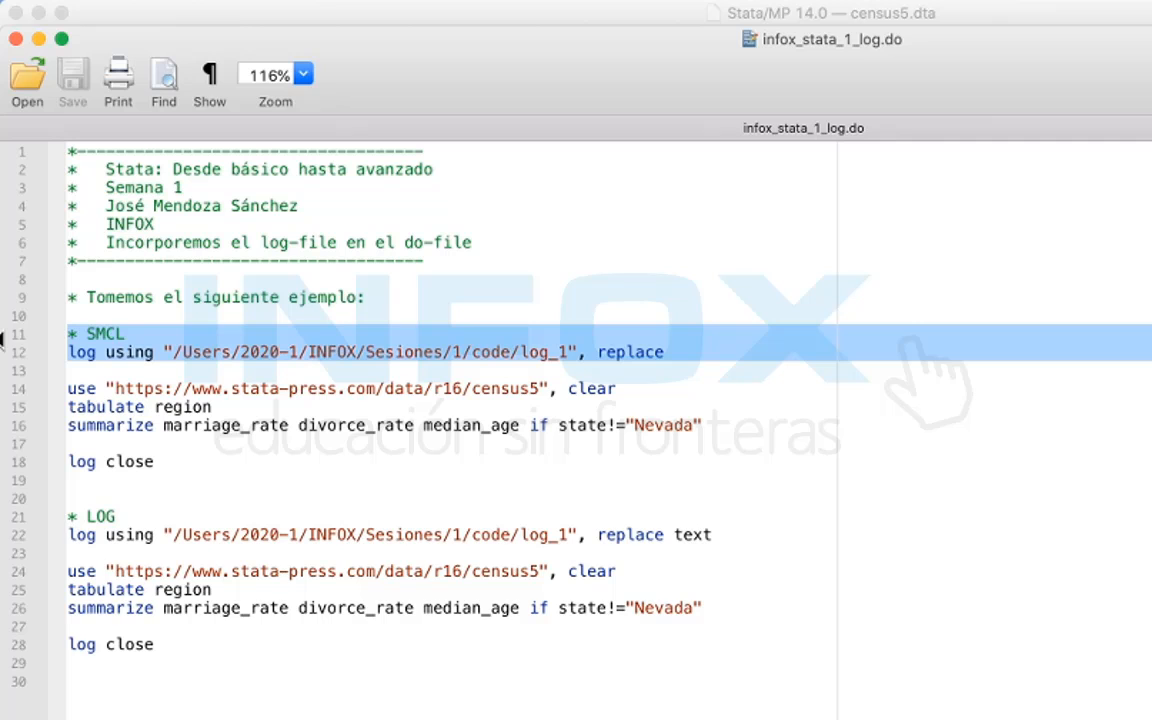
left_click_drag(176, 444, 2, 2)
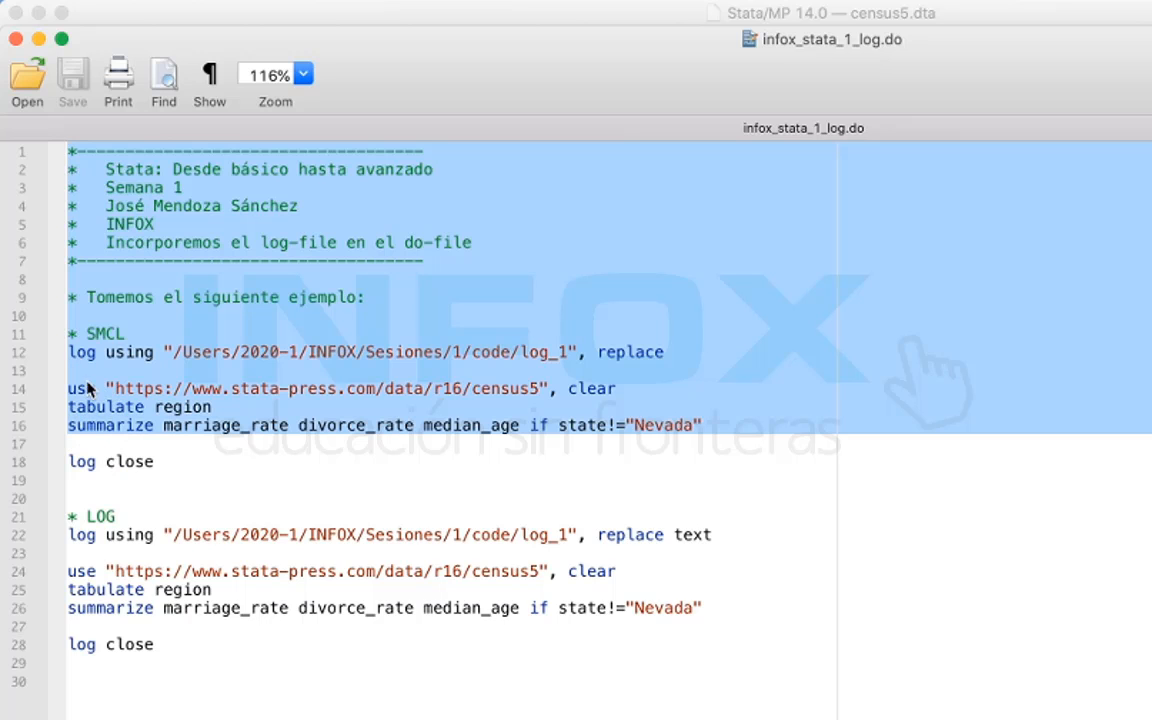
key("super+shift+d")
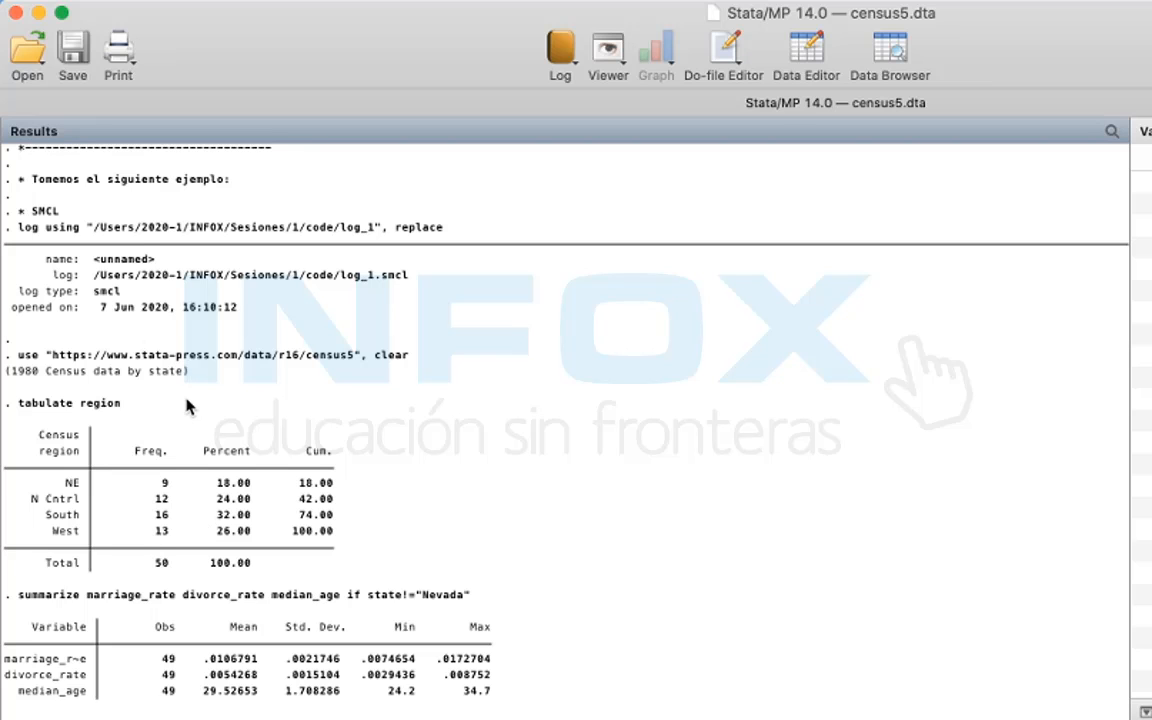
Step: Review the log using output in the Results window: the log's path, type and opening date
scroll(185, 405, "up", 5)
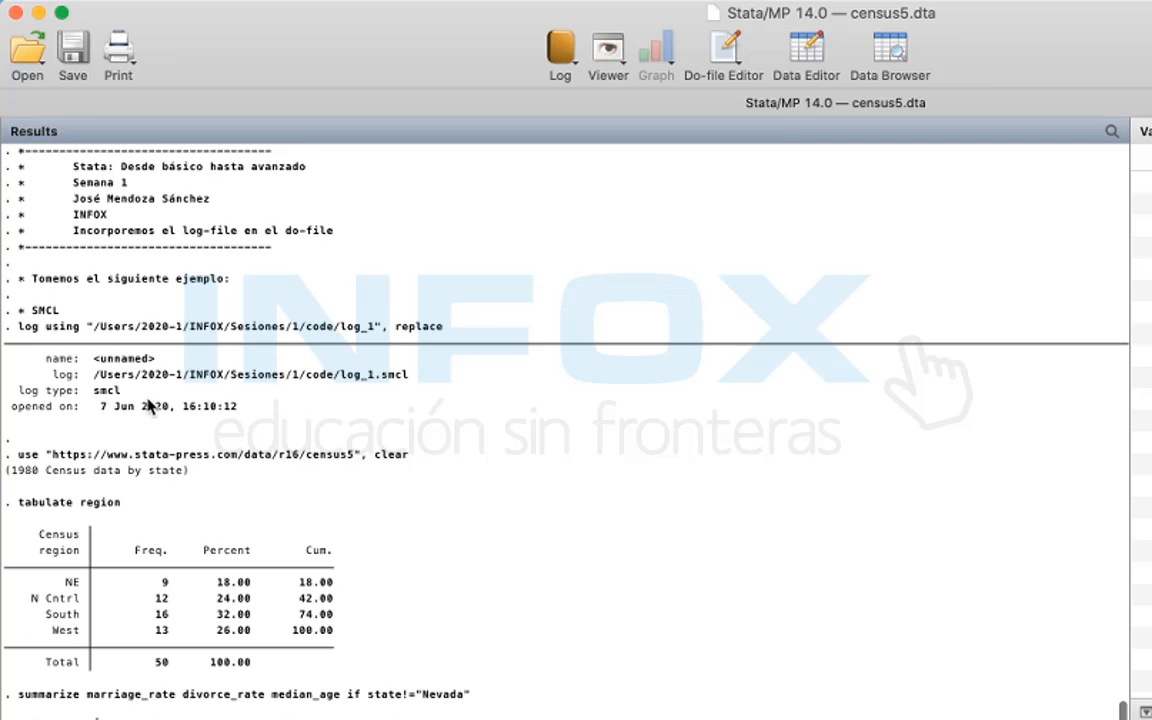
left_click_drag(13, 331, 196, 380)
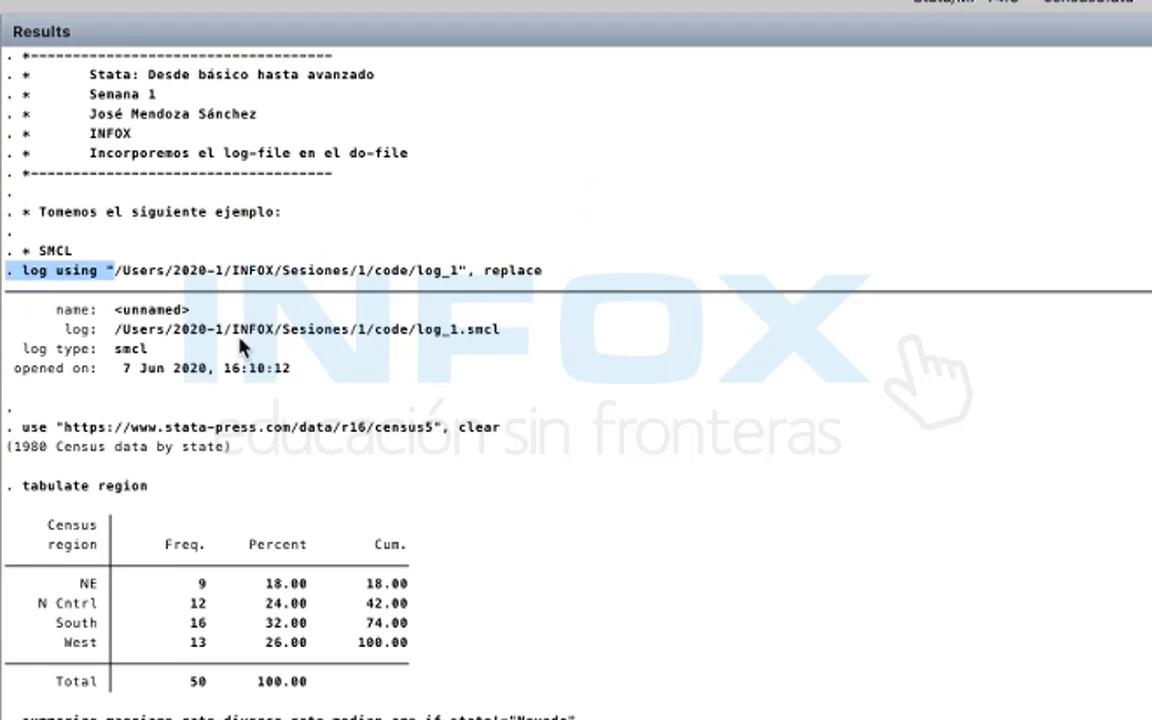
left_click_drag(240, 345, 362, 392)
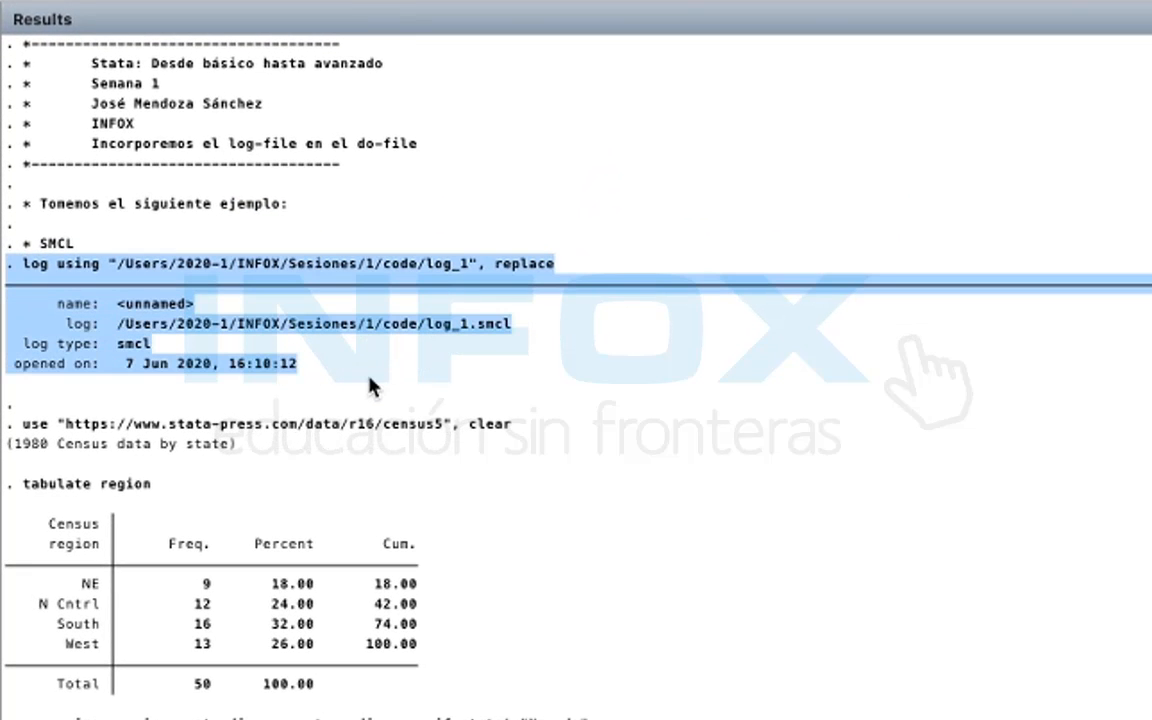
left_click(100, 283)
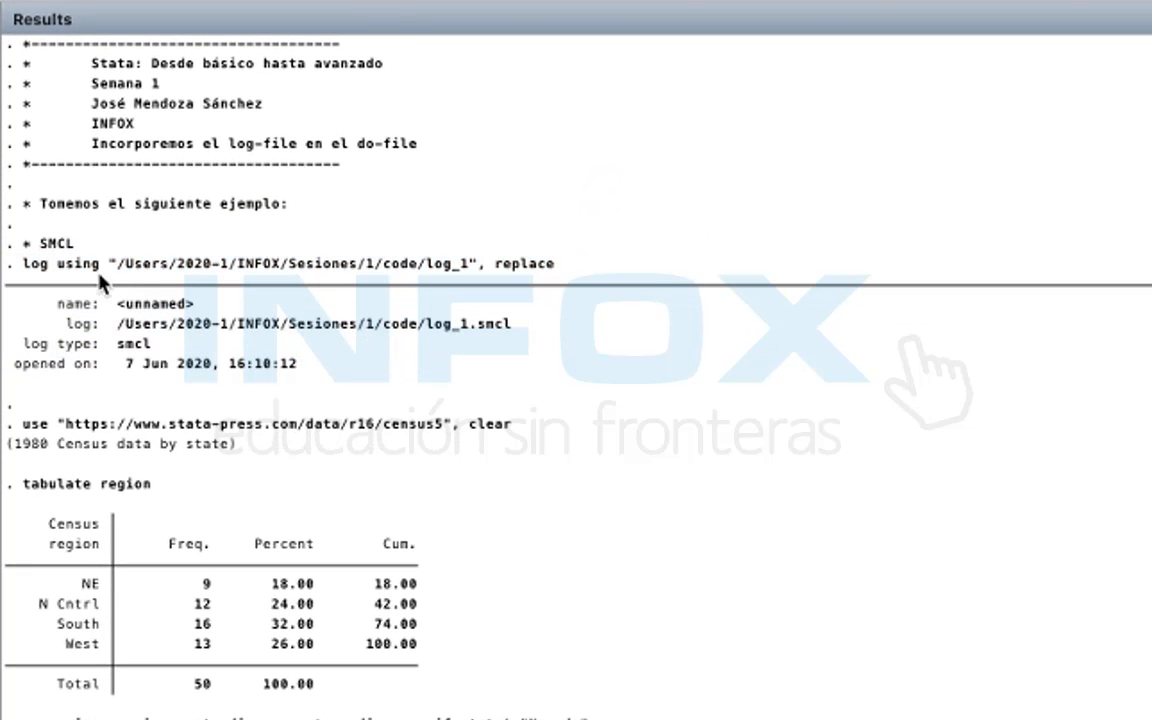
left_click_drag(117, 263, 553, 265)
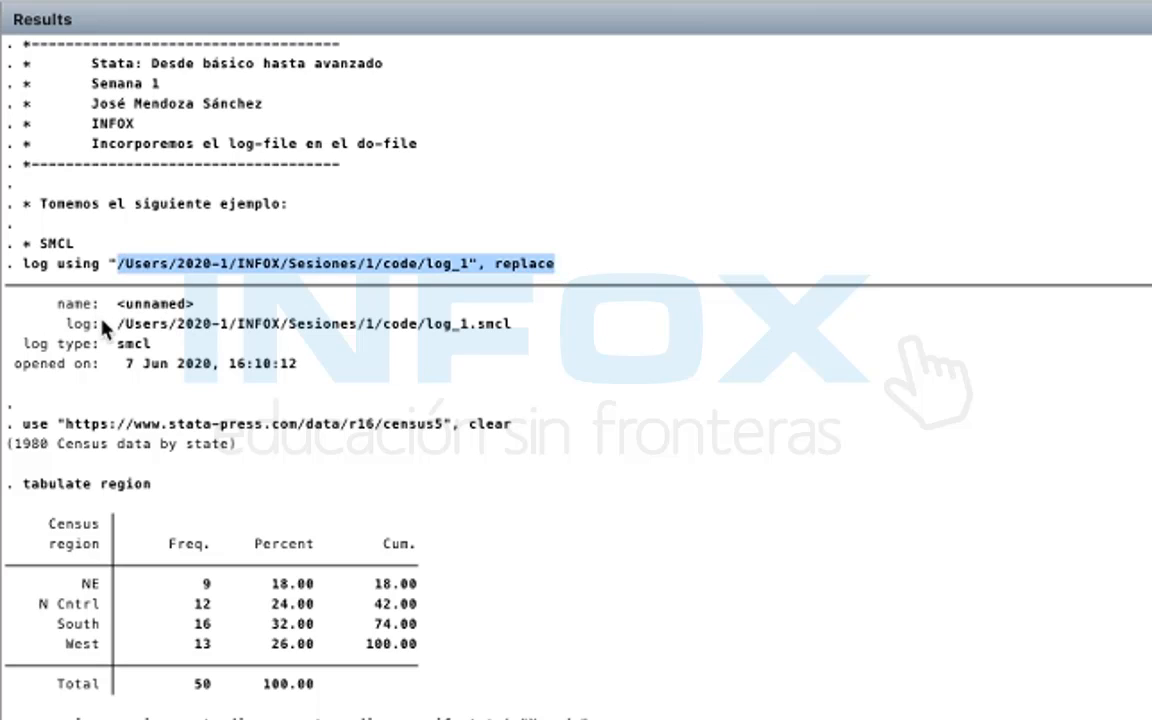
left_click_drag(117, 323, 360, 329)
left_click_drag(56, 343, 160, 348)
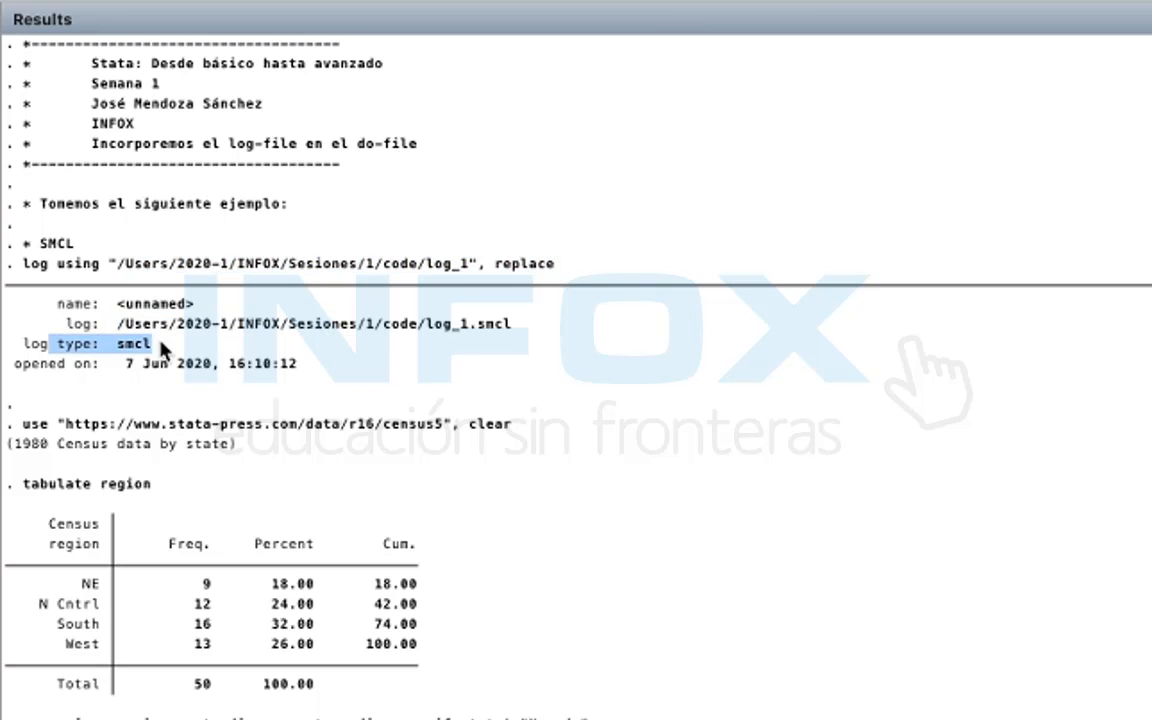
left_click_drag(58, 364, 330, 382)
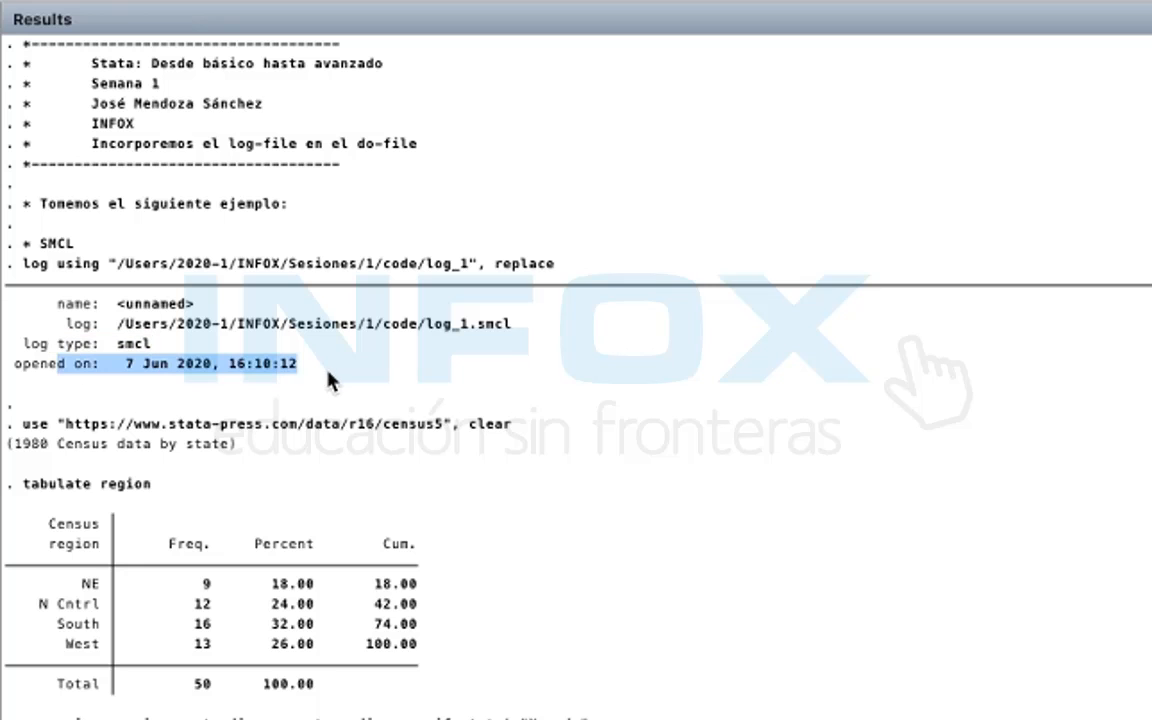
Step: Return to infox_stata_1_log.do and try to execute lines 1 to 16 again without closing the log, checking the output in Results
key("ctrl+Up")
left_click(236, 340)
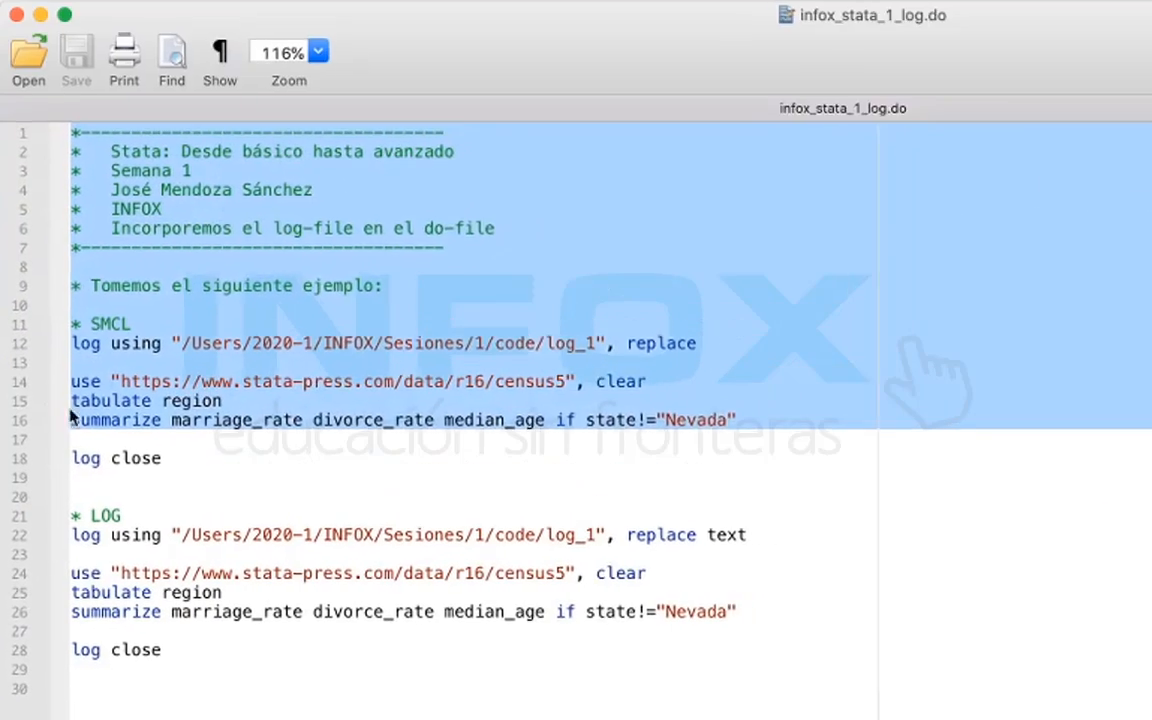
left_click(196, 441)
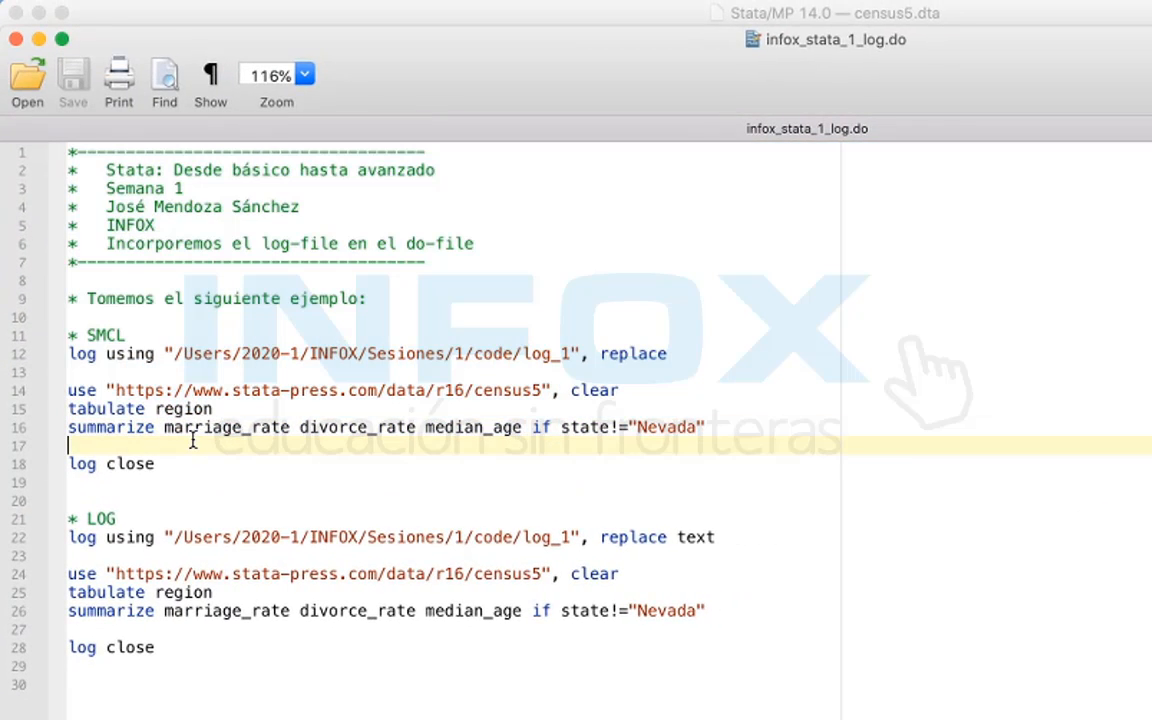
key("super+shift+Up")
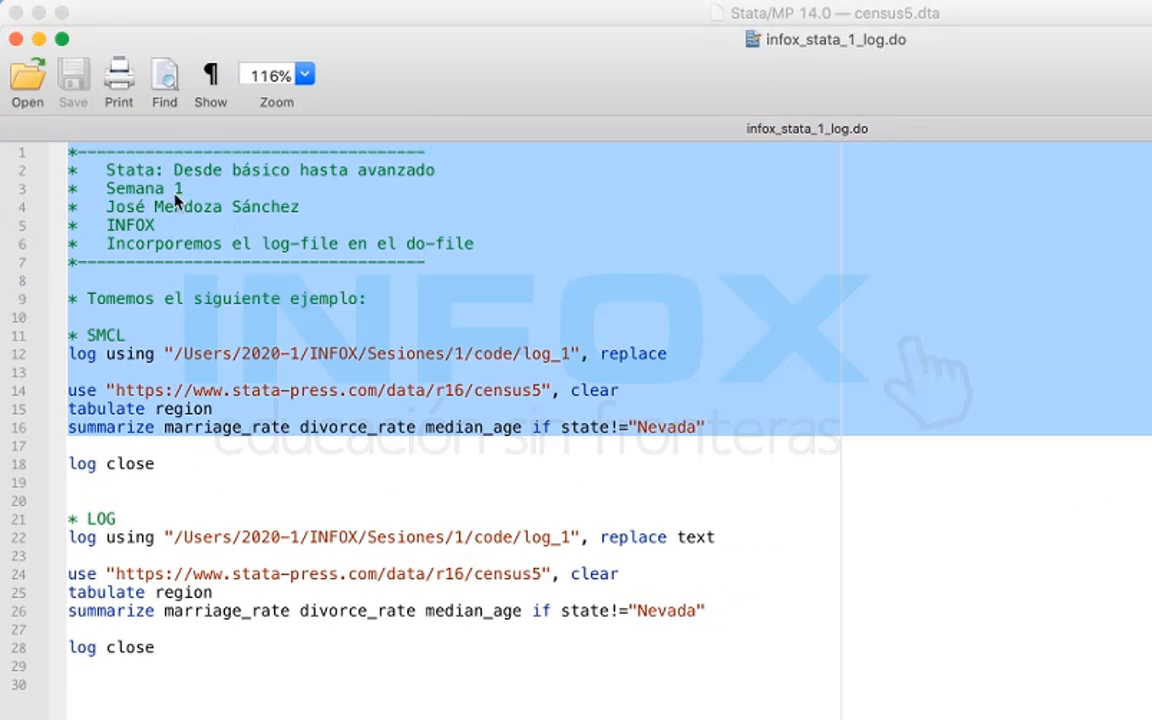
key("ctrl+Up")
left_click(403, 380)
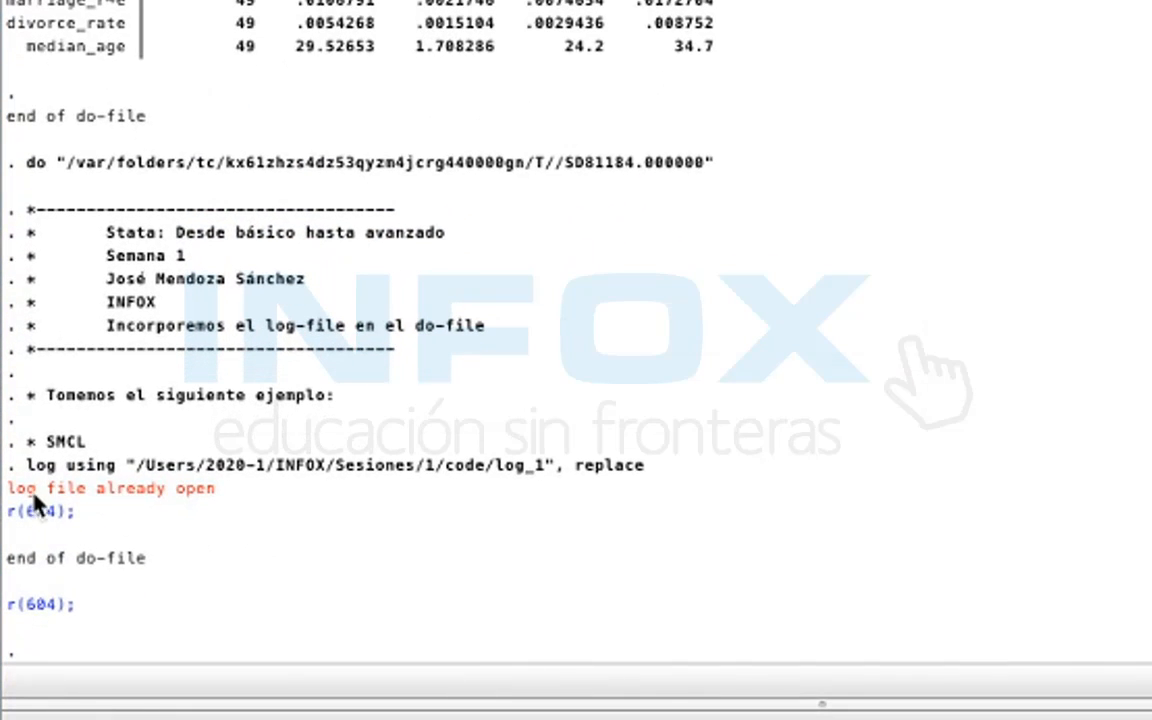
Step: Examine the red error line below the log using command in the Results window
left_click_drag(9, 489, 184, 497)
left_click(213, 506)
left_click_drag(14, 489, 220, 495)
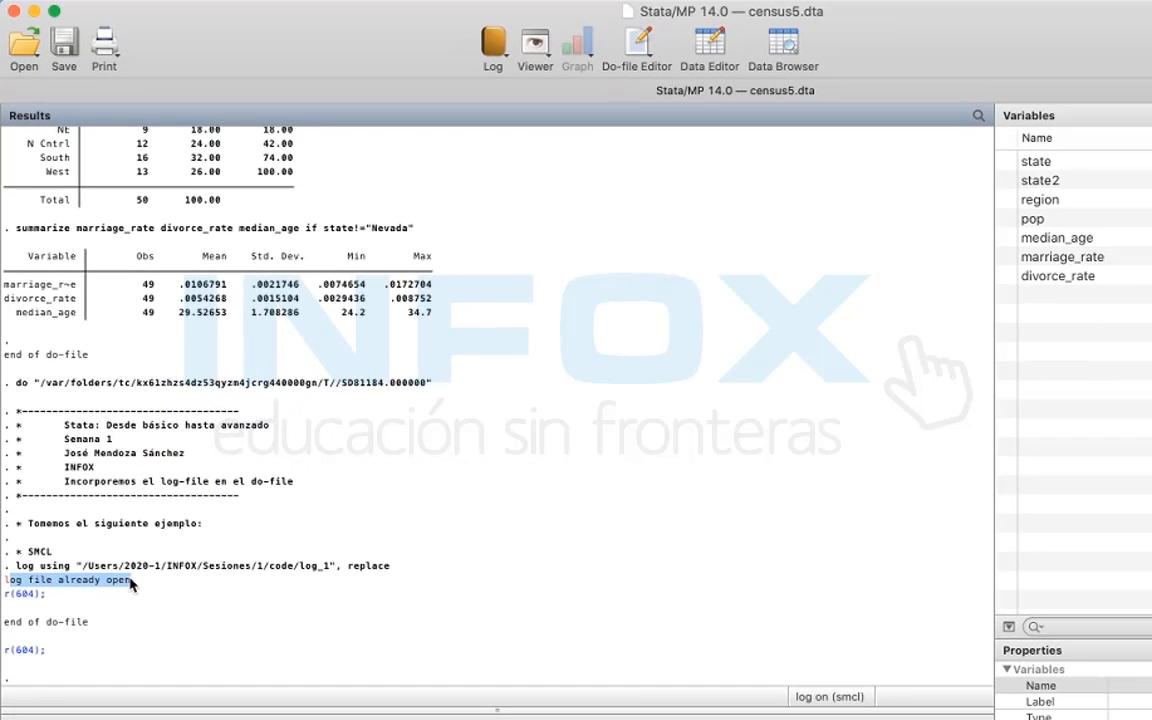
Step: Return to infox_stata_1_log.do and execute the SMCL block's log close command on line 18
key("ctrl+Up")
left_click(213, 452)
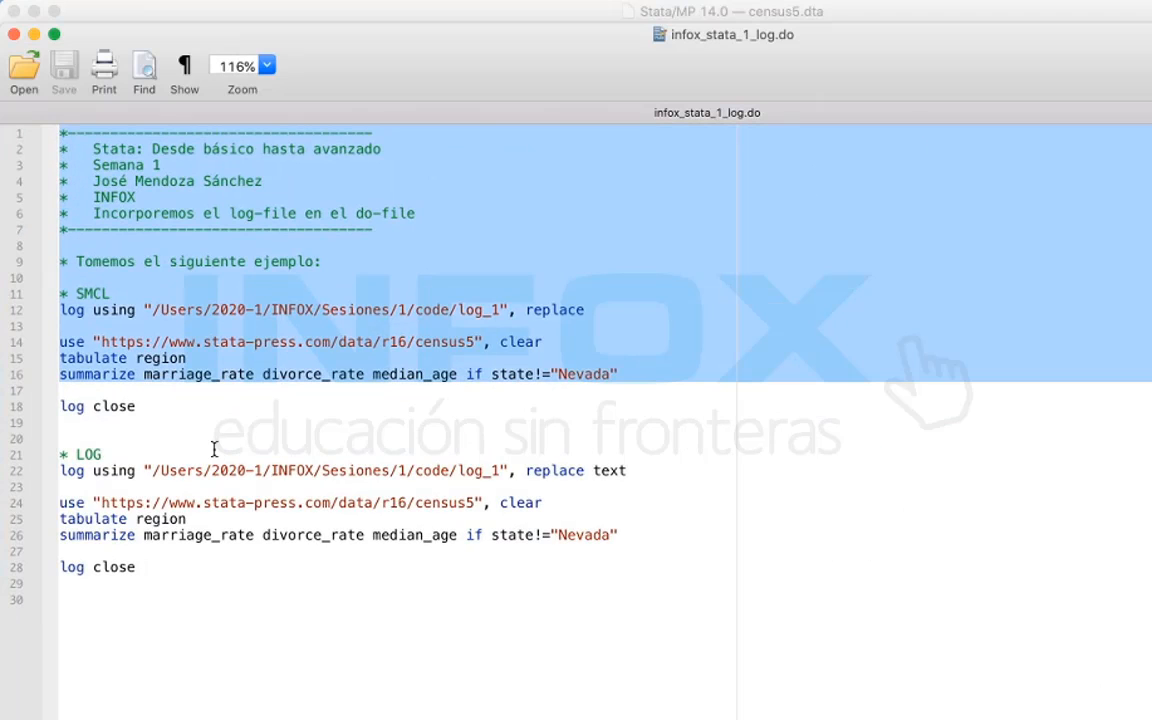
left_click(213, 450)
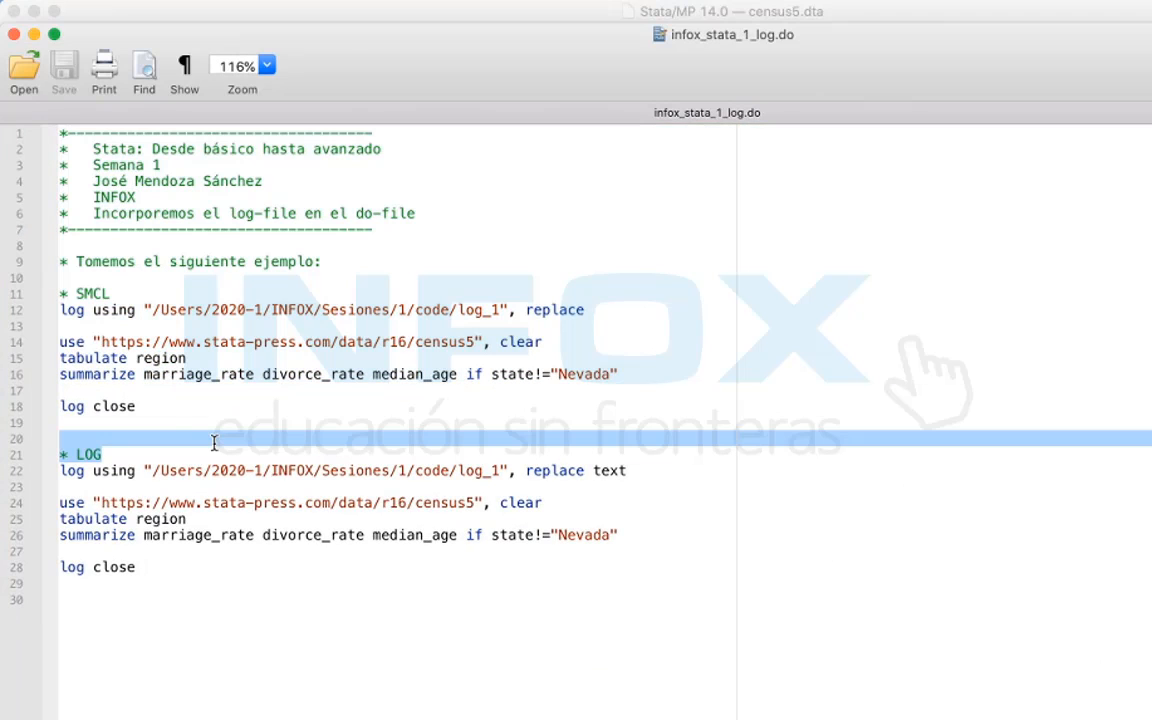
left_click(178, 425)
key("shift+Up")
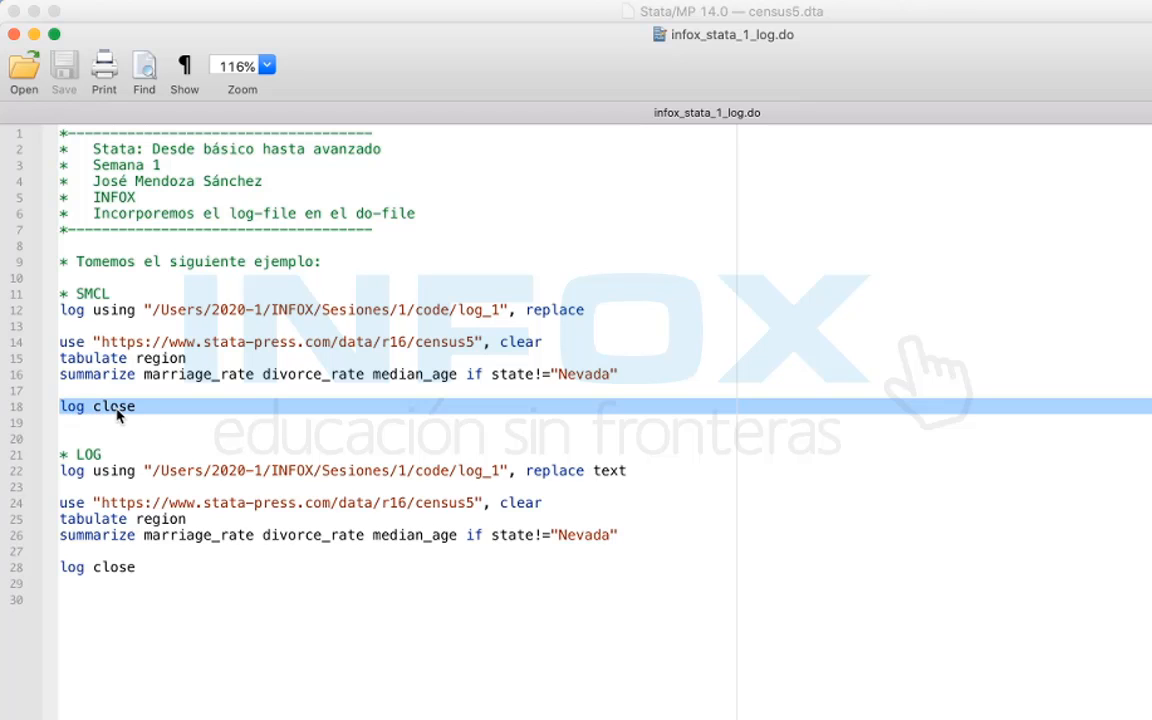
Step: Review the log close output in the Results window, including the log's path, type and closing date
key("ctrl+Up")
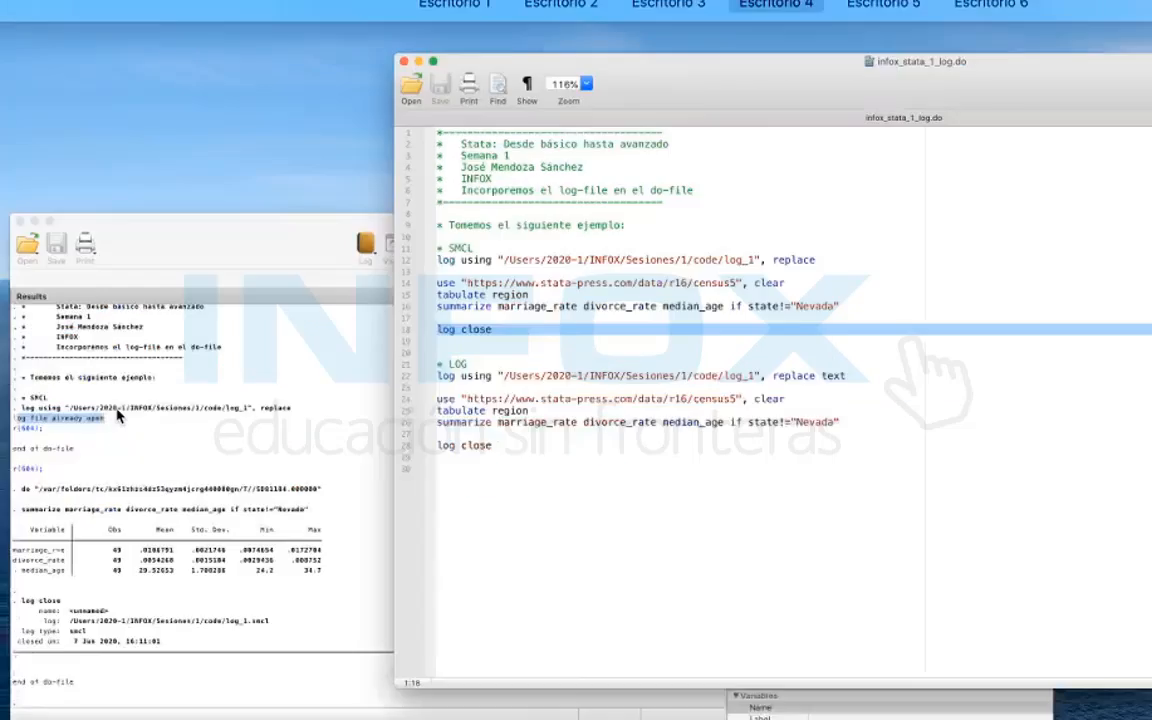
left_click(170, 498)
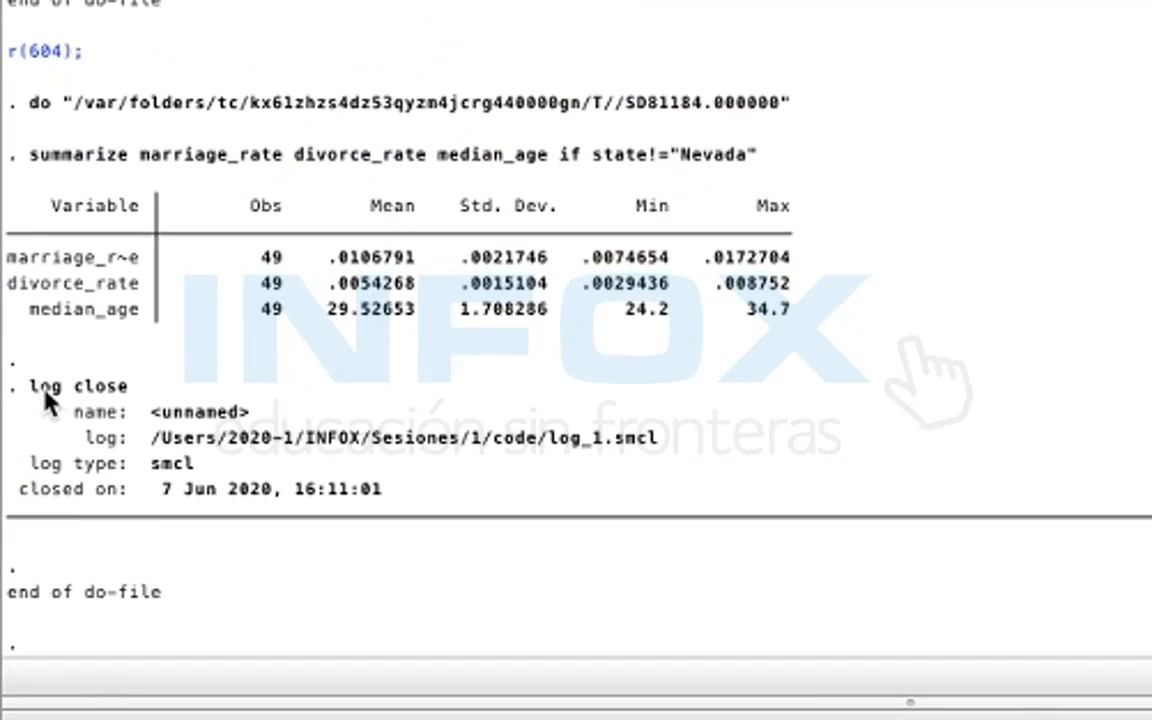
left_click_drag(26, 426, 99, 427)
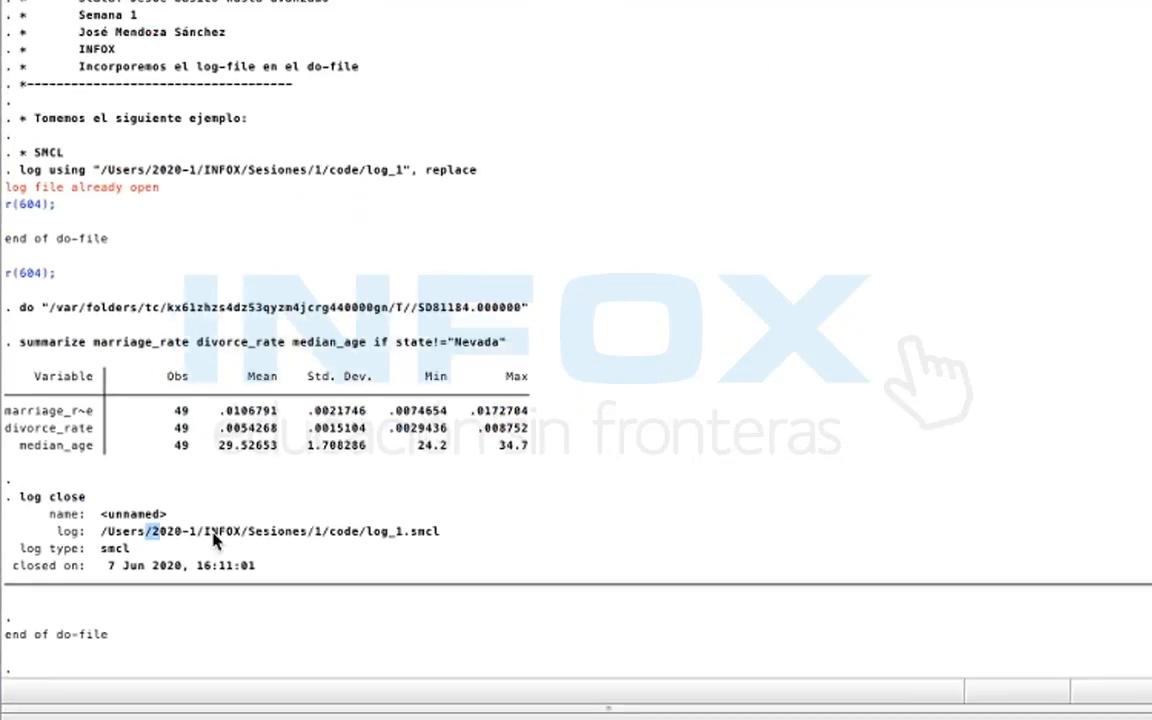
left_click_drag(228, 437, 578, 461)
left_click(336, 570)
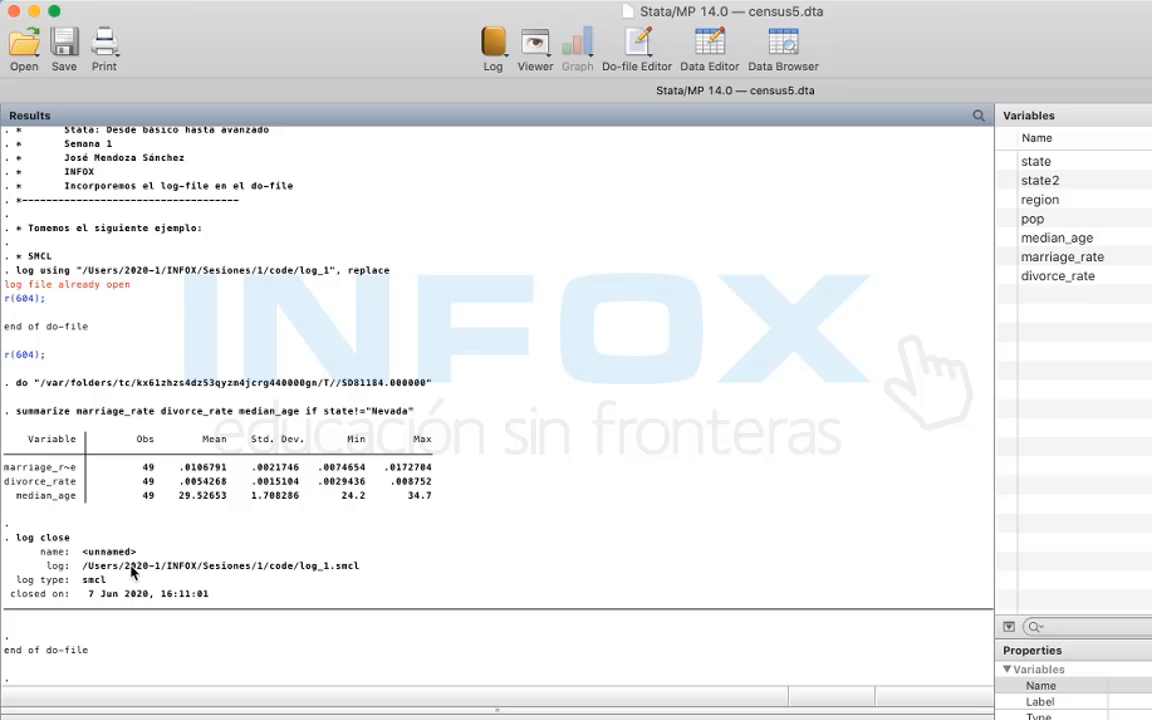
Step: Execute lines 1 to 18 of infox_stata_1_log.do, including log close, and review the complete output in Results
key("ctrl+Up")
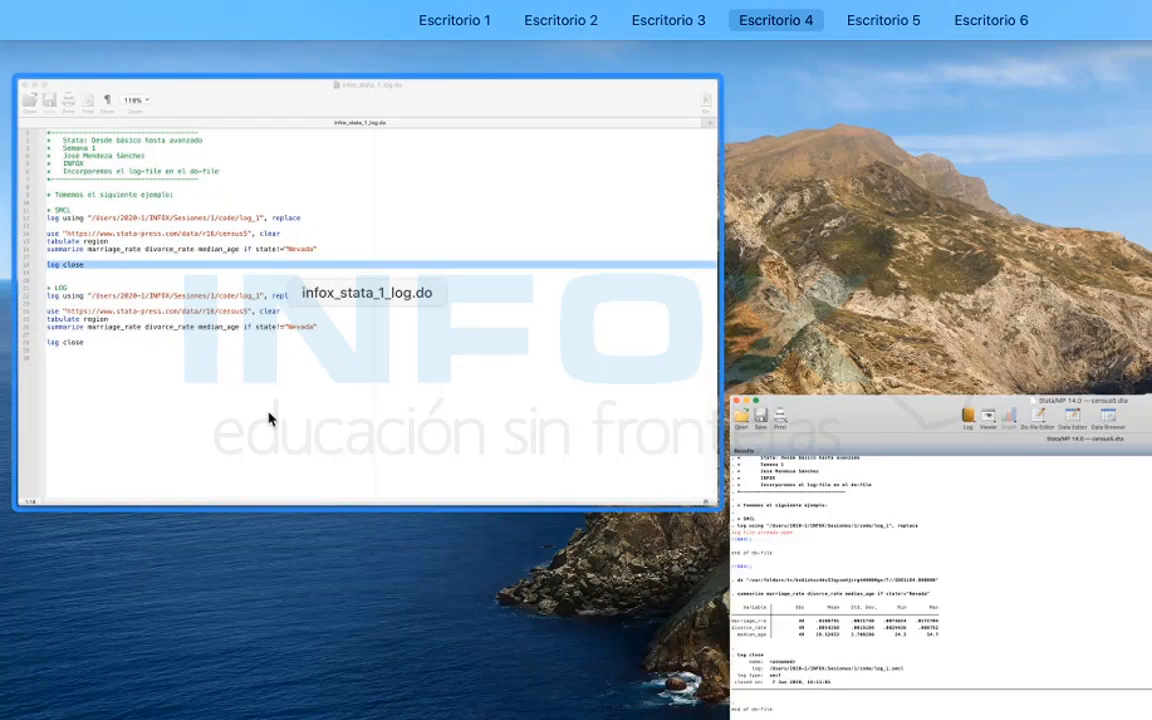
left_click(268, 420)
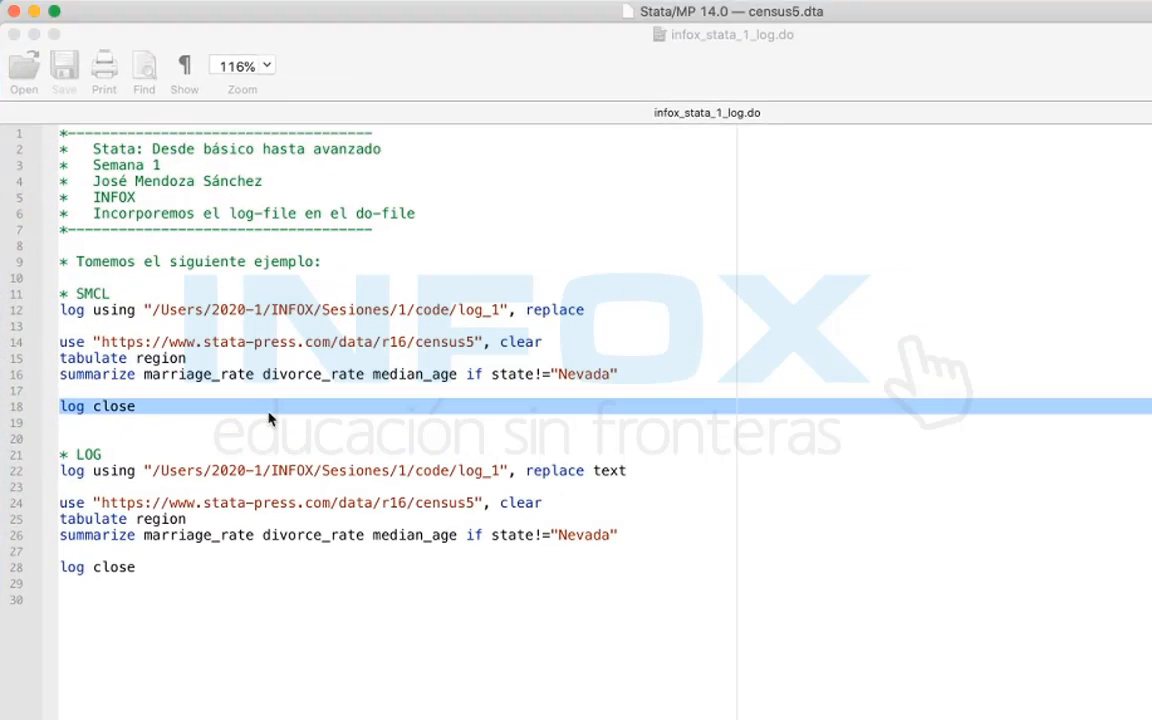
left_click(267, 415)
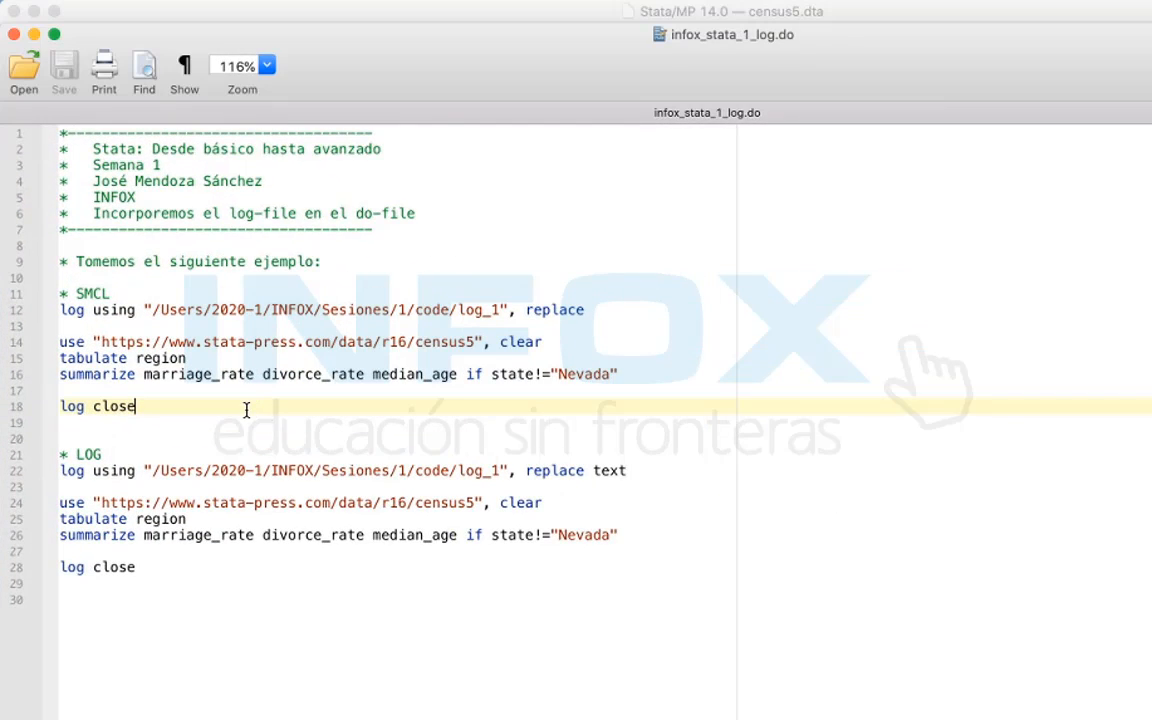
left_click_drag(246, 410, 2, 5)
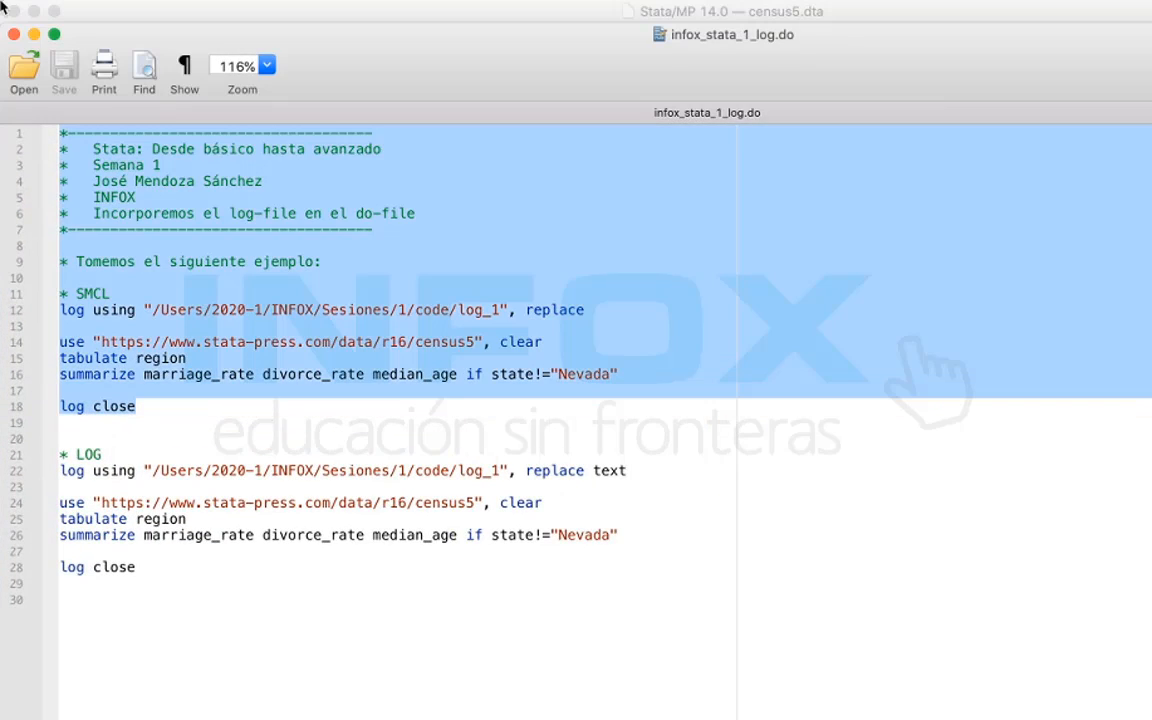
key("super+shift+d")
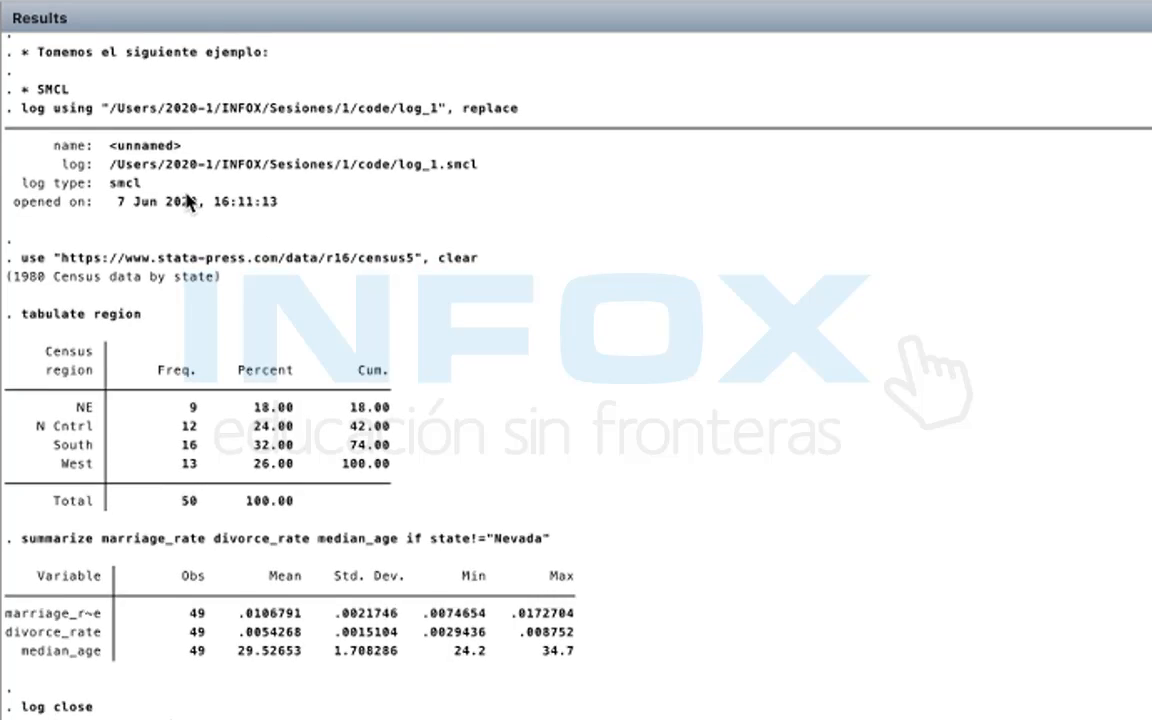
scroll(222, 677, "up", 2)
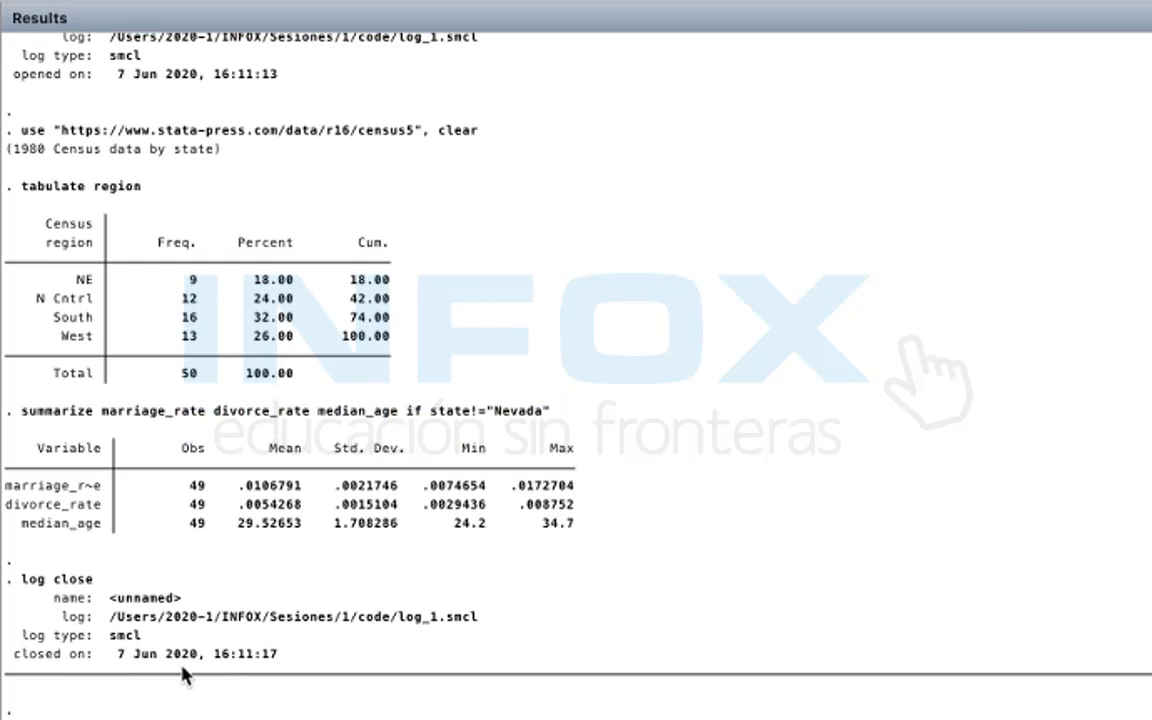
scroll(224, 640, "up", 2)
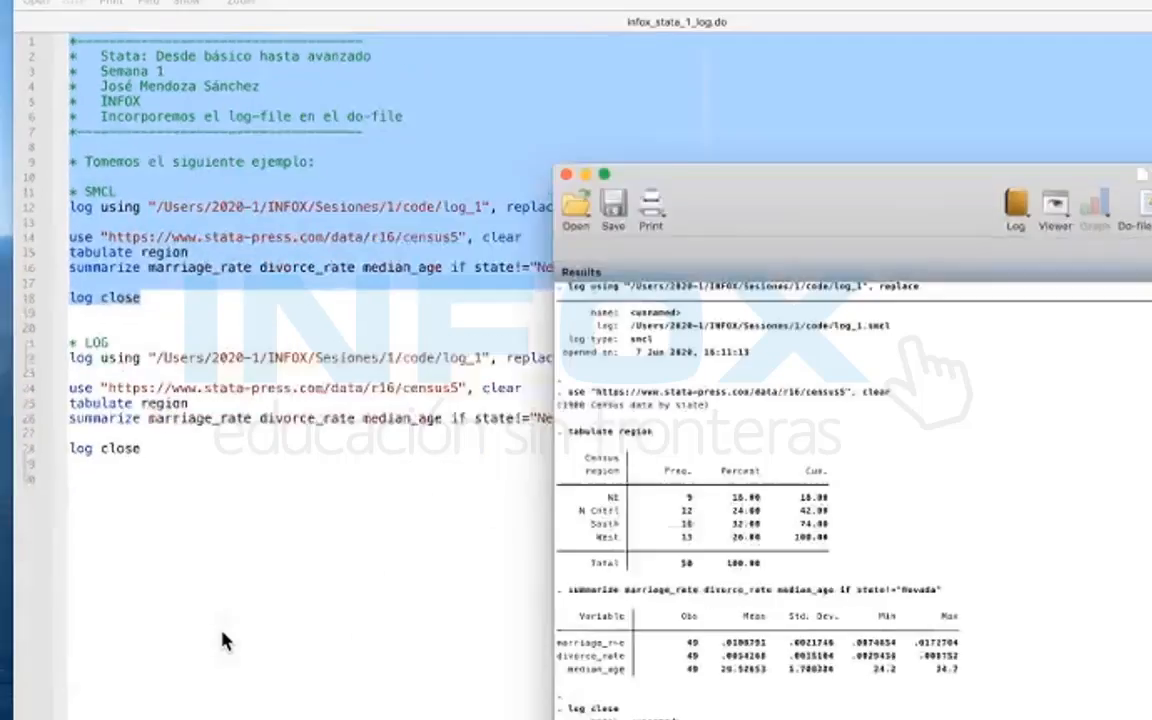
Step: Return to infox_stata_1_log.do and compare lines 1 to 16 with the log close command on line 18
left_click(373, 378)
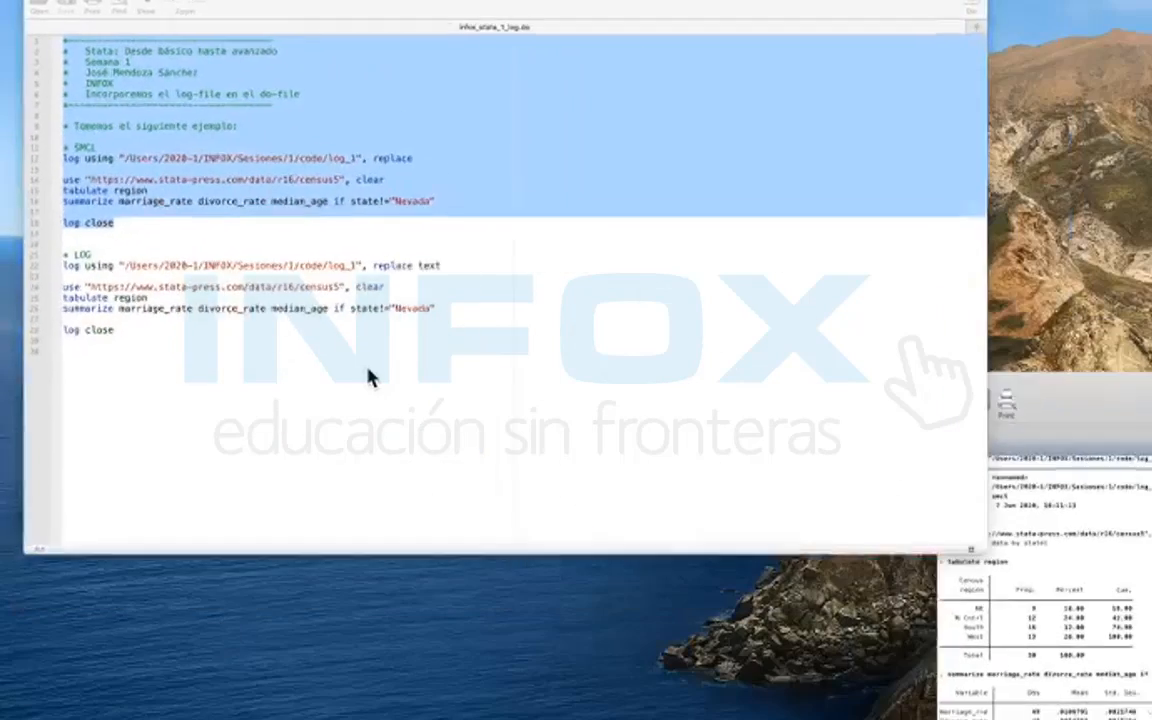
left_click(366, 378)
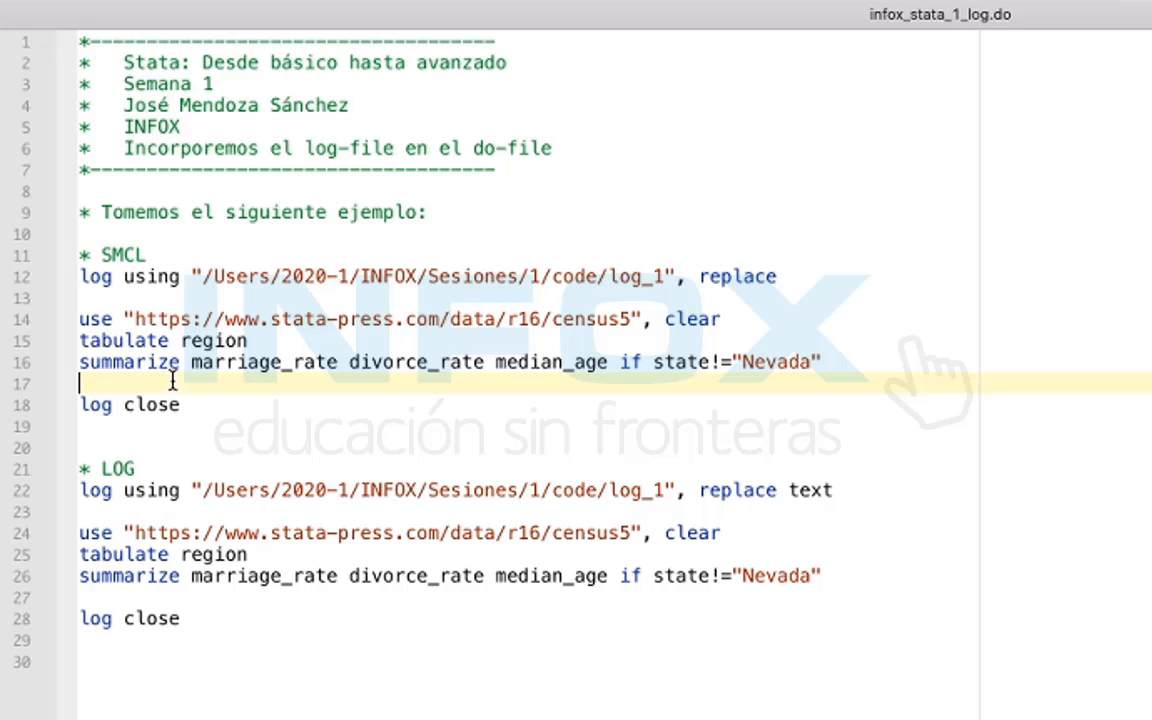
key("shift+super+Up")
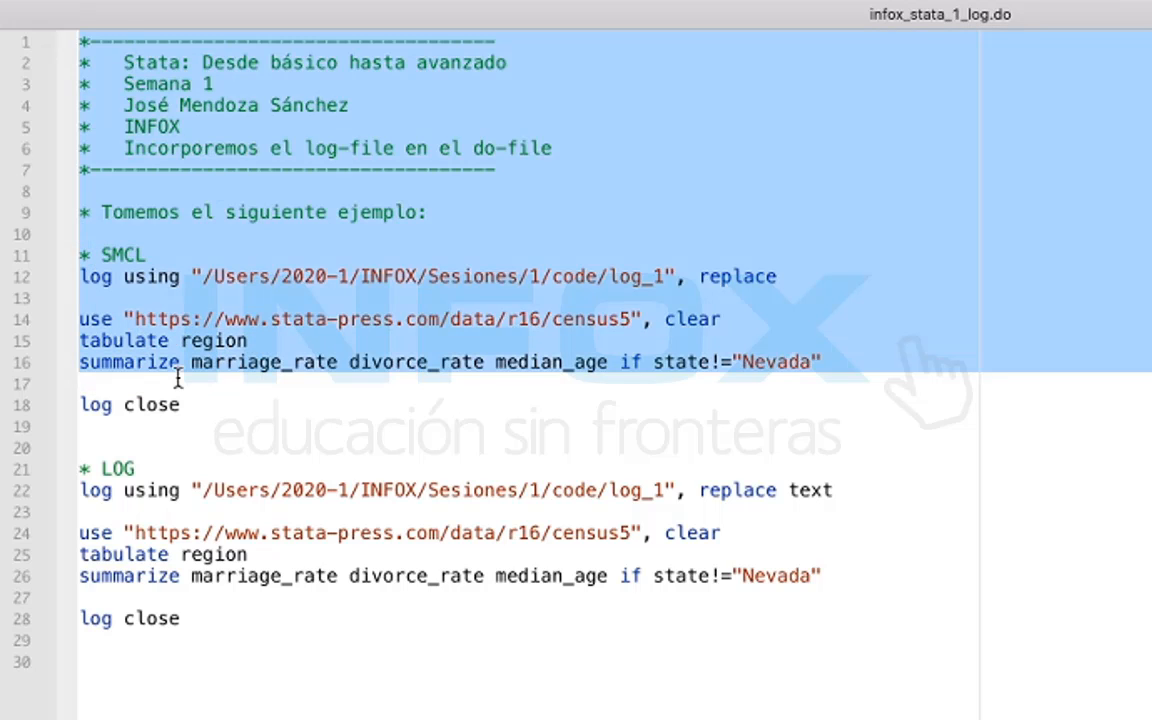
left_click(222, 421)
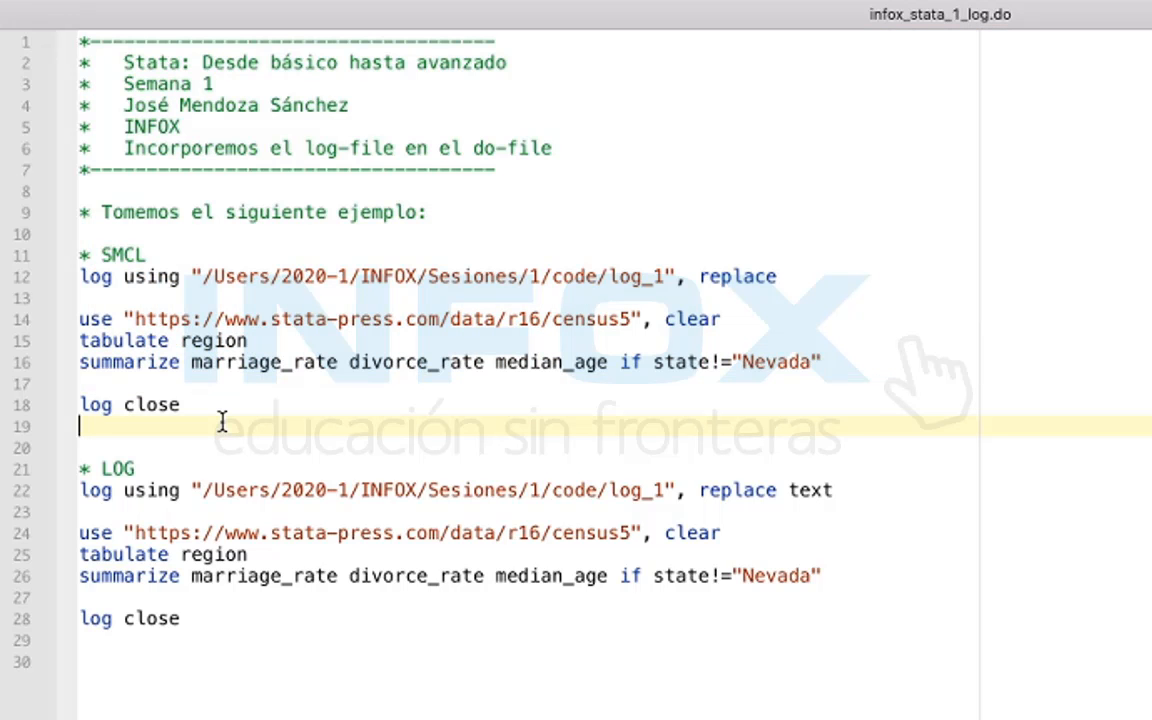
left_click(34, 406)
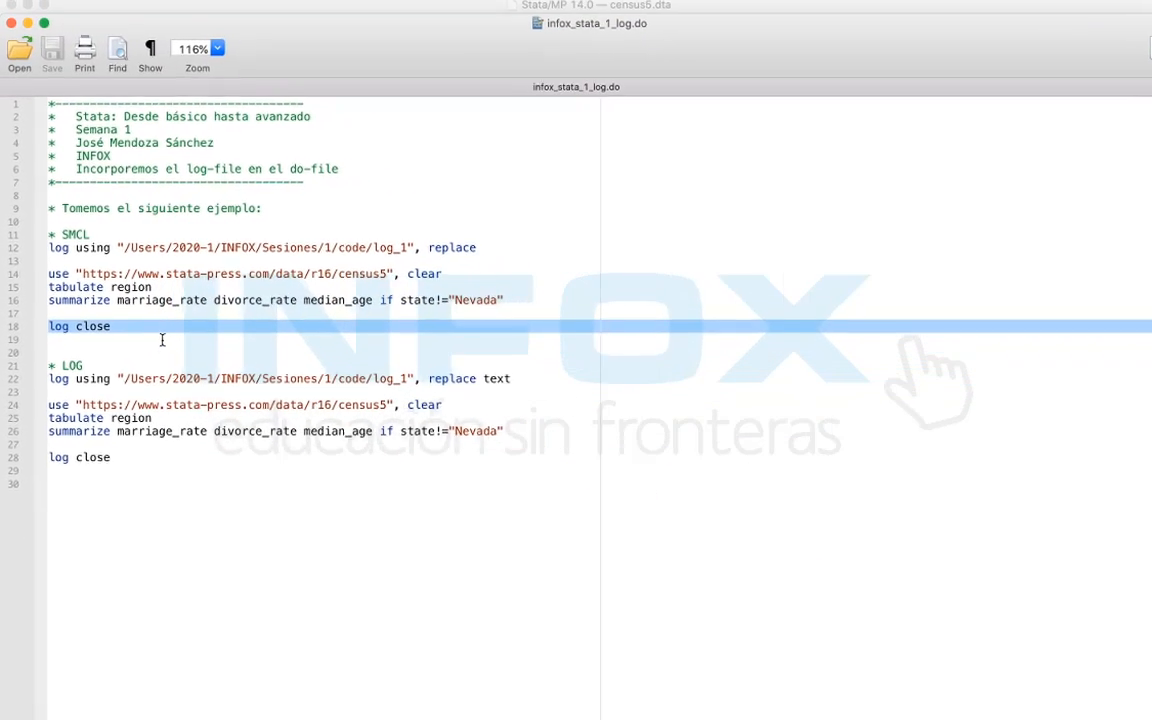
Step: Return to the Results window and examine the log type entry of the log using output
key("ctrl+Left")
key("ctrl+Left")
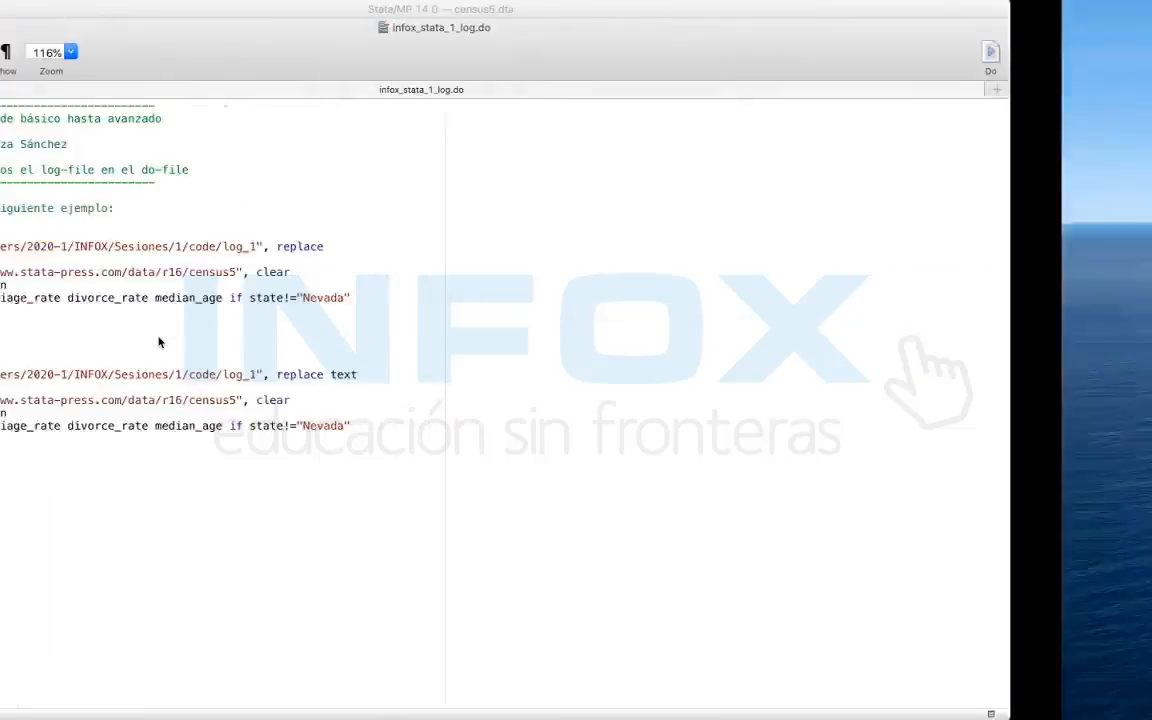
key("ctrl+Up")
key("ctrl+Right")
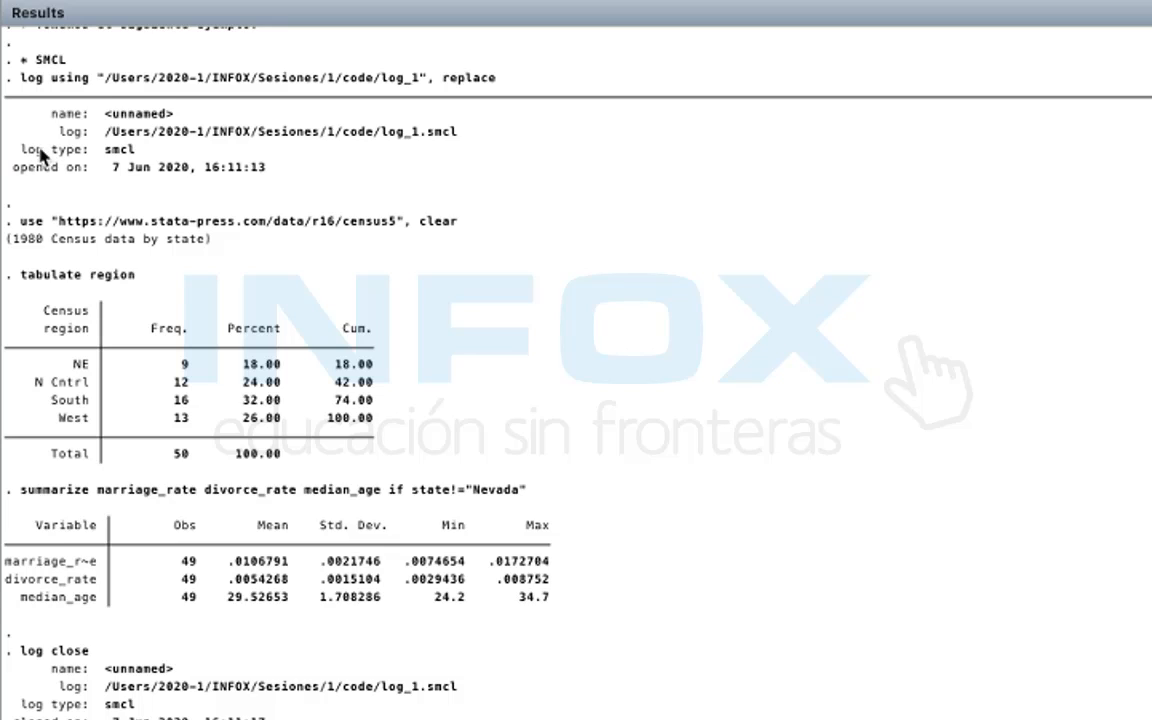
left_click_drag(21, 150, 145, 168)
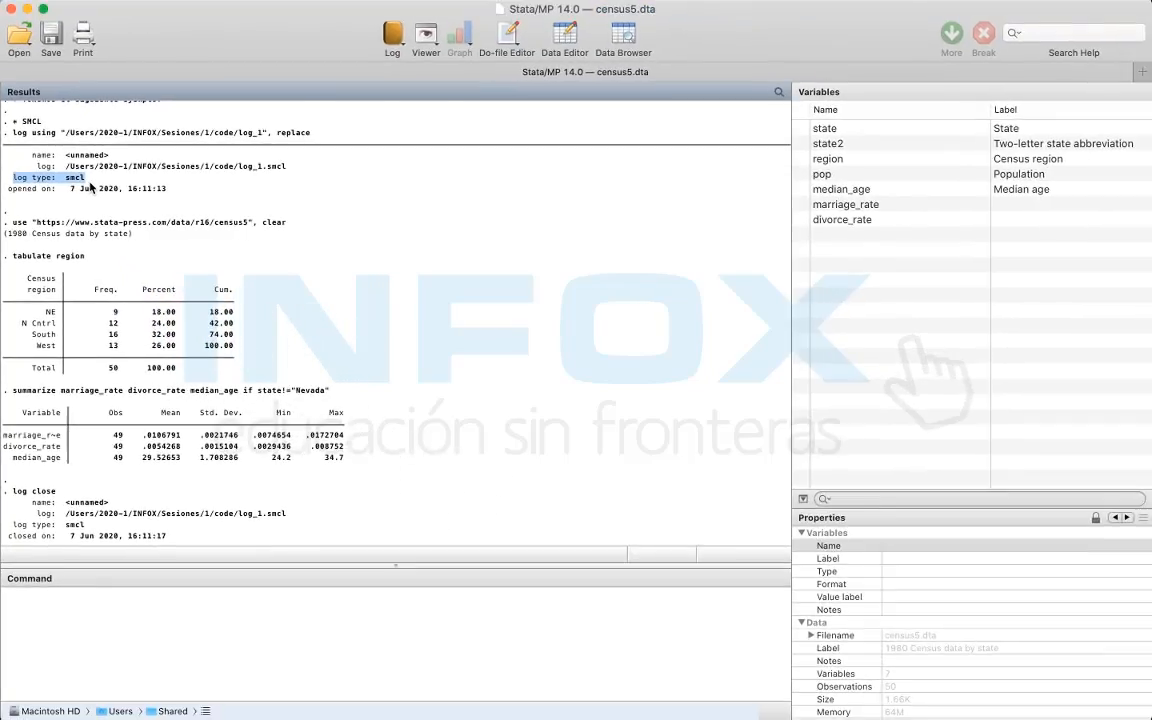
Step: Check the description of the .log and .smcl extensions in INFOX_Stata_1.pdf, and return to Stata
key("ctrl+Left")
scroll(283, 323, "down", 2)
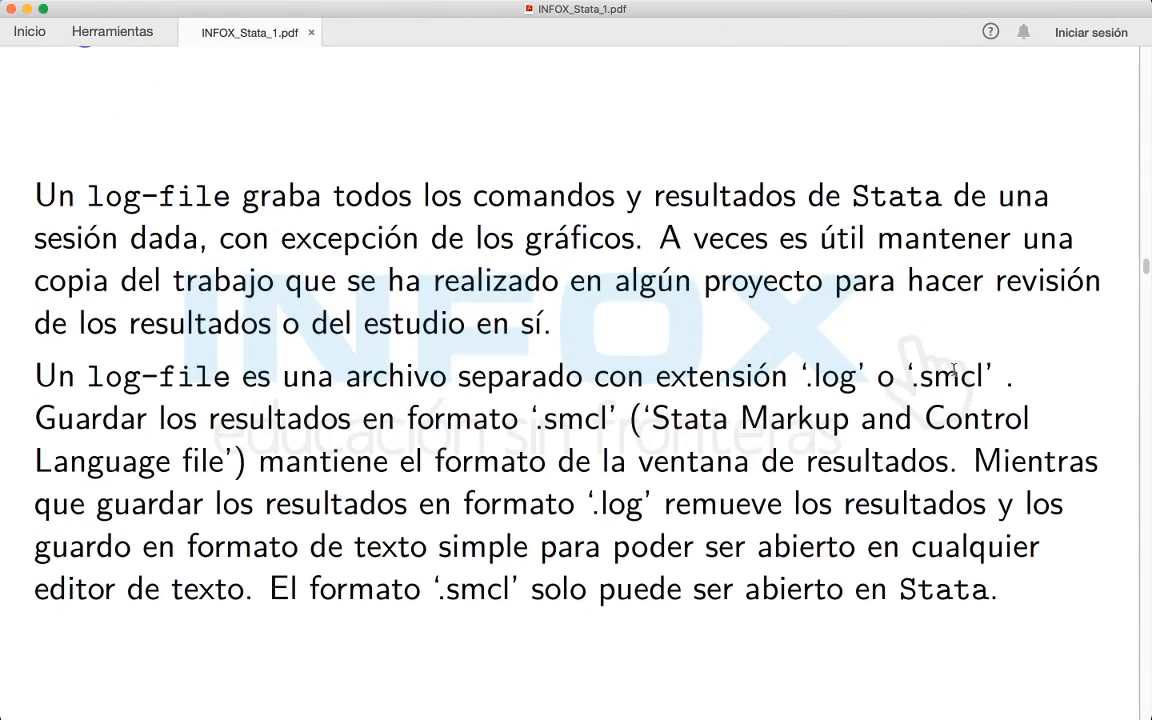
double_click(838, 378)
key("ctrl+Right")
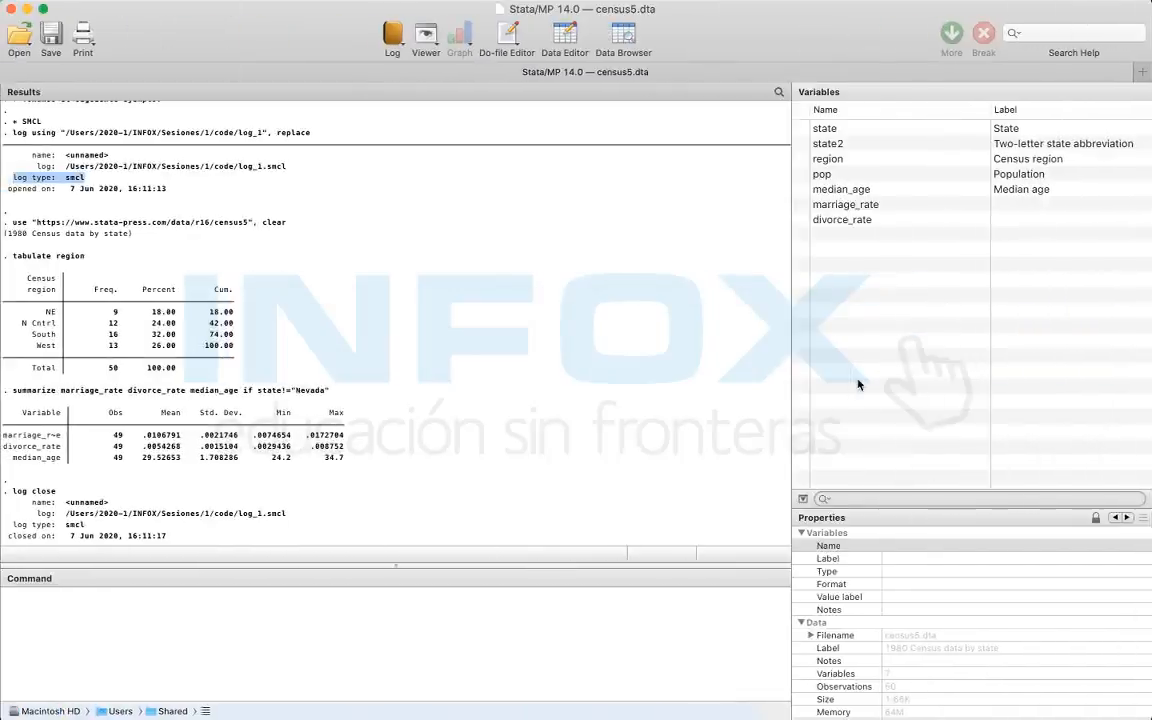
Step: Examine the LOG block in infox_stata_1_log.do, especially the text option of log using on line 22
key("ctrl+Up")
left_click(325, 275)
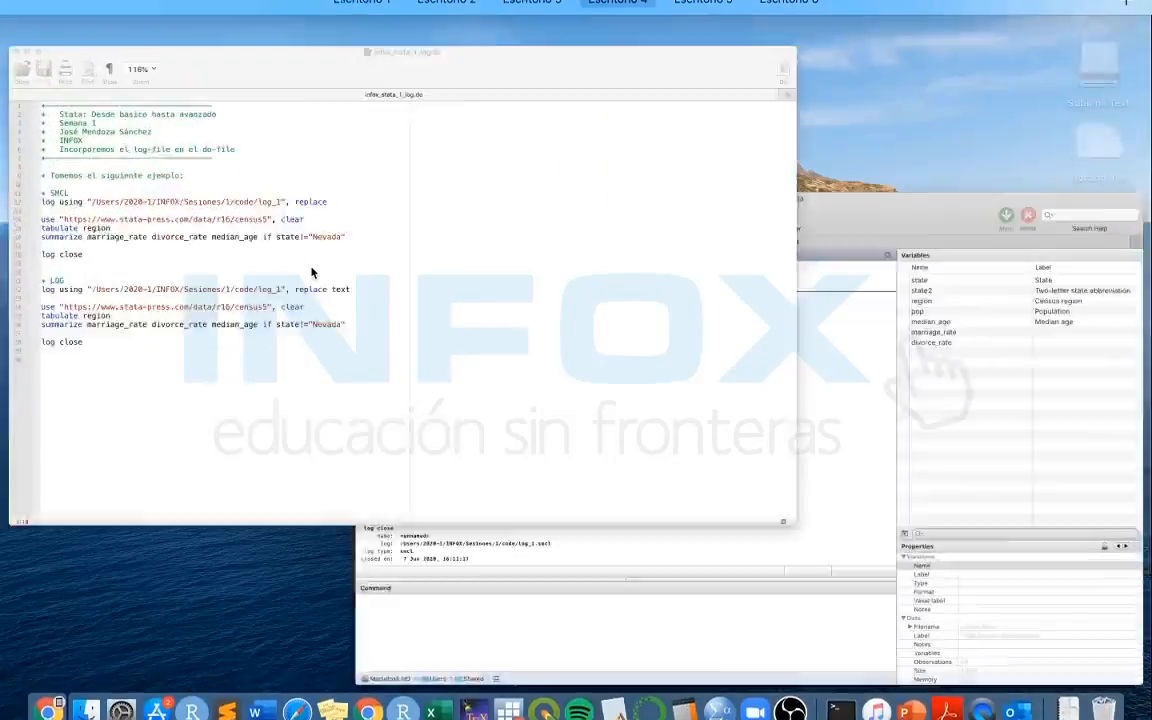
left_click_drag(47, 348, 162, 461)
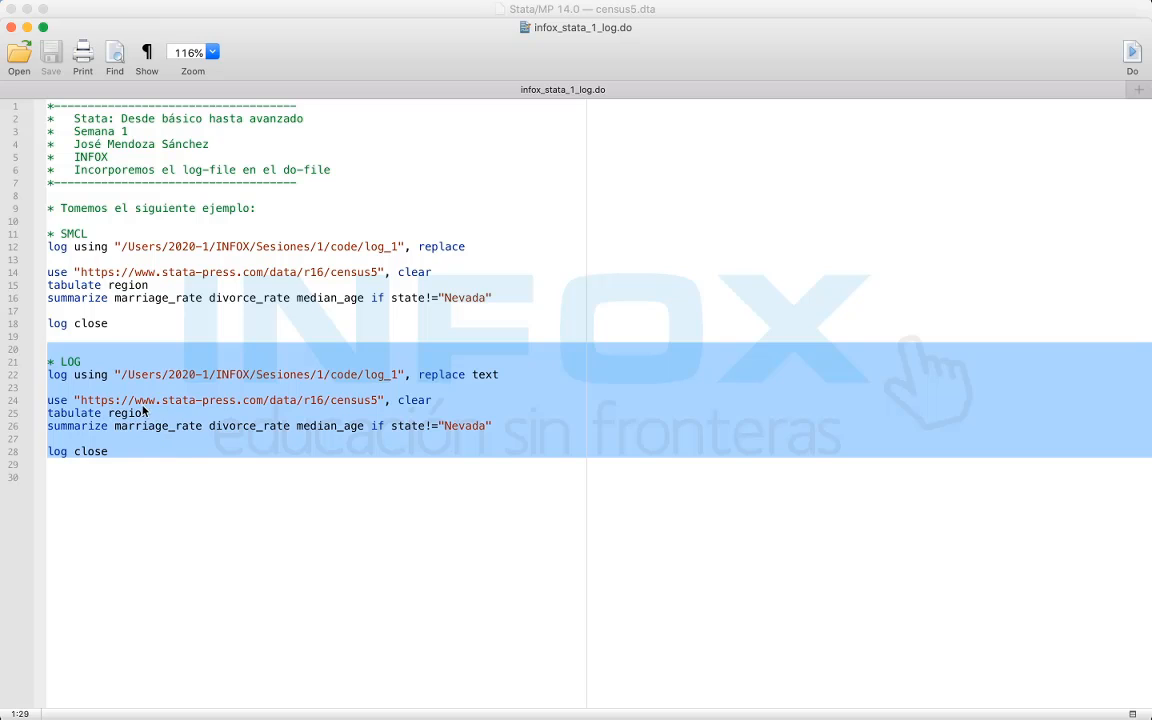
left_click(105, 388)
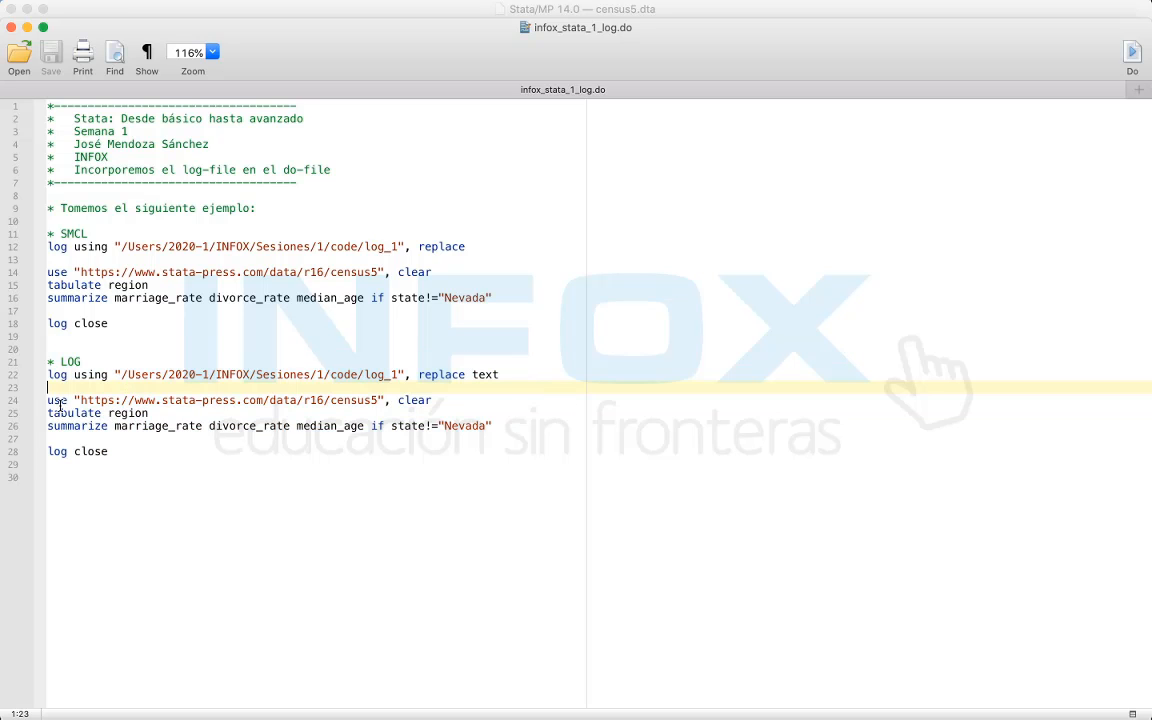
double_click(486, 375)
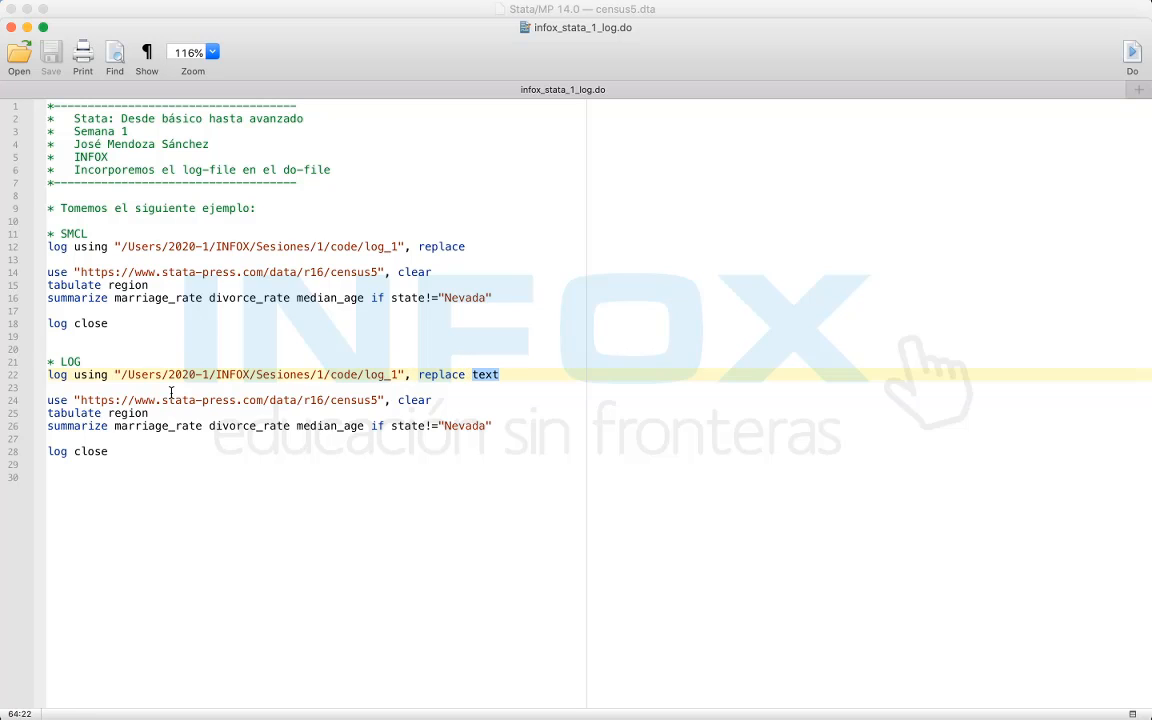
Step: Execute infox_stata_1_log.do including its LOG block, recording log_1 with the replace and text options, and bring up Results
left_click_drag(150, 480, 4, 358)
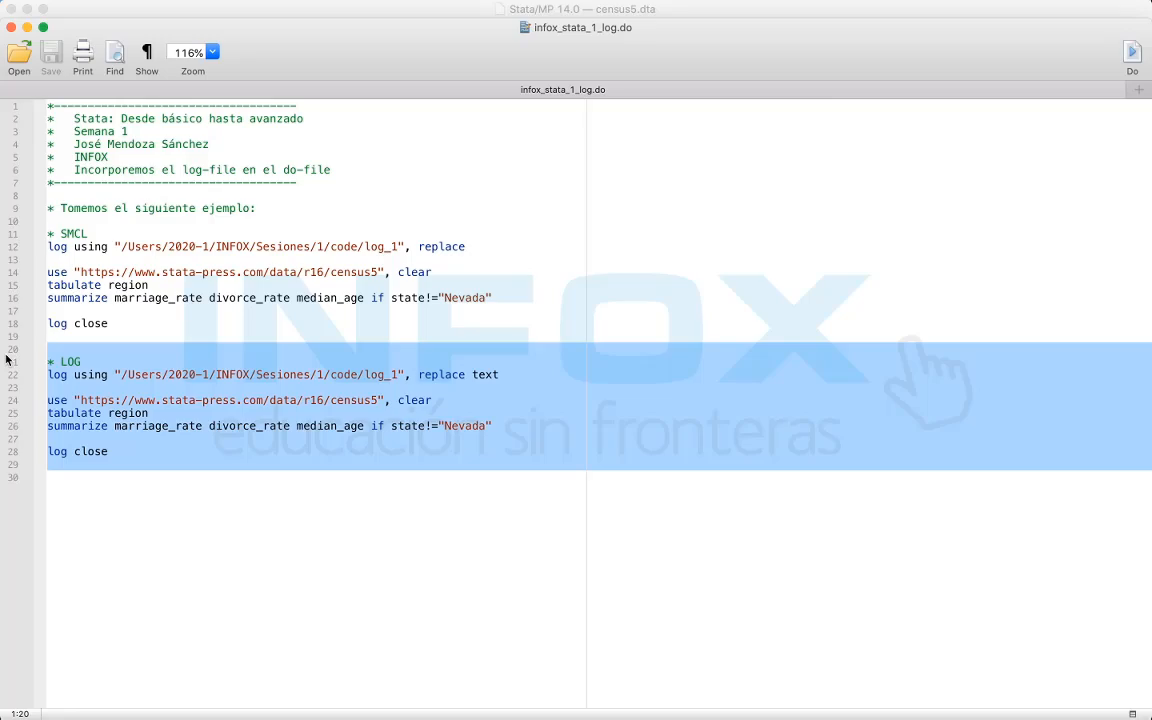
key("ctrl+Up")
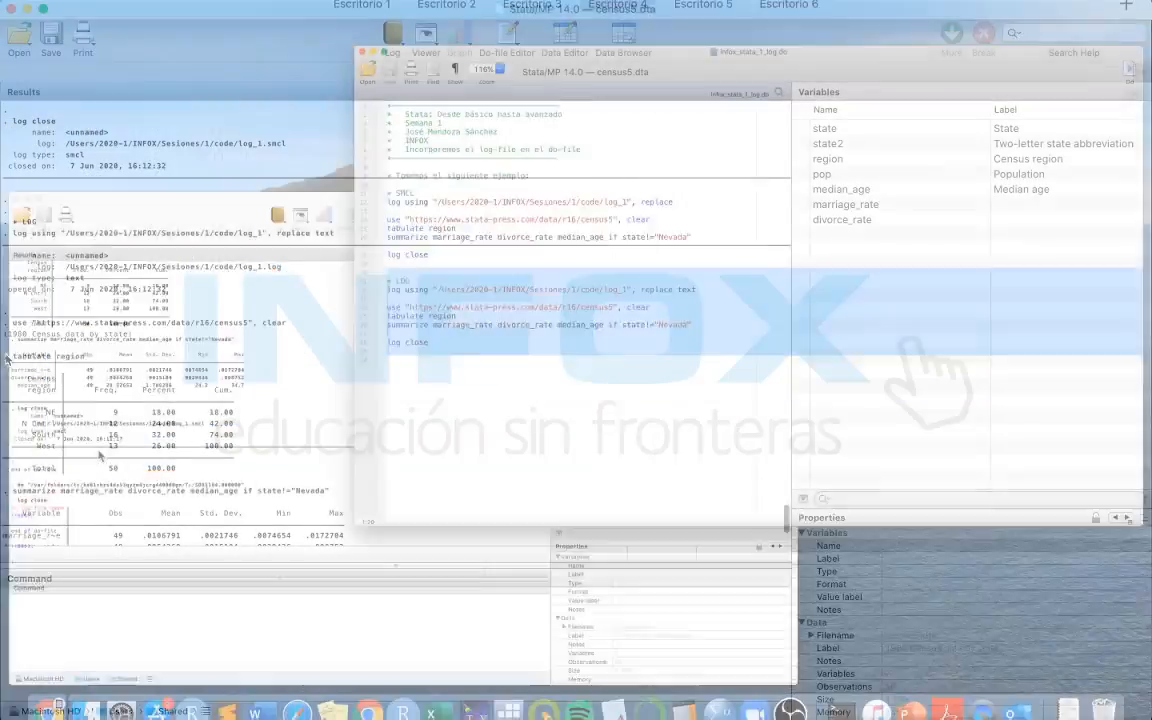
left_click(98, 455)
Step: Review the log type in the LOG block's log using and log close output in Results
left_click_drag(18, 283, 157, 284)
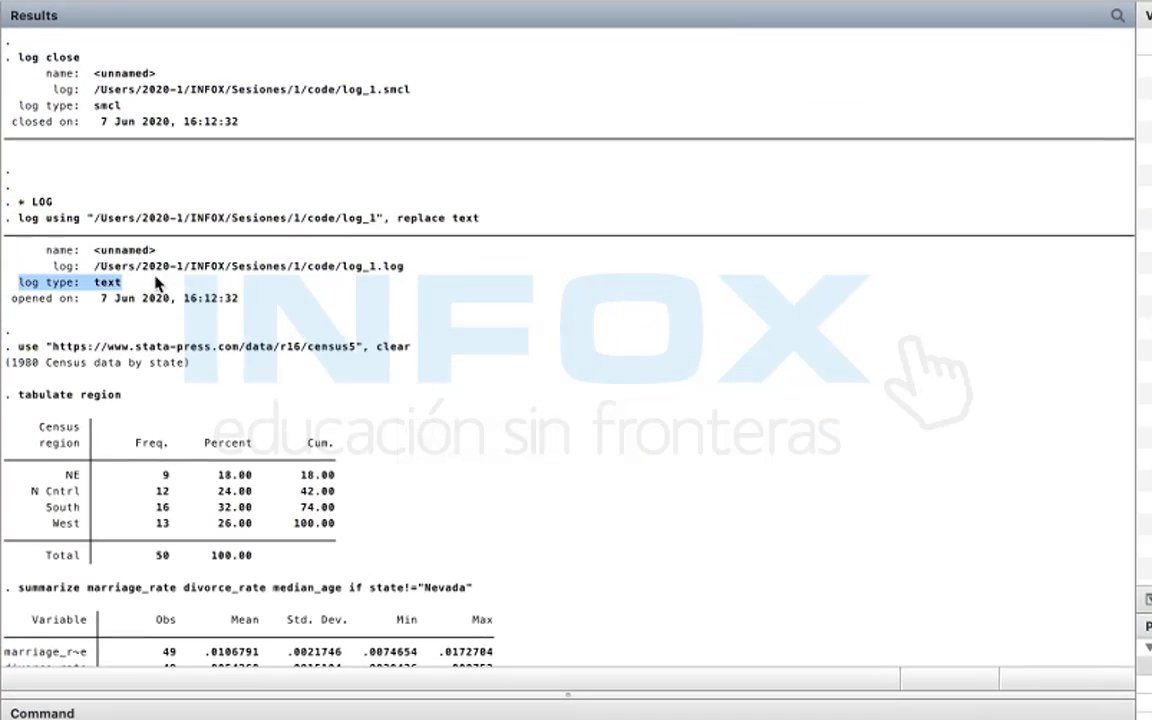
scroll(150, 400, "down", 5)
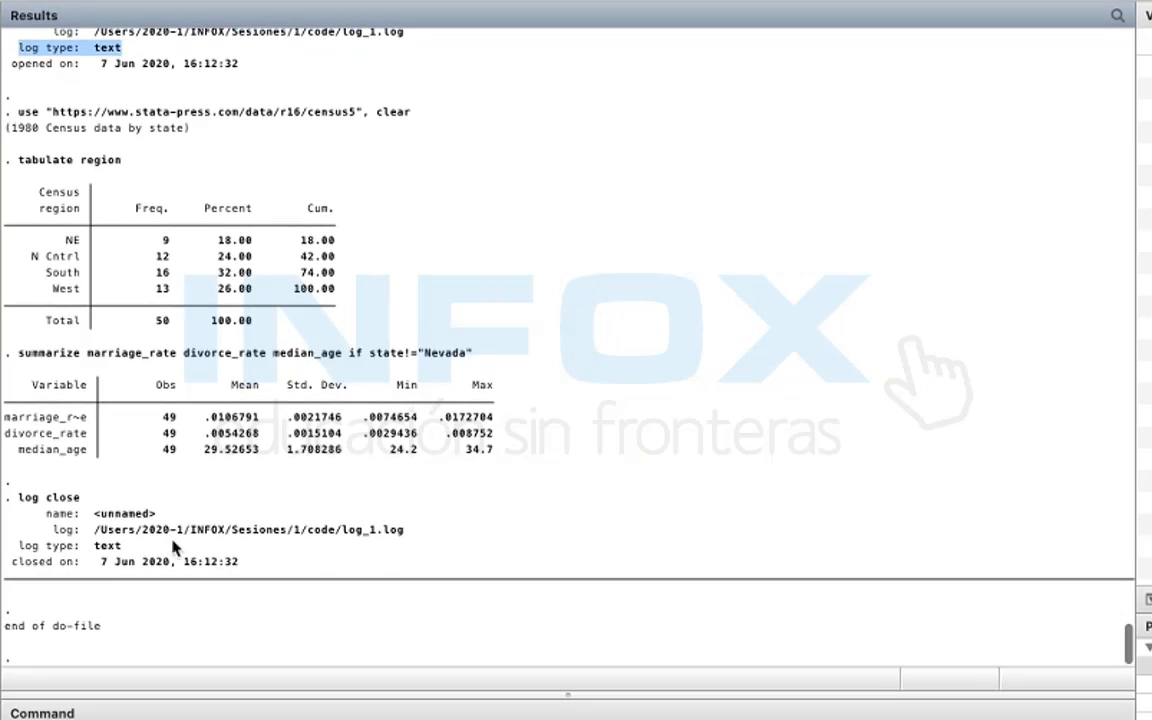
left_click_drag(124, 548, 80, 546)
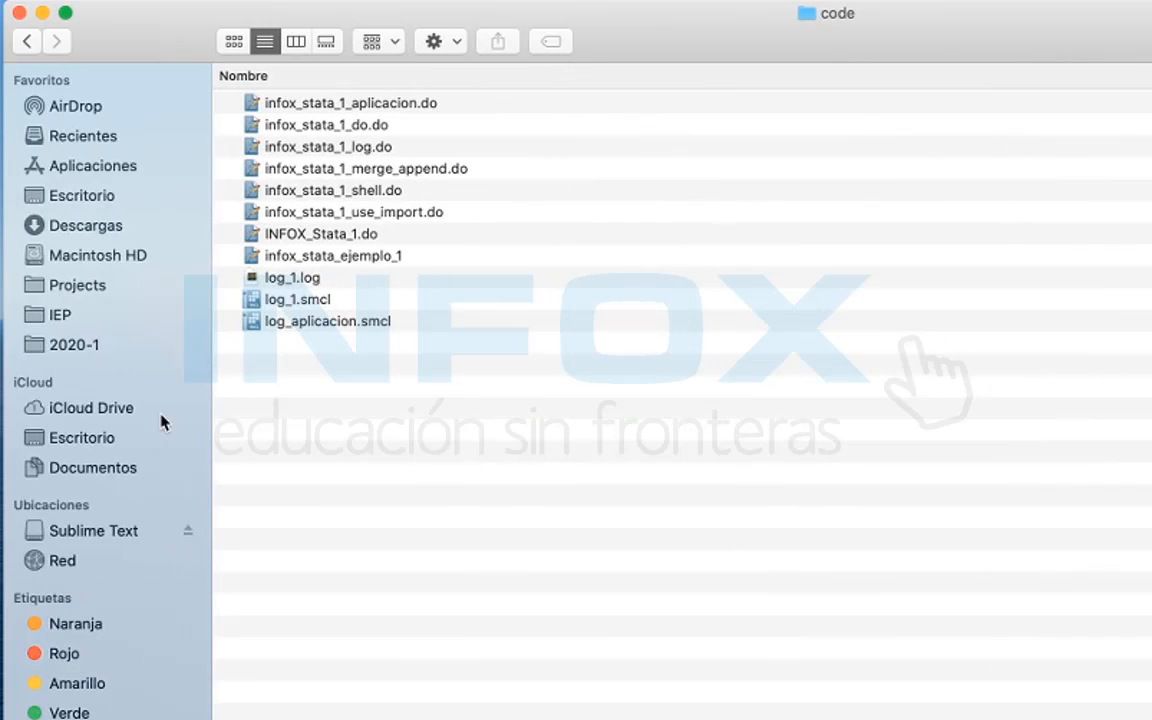
Step: Compare the log_1.log and log_1.smcl files saved in the code folder, and return to the Stata results
left_click(310, 322)
left_click(307, 302)
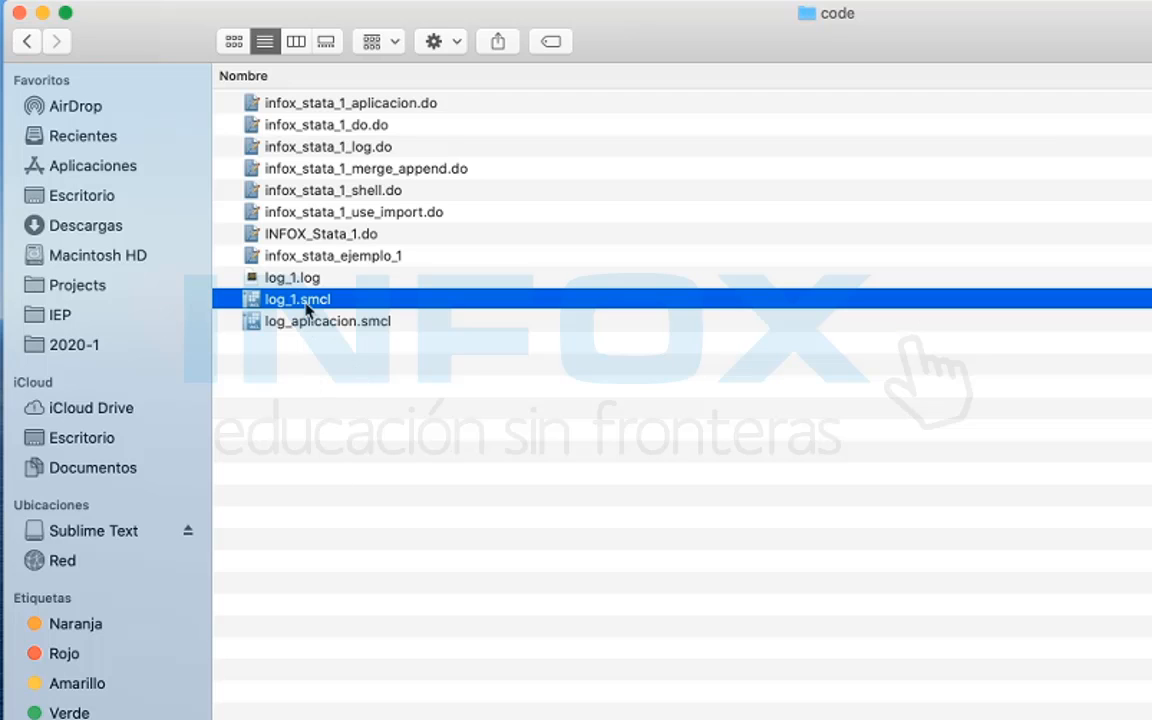
key("shift+Up")
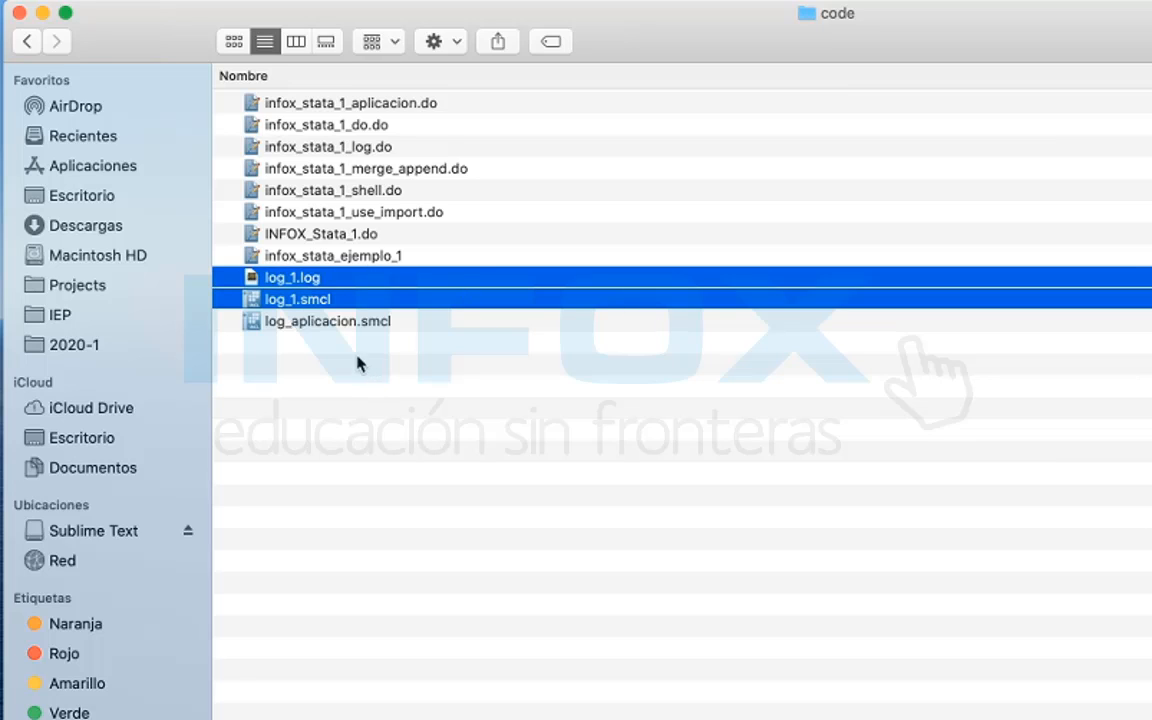
left_click(311, 283)
left_click(296, 303)
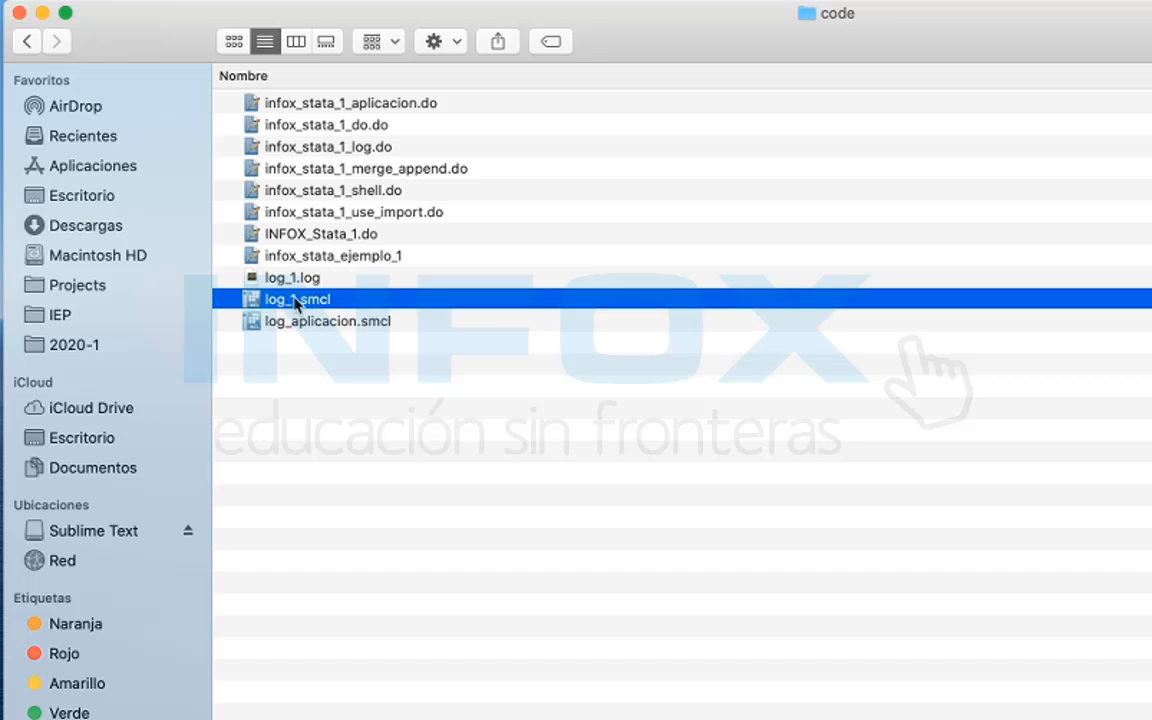
key("ctrl+Right")
key("ctrl+Left")
left_click(334, 369)
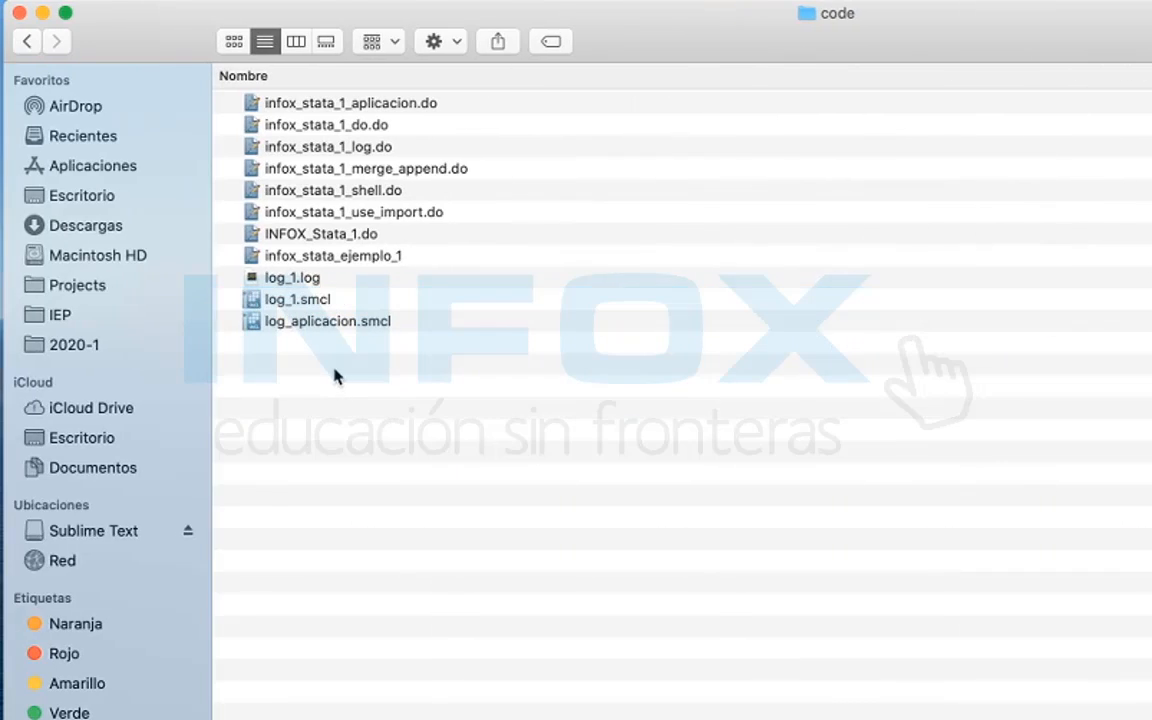
left_click(303, 279)
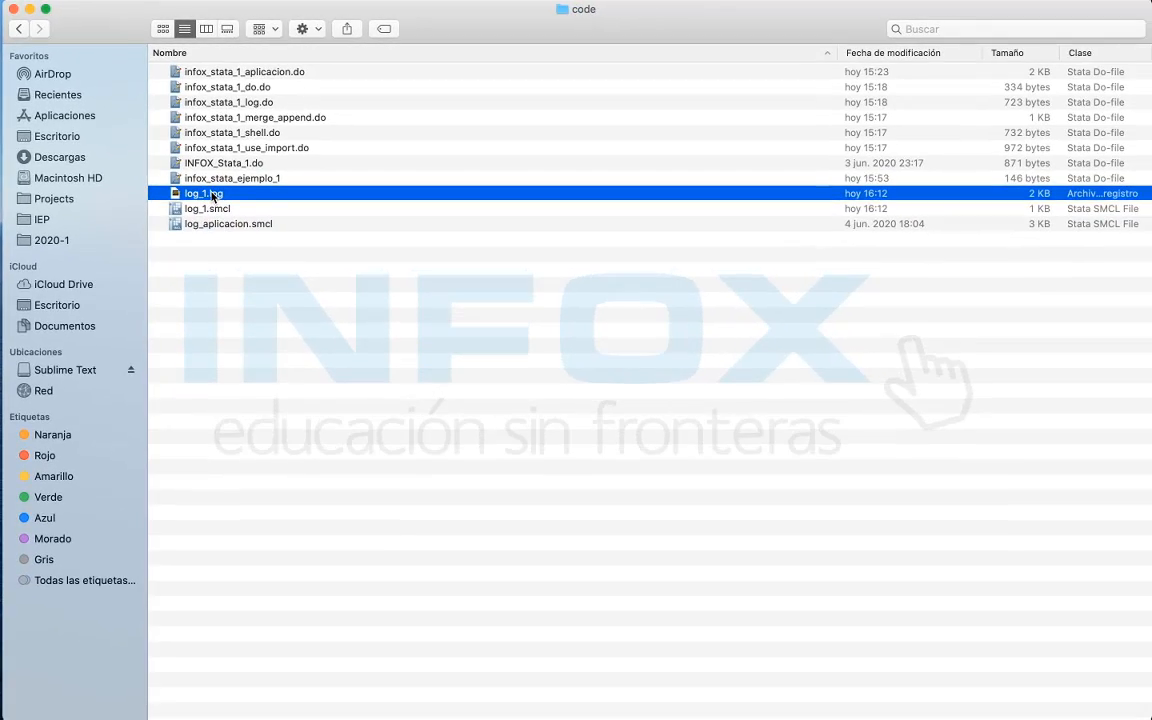
key("ctrl+Right")
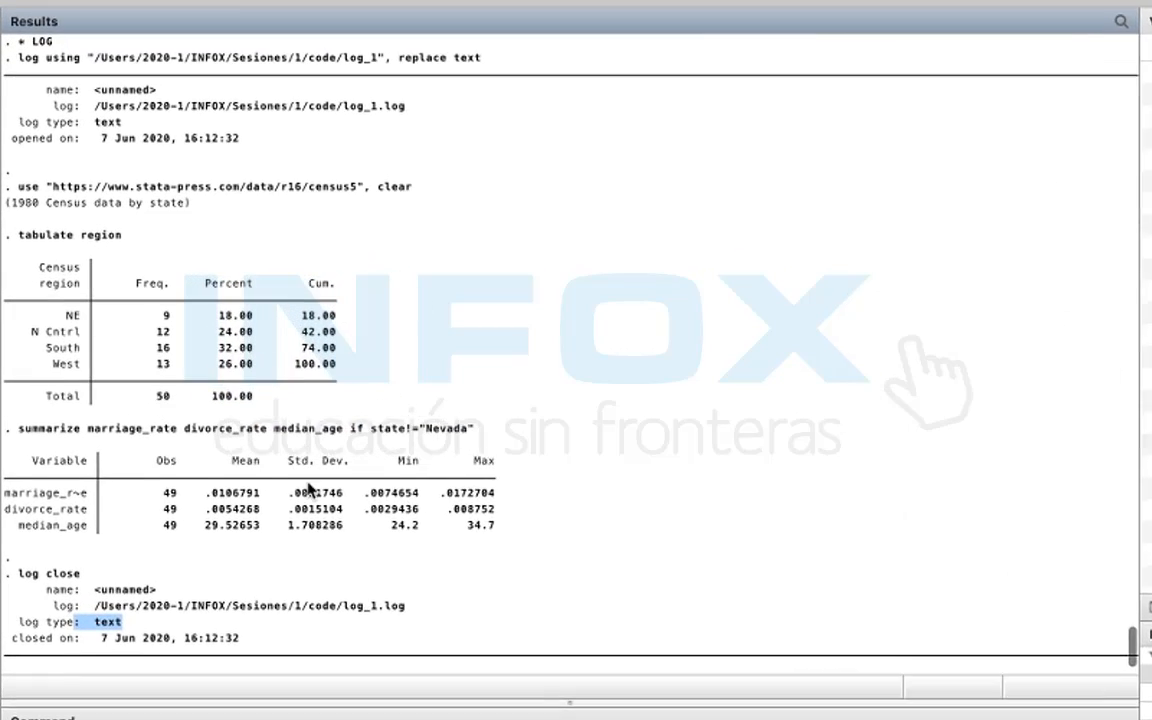
left_click(338, 321)
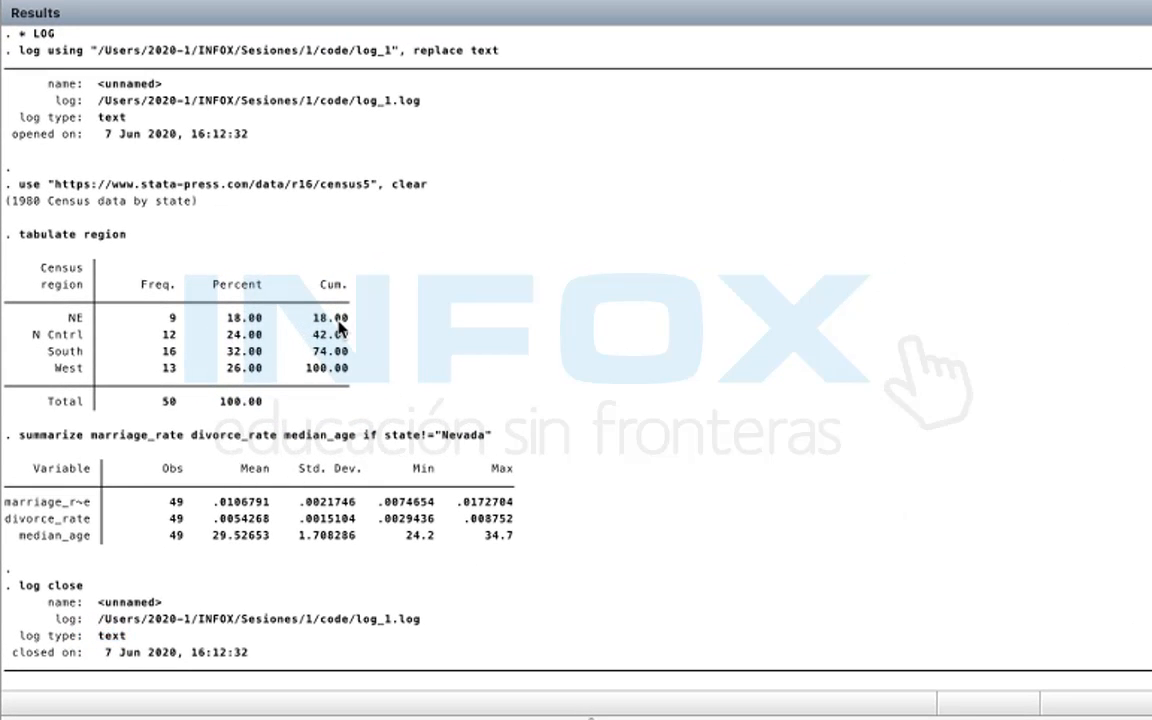
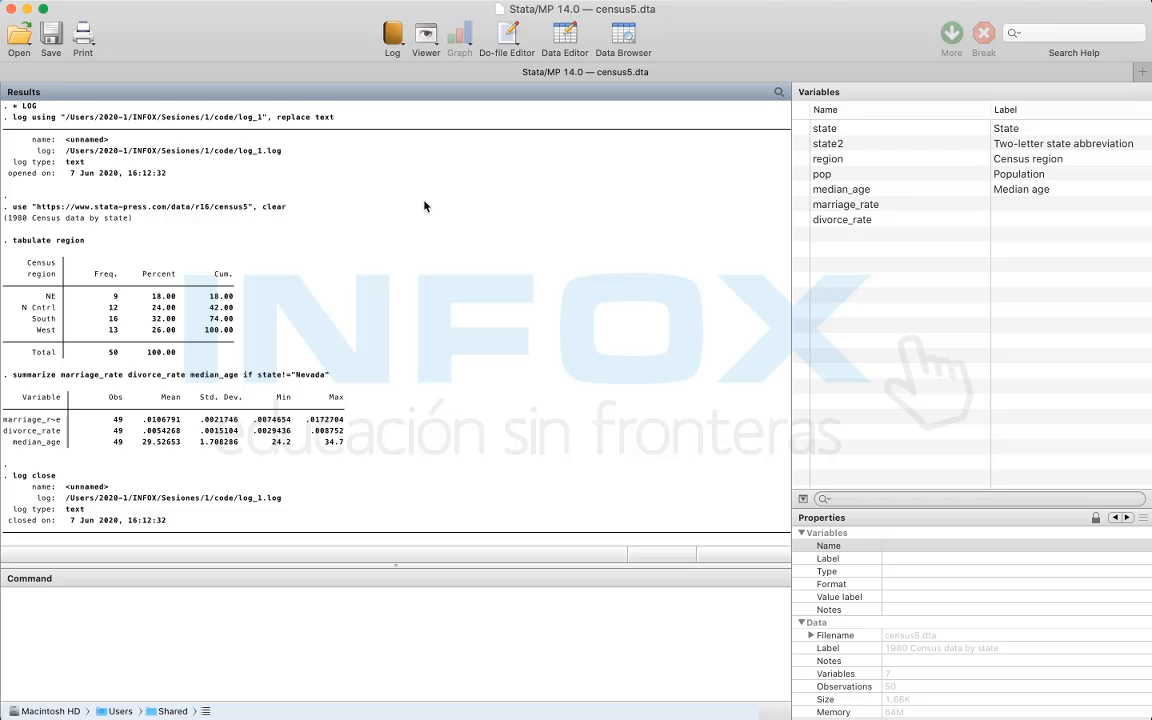
Step: Look over Stata's built-in help options, and read how the help and search commands work on the "Comando de ayuda" slide of INFOX_Stata_1.pdf
left_click(515, 9)
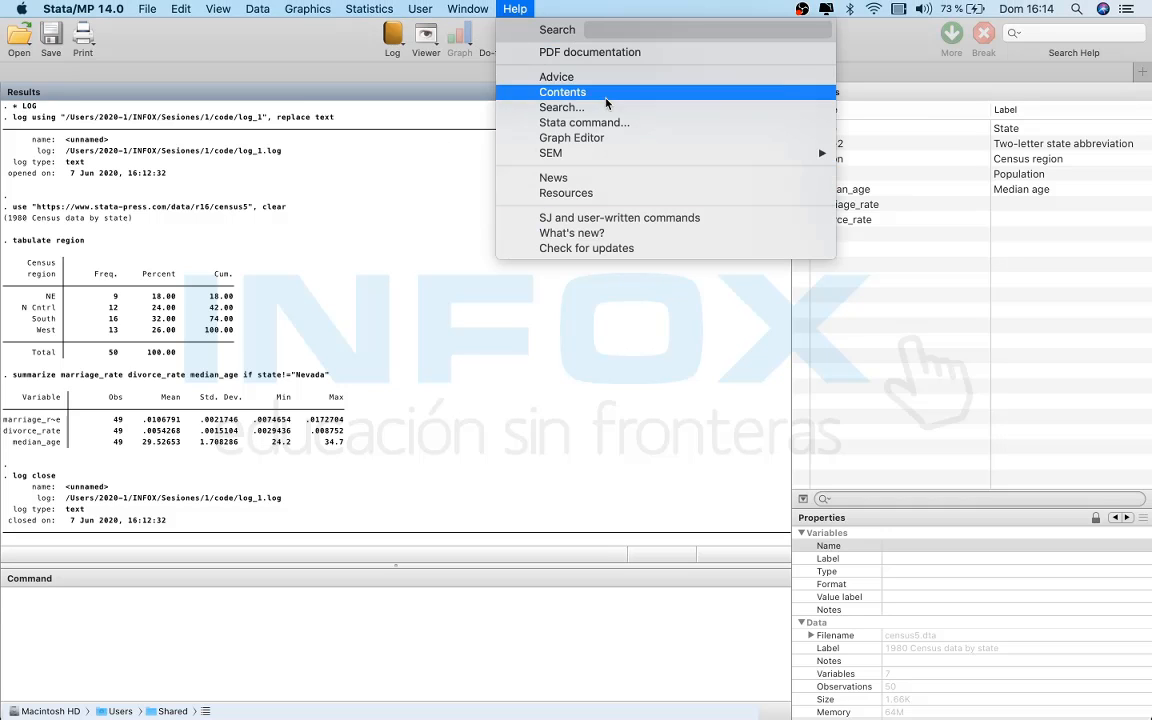
left_click(422, 254)
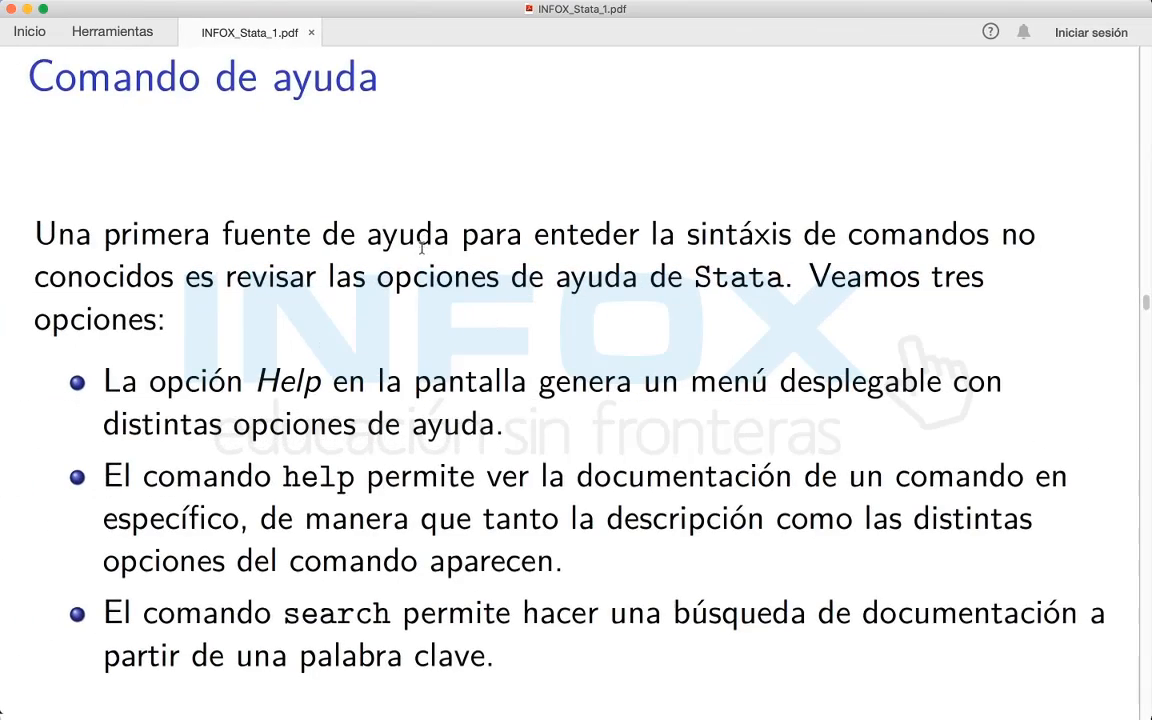
scroll(422, 246, "down", 1)
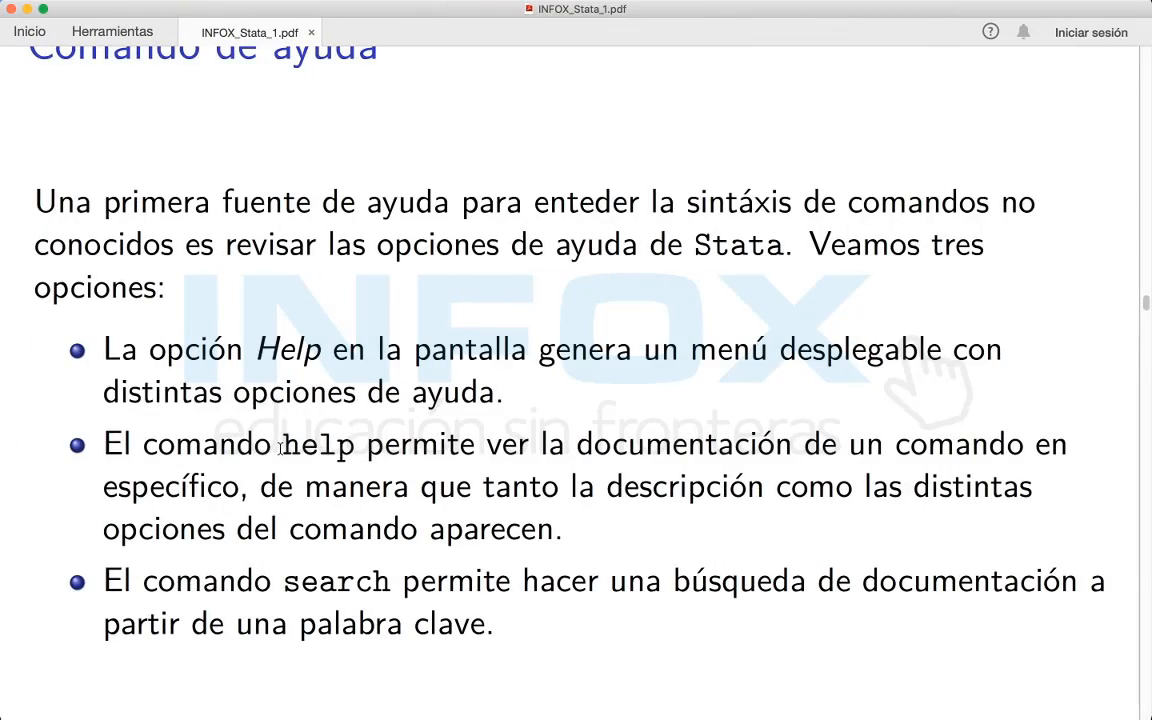
left_click_drag(143, 444, 355, 446)
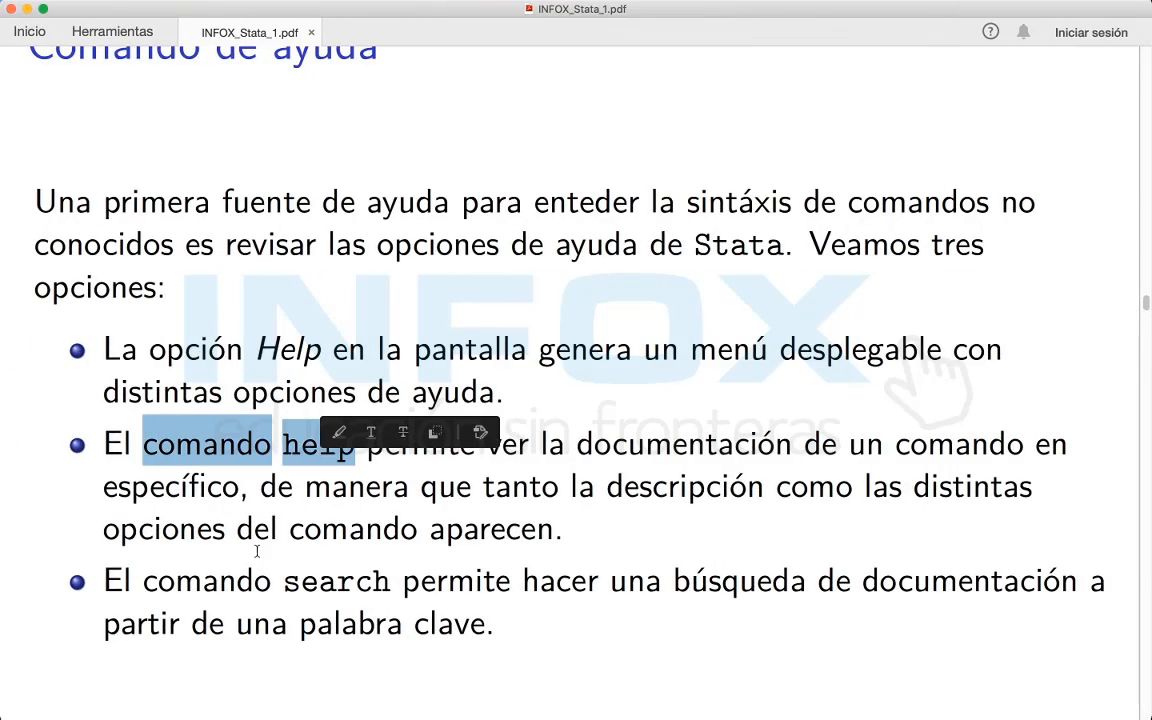
mouse_move(143, 581)
left_mouse_down()
mouse_move(272, 583)
mouse_move(402, 624)
left_mouse_up()
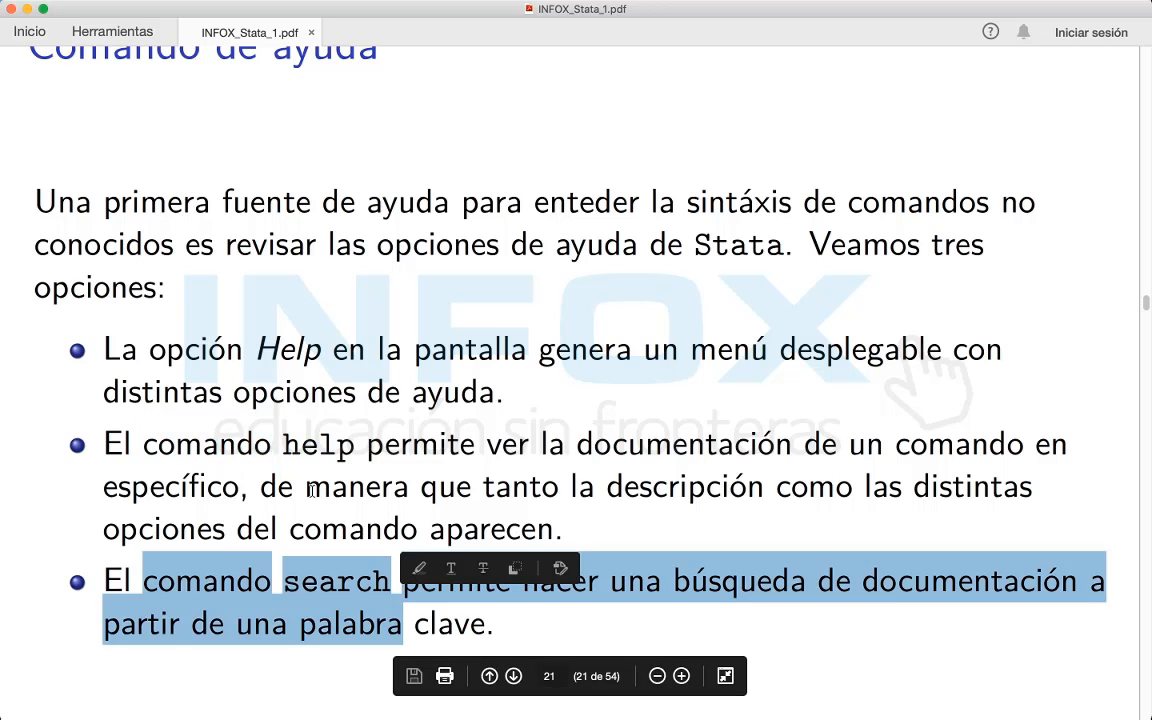
left_click(311, 490)
left_click_drag(143, 444, 410, 487)
left_click(421, 487)
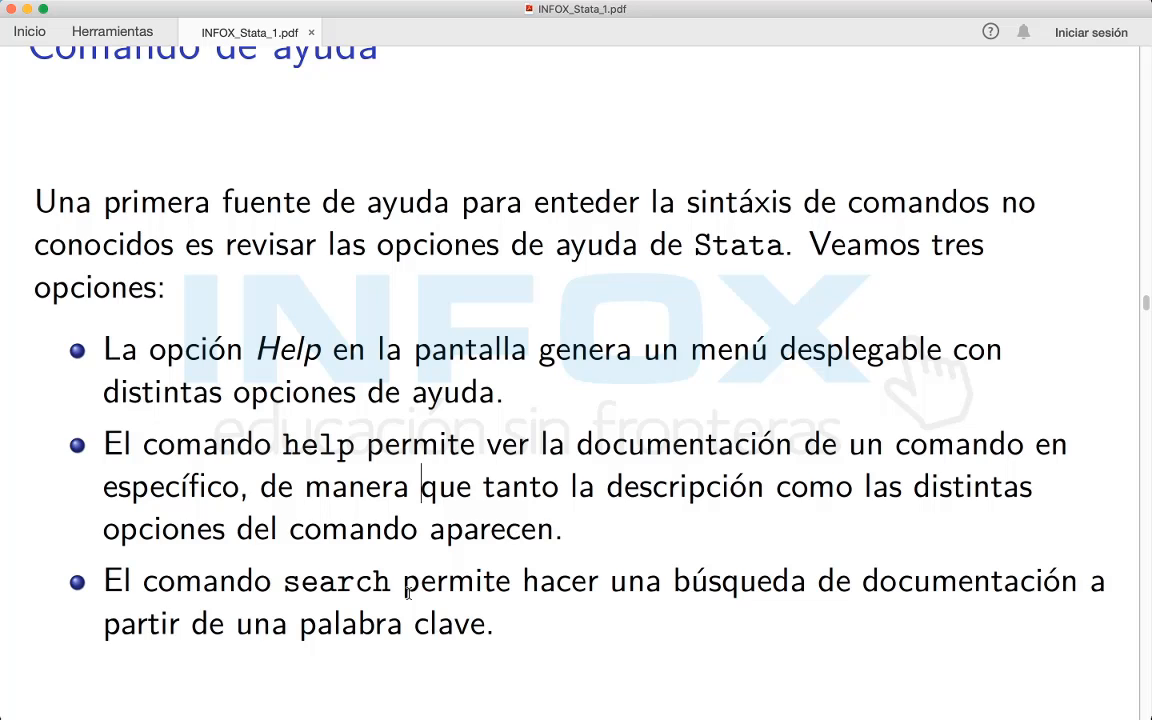
scroll(408, 594, "down", 1)
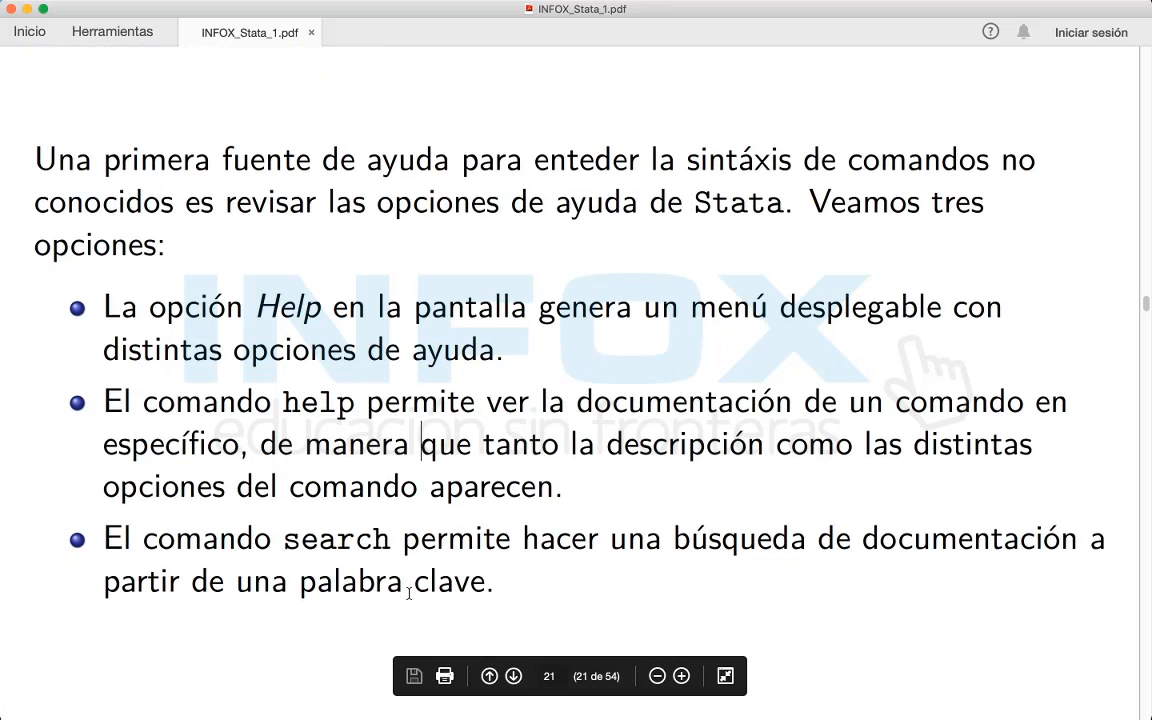
scroll(408, 594, "down", 2)
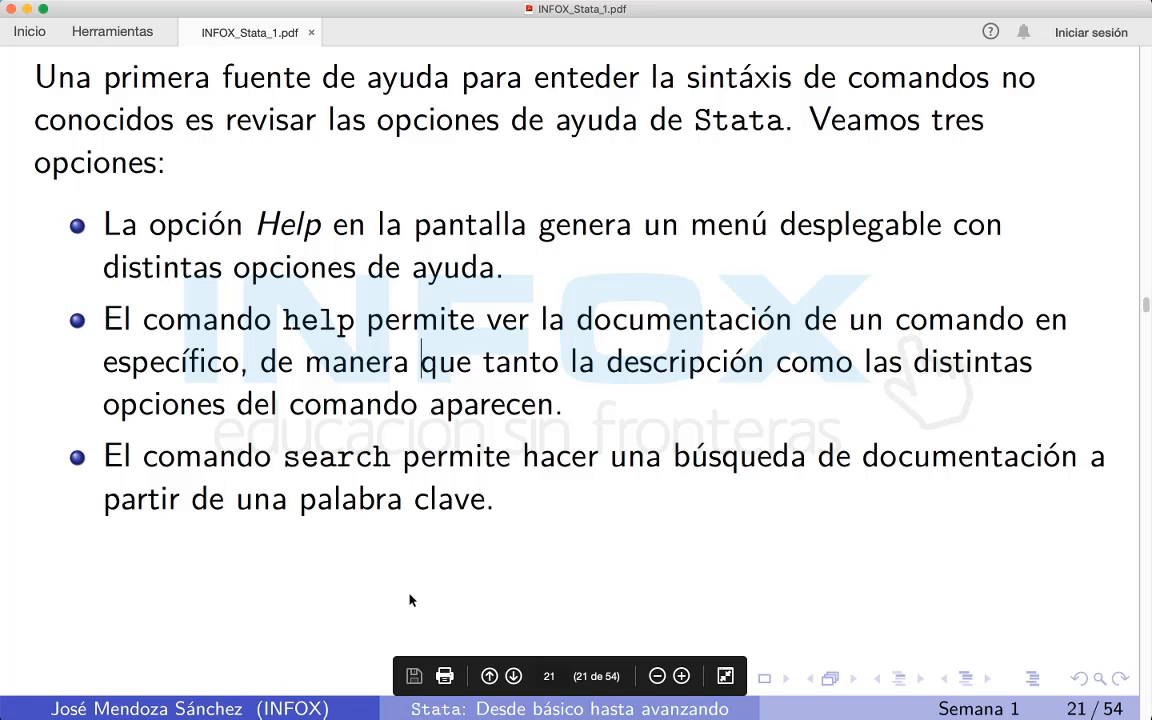
scroll(412, 600, "down", 2)
scroll(412, 600, "up", 3)
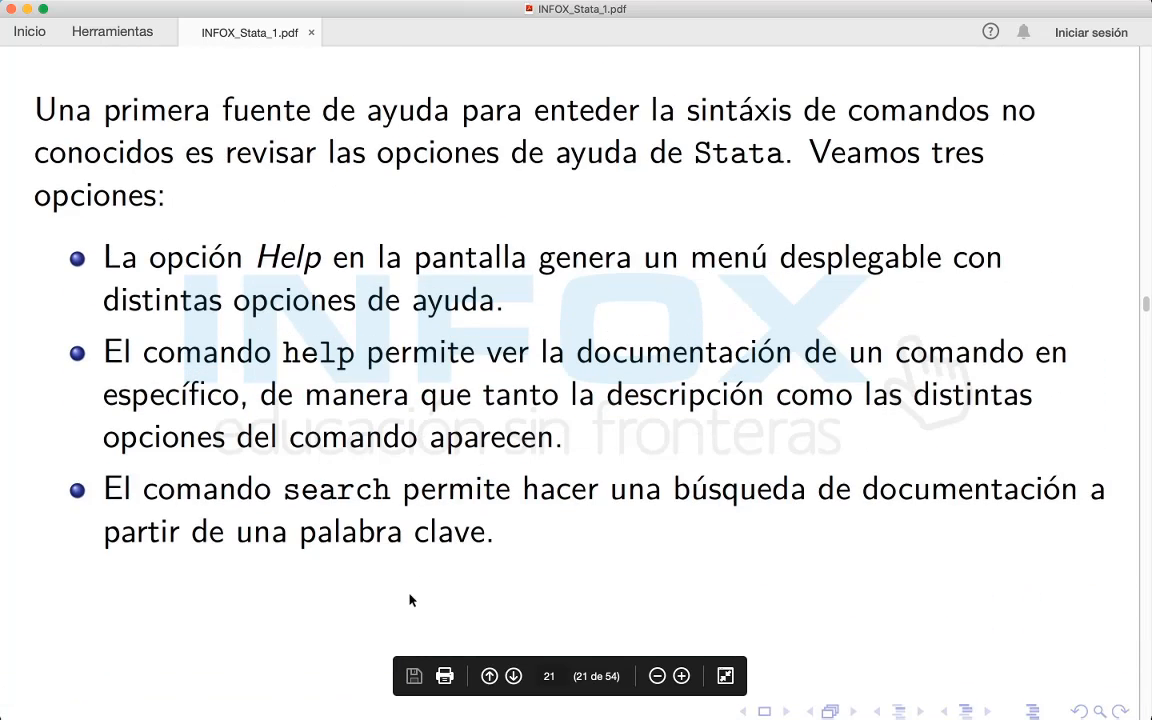
scroll(409, 600, "down", 10)
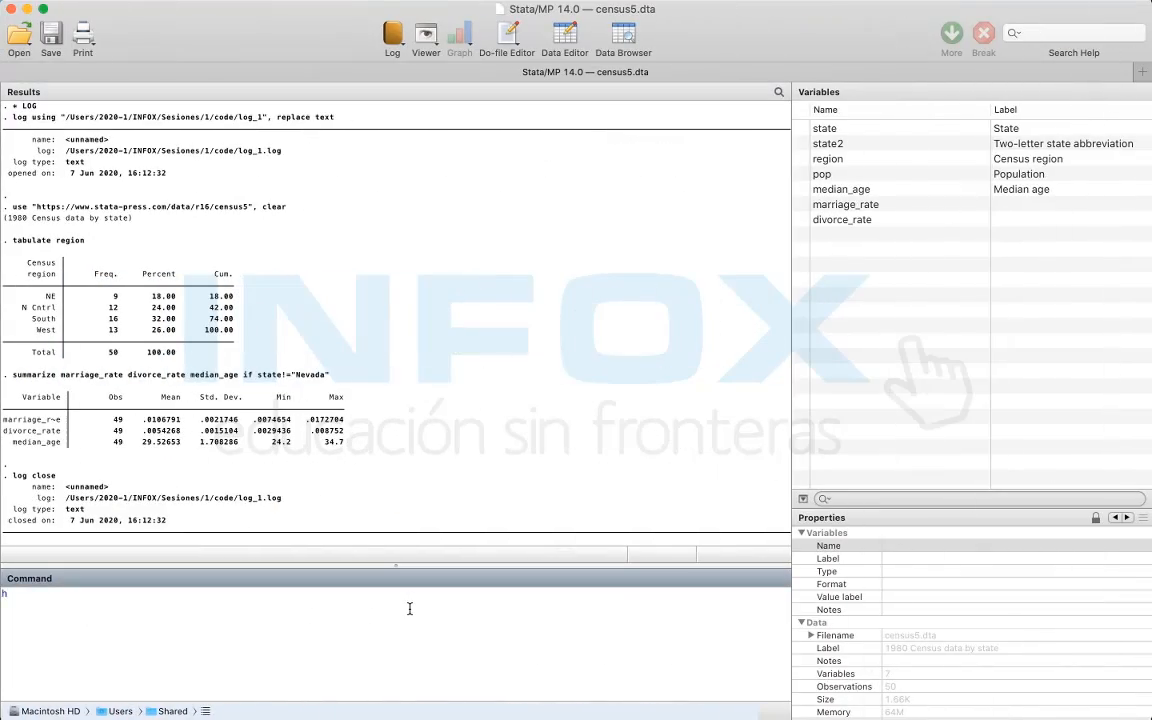
Step: Glance at the log commands in infox_stata_1_log.do, and open Stata's documentation for them with help log
key("ctrl+Right")
key("ctrl+Left")
key("ctrl+Up")
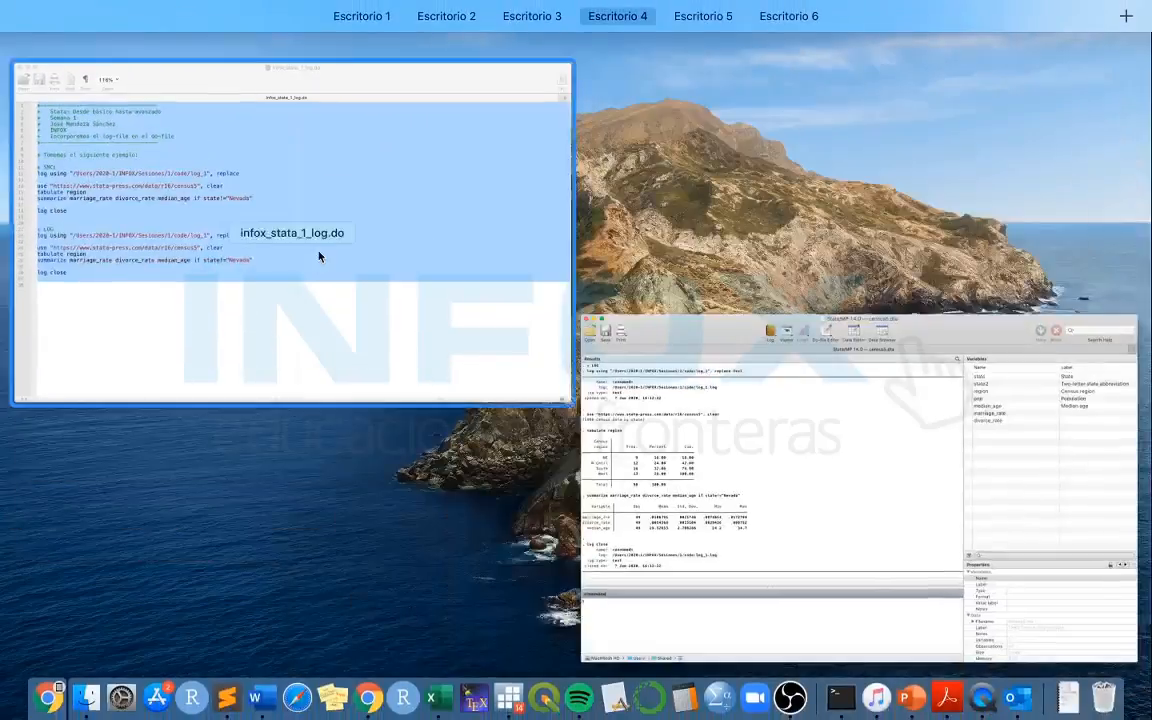
left_click(319, 257)
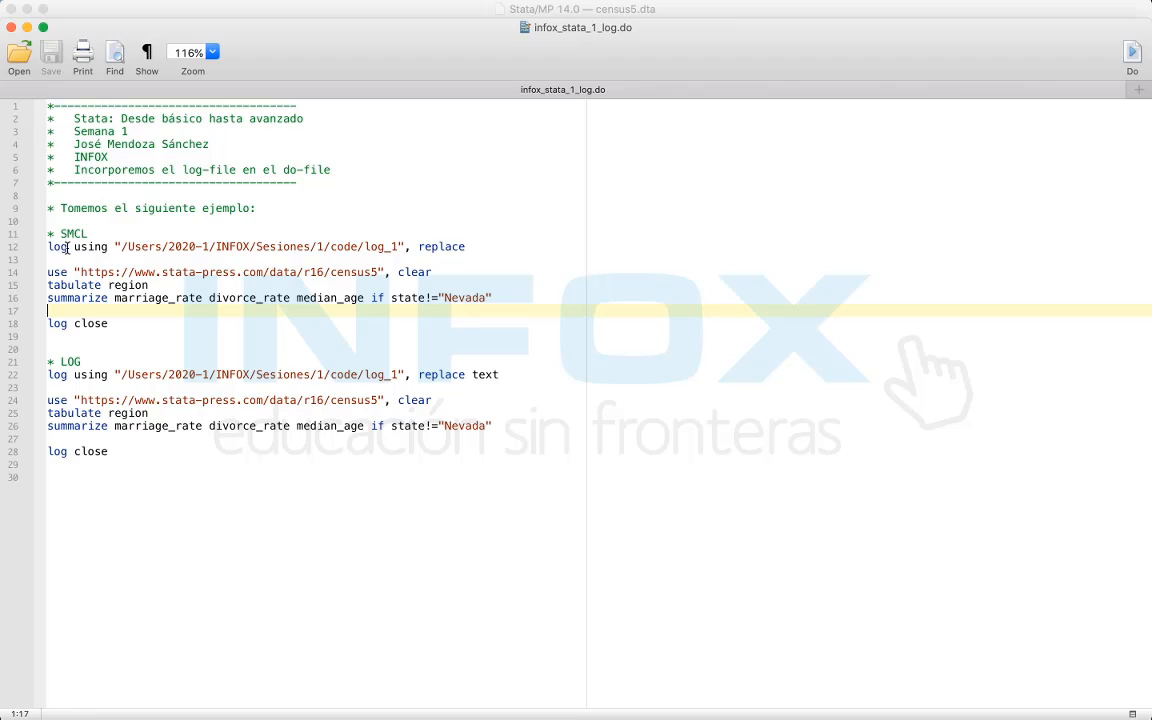
key("ctrl+Up")
left_click(231, 385)
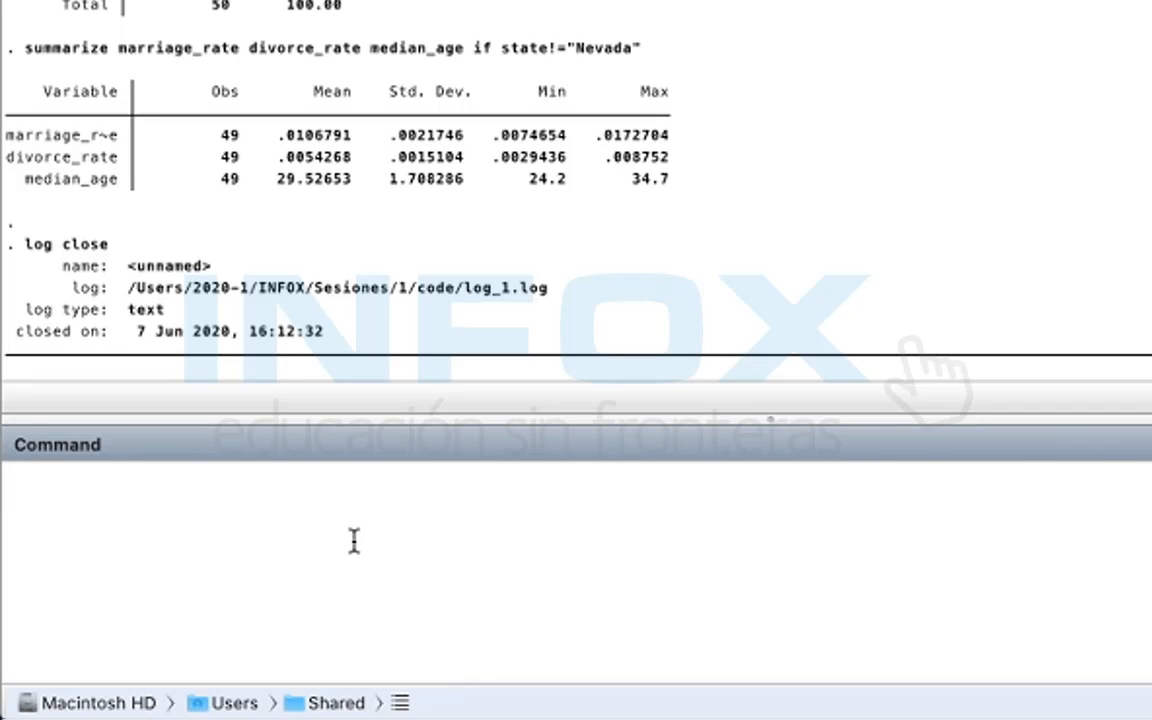
type("help log")
key("Return")
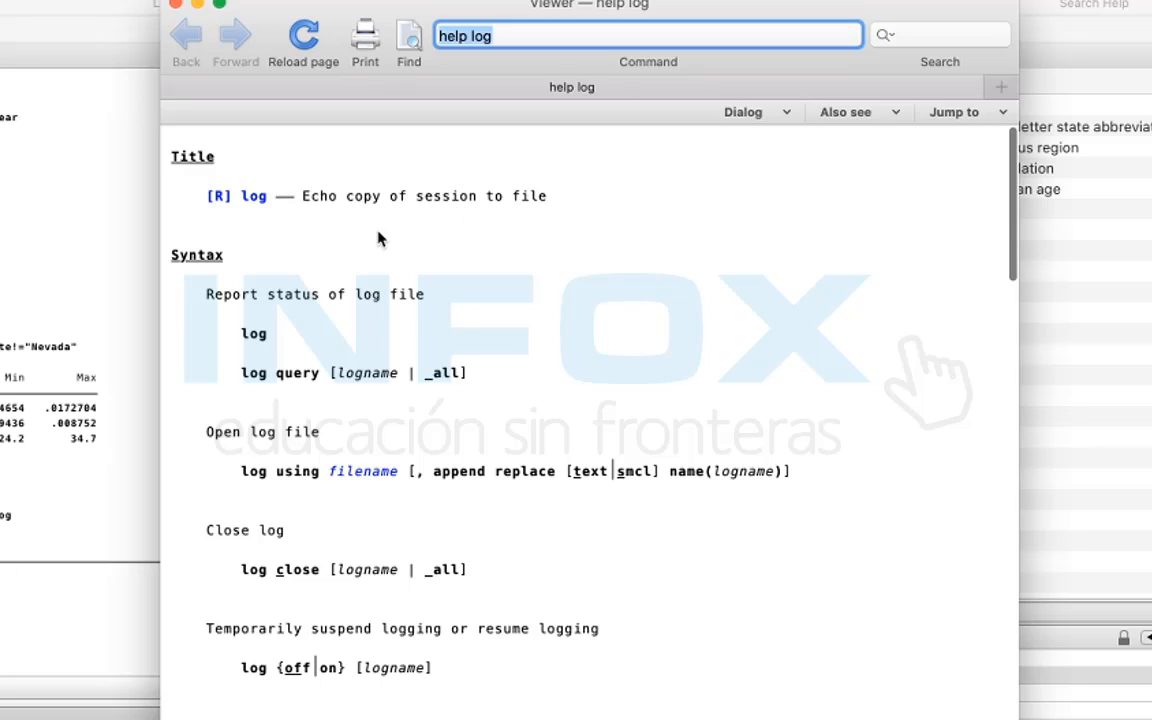
Step: Review the syntax, description, options and examples in the log command's help, and close the Viewer
scroll(352, 645, "down", 3)
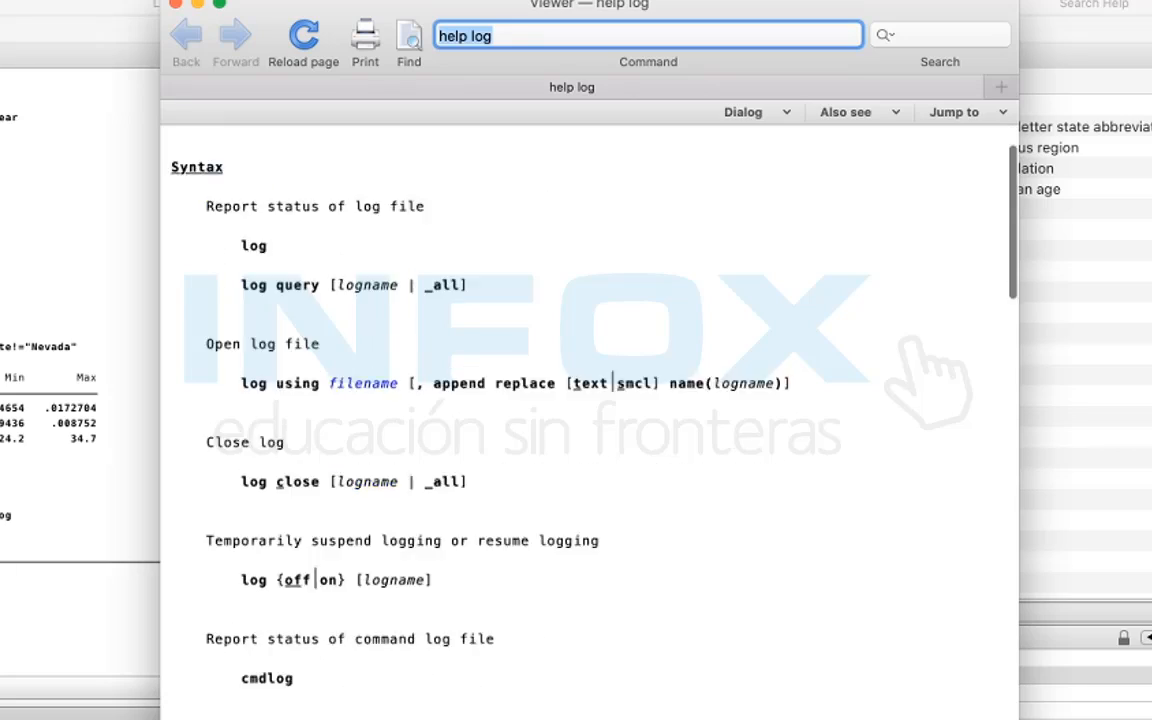
scroll(580, 420, "down", 15)
scroll(580, 420, "up", 2)
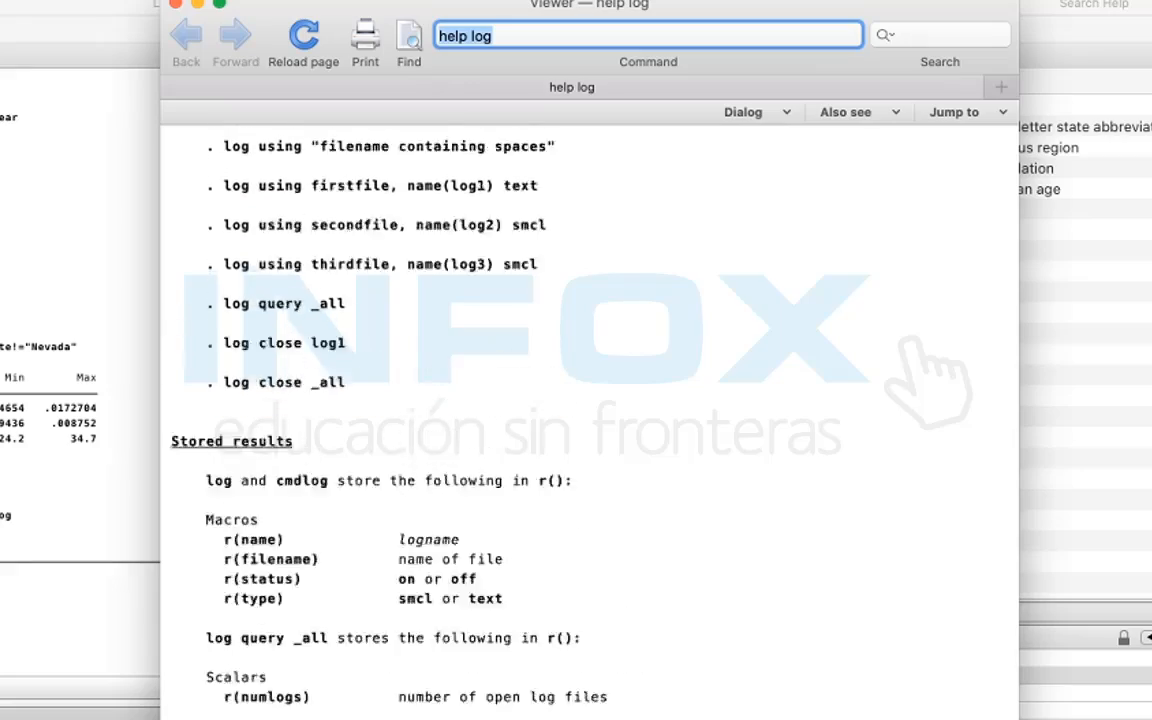
scroll(349, 483, "up", 15)
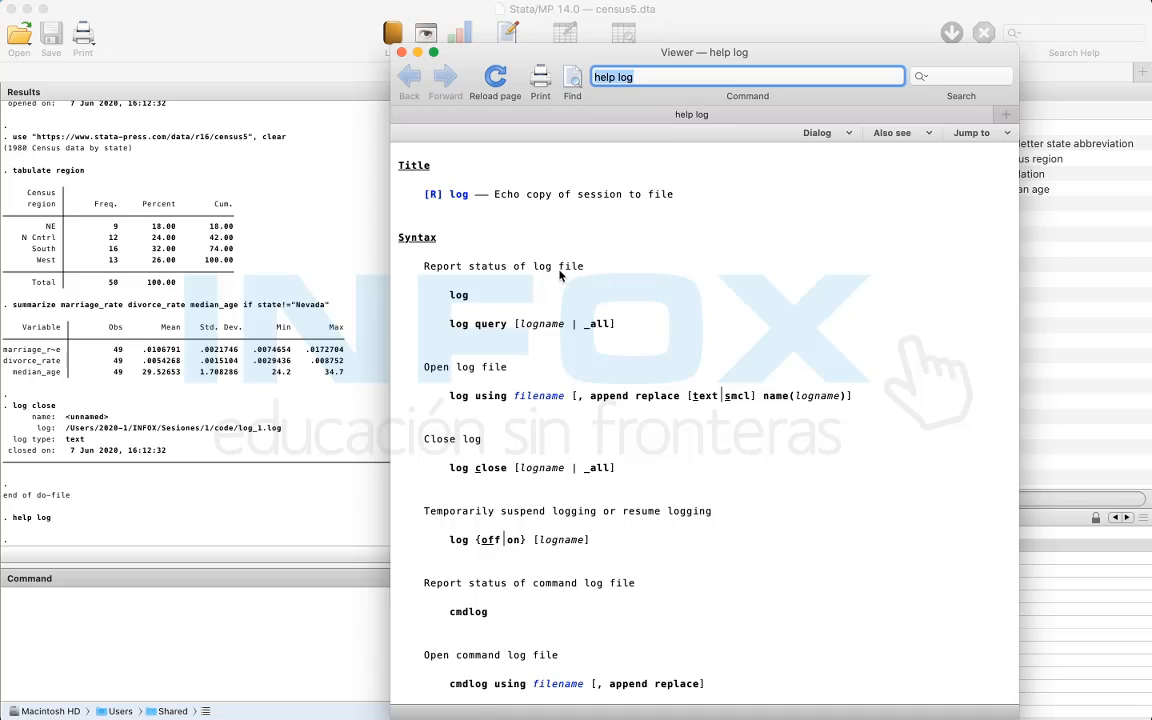
scroll(560, 275, "down", 5)
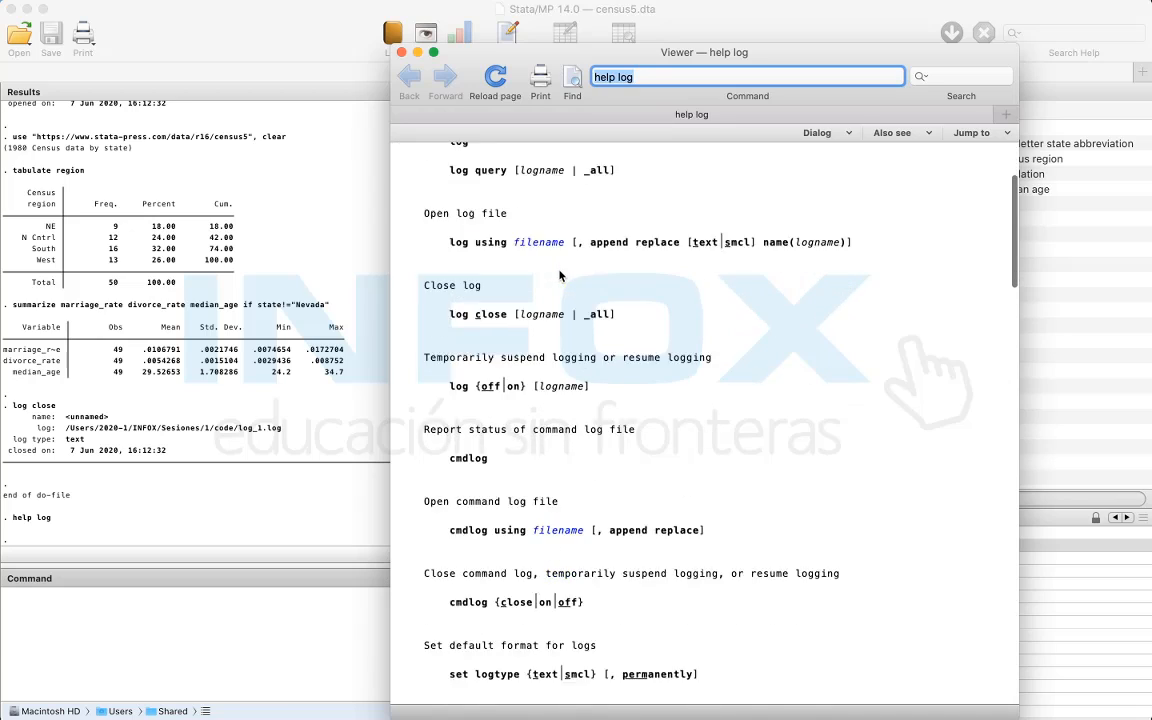
scroll(560, 275, "down", 10)
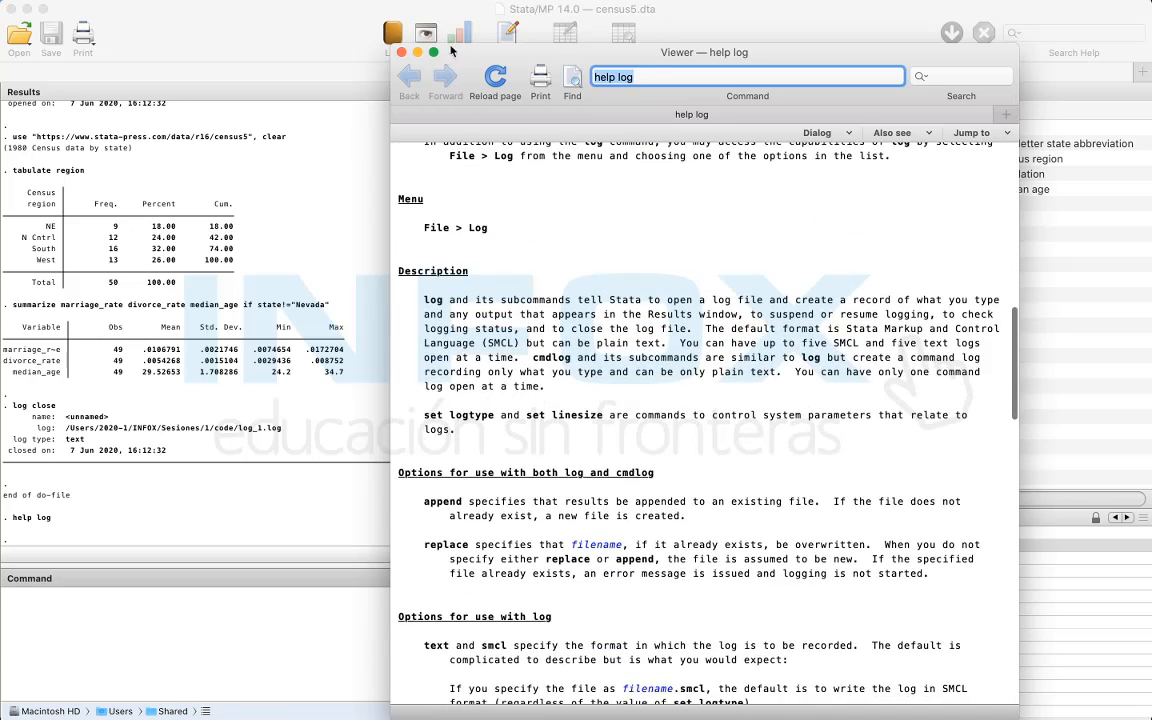
left_click(401, 52)
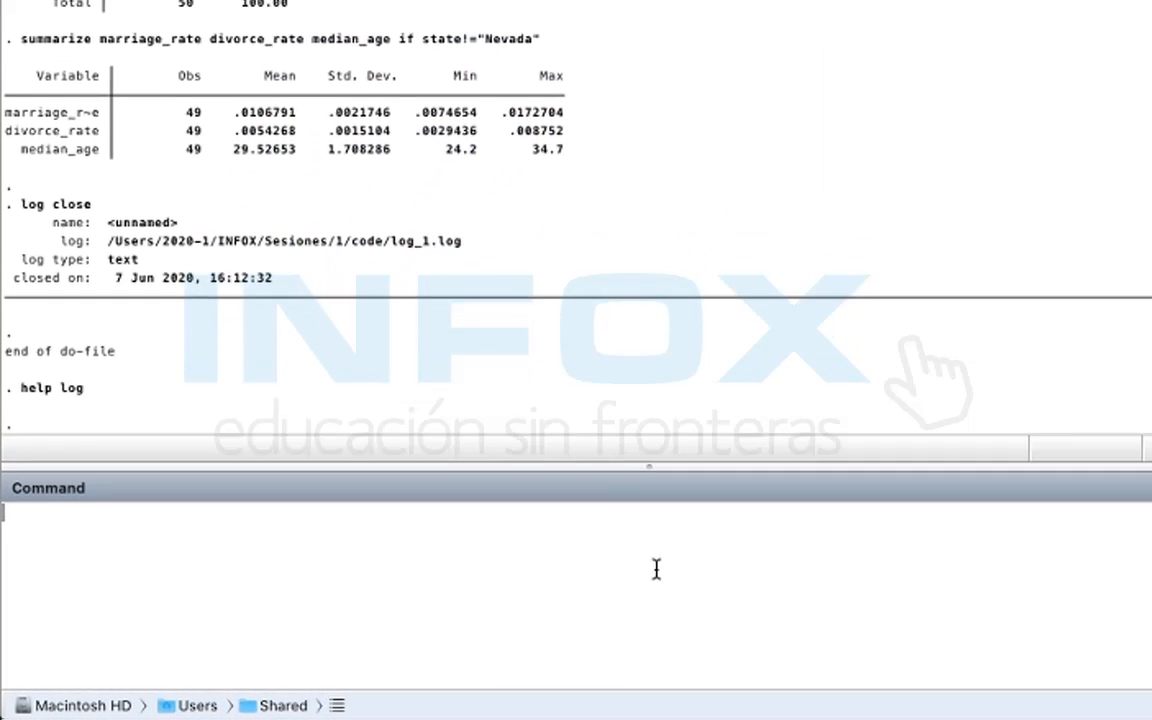
Step: Search Stata's documentation for the keyword log with the search command, and skim the listed help files and resources
type("search ")
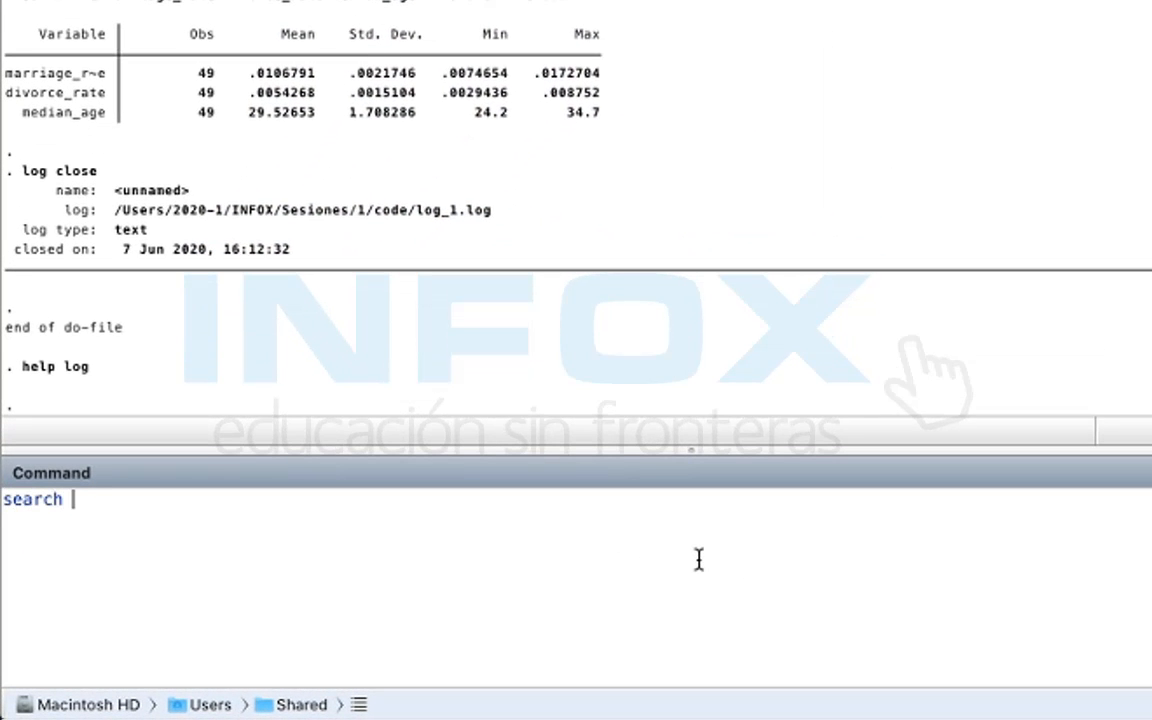
type("log")
key("Return")
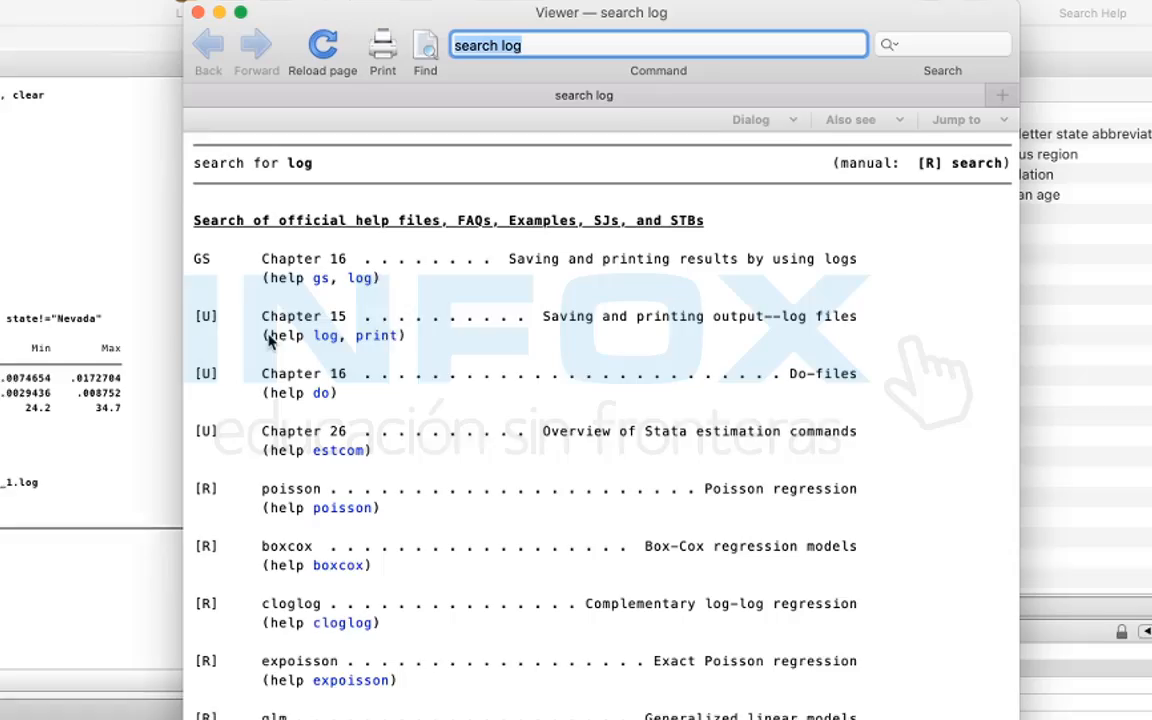
scroll(310, 650, "down", 20)
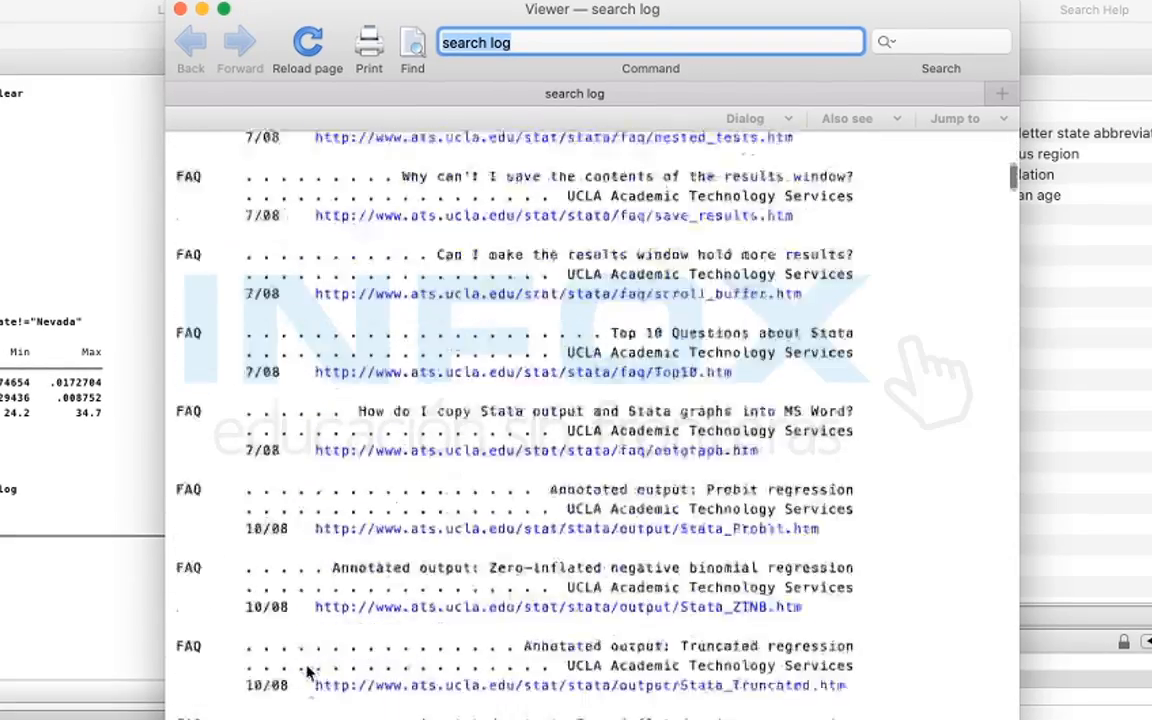
scroll(310, 672, "up", 20)
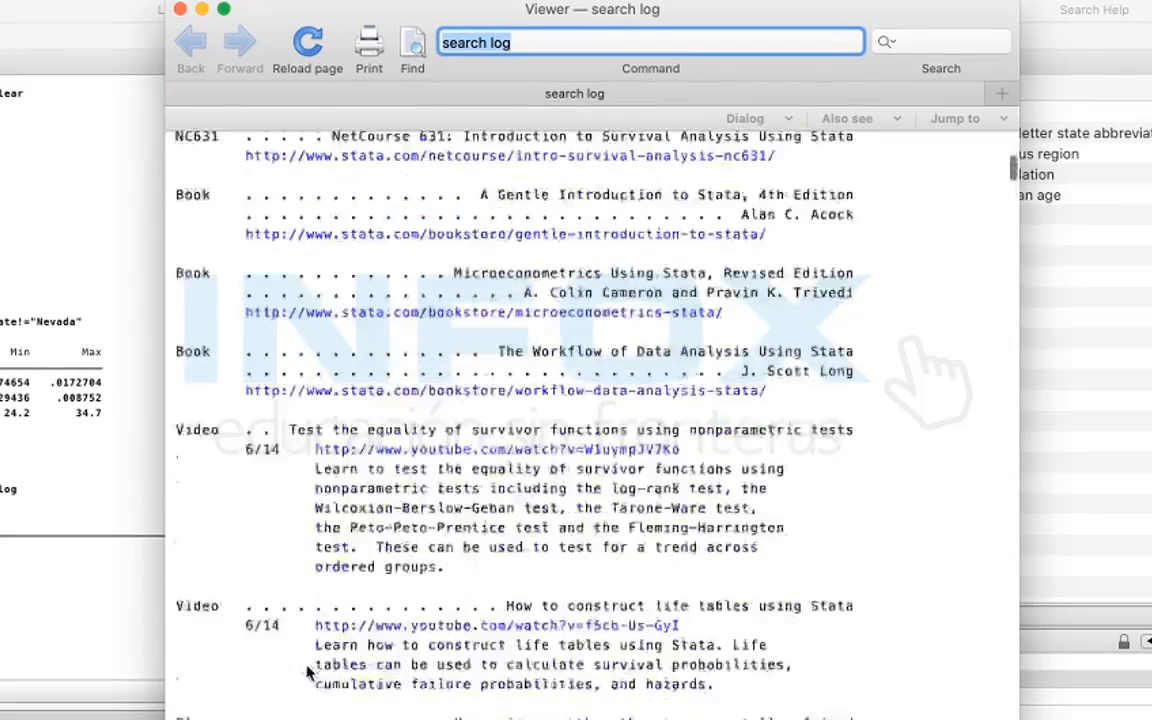
scroll(447, 495, "down", 2)
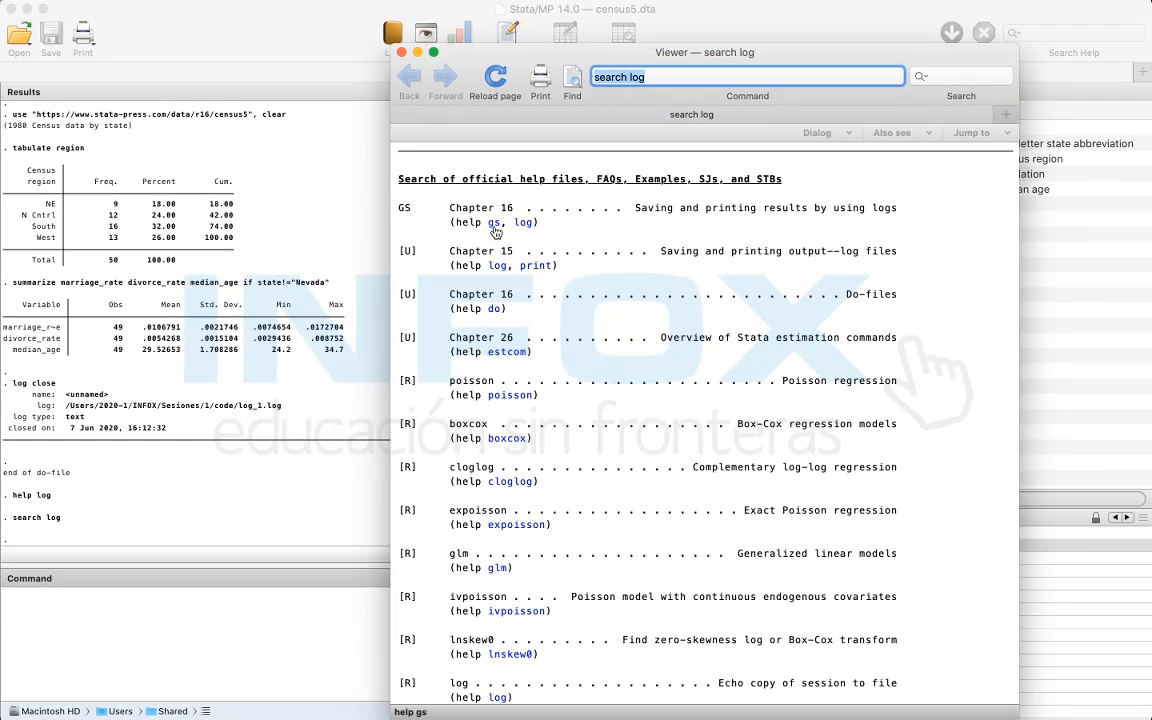
Step: Open the log help from the GS Chapter 16 search entry, and move back and forward between it and the search results
left_click(524, 223)
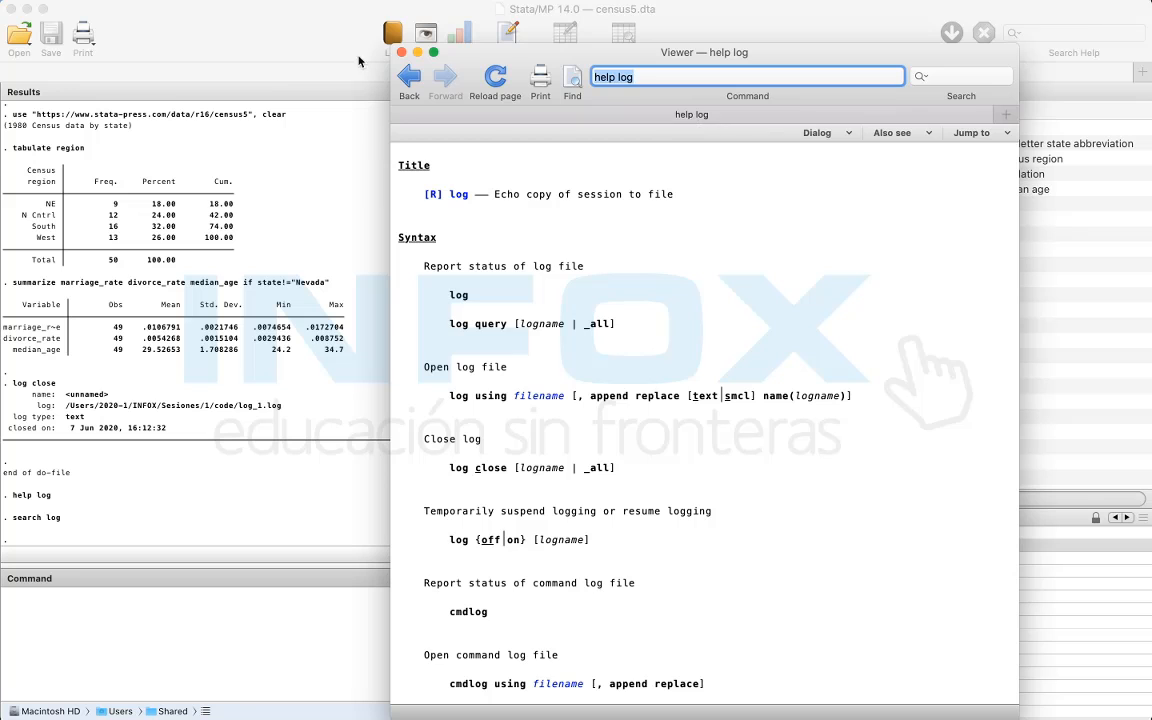
left_click(409, 80)
left_click(441, 80)
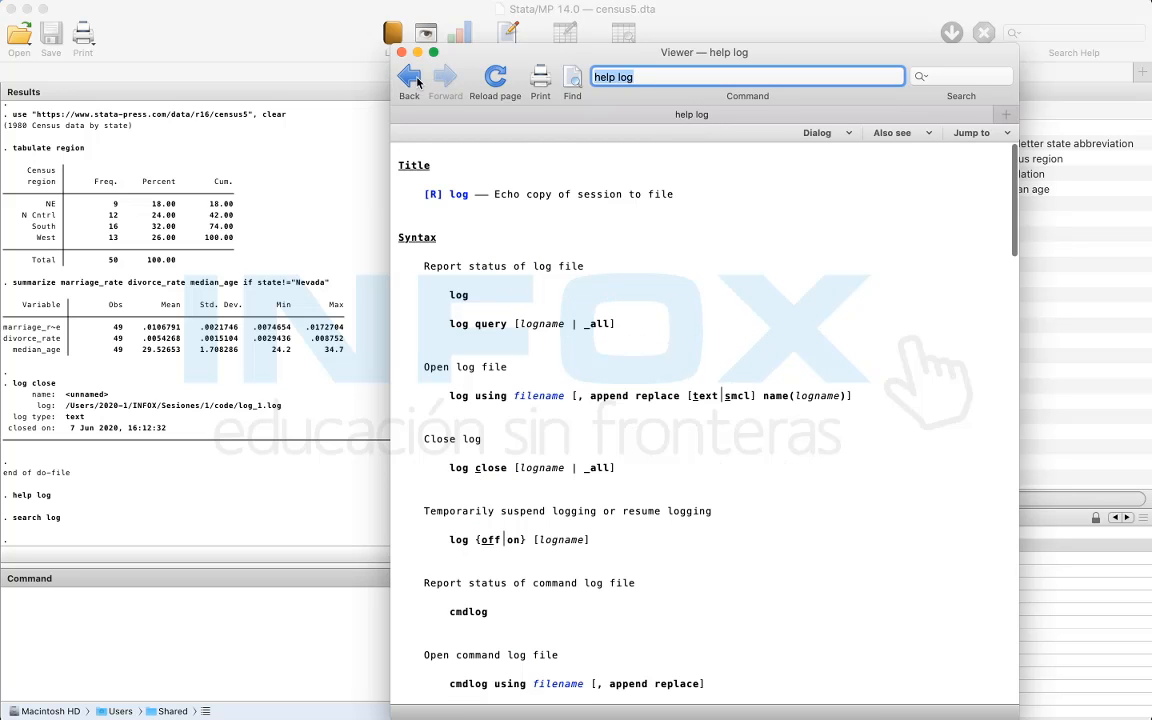
Step: Return to the search results for log, skim the listed reference entries, and close the Viewer
left_click(409, 80)
scroll(624, 346, "down", 6)
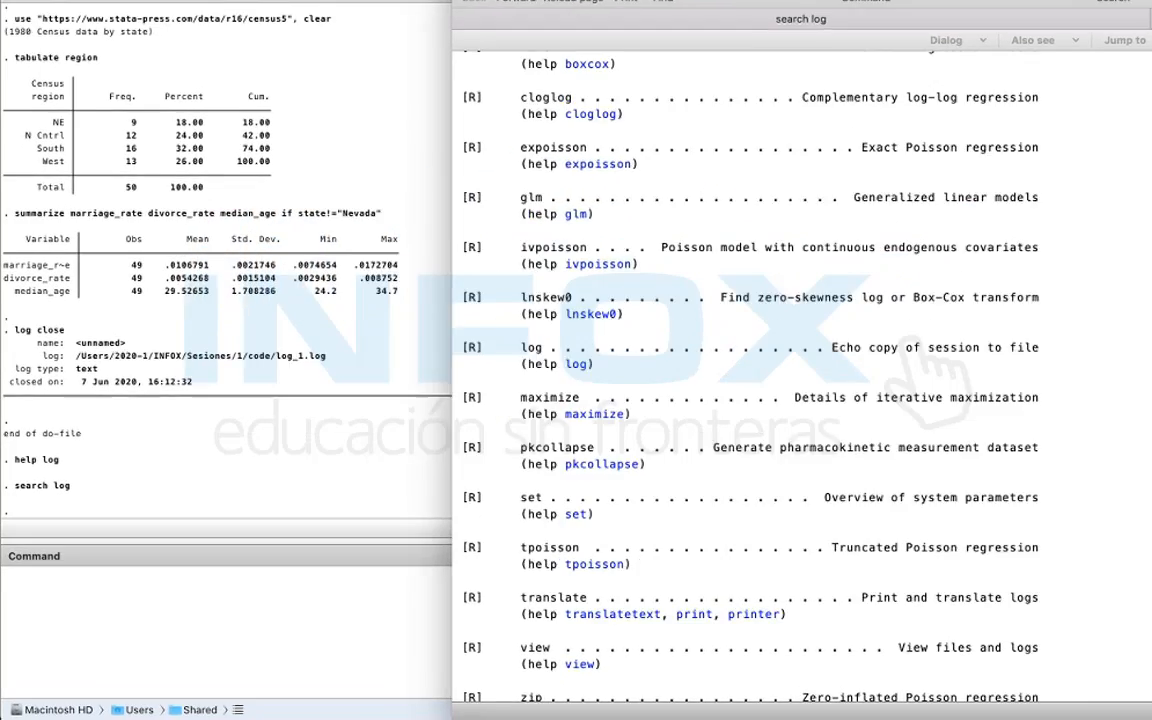
left_click(402, 53)
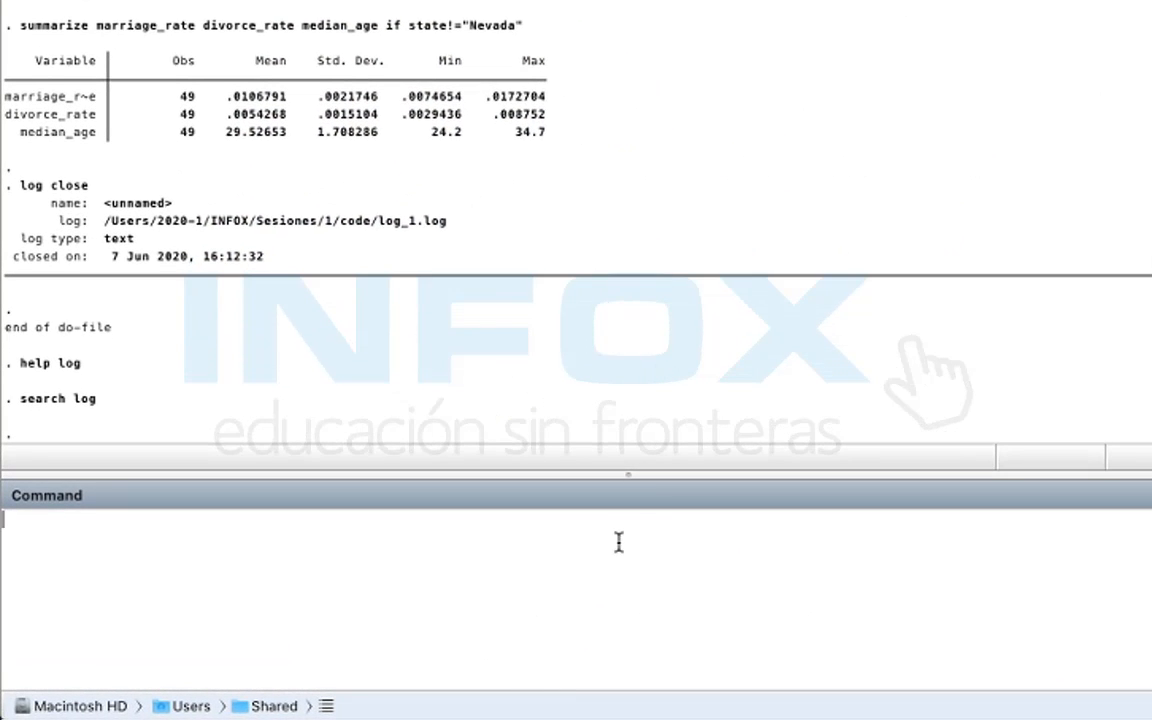
type("help")
key("BackSpace")
key("BackSpace")
key("BackSpace")
key("BackSpace")
type("h")
key("BackSpace")
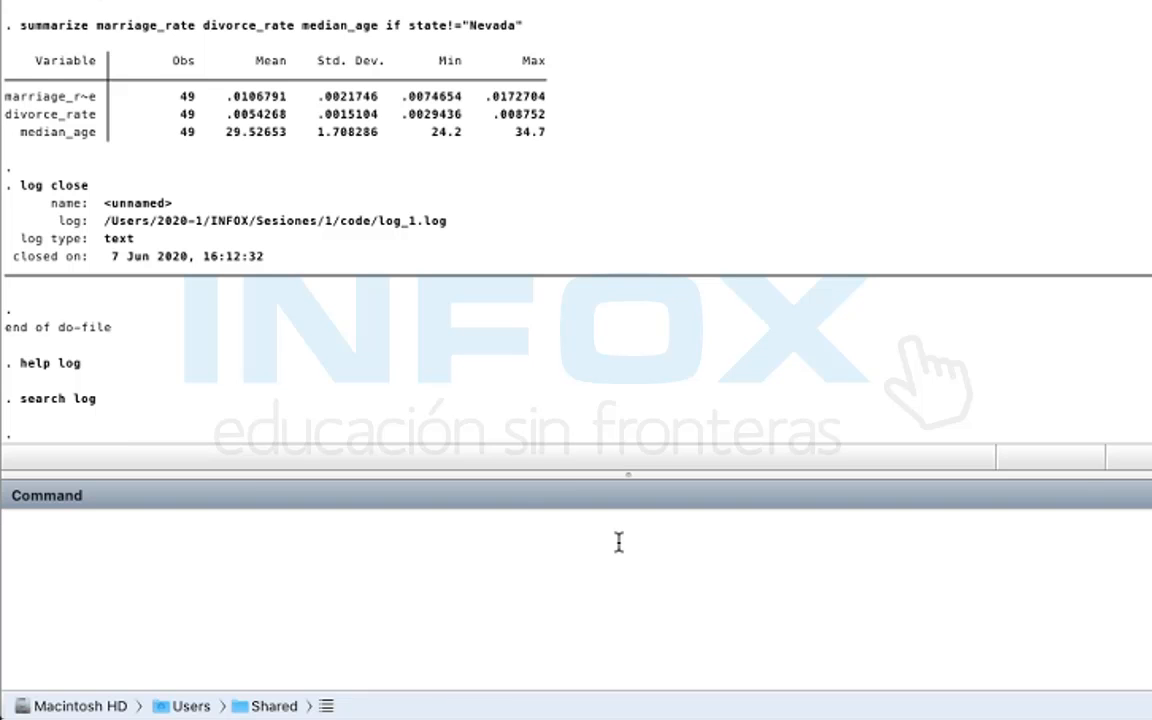
Step: Bring up the log command's documentation with help log, and close the Viewer
type("help log")
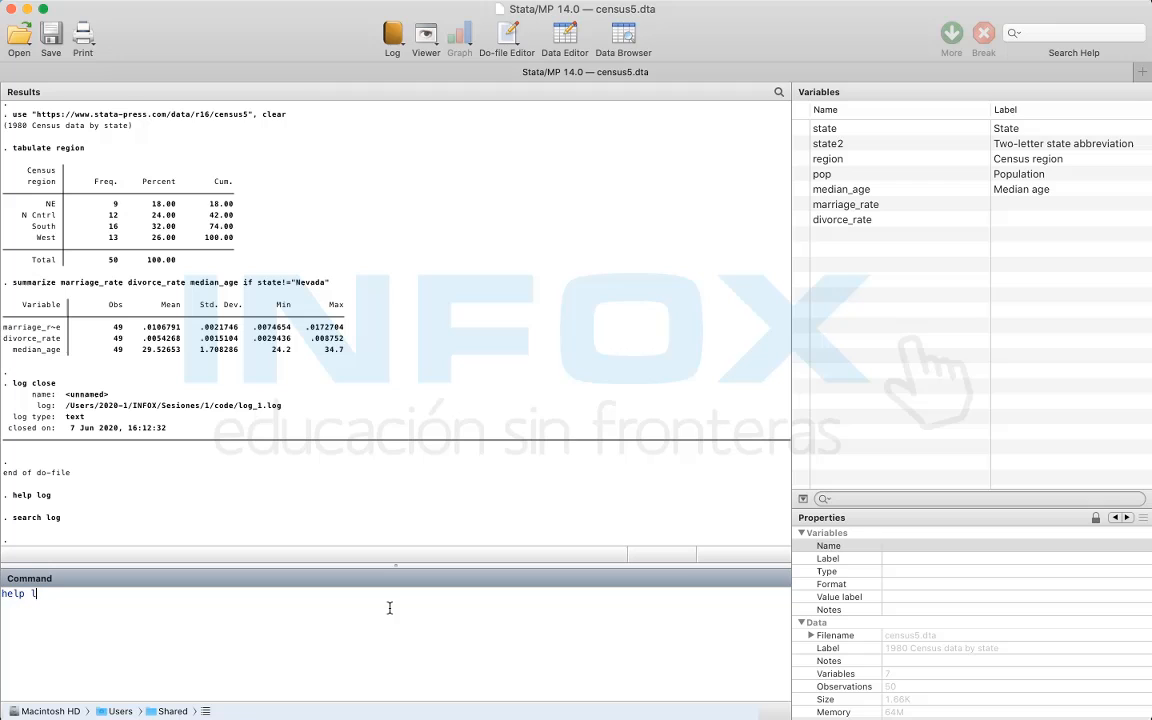
key("Return")
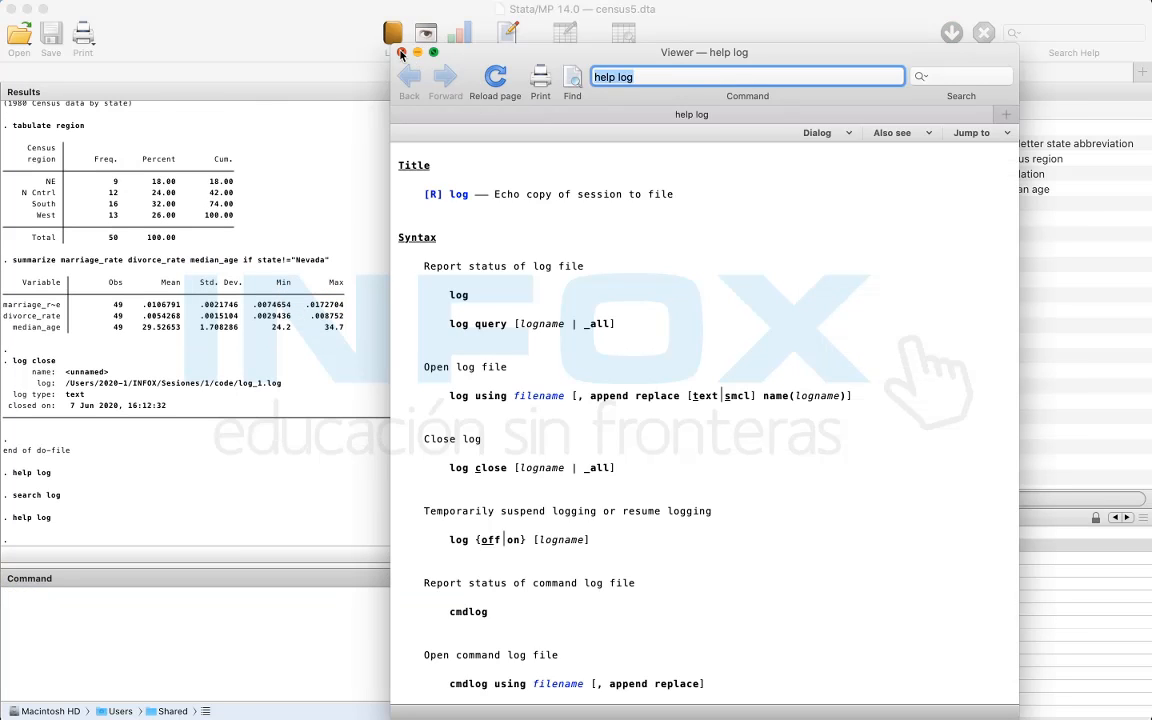
left_click(401, 52)
Step: Open the same log documentation with the abbreviated command h log, and close the Viewer
type("h")
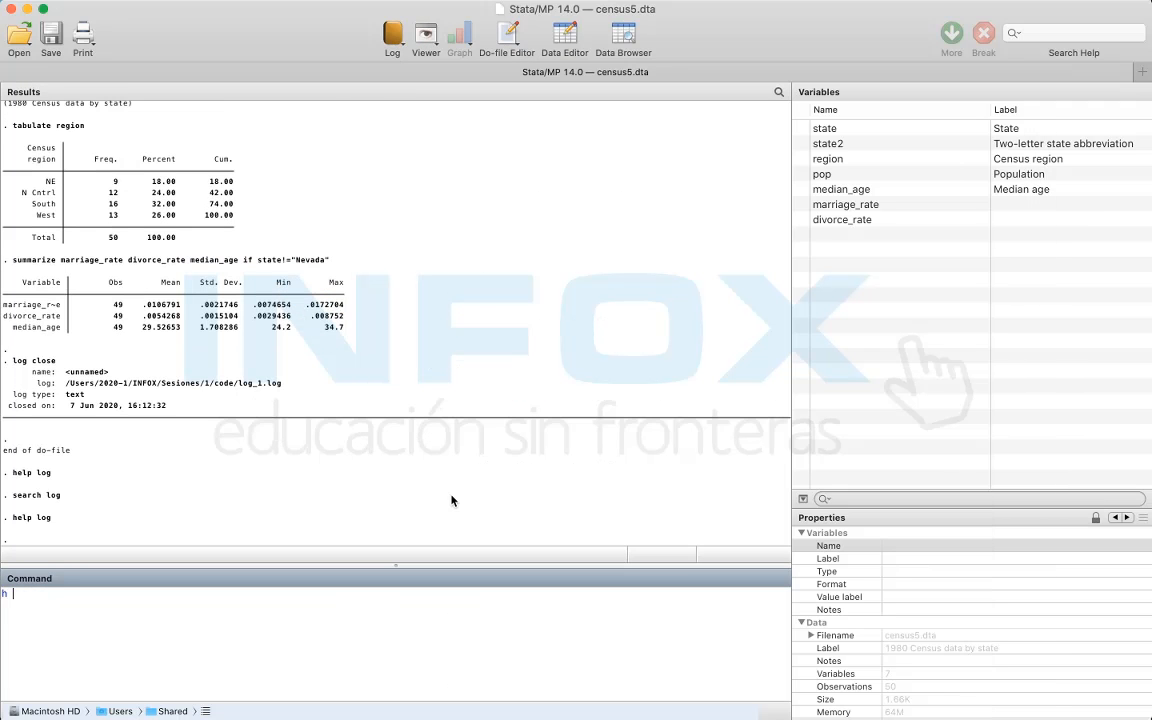
type(" log")
key("Return")
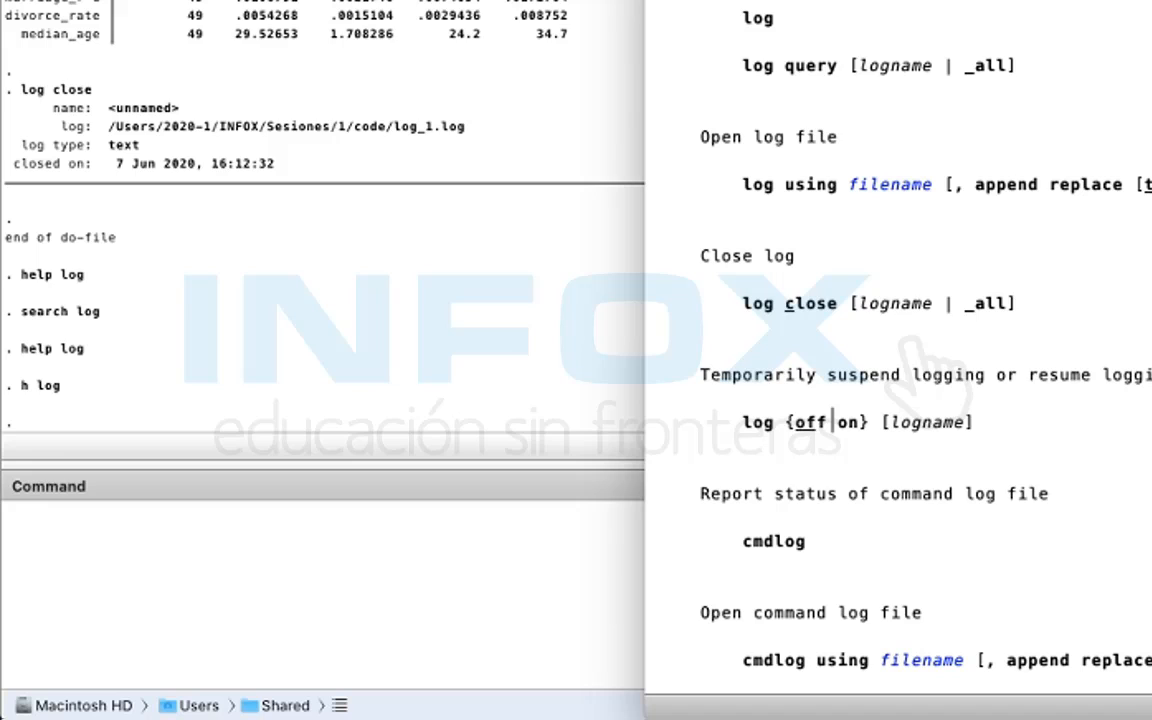
left_click(475, 208)
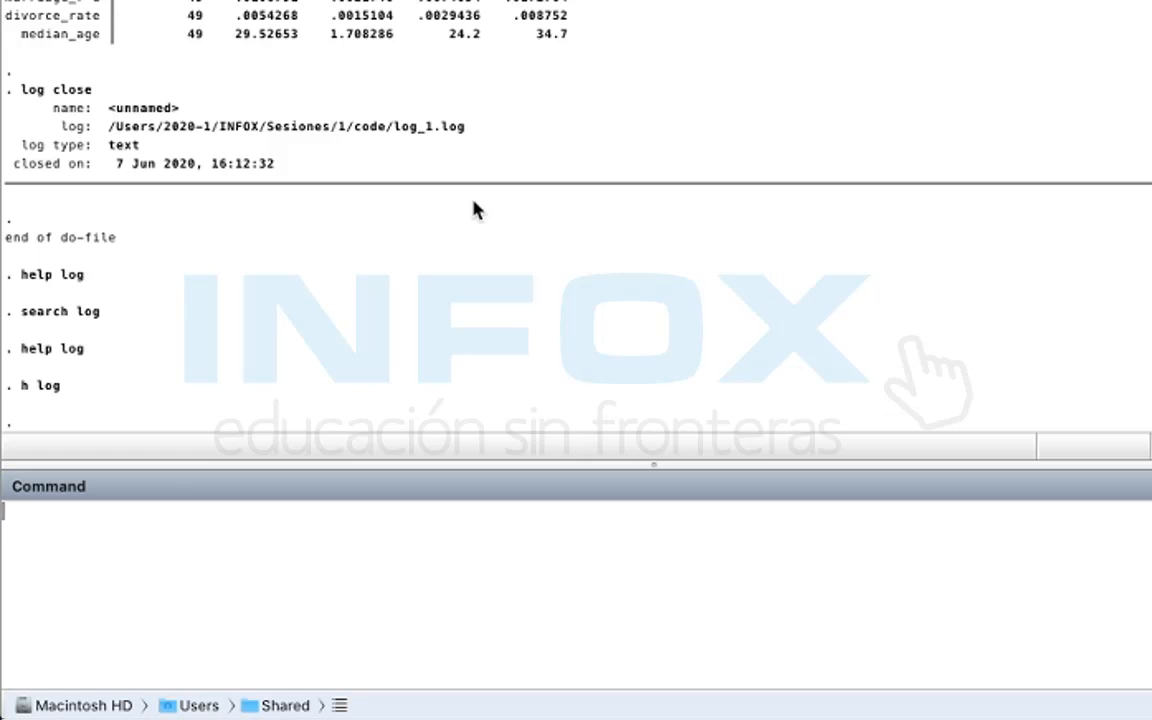
Step: Consult the linear regression documentation with help regress, check its syntax and options, and close the Viewer
type("h re")
key("BackSpace")
key("BackSpace")
key("BackSpace")
type("elp regress")
key("Return")
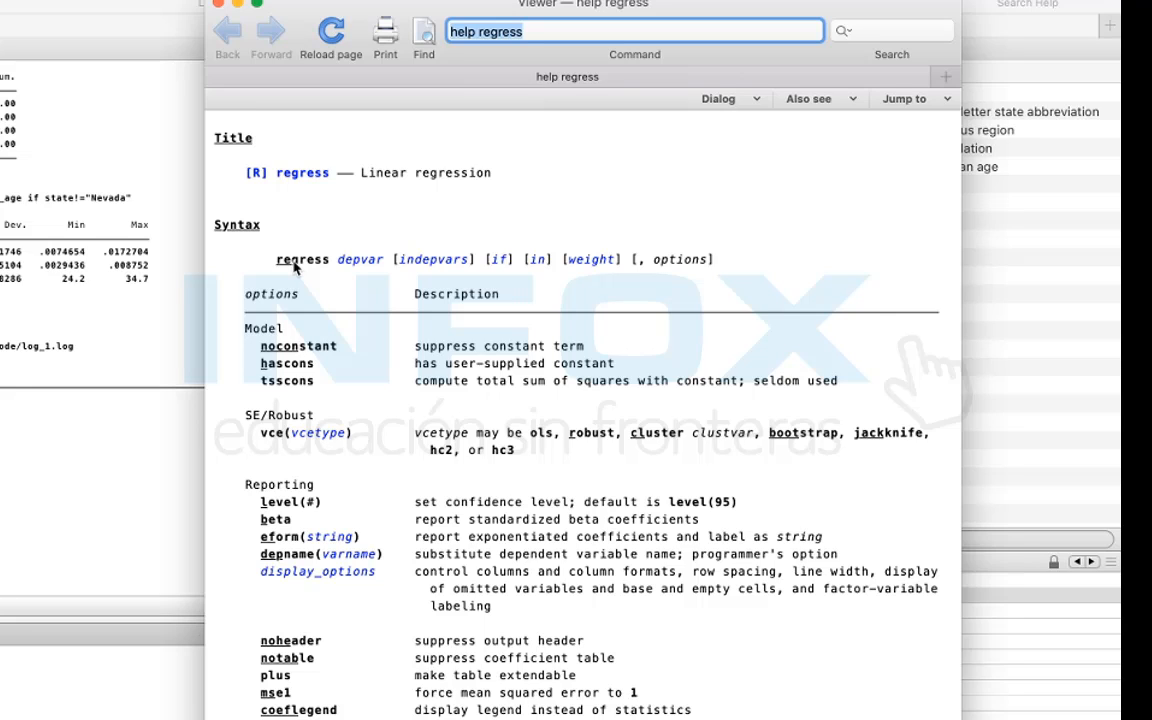
left_click(219, 6)
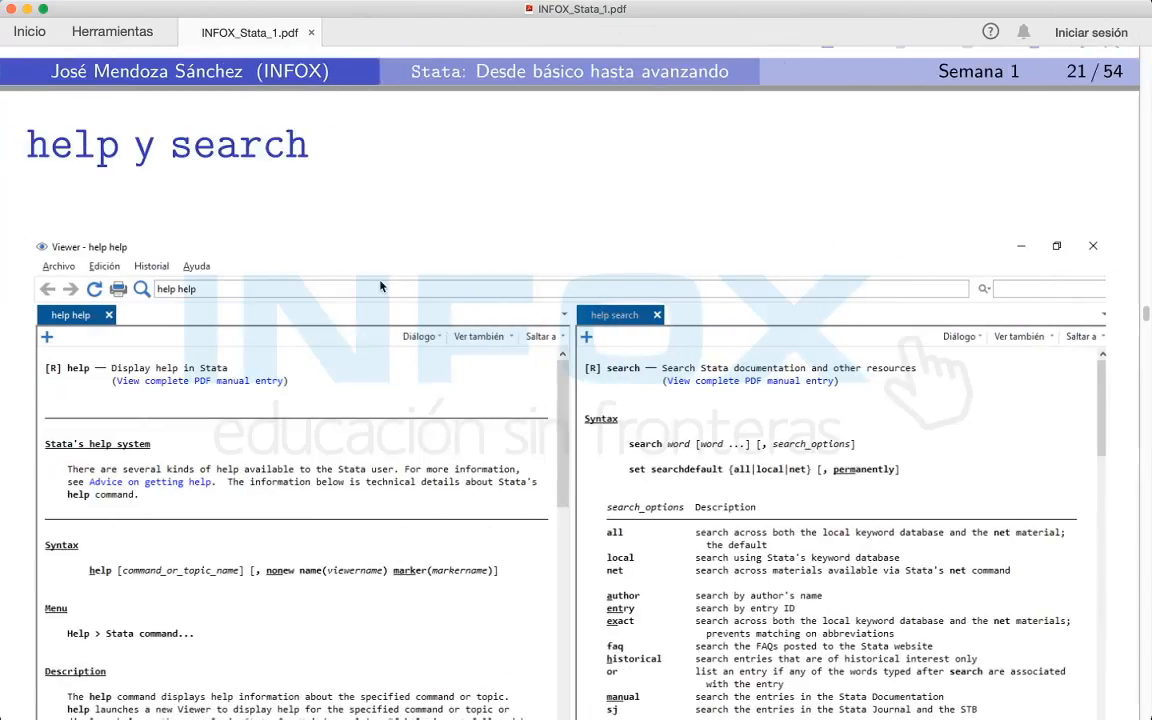
Step: Review the slides in INFOX_Stata_1.pdf comparing help and search, through to the one on Stata's file formats
scroll(379, 280, "down", 5)
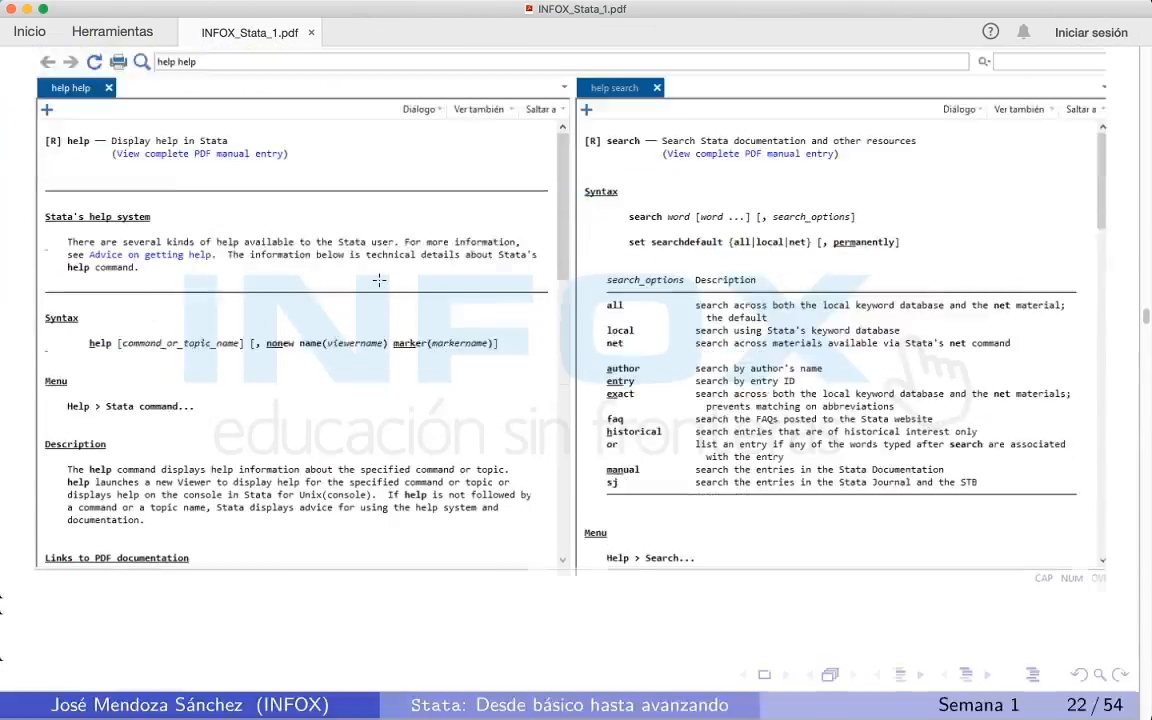
scroll(380, 279, "down", 1)
scroll(380, 279, "up", 3)
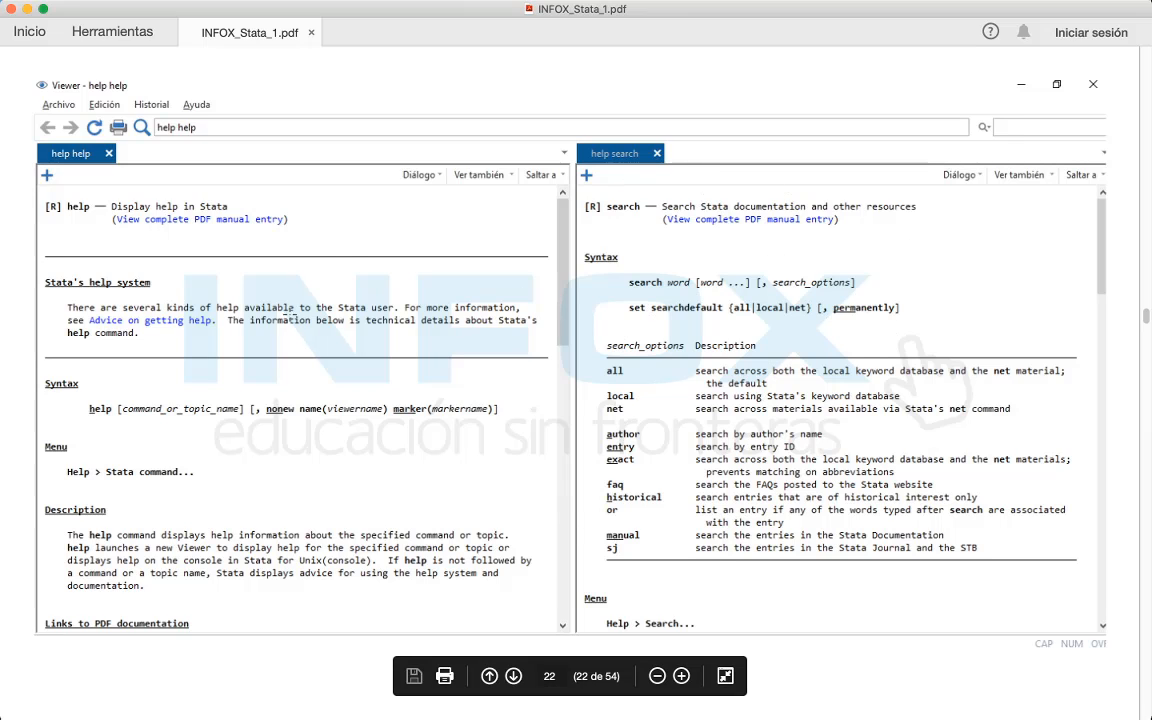
scroll(278, 366, "down", 10)
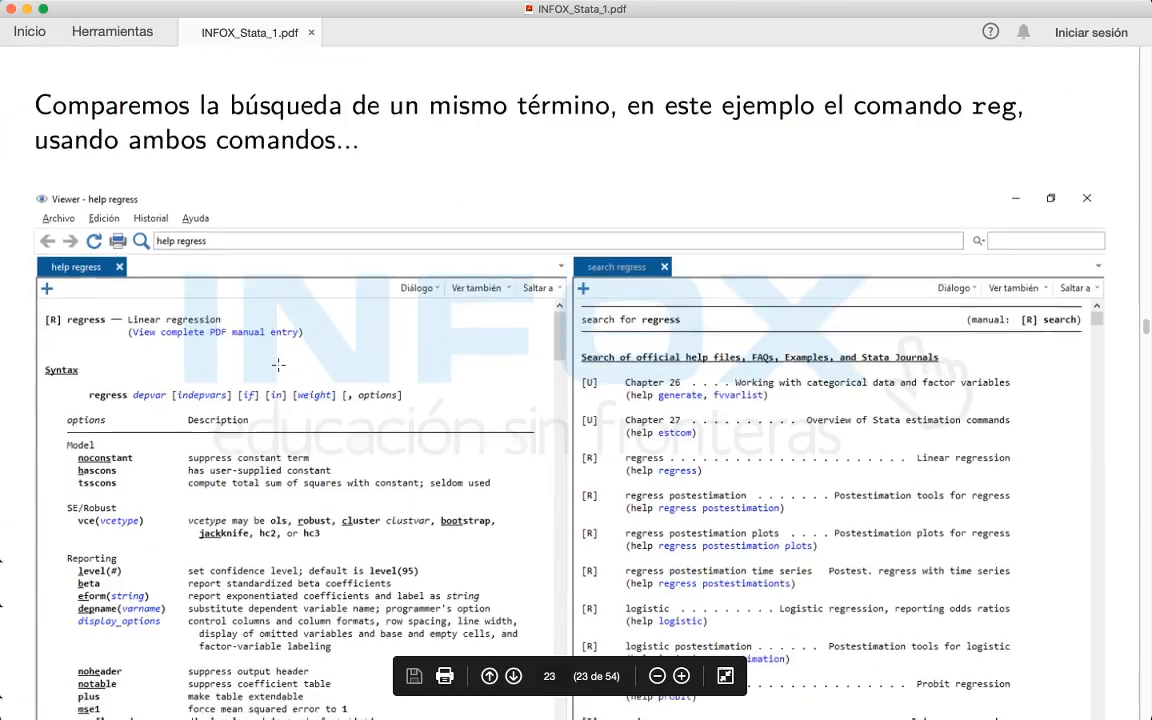
scroll(278, 366, "down", 3)
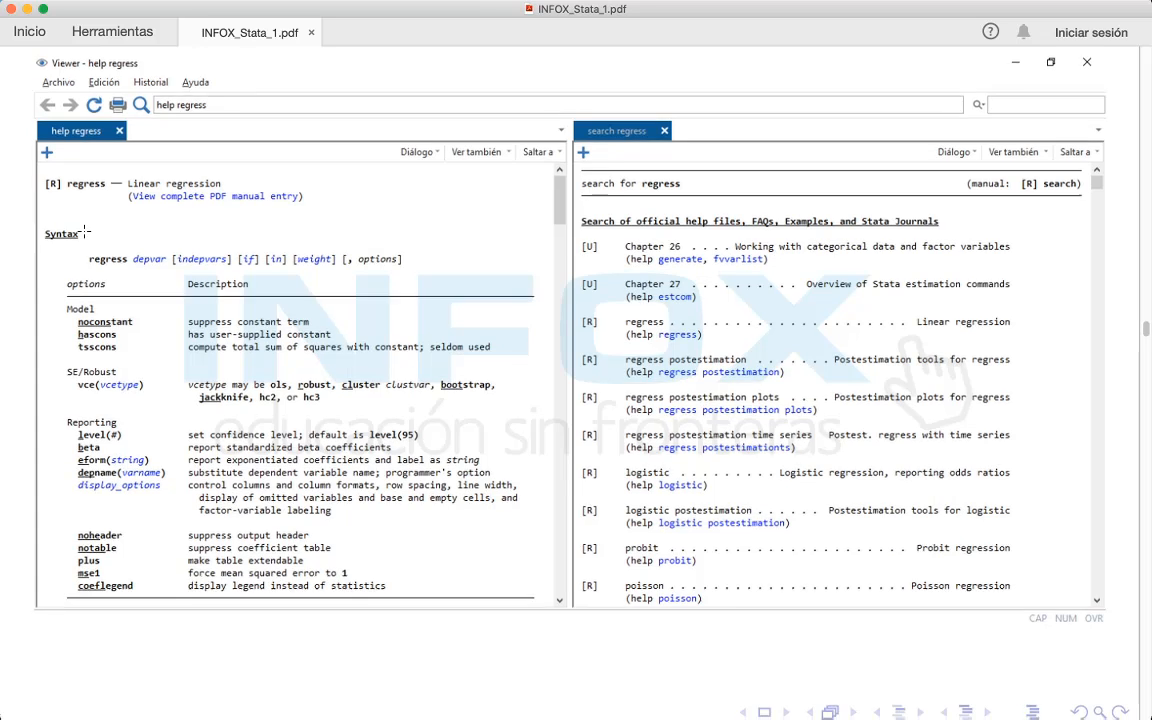
scroll(85, 231, "down", 5)
scroll(85, 231, "down", 10)
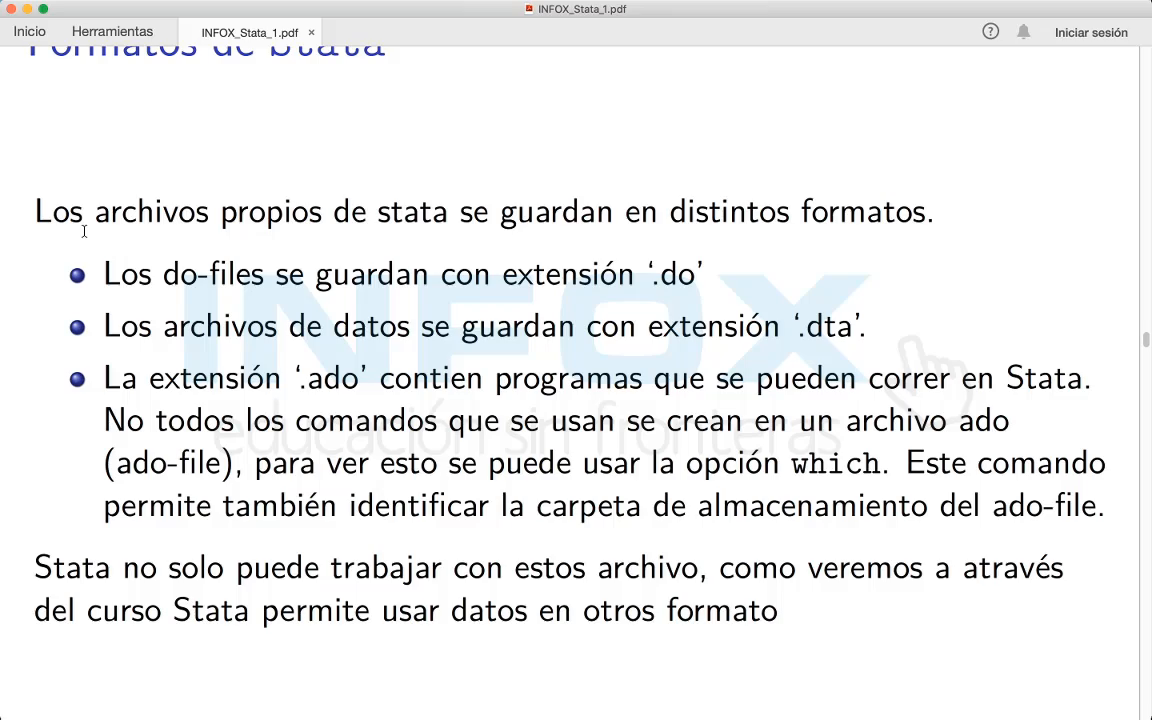
Step: Switch back to Stata, glance at infox_stata_1_log.do, and return to the main Stata window
key("ctrl+Right")
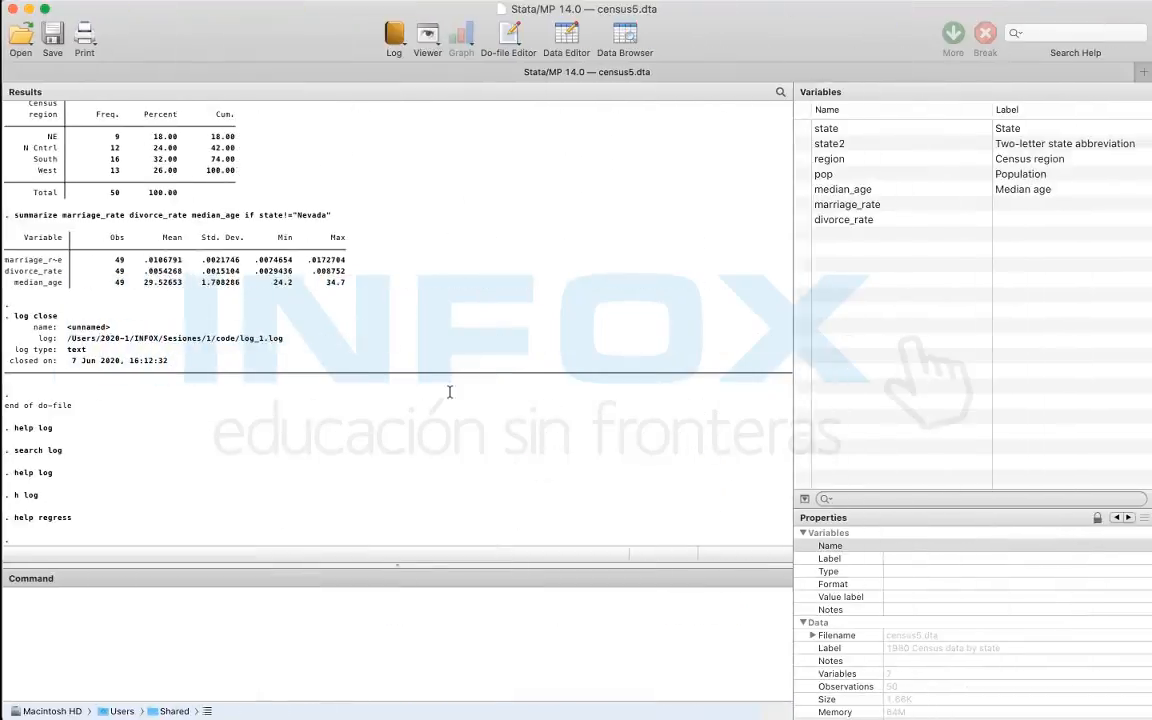
key("ctrl+Right")
key("ctrl+Left")
key("ctrl+Up")
left_click(404, 332)
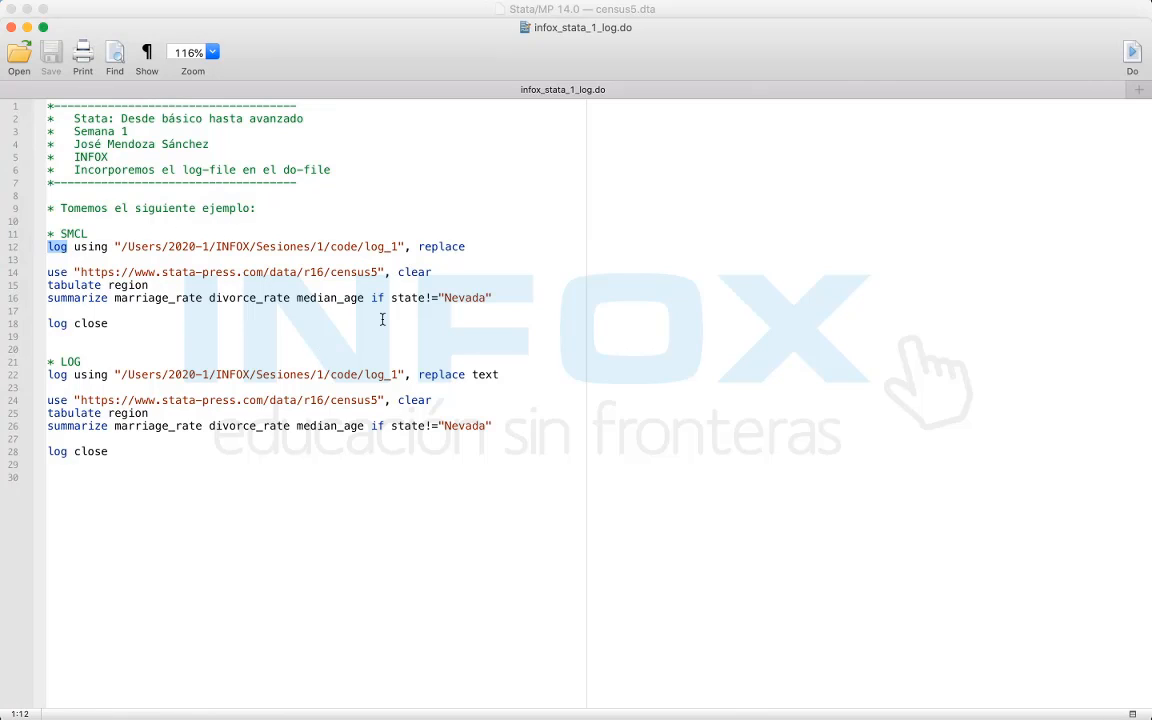
key("ctrl+Up")
left_click(364, 432)
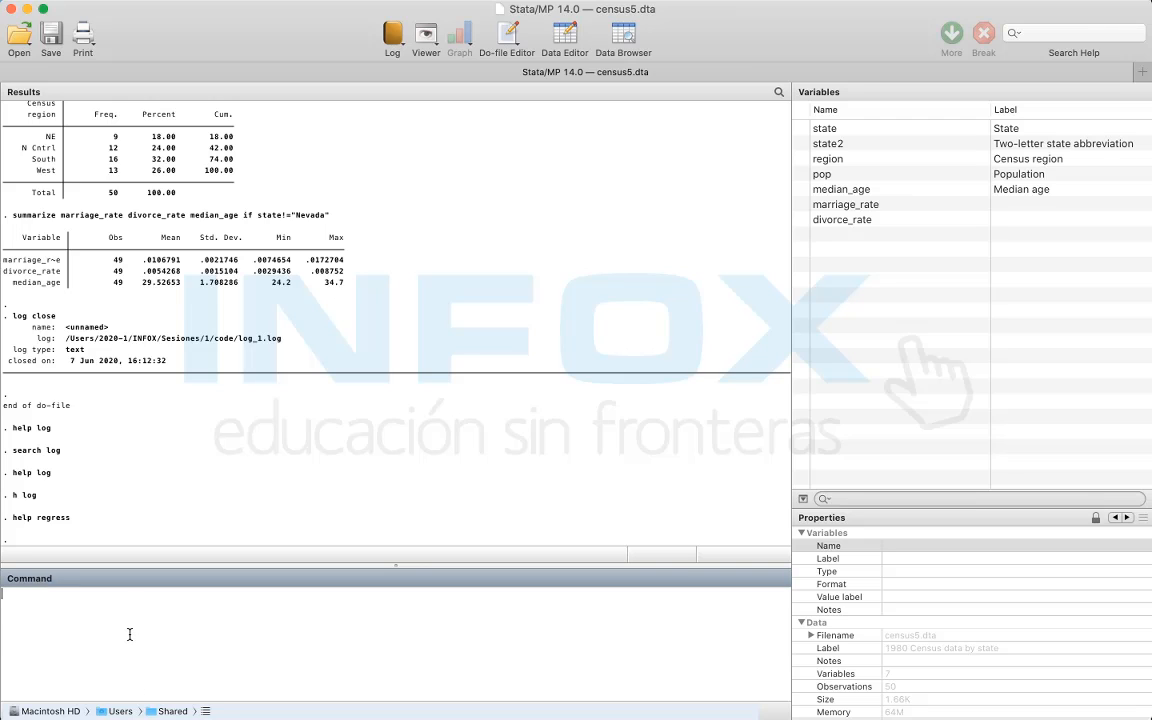
Step: Open the census5 dataset in the Data Editor with the edit command, and look through its observations
type("edit")
key("Return")
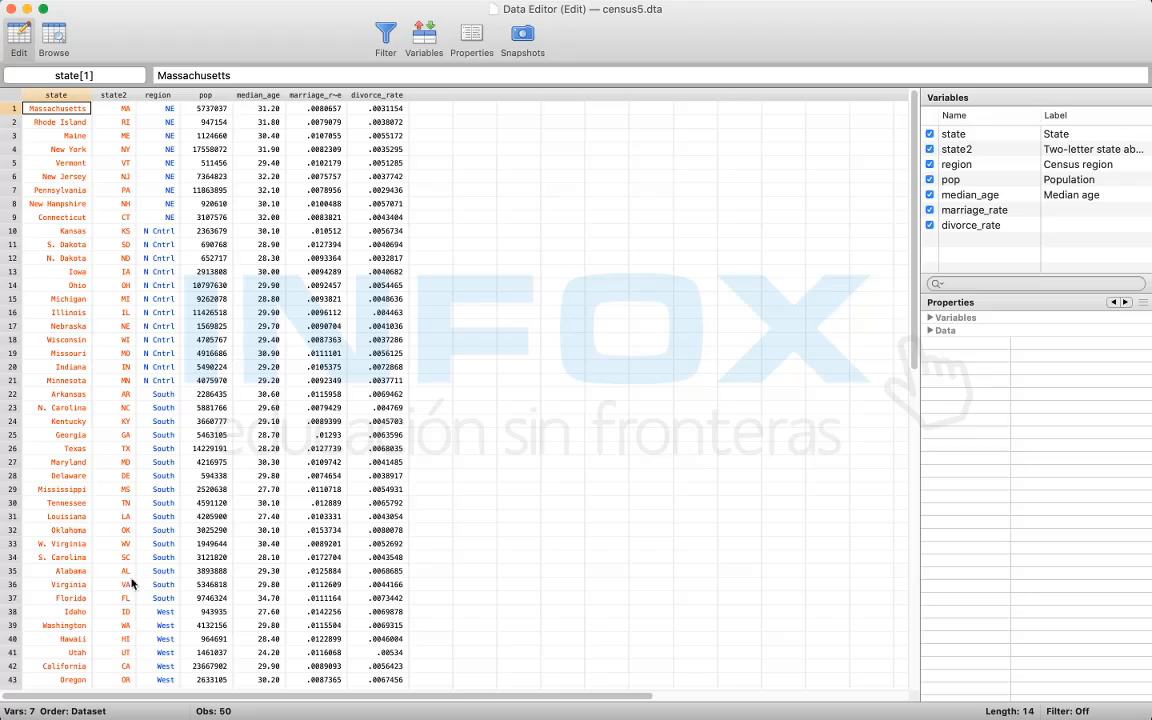
scroll(160, 420, "down", 10)
scroll(165, 372, "down", 5)
scroll(165, 372, "up", 15)
Step: Switch between the main Stata window and the Data Editor, and inspect the population value for Maine
key("ctrl+Up")
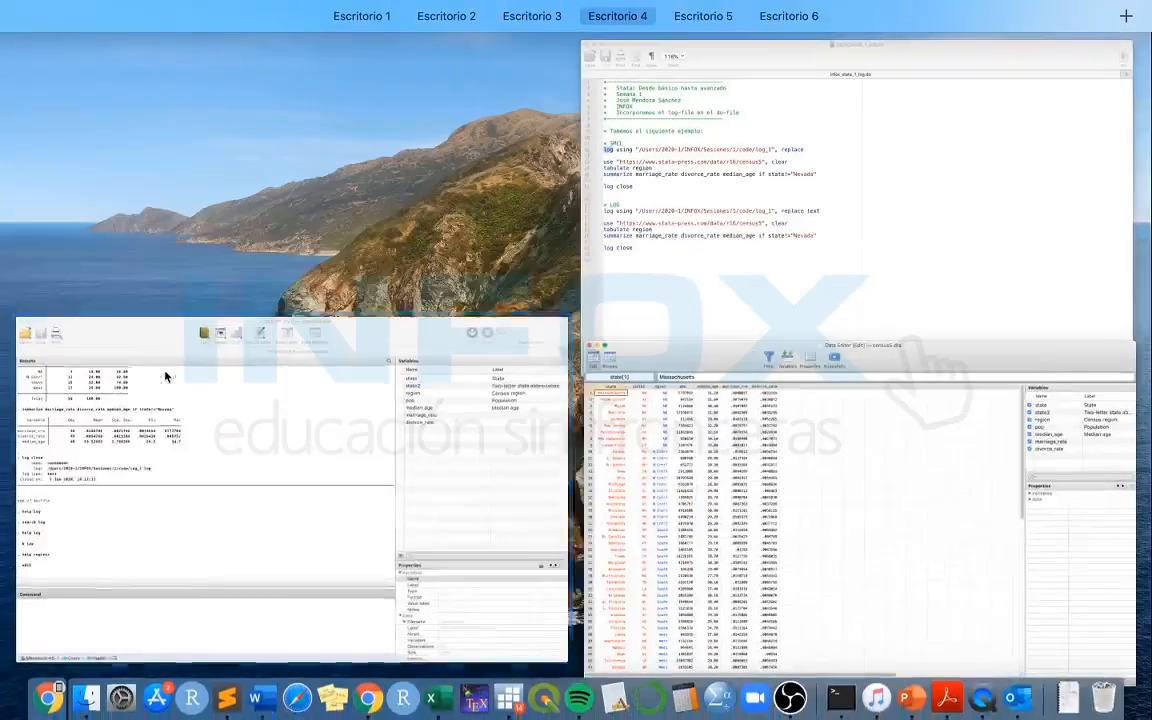
left_click(157, 431)
key("ctrl+Up")
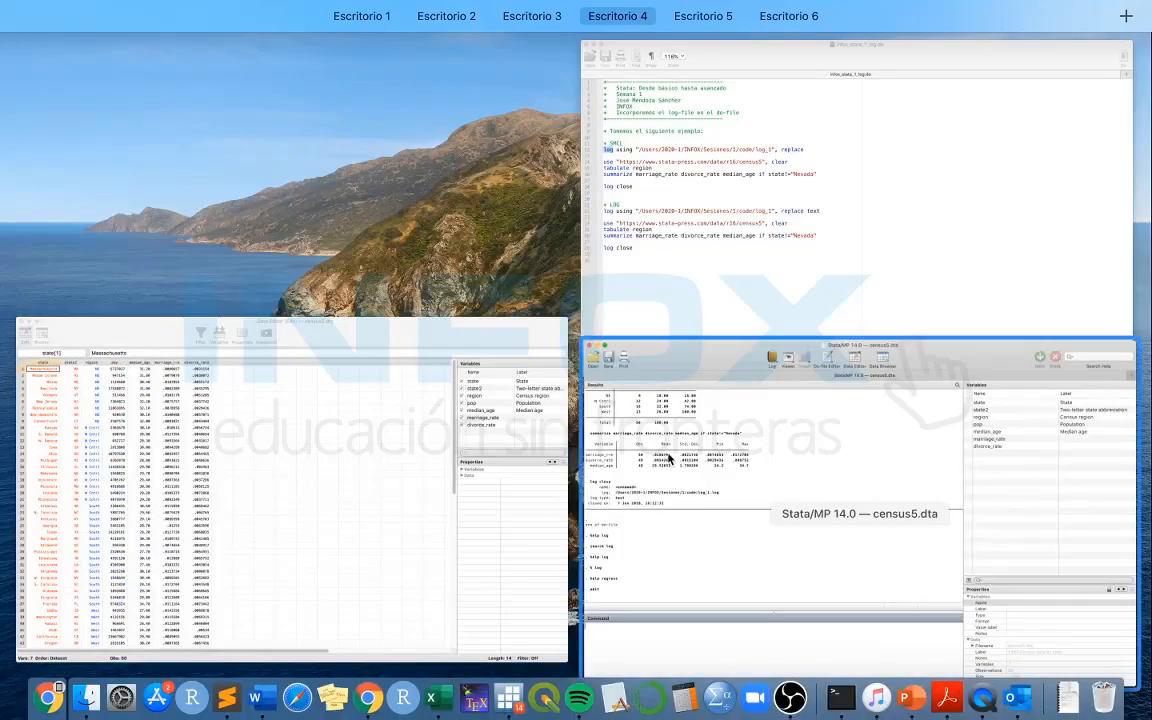
left_click(432, 440)
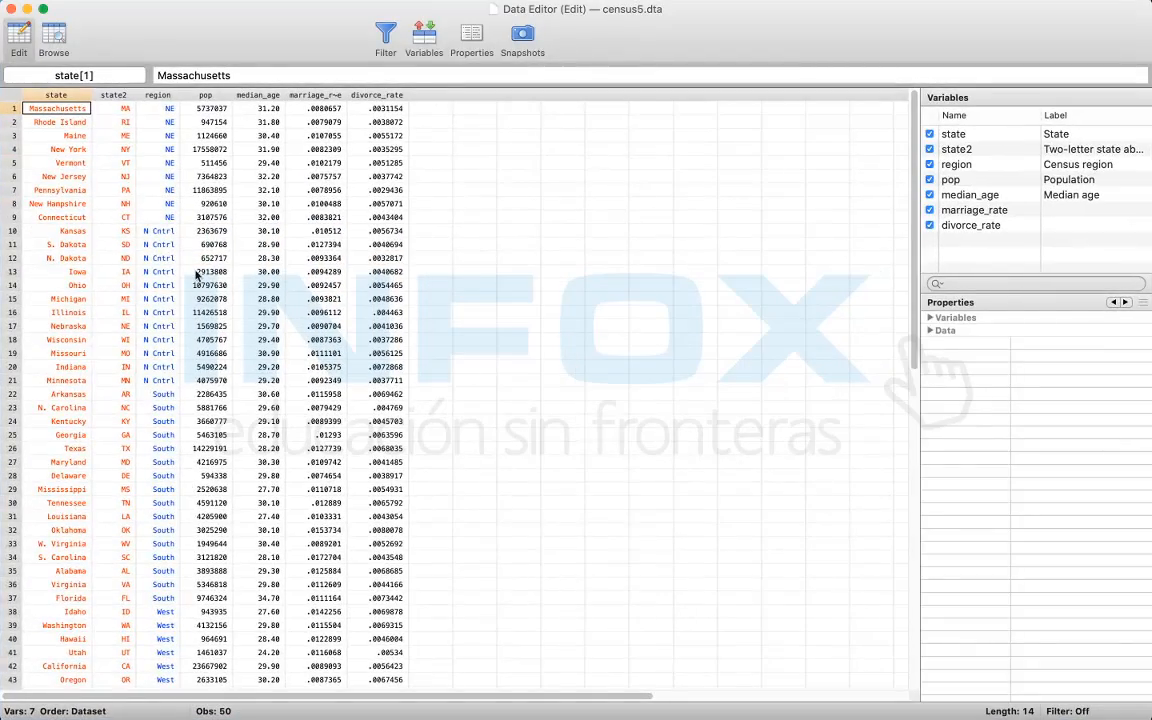
key("ctrl+Up")
left_click(720, 252)
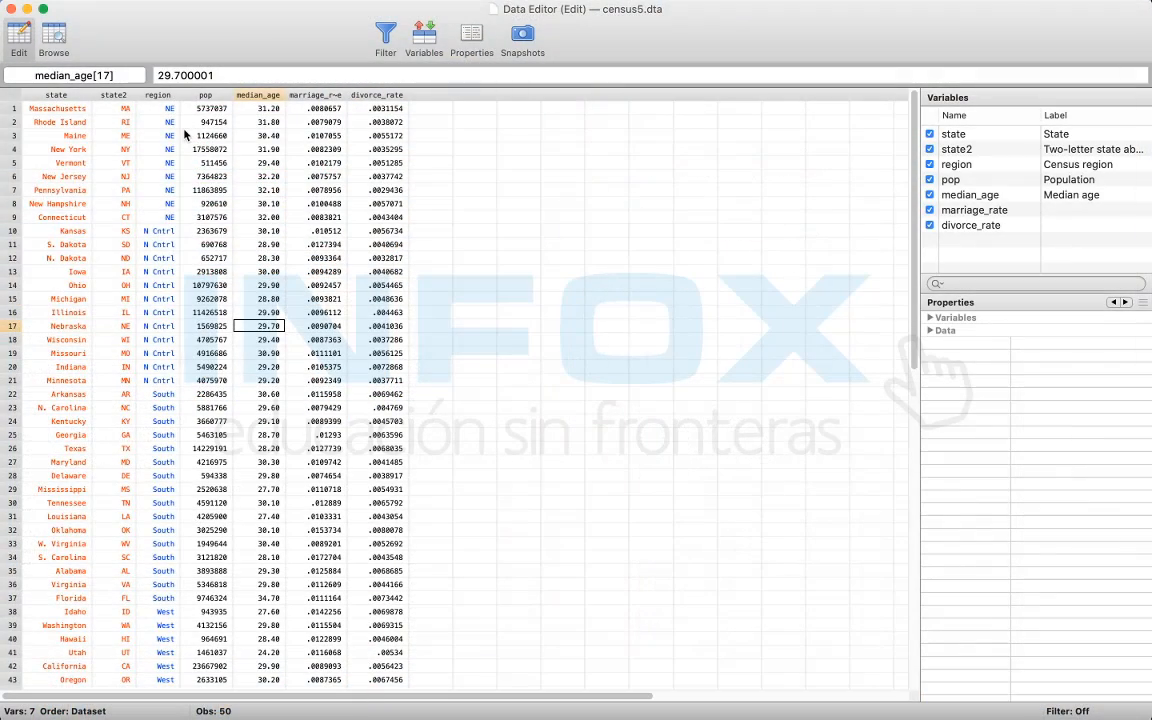
left_click(186, 135)
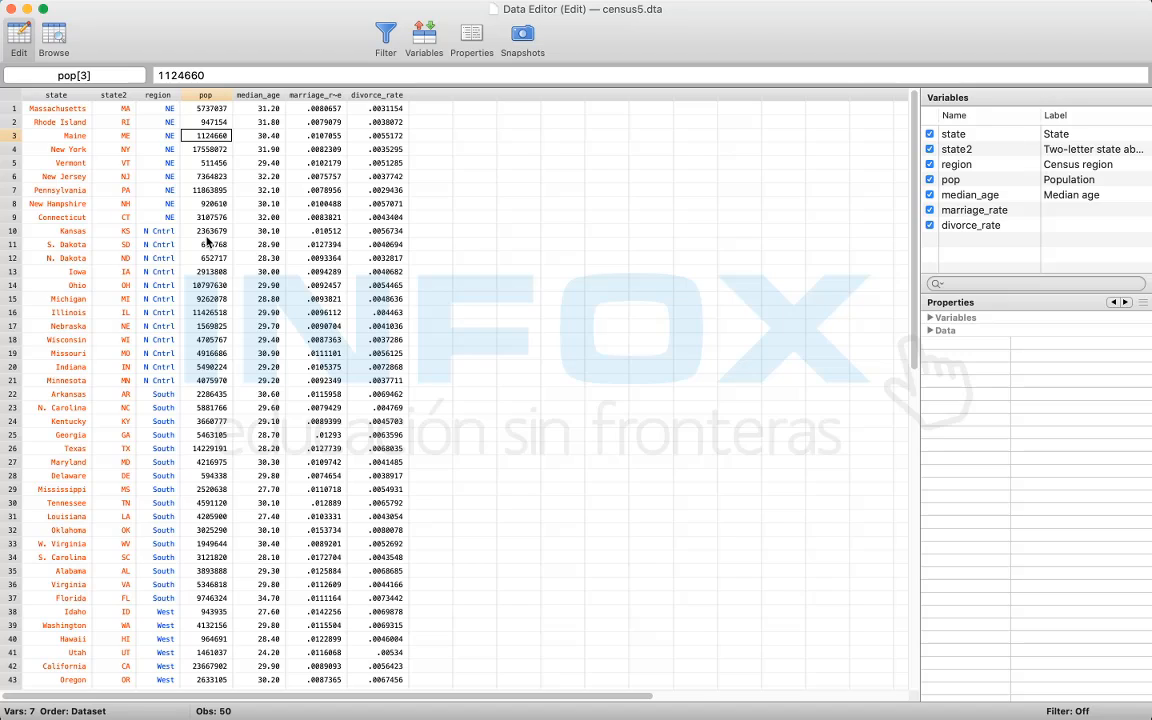
Step: Return to the main Stata window and open the dataset in read-only mode with the browse command
key("ctrl+Up")
left_click(221, 470)
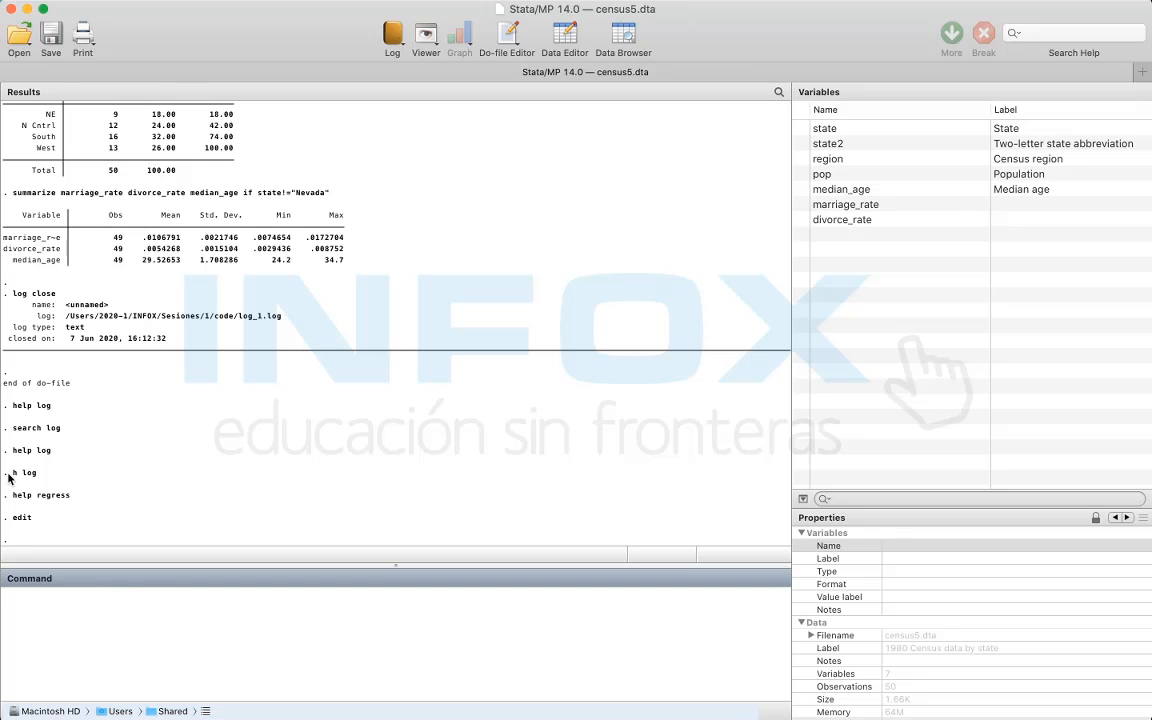
type("browse")
key("Return")
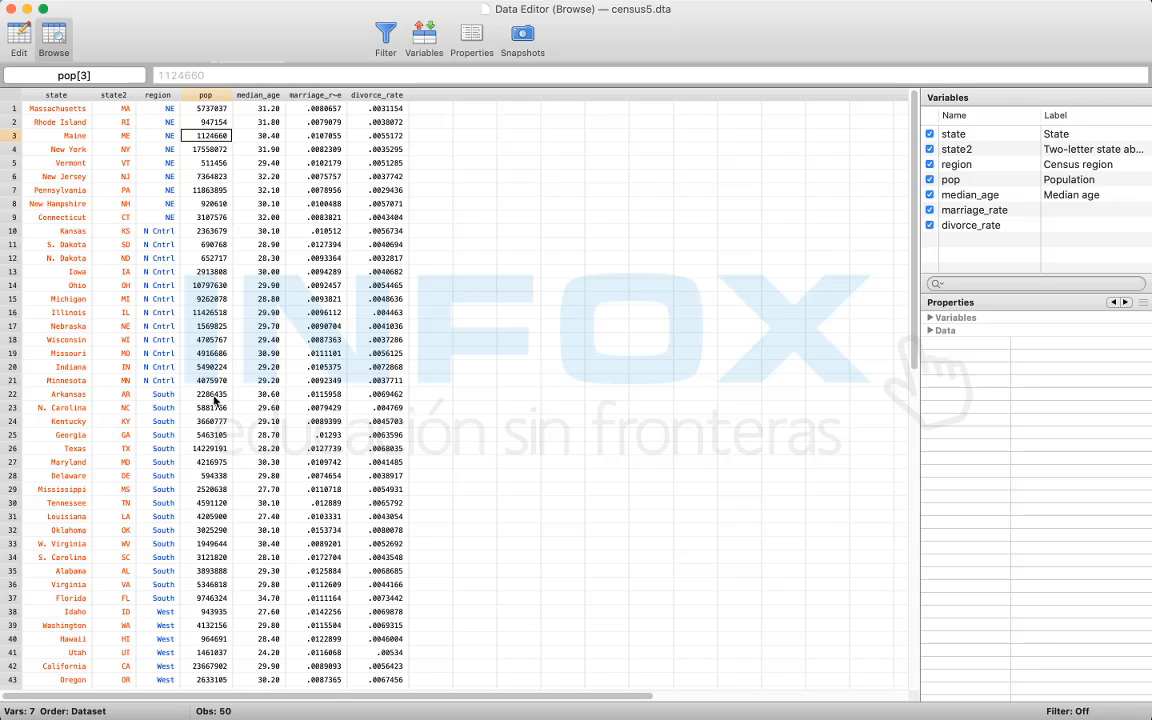
Step: Inspect individual median_age, region and pop cells in browse mode, ending on New Jersey's region
left_click(252, 244)
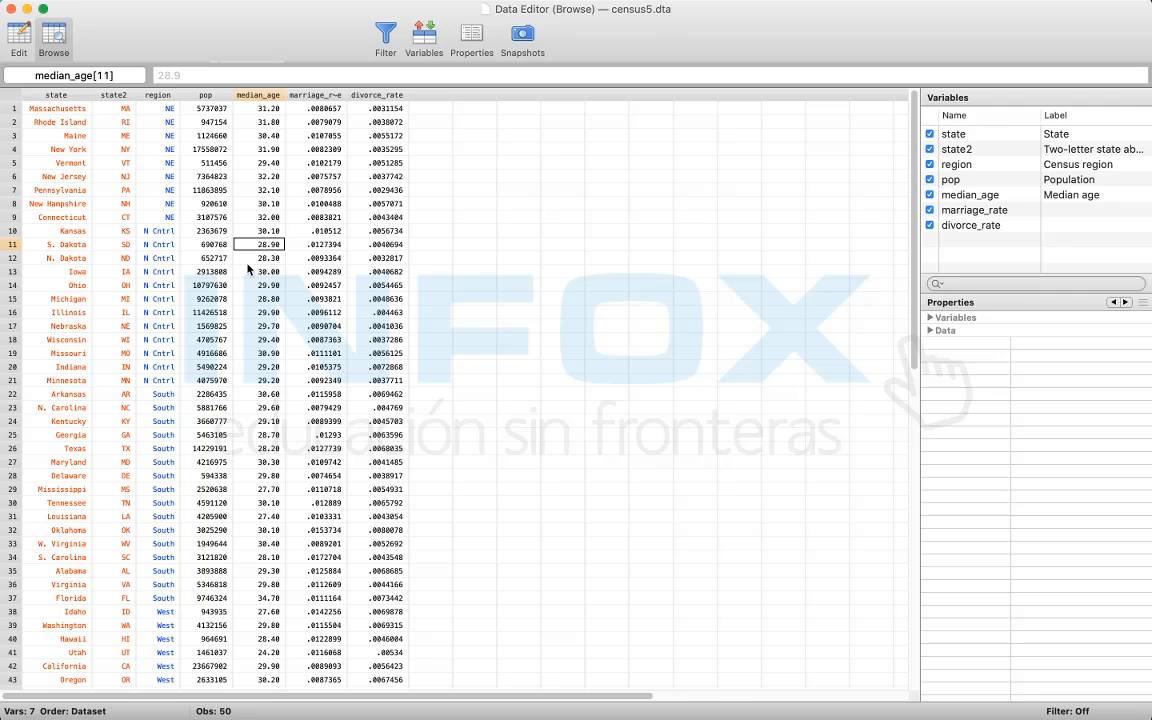
left_click(158, 244)
left_click(205, 271)
left_click(196, 177)
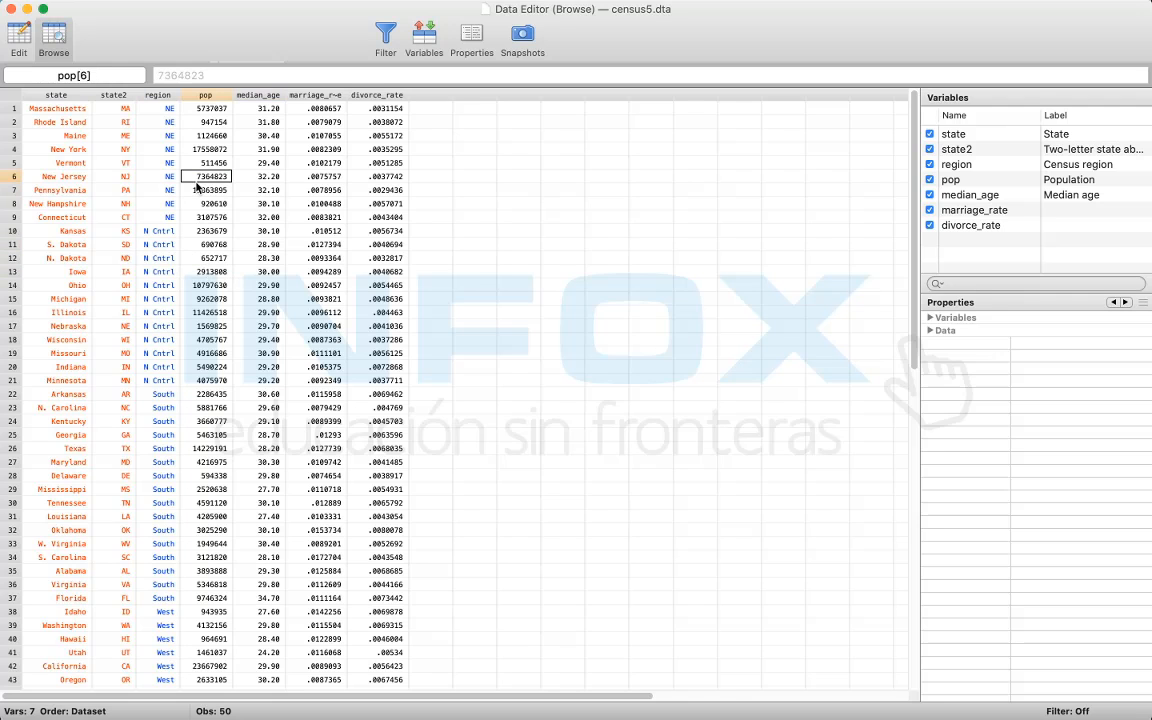
left_click(145, 178)
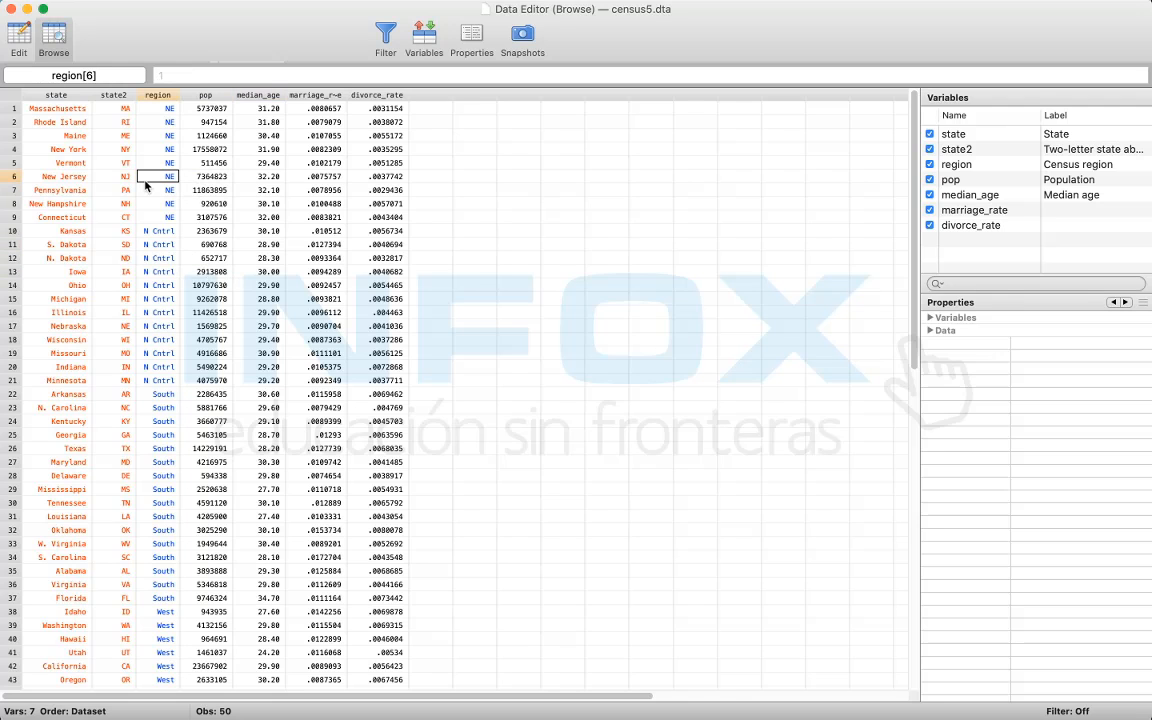
Step: Run the edit command from the main Stata window, and change the Data Editor from browse to edit mode
key("ctrl+Up")
left_click(254, 476)
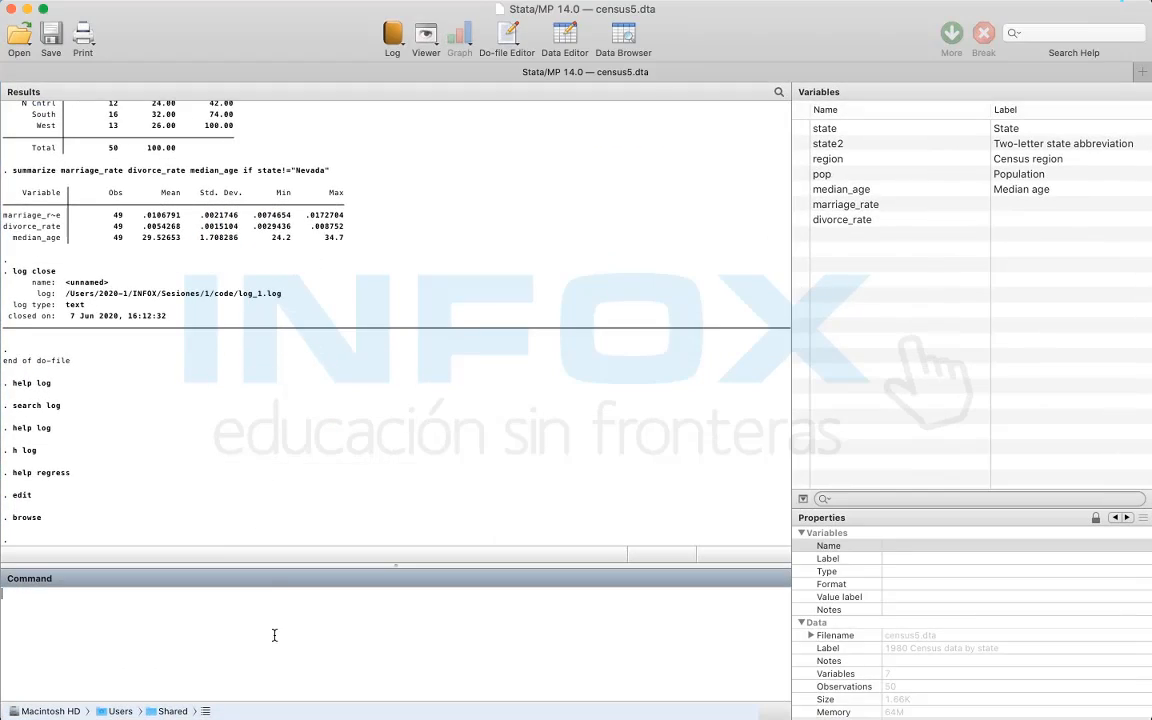
type("edit")
key("Return")
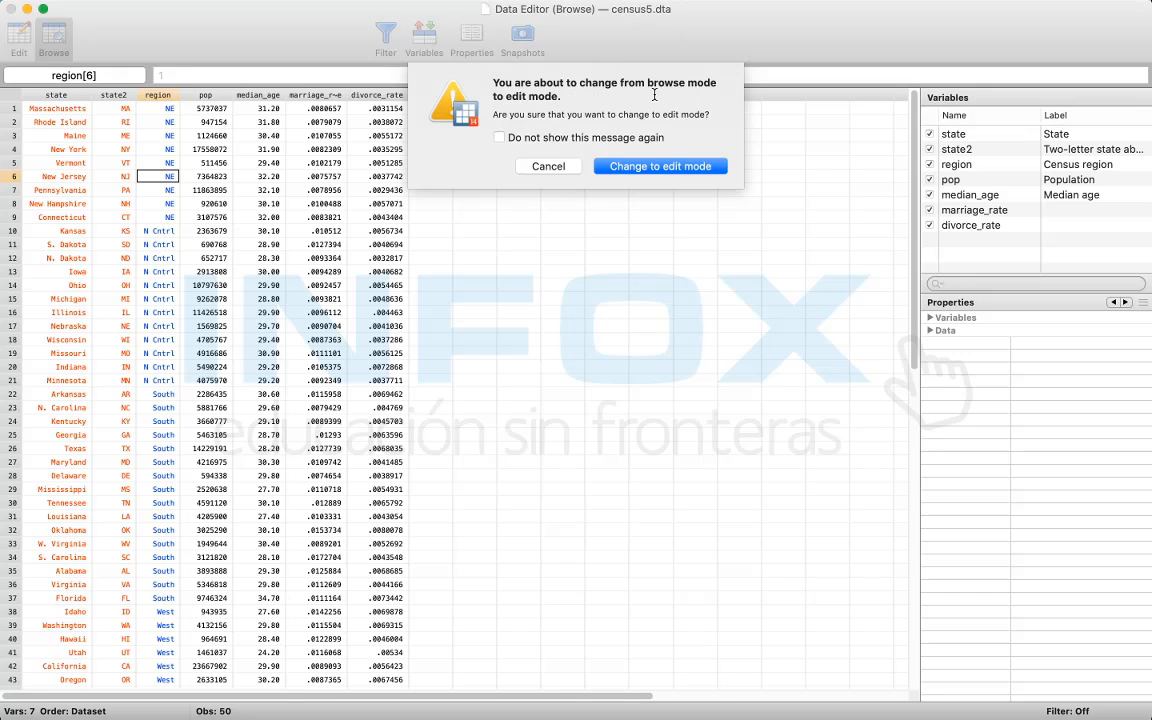
left_click(625, 167)
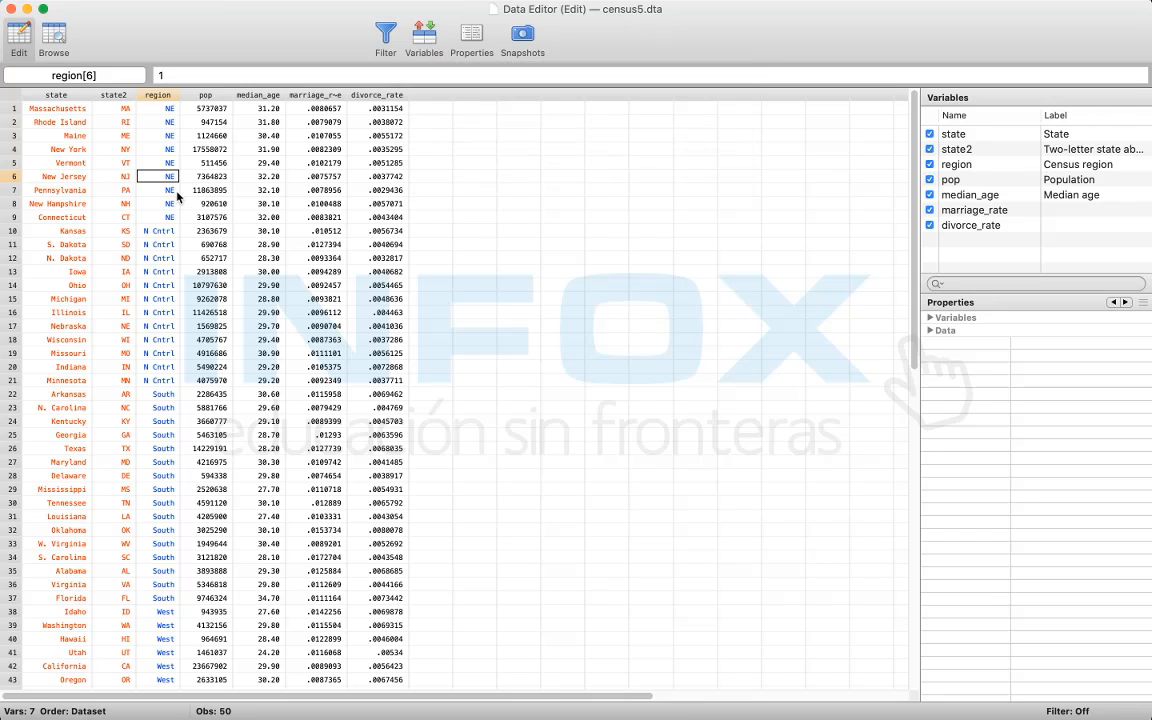
Step: Inspect New York's population, New Hampshire's median age and Pennsylvania's region in edit mode
left_click(196, 149)
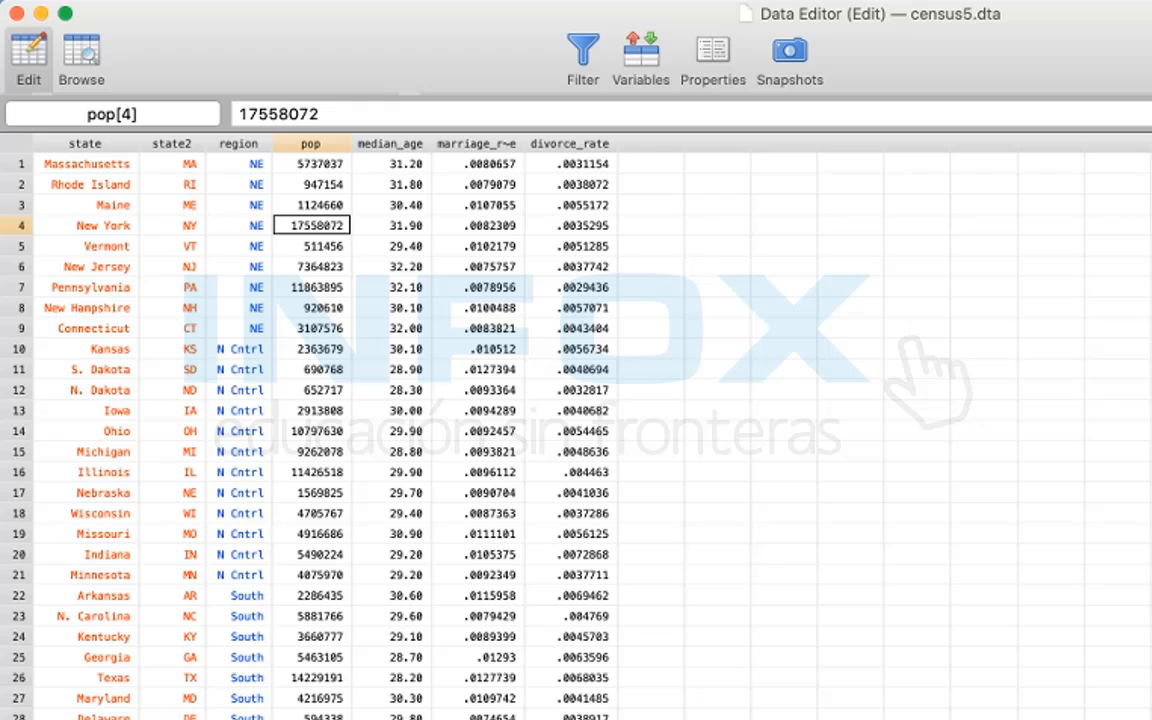
left_click(362, 312)
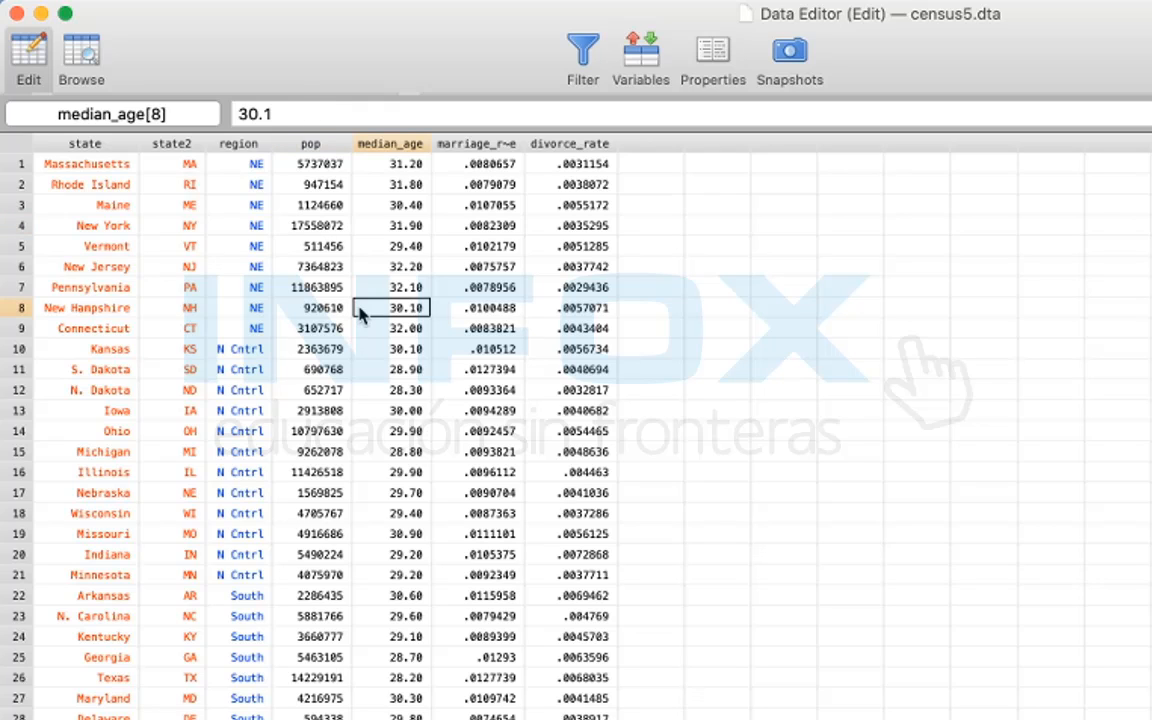
left_click(237, 292)
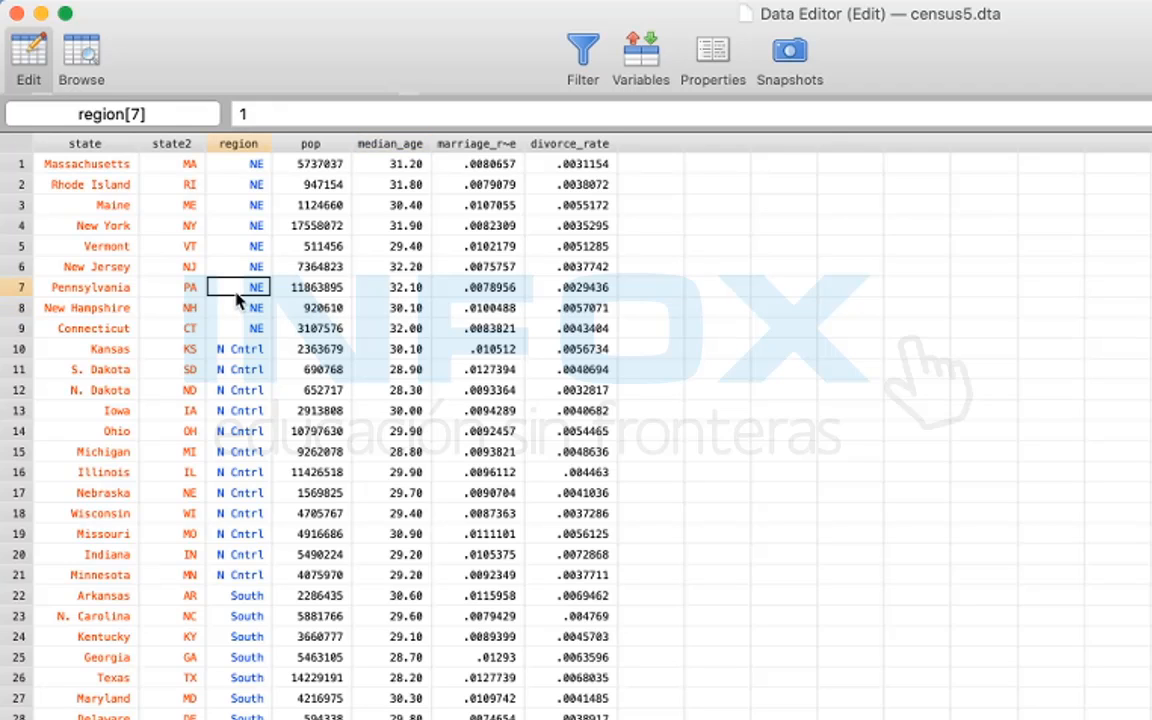
Step: Replace New Jersey's state2 value with abcdefghijklmnopq in edit mode
left_click(199, 268)
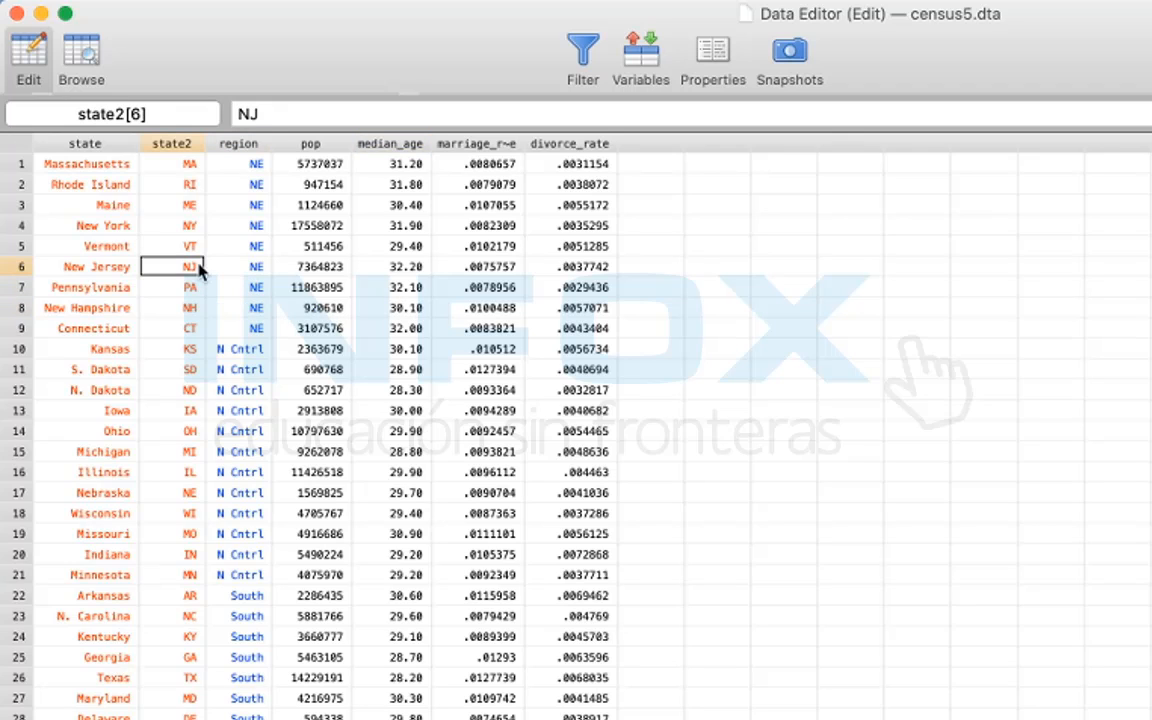
type("abcdefghij")
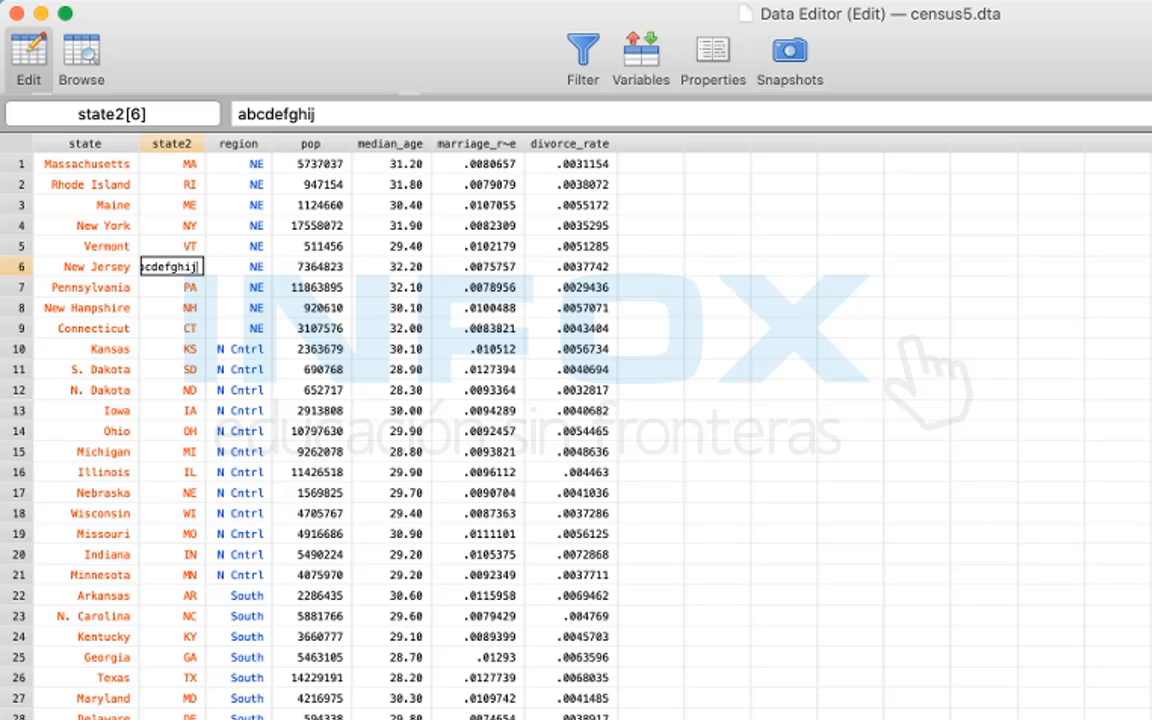
type("klmnopq")
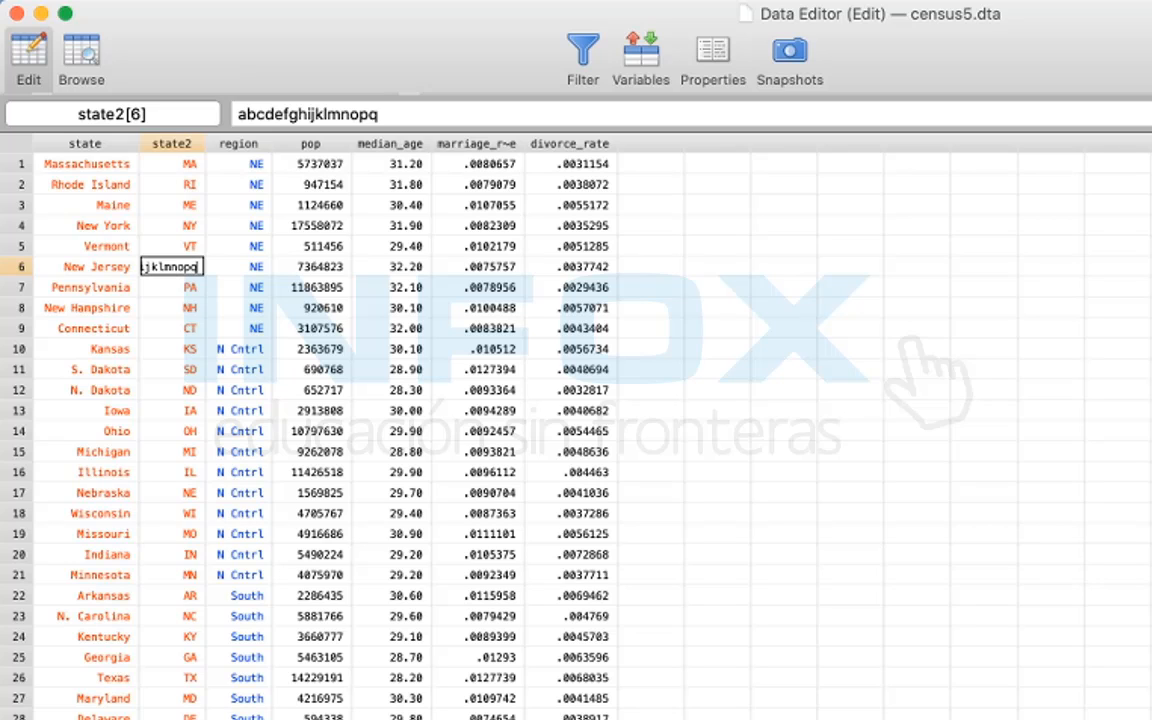
key("Return")
left_click(197, 269)
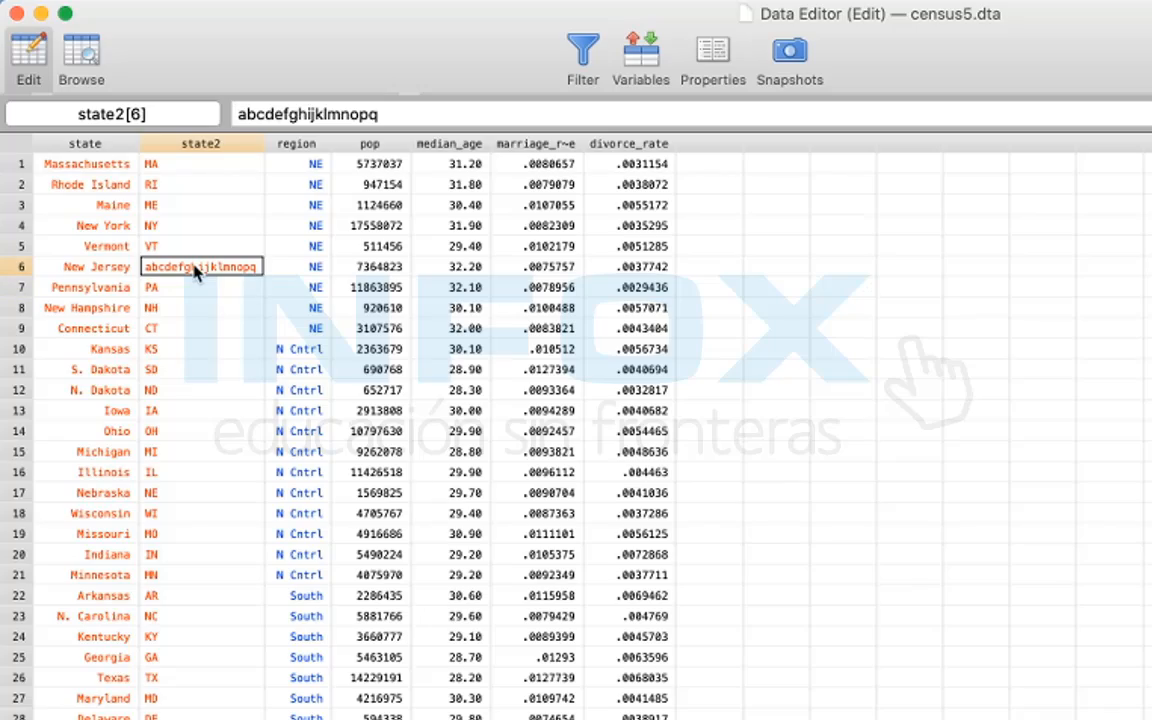
Step: Review the logged replace command in the main Stata window, and reopen the dataset in read-only mode with the browse command
key("ctrl+Up")
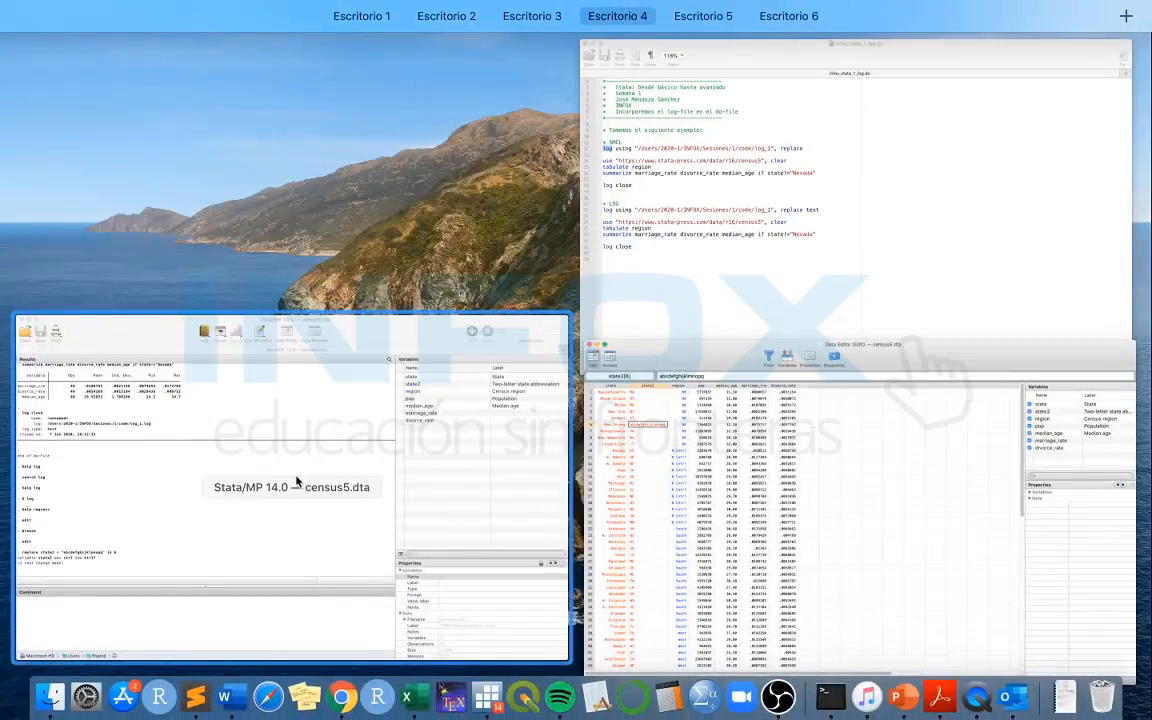
left_click(946, 489)
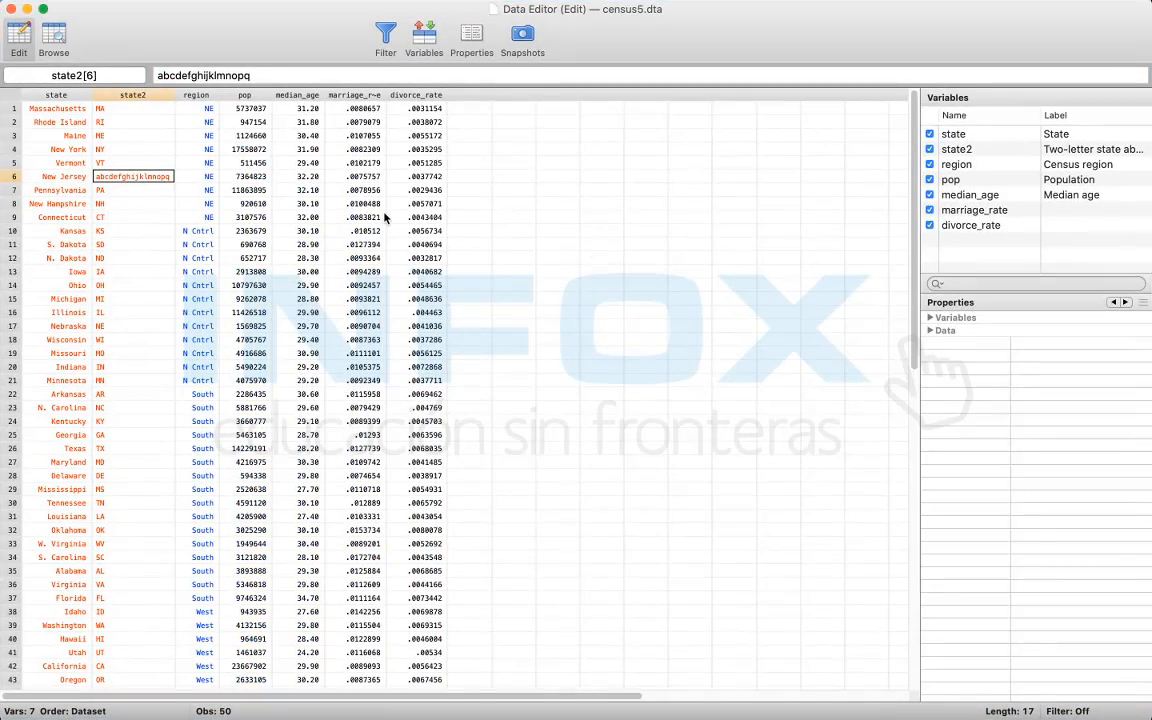
key("ctrl+Up")
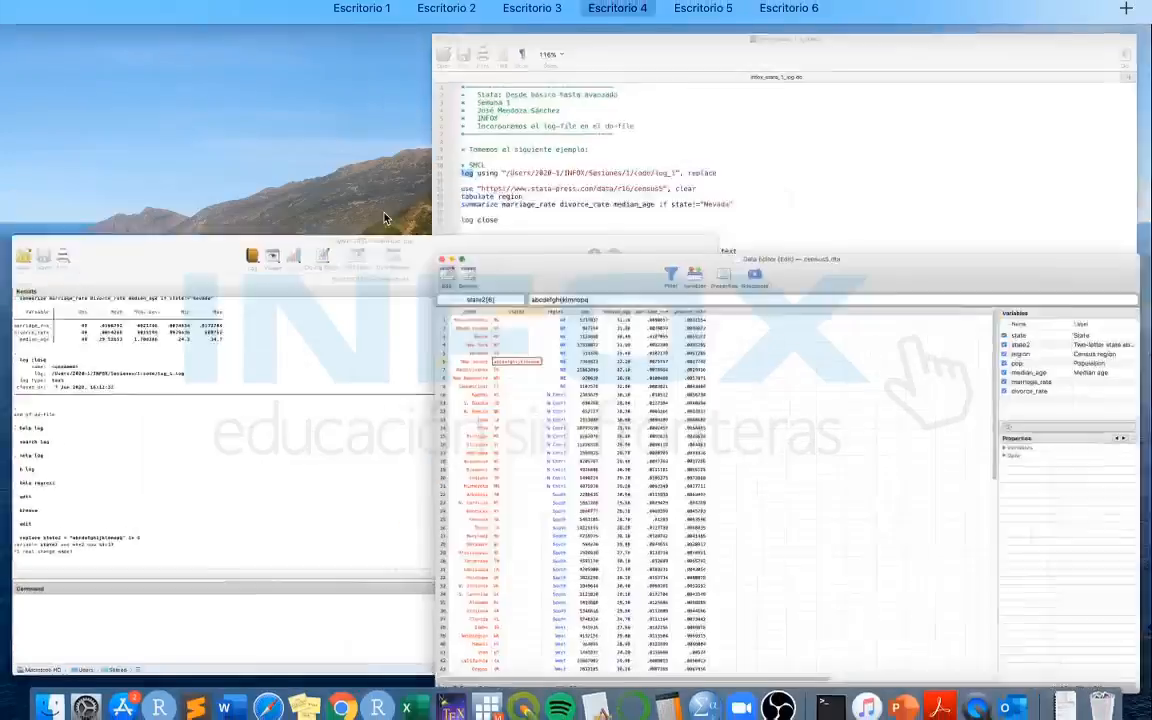
left_click(491, 463)
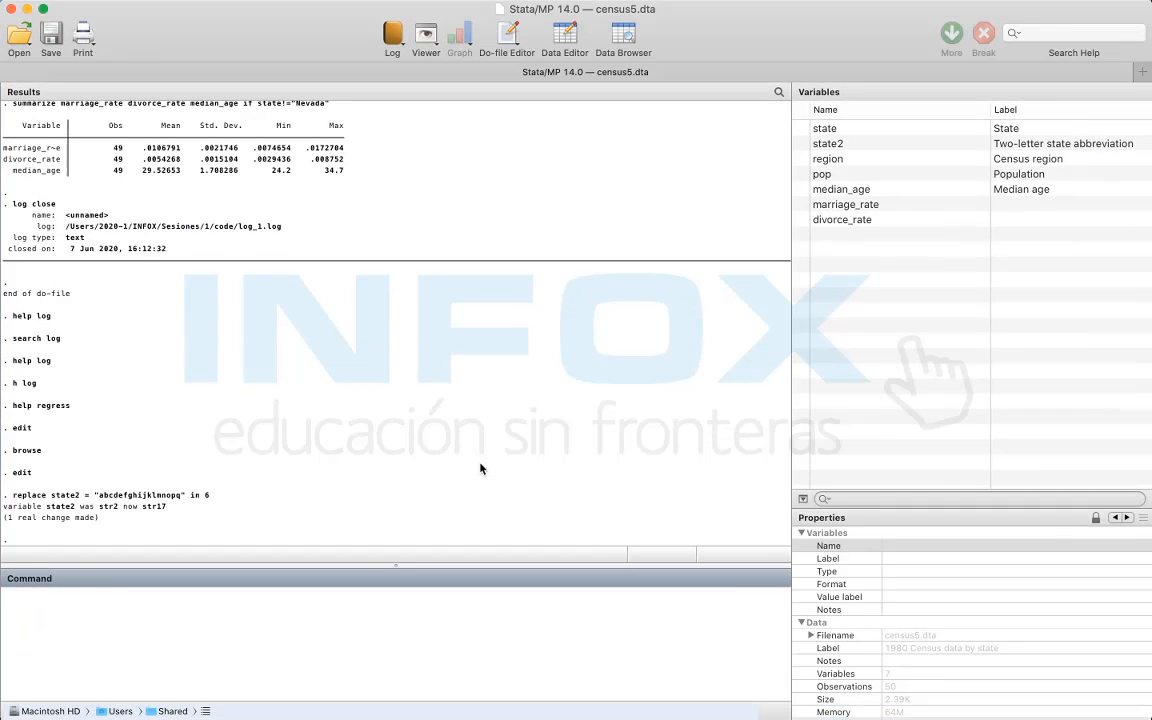
type("browse")
key("Return")
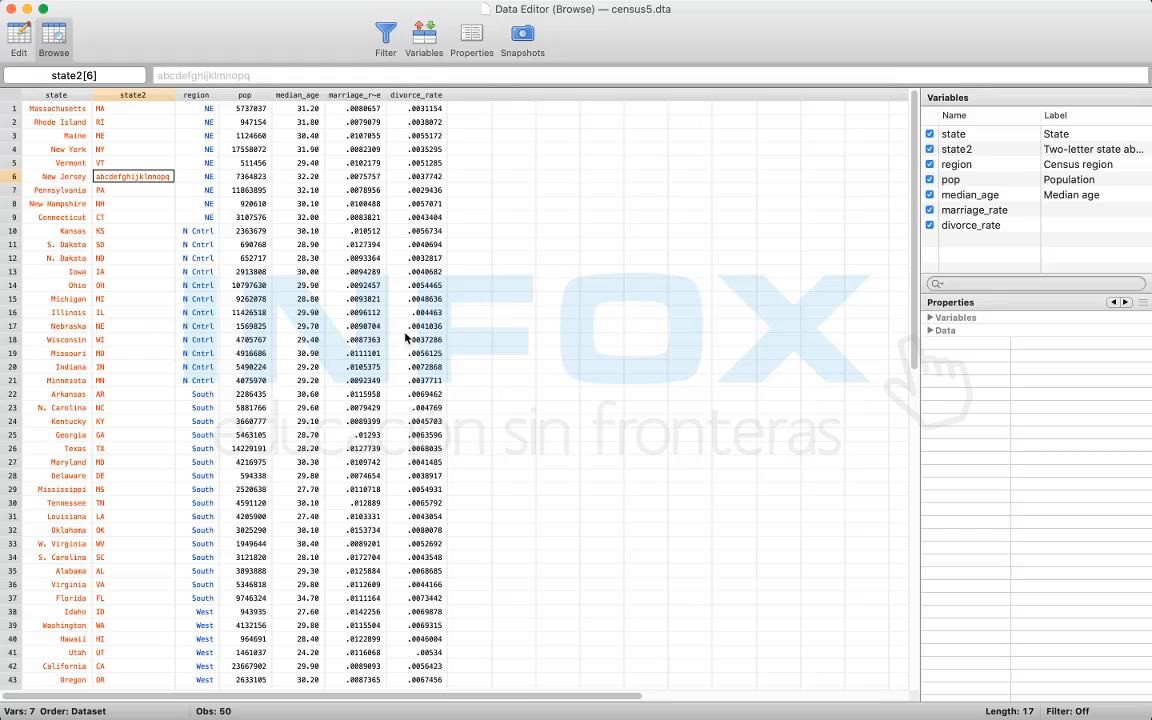
Step: Run the SMCL block of infox_stata_1_log.do to reload the original census5 data, and open it in edit mode
key("ctrl+Up")
left_click(640, 300)
left_click(143, 298)
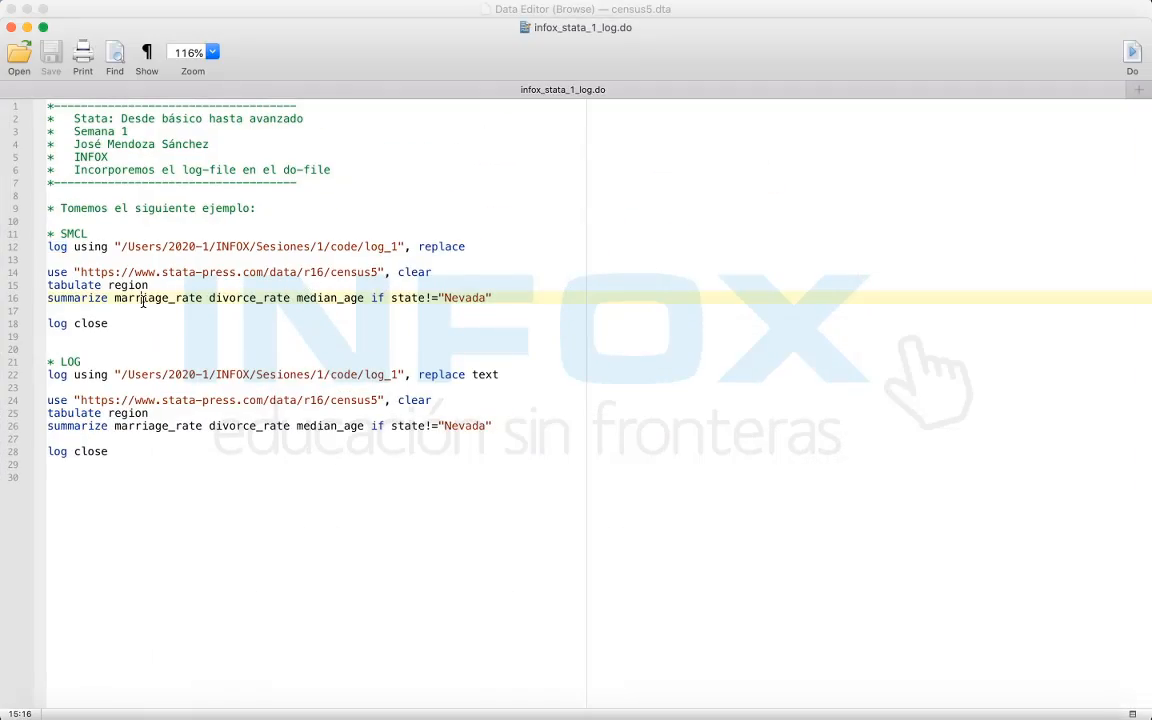
key("super+shift+d")
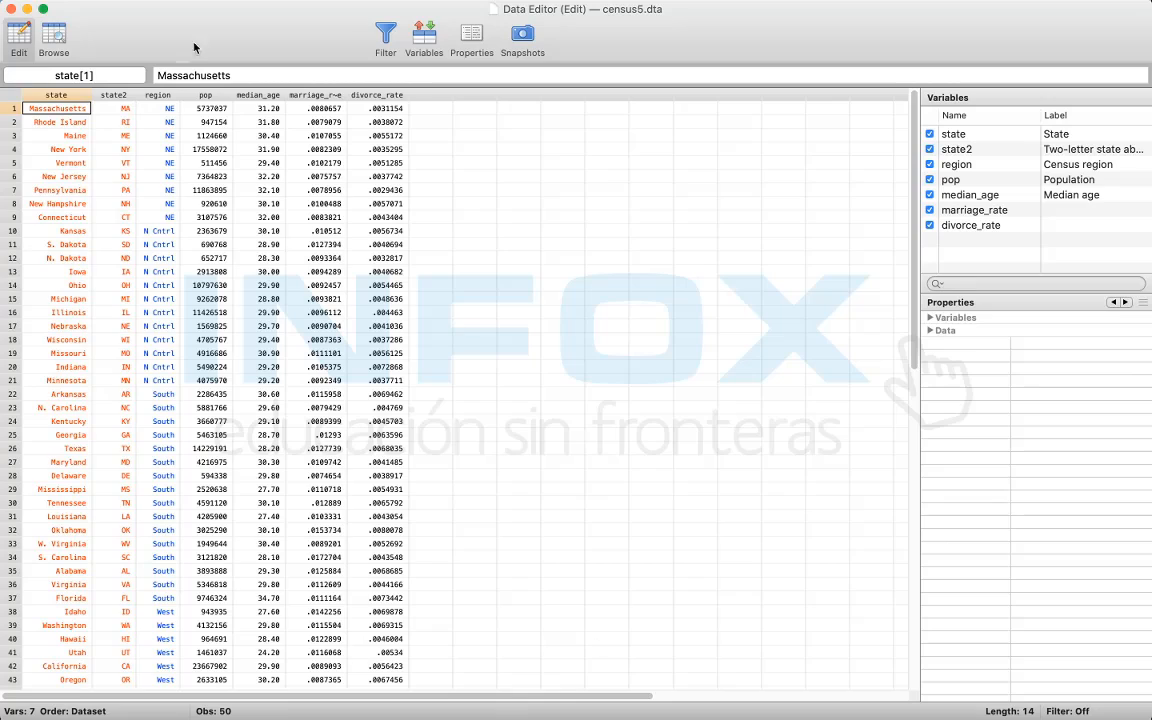
Step: Look over the do-file, North Dakota's divorce_rate in the Data Editor, and the PDF slide on Stata file formats
key("ctrl+Up")
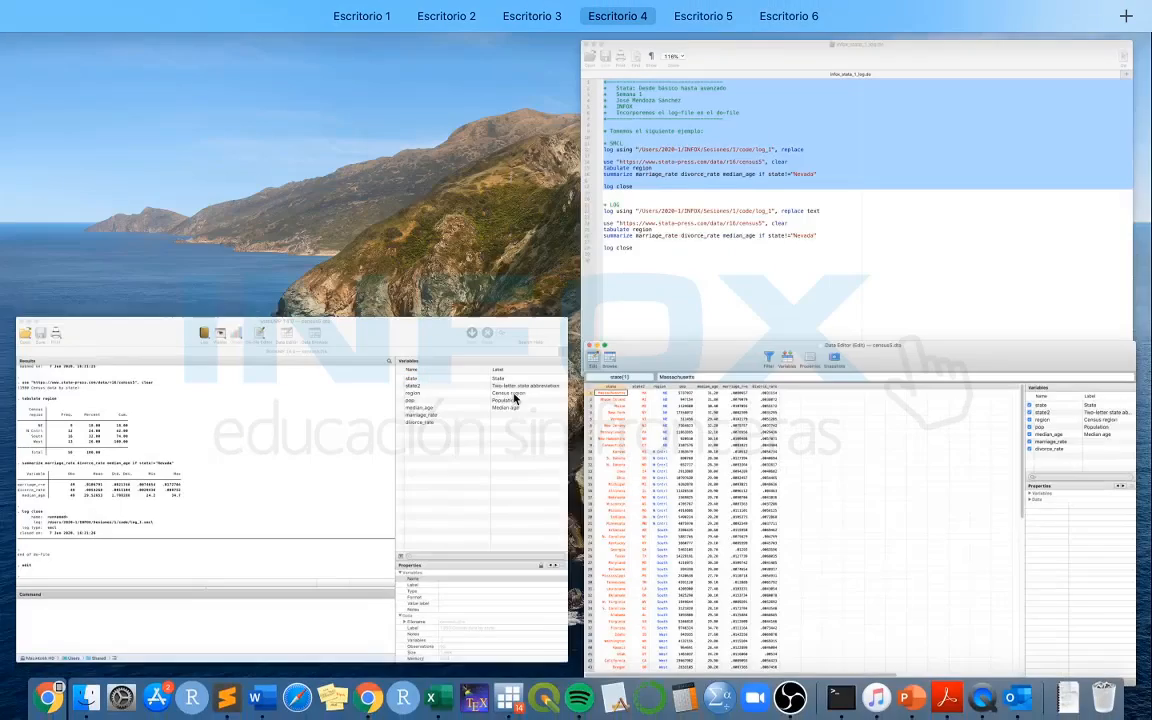
left_click(699, 287)
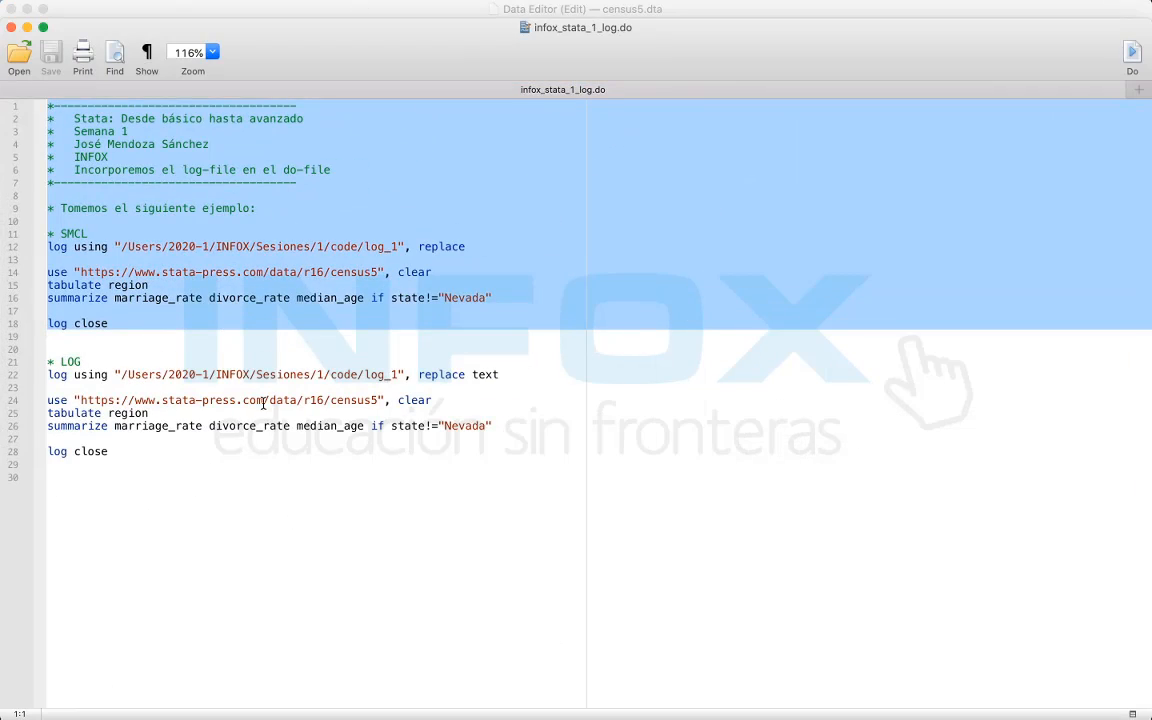
key("ctrl+Up")
left_click(766, 593)
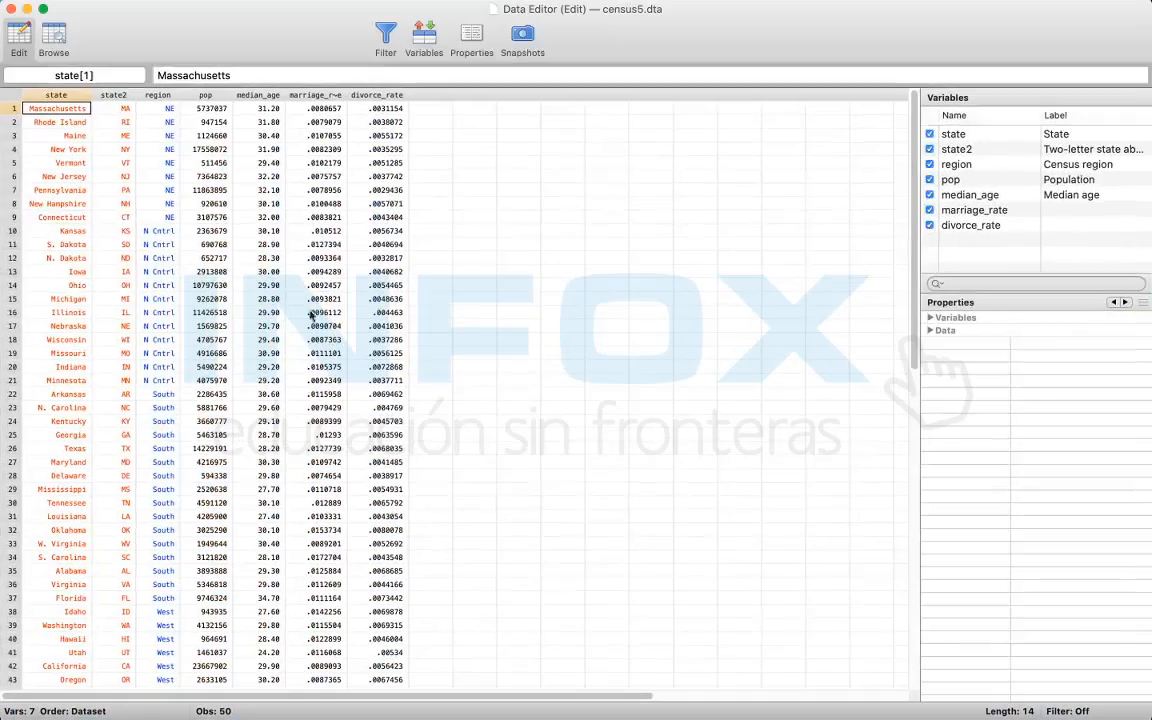
left_click(389, 259)
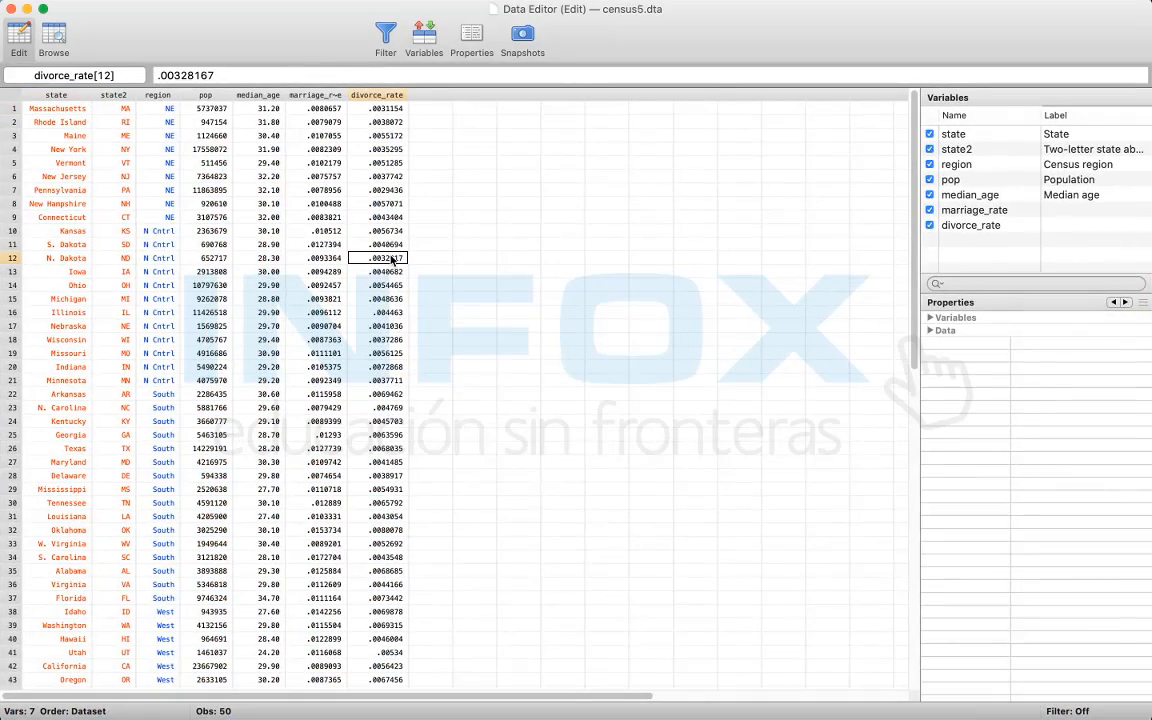
key("ctrl+Left")
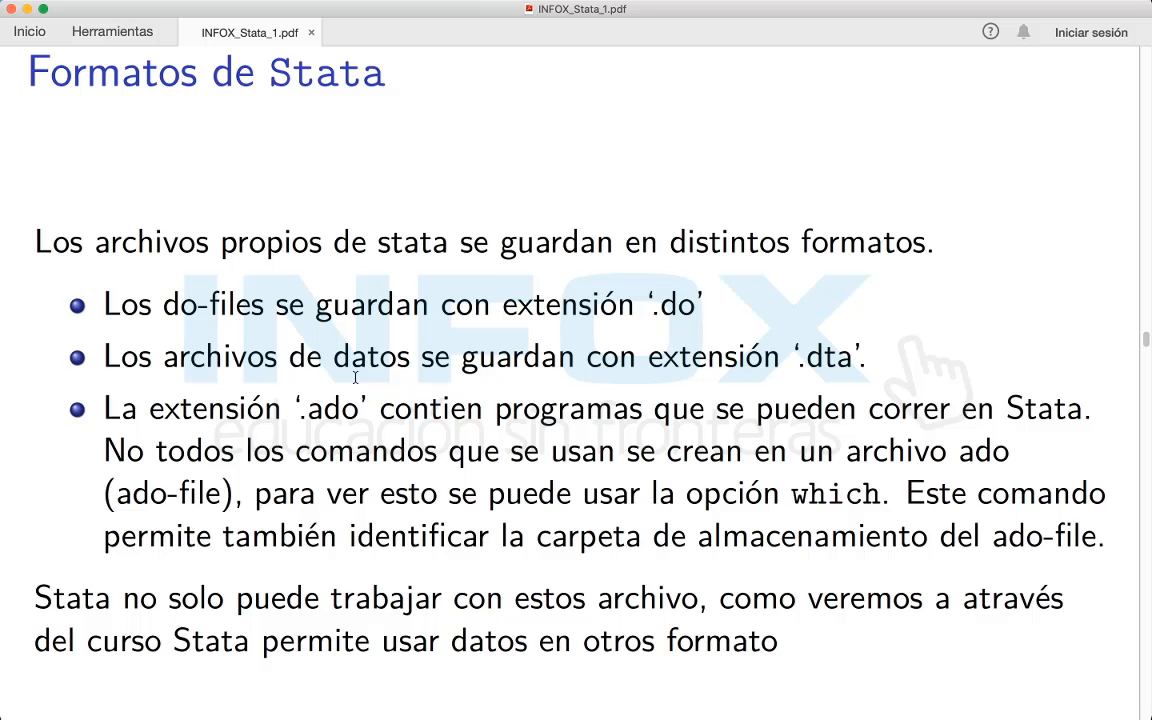
key("ctrl+Right")
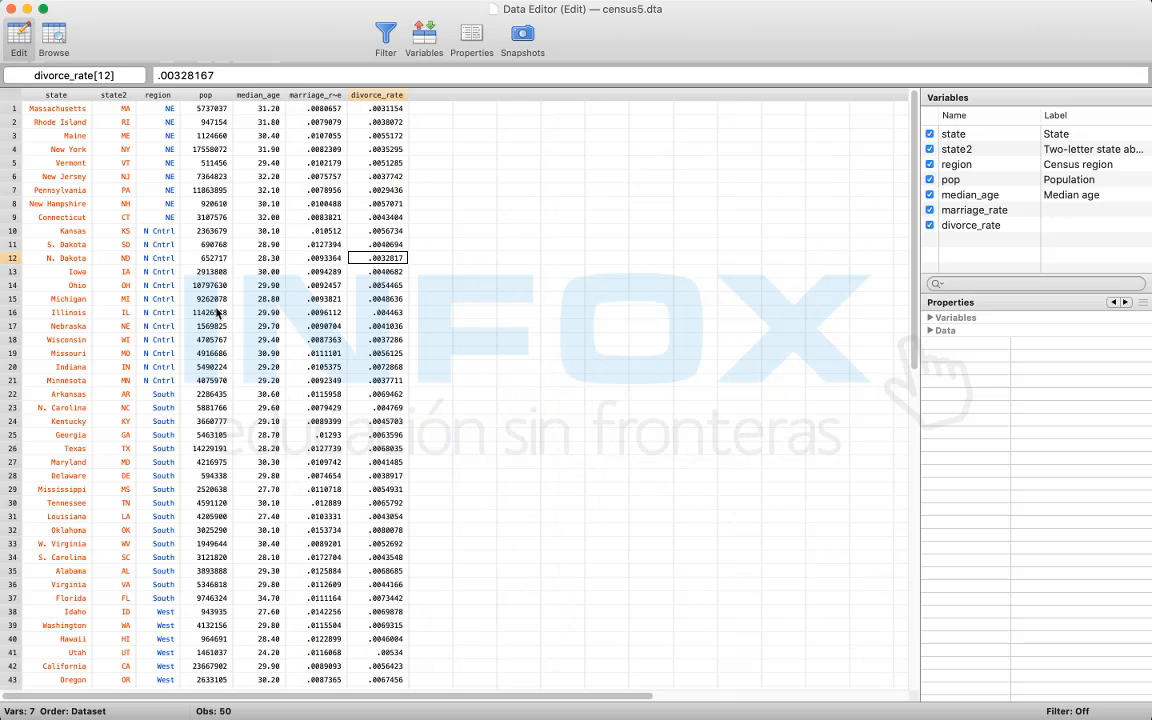
Step: Save the dataset as census5_ejemplo in Stata Data (*.dta) format in the code folder
left_click(216, 313)
mouse_move(60, 8)
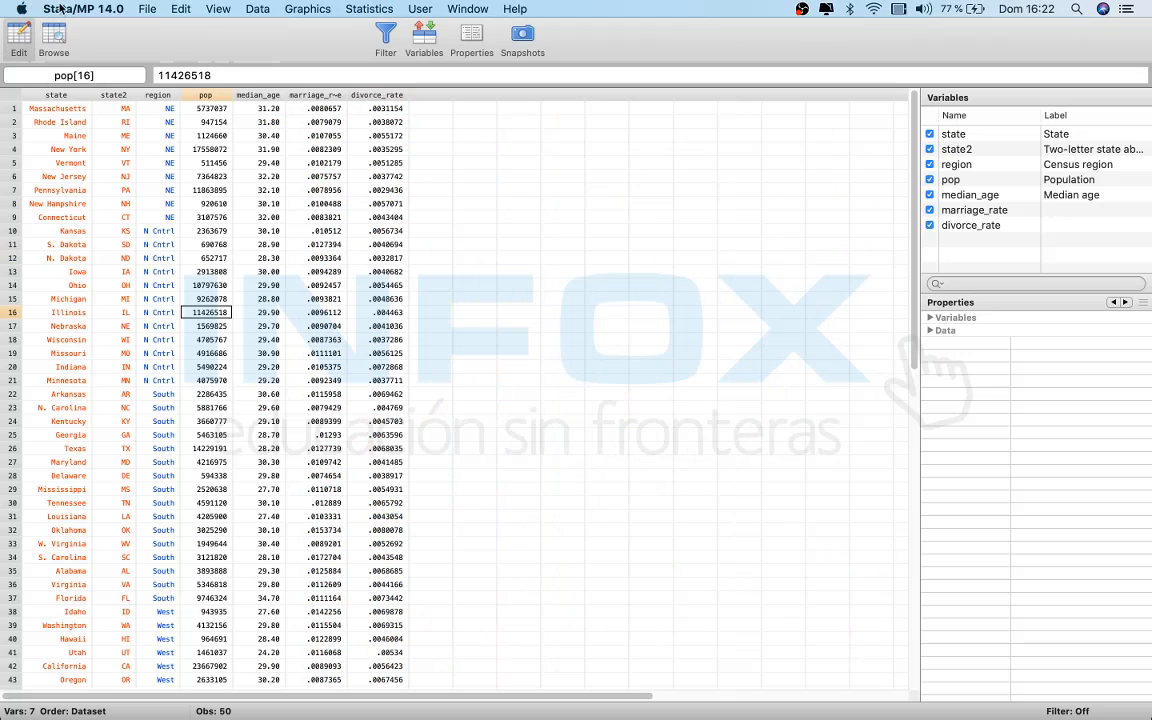
left_click(145, 10)
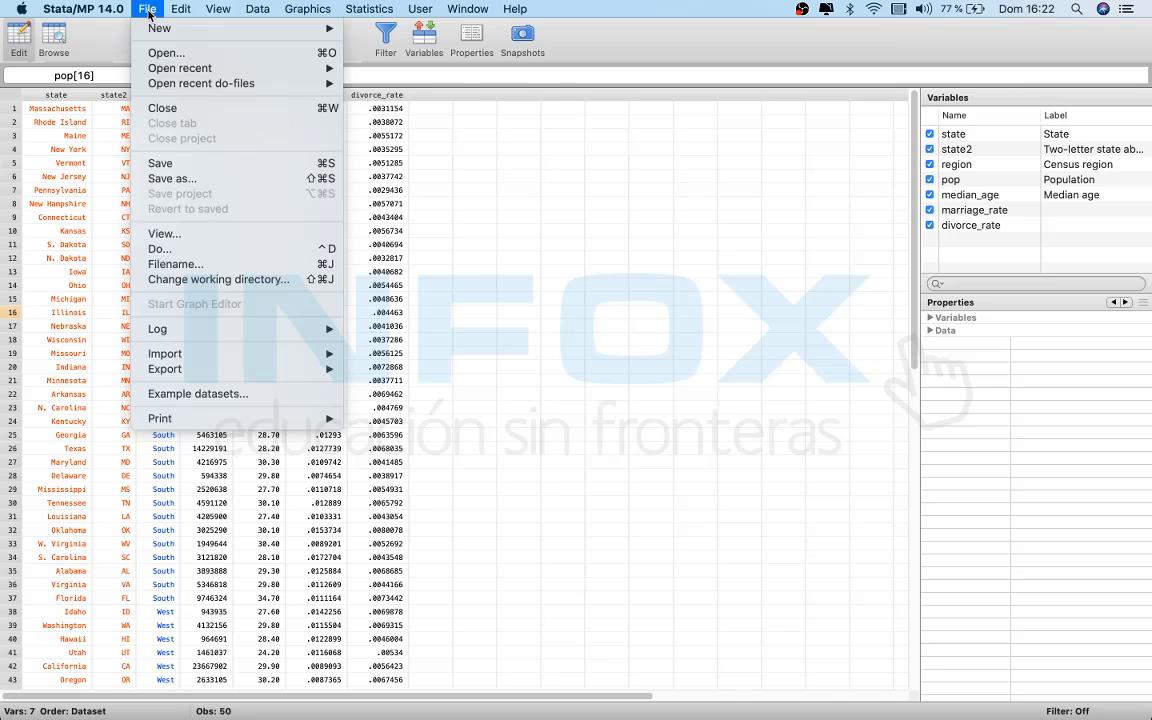
left_click(186, 181)
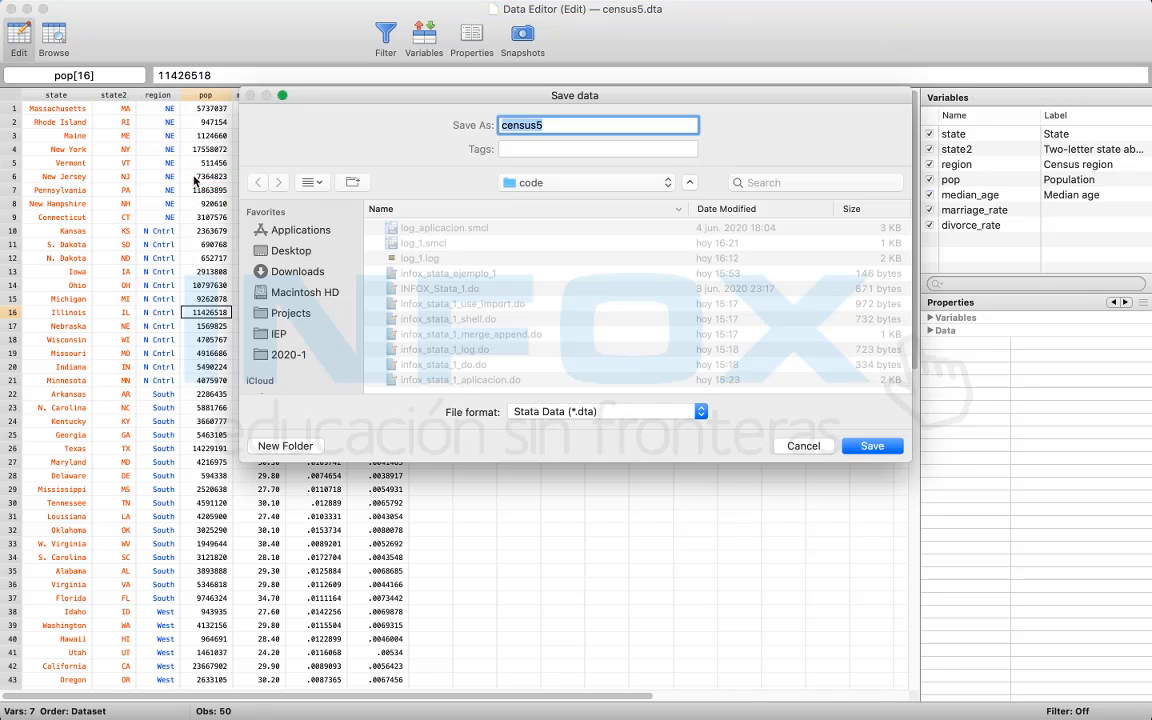
left_click(585, 128)
type("_ejemplo")
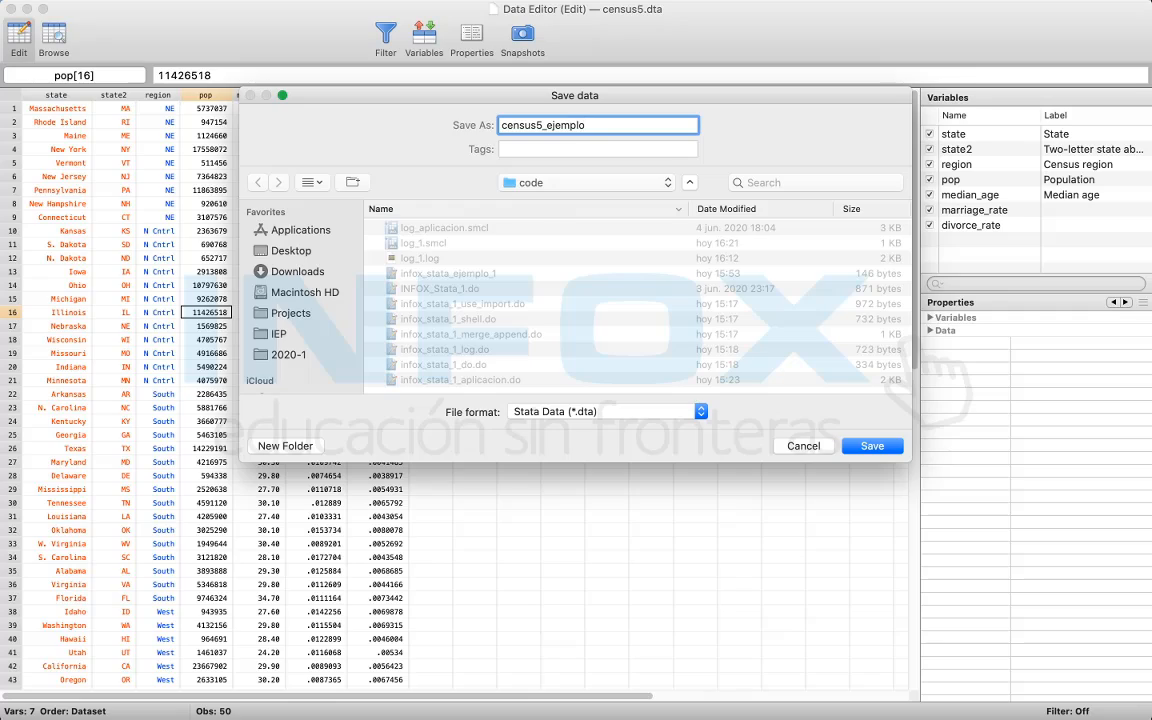
key("Return")
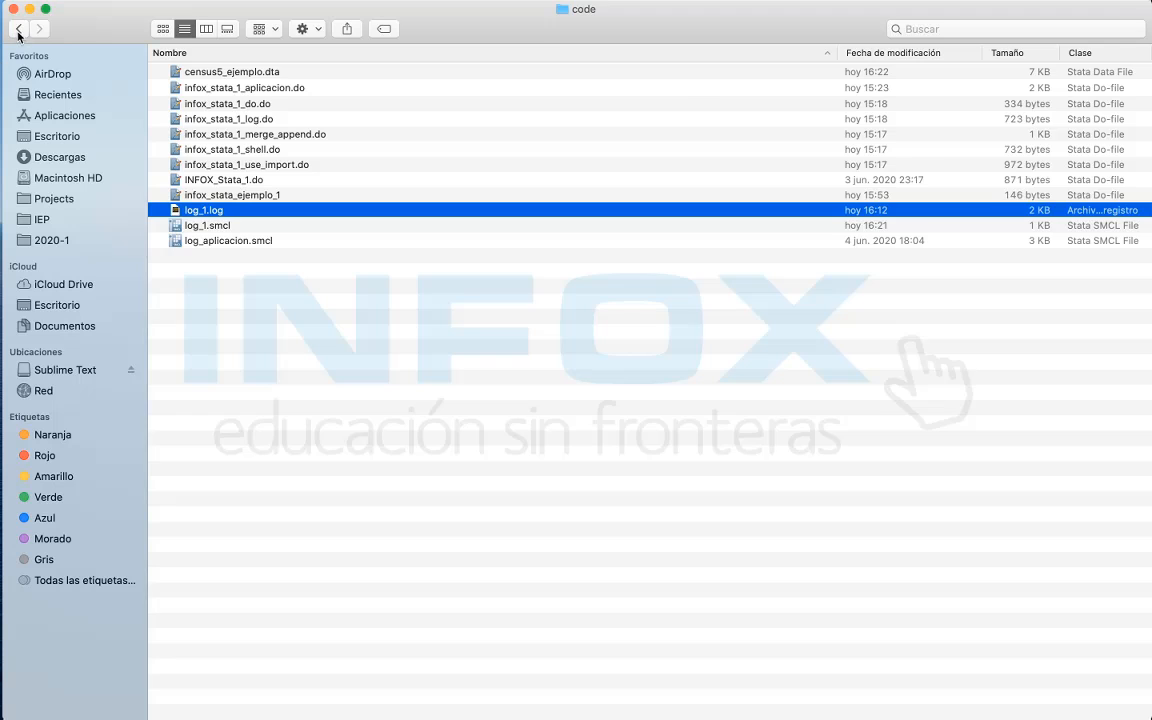
Step: Look through the data folder in Finder, and save the dataset in it as census5_ejemplo in Stata Data (*.dta) format
left_click(18, 28)
double_click(200, 88)
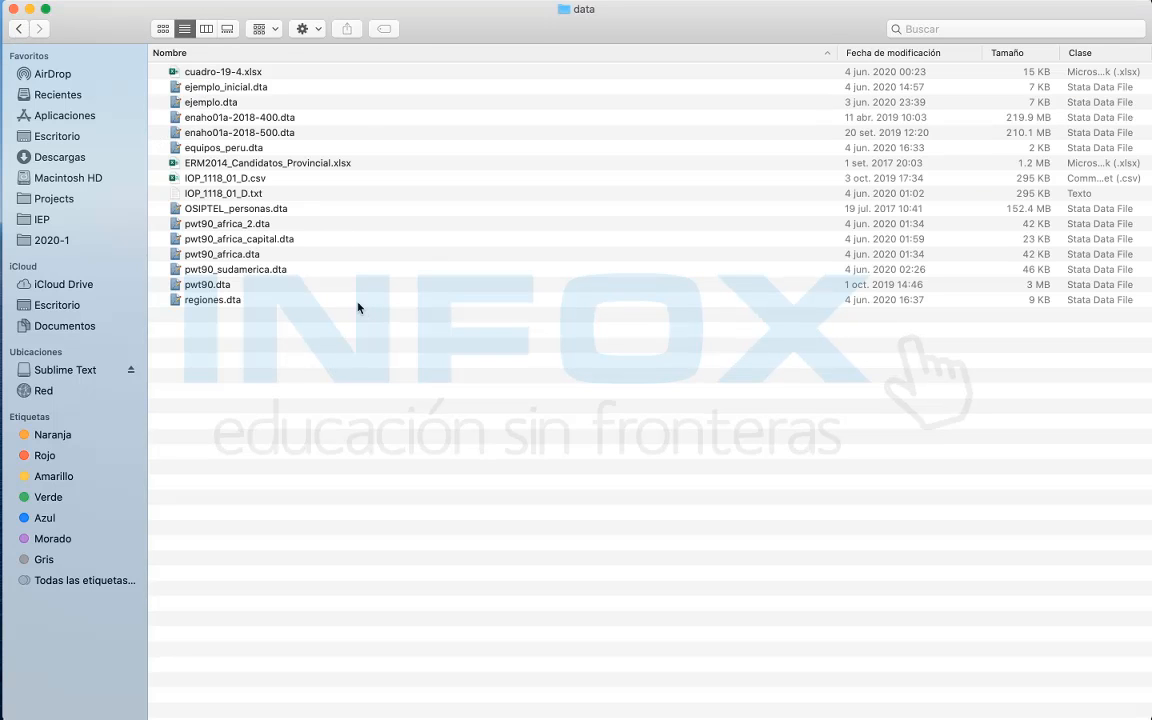
left_click(216, 181)
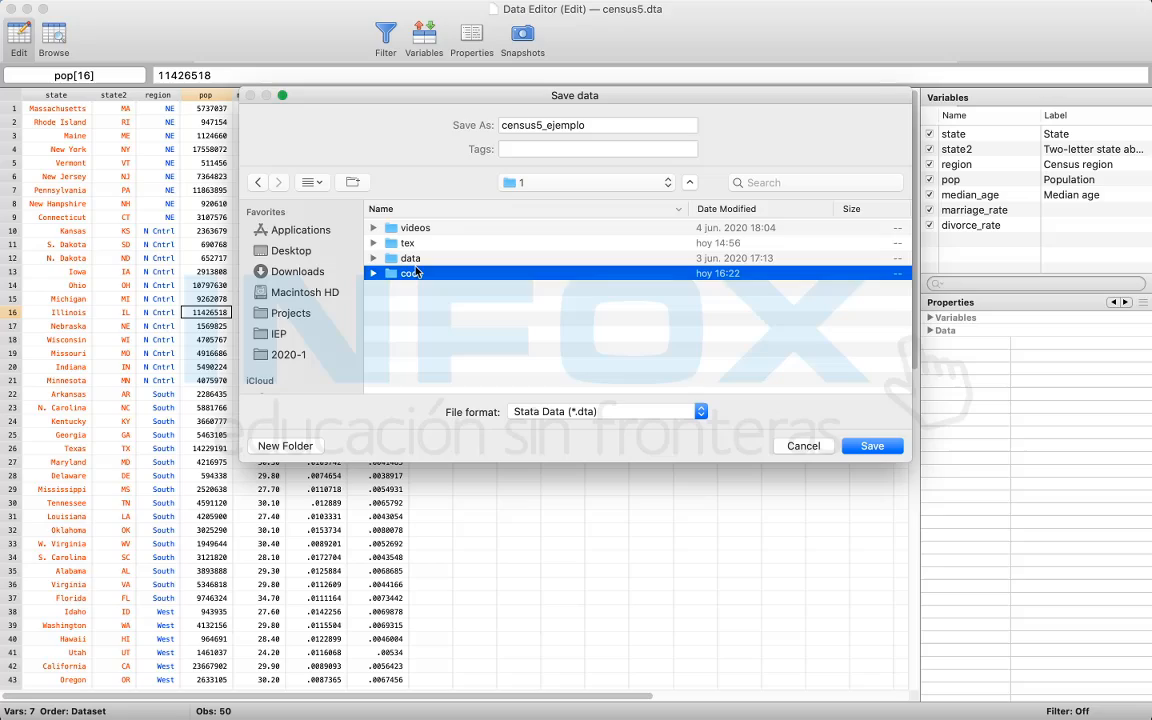
double_click(418, 257)
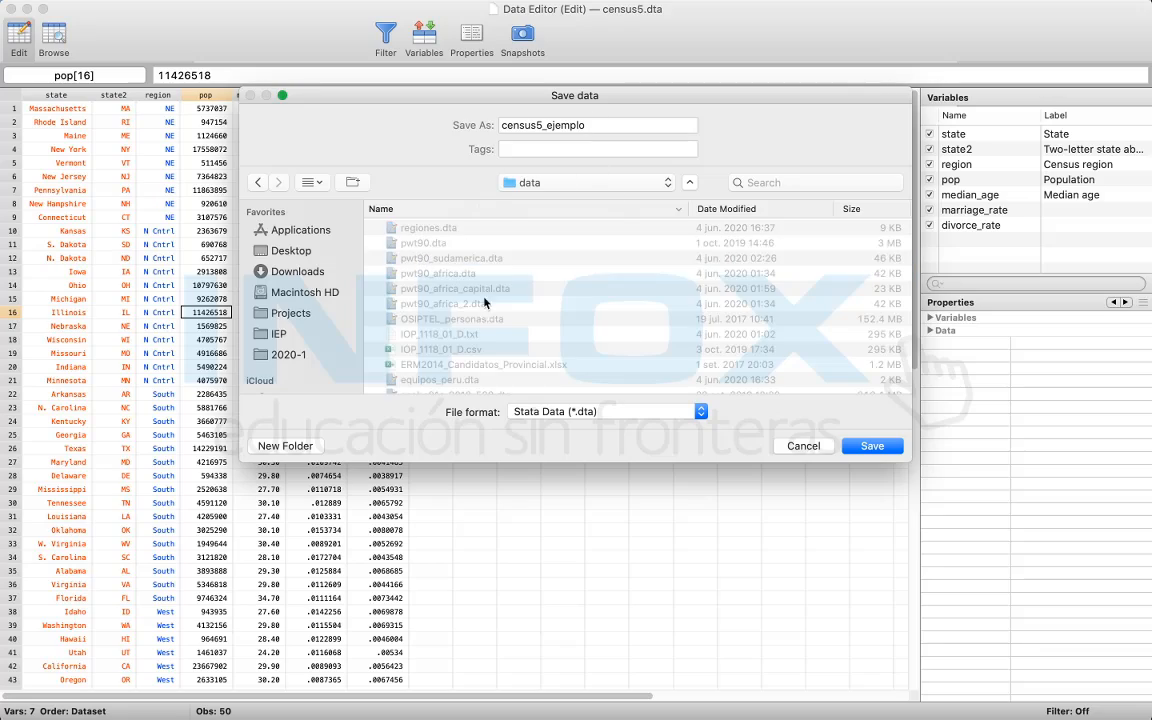
left_click(888, 446)
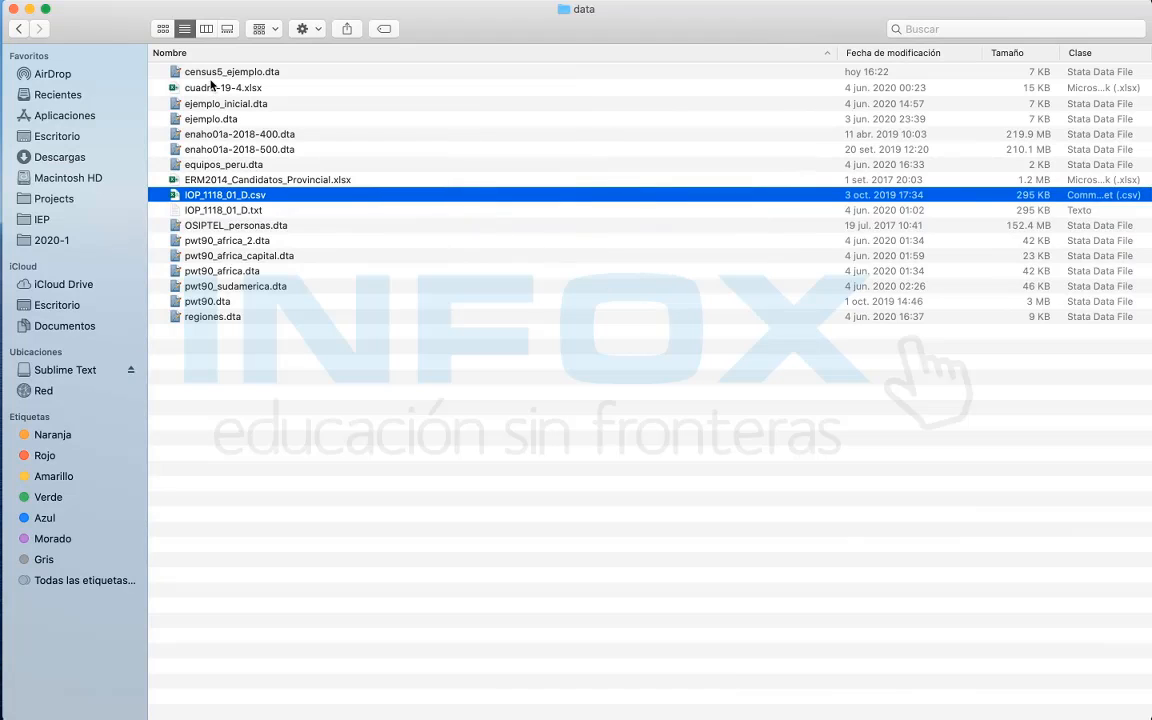
Step: Examine census5_ejemplo.dta's file class in Finder with a narrower Nombre column, and highlight the .do extension on the PDF formats slide
left_click(213, 73)
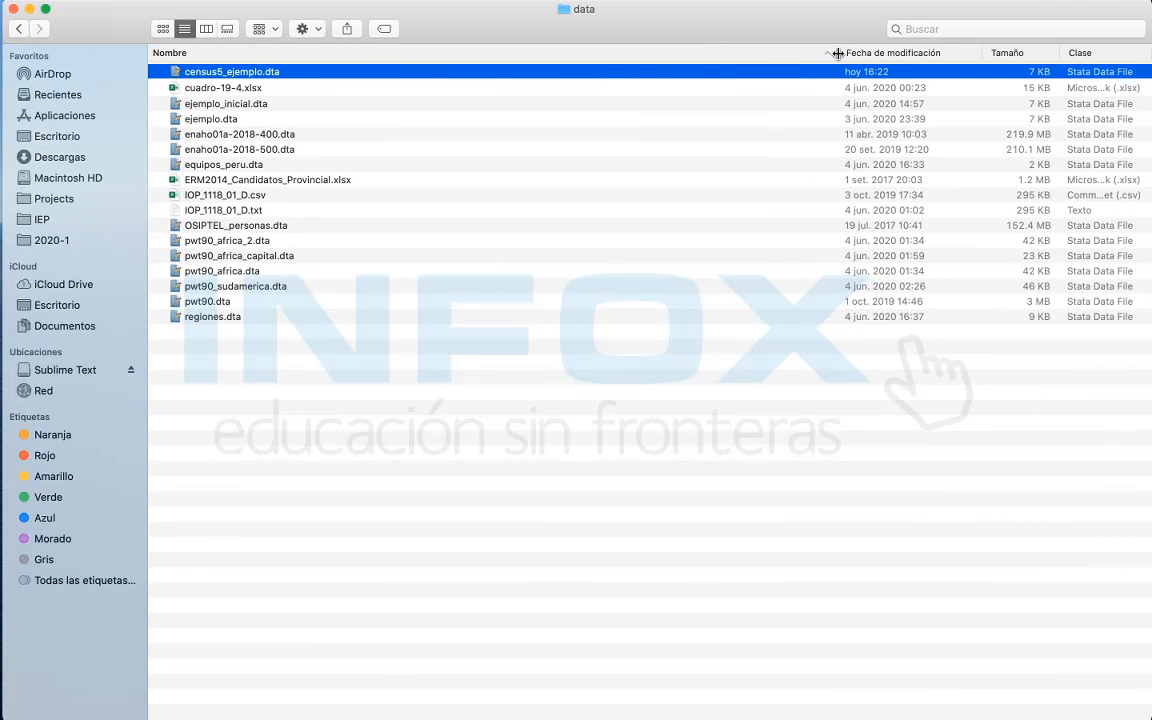
left_click_drag(838, 52, 381, 85)
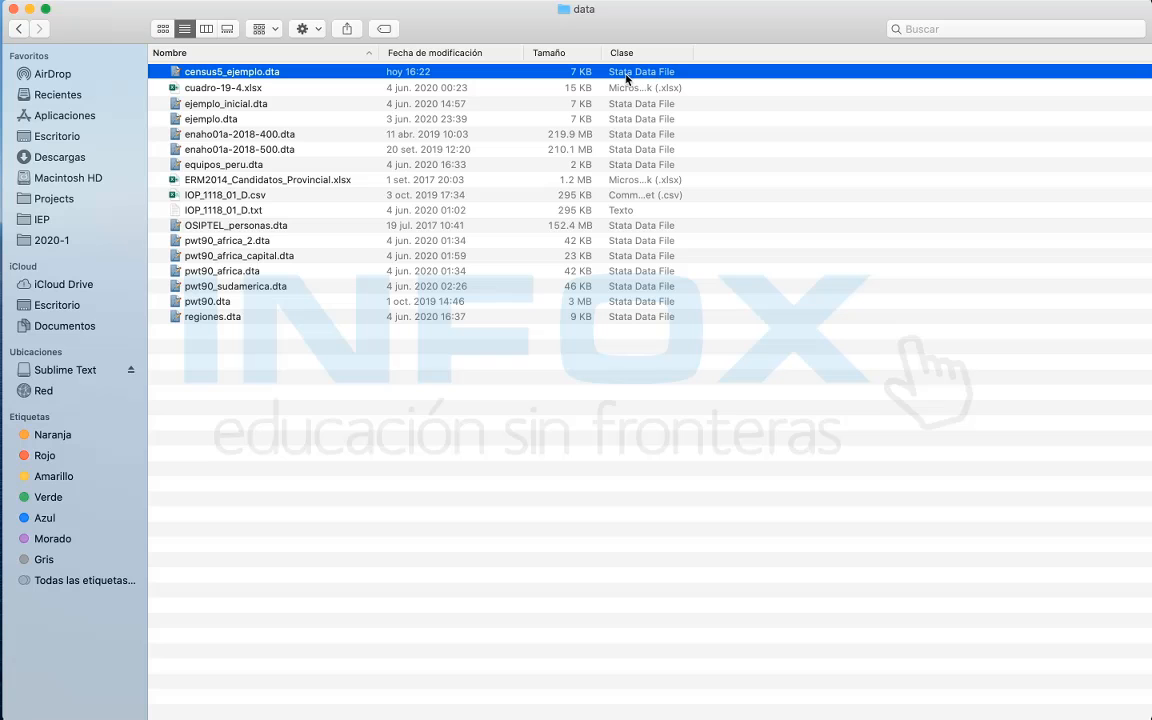
key("ctrl+Right")
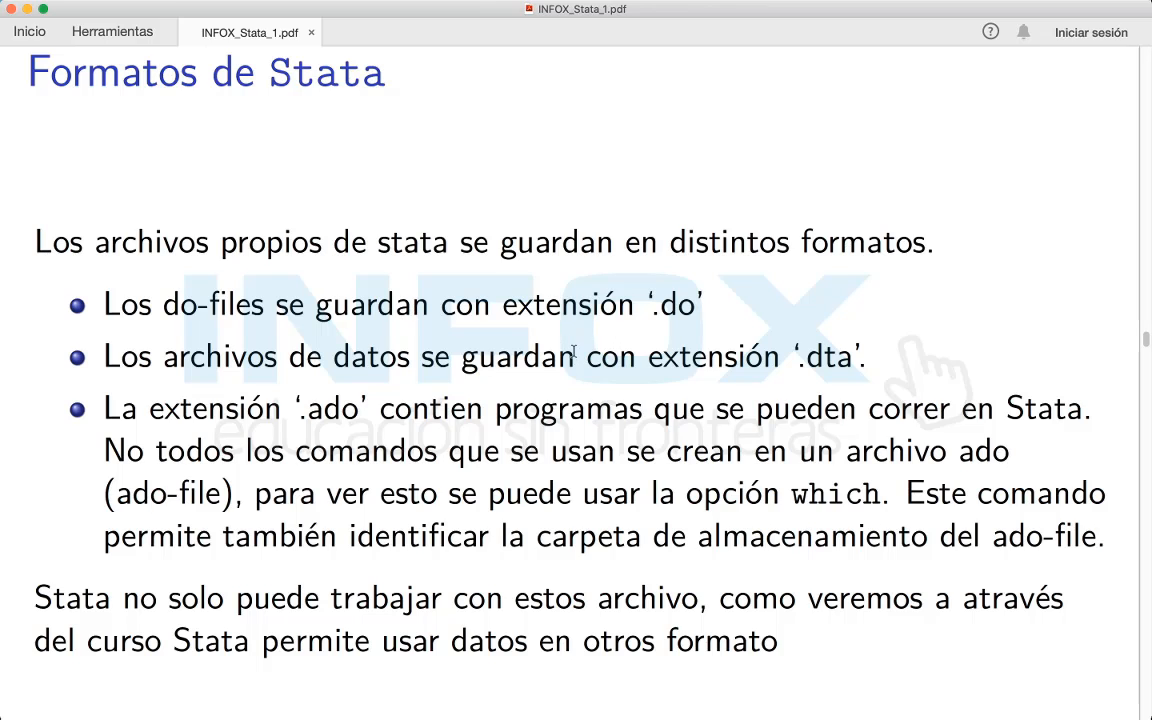
left_click_drag(649, 304, 700, 306)
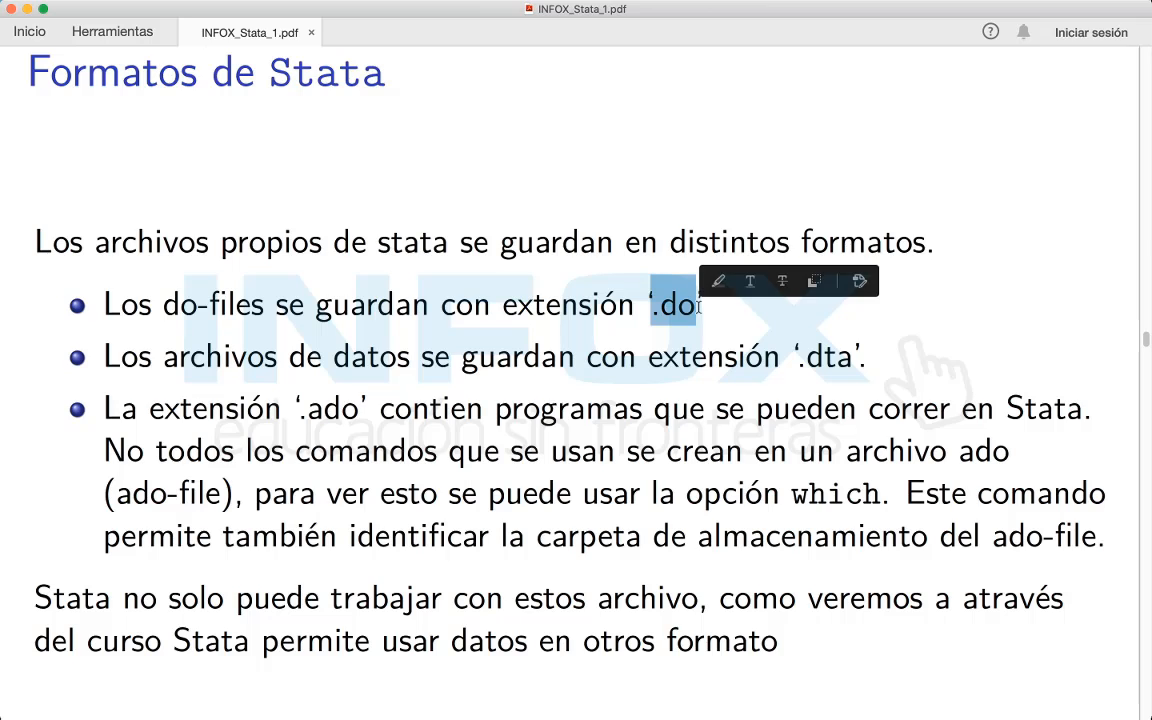
Step: Move census5_ejemplo.dta from the code folder to the trash in Finder, and narrow the Nombre column beside the file details
key("ctrl+Left")
left_click(21, 32)
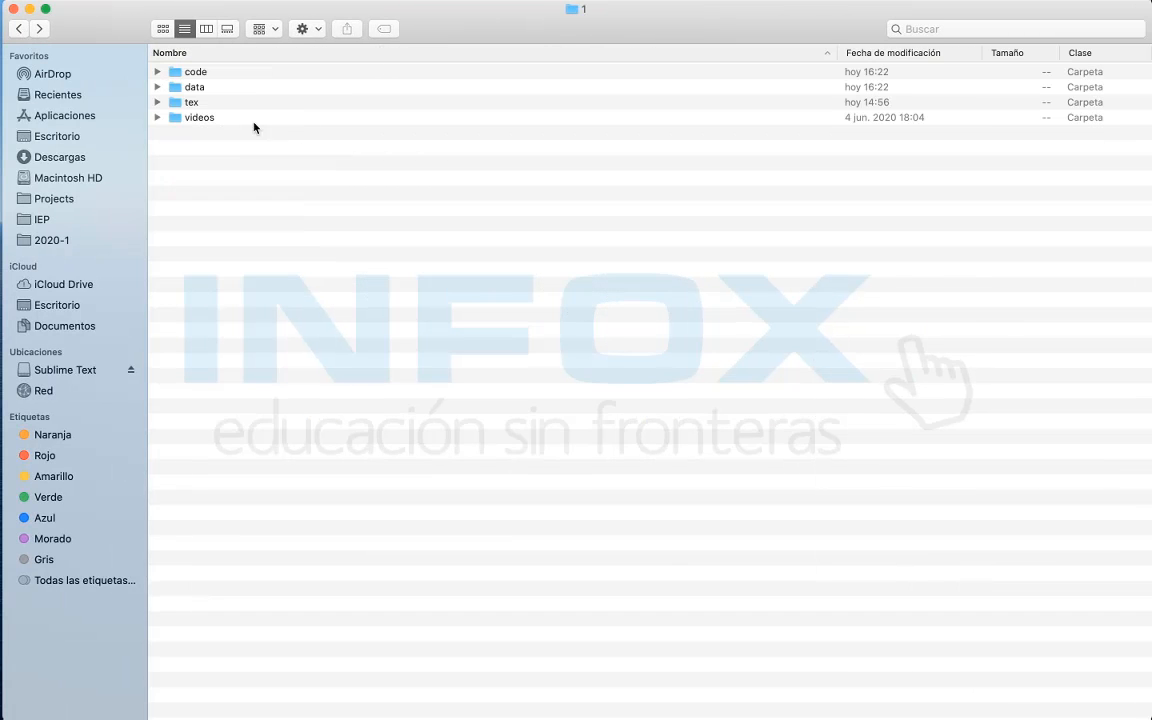
double_click(196, 72)
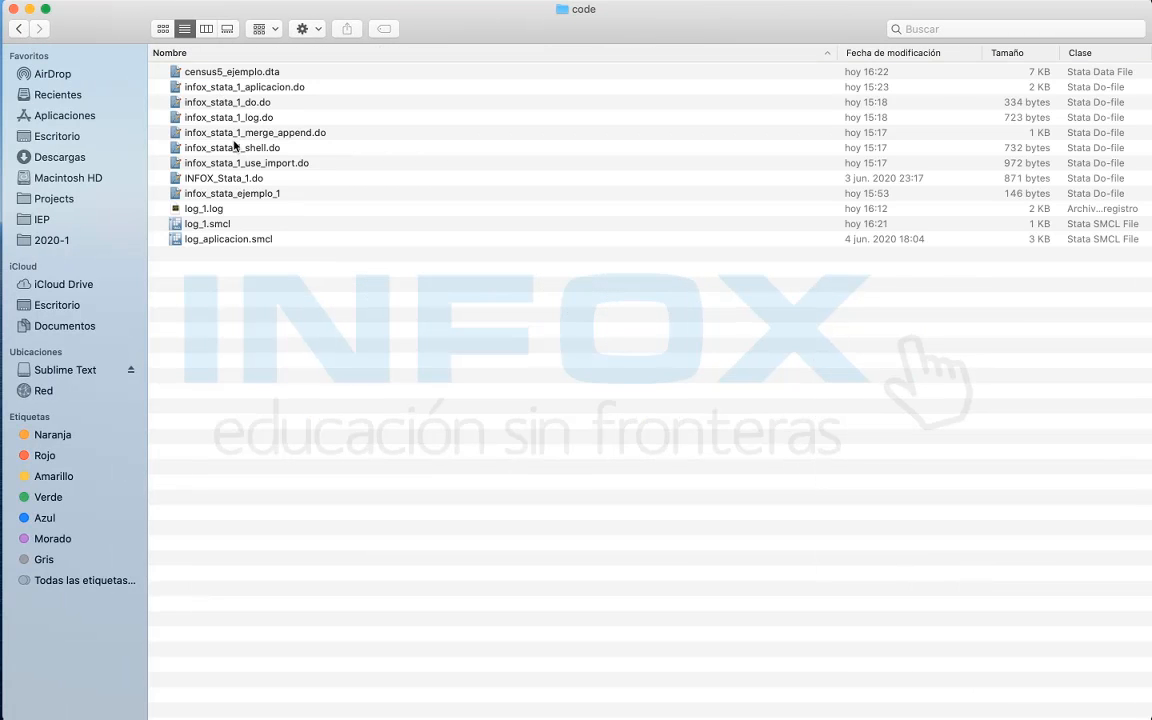
left_click(17, 29)
double_click(200, 72)
right_click(247, 71)
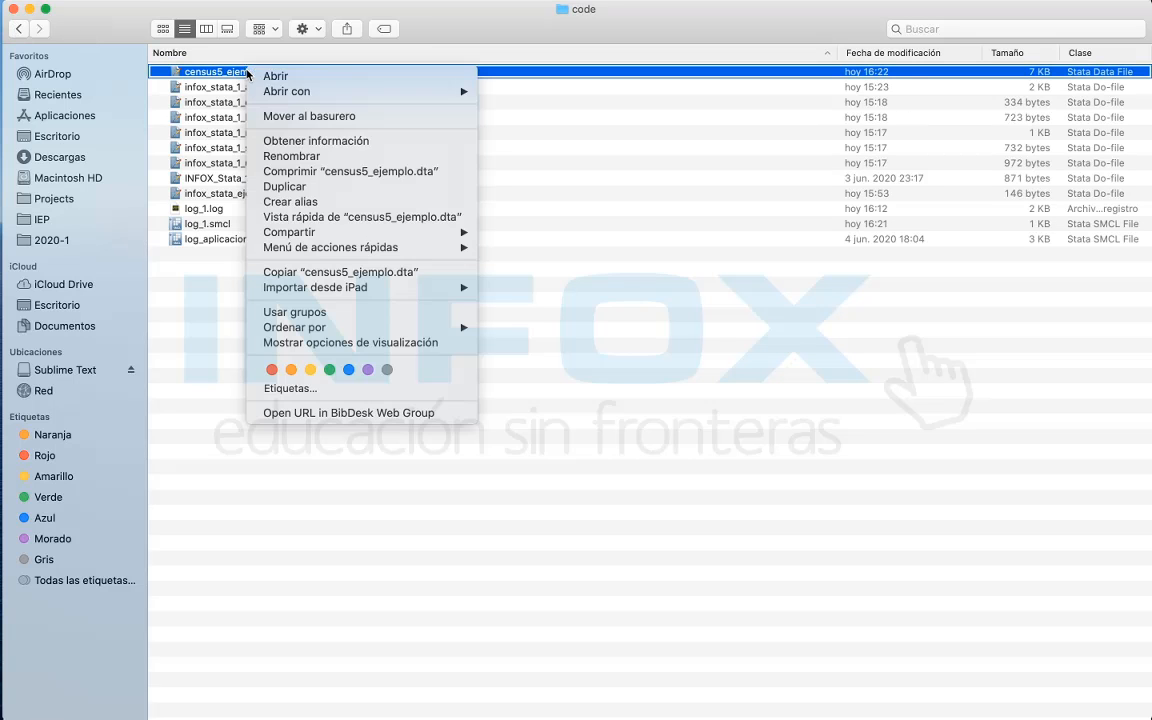
left_click(290, 115)
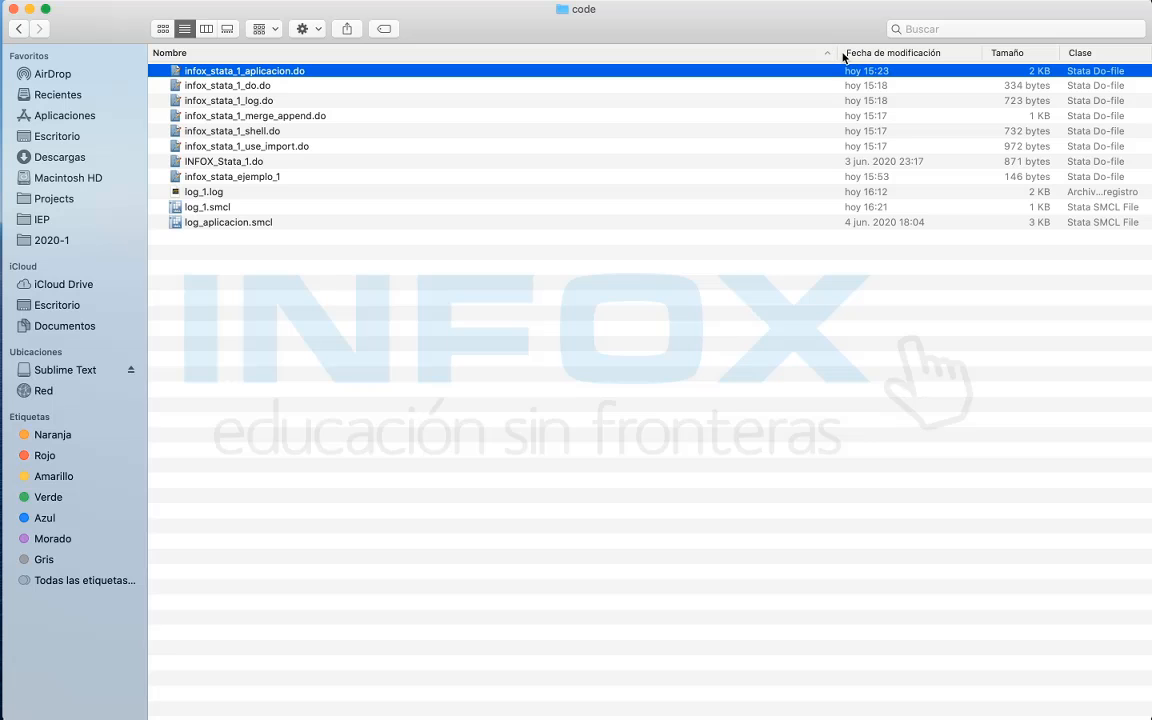
left_click_drag(838, 52, 374, 52)
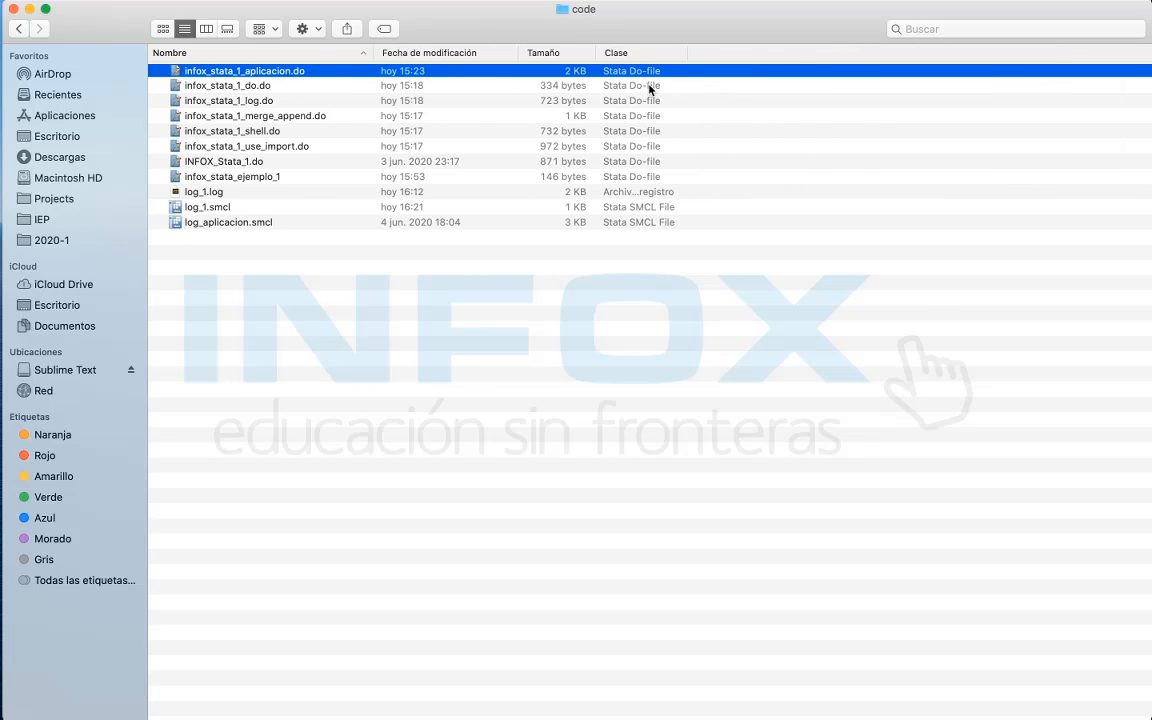
Step: Examine the file classes of log_1.log and log_1.smcl in the code folder, widening the Clase column to show its full text
key("ctrl+Right")
key("ctrl+Left")
left_click(205, 191)
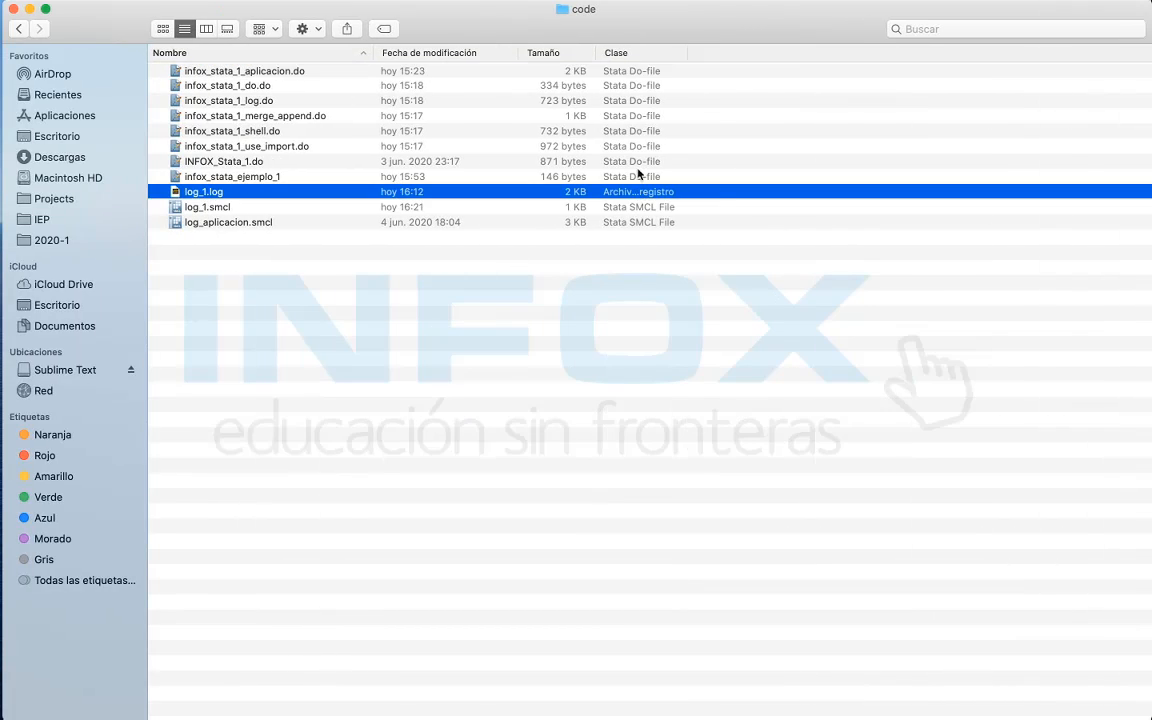
left_click_drag(688, 46, 858, 75)
left_click(205, 210)
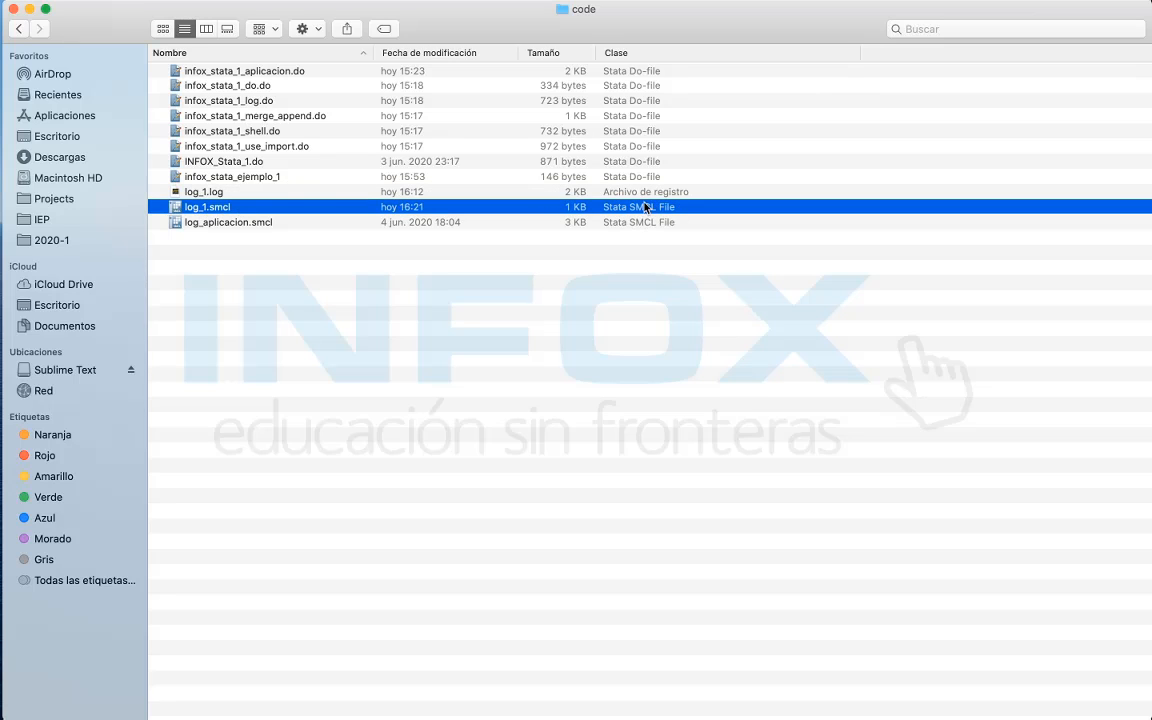
Step: Switch to the PDF's Formatos de Stata slide, highlight the .do and .dta extension lines, and clear the highlight
key("ctrl+Right")
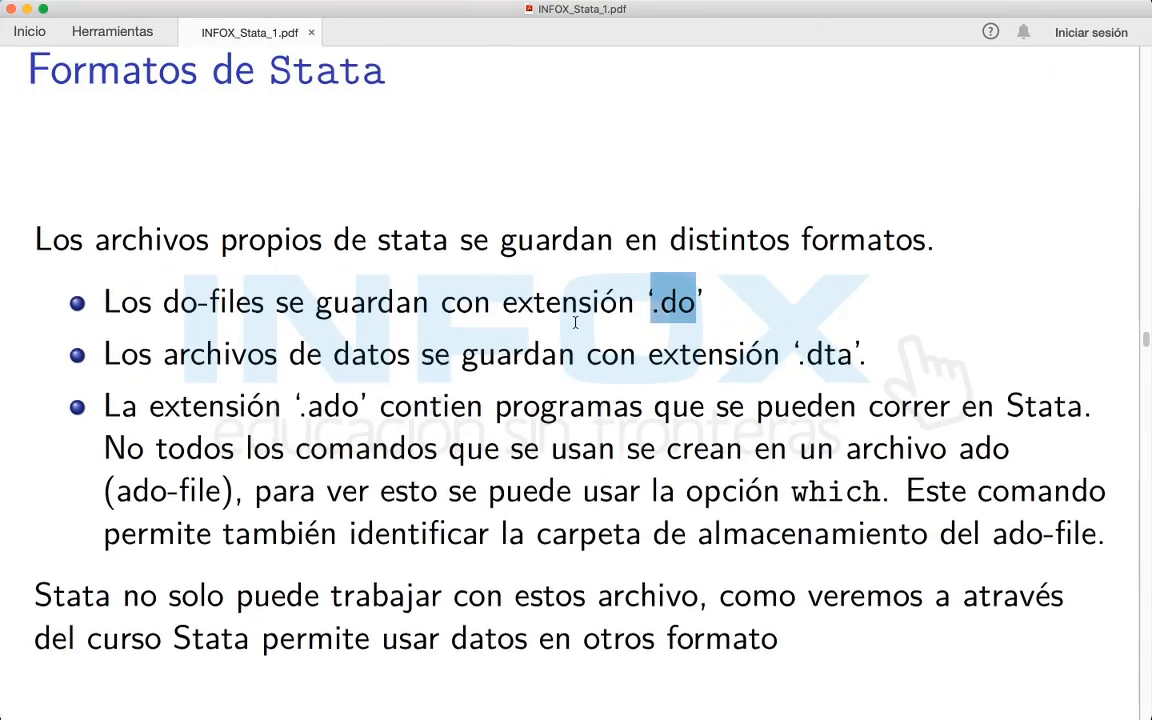
scroll(575, 322, "down", 1)
left_click(562, 272)
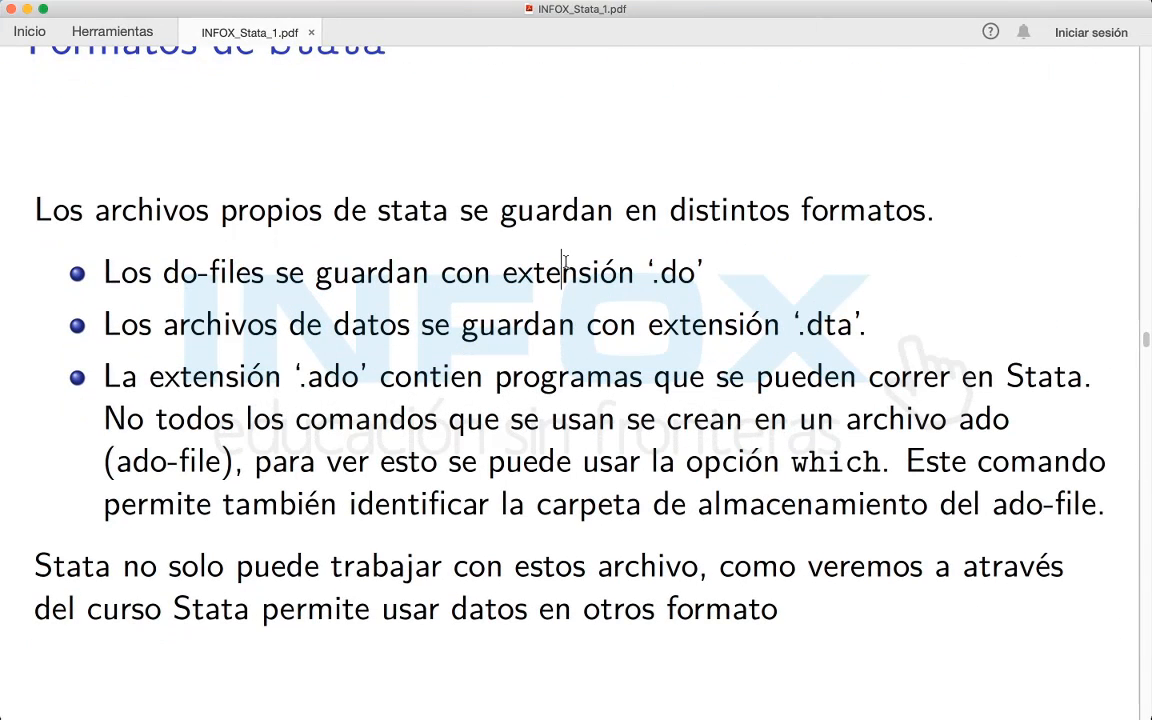
left_click_drag(866, 326, 525, 287)
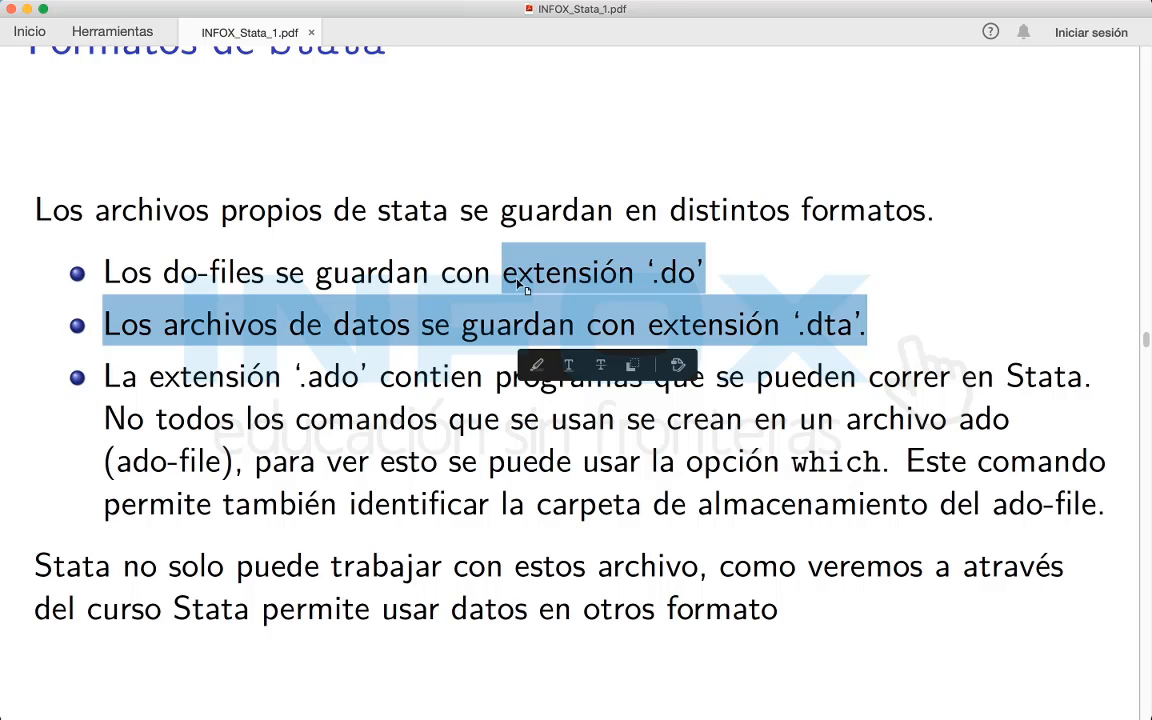
left_click(525, 287)
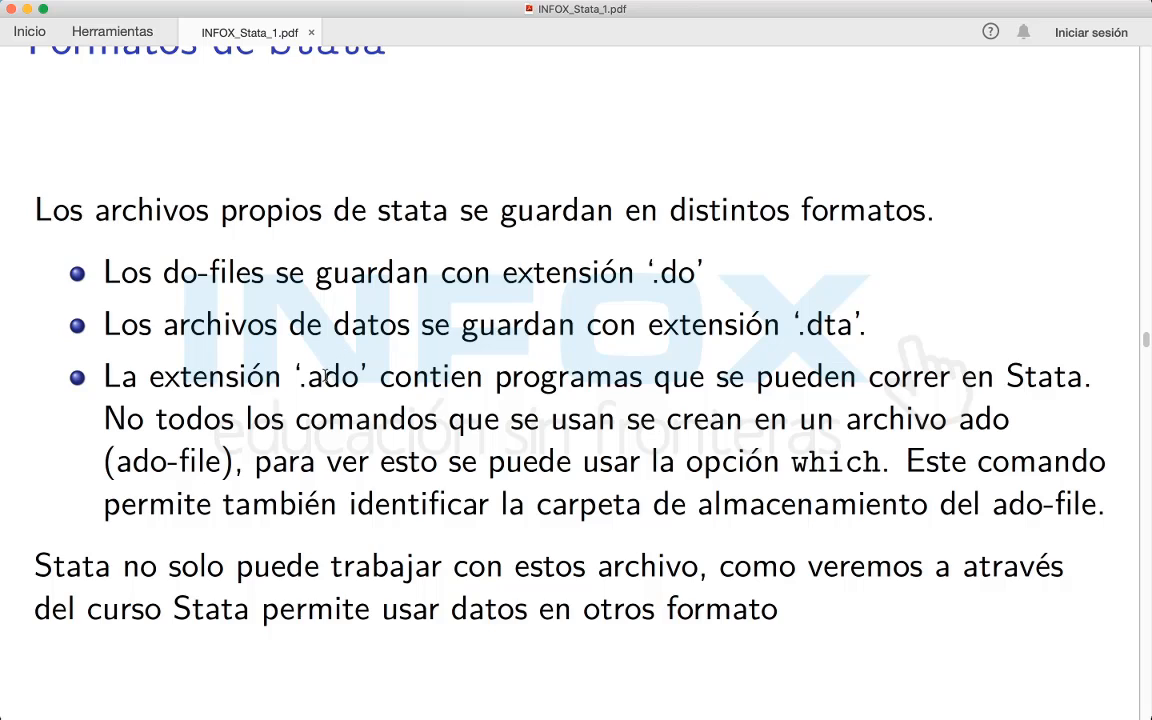